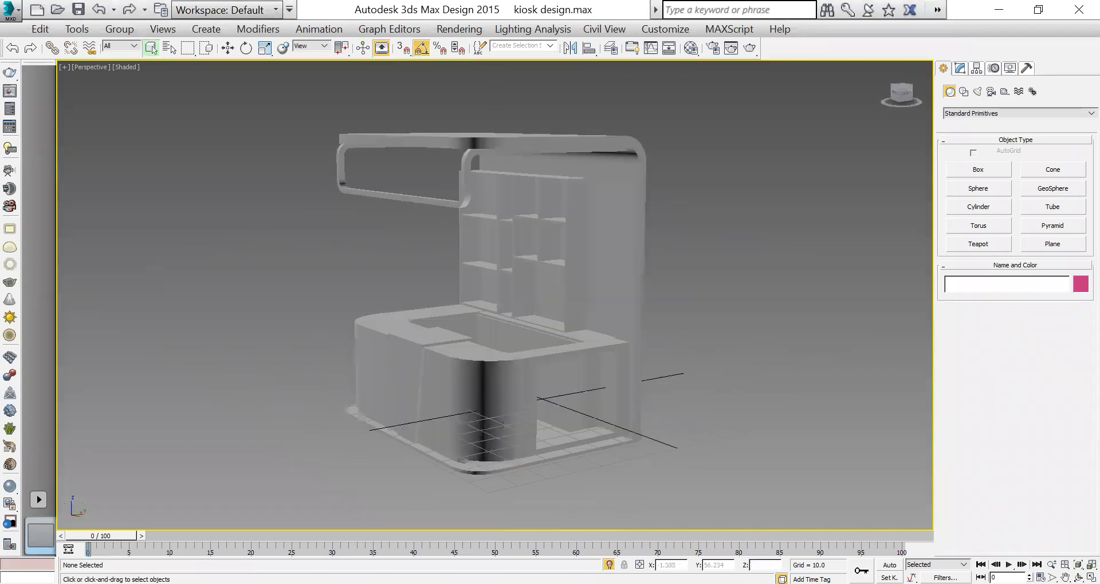
Inspect the kiosk model from several sides and display it with edged faces.
key("ctrl+r")
mouse_move(521, 332)
left_mouse_down()
mouse_move(604, 330)
mouse_move(555, 344)
mouse_move(516, 338)
left_mouse_up()
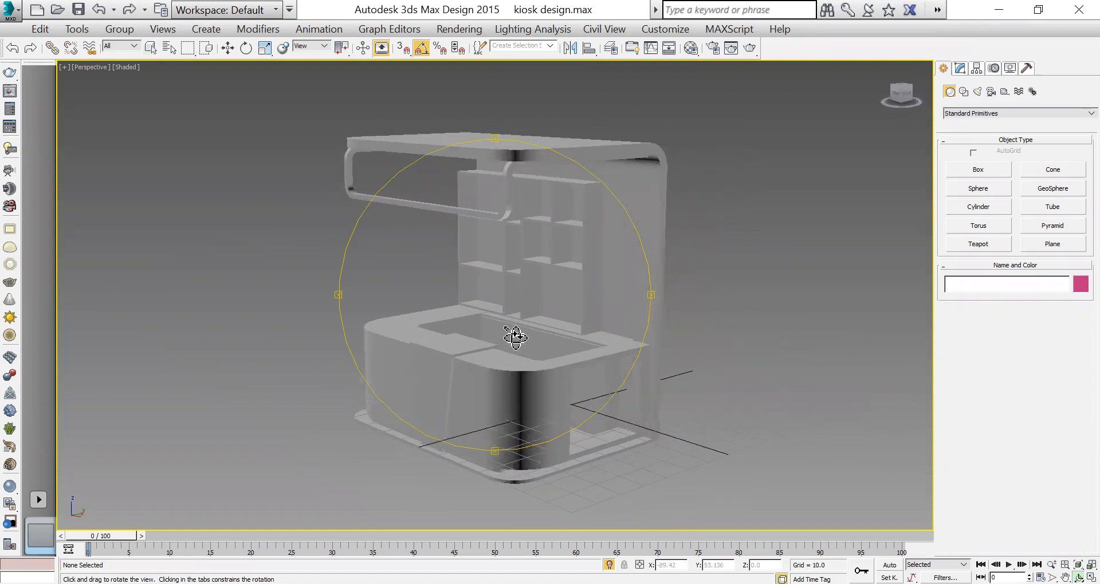
left_click_drag(530, 369, 565, 341)
key("F4")
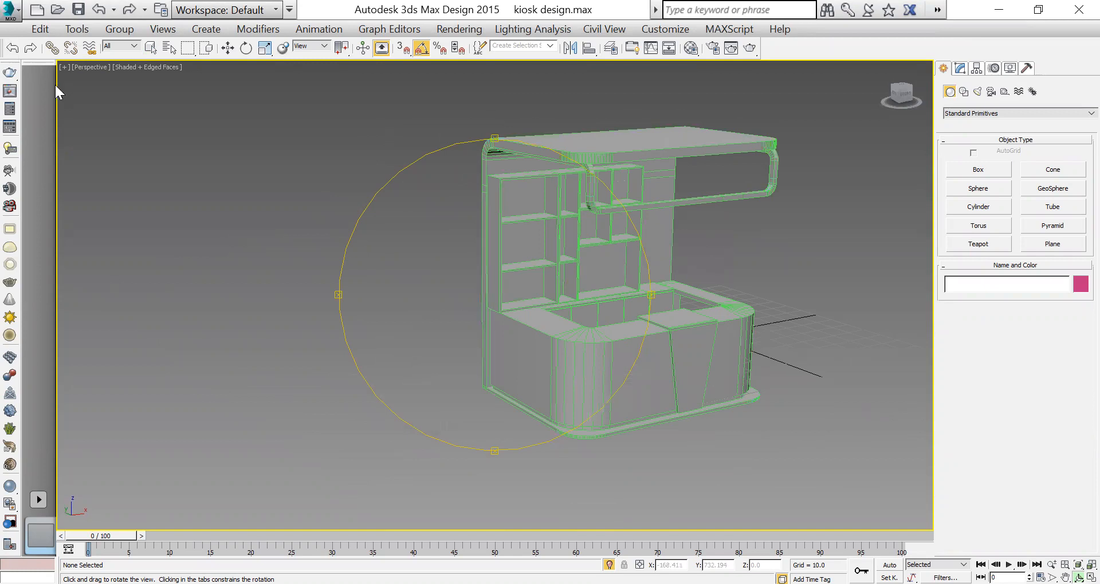
left_click(11, 9)
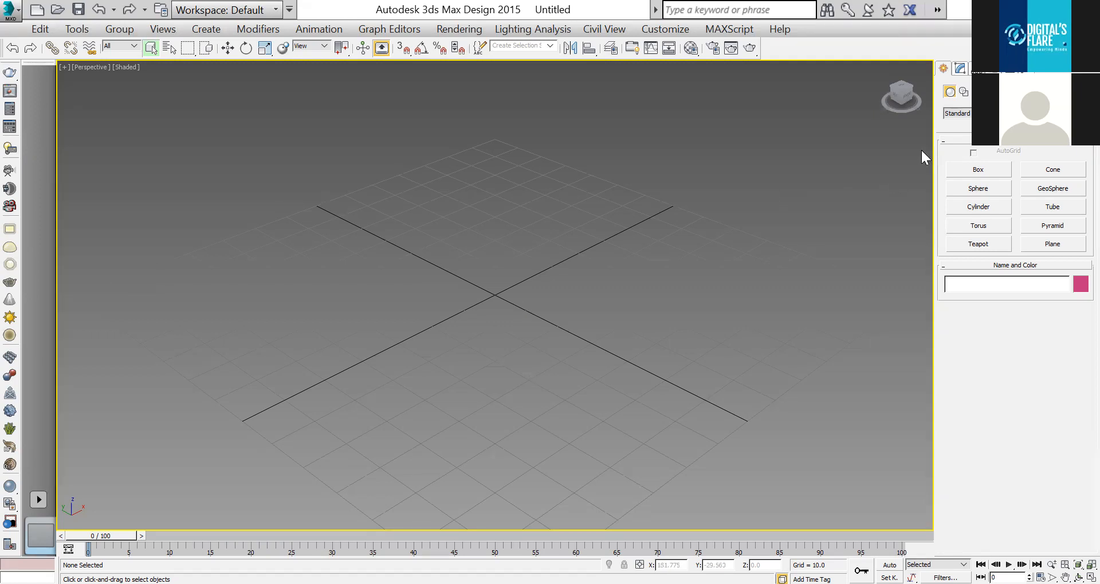
Browse the available geometry categories, including Compound Objects, Windows and Stairs.
left_click(961, 115)
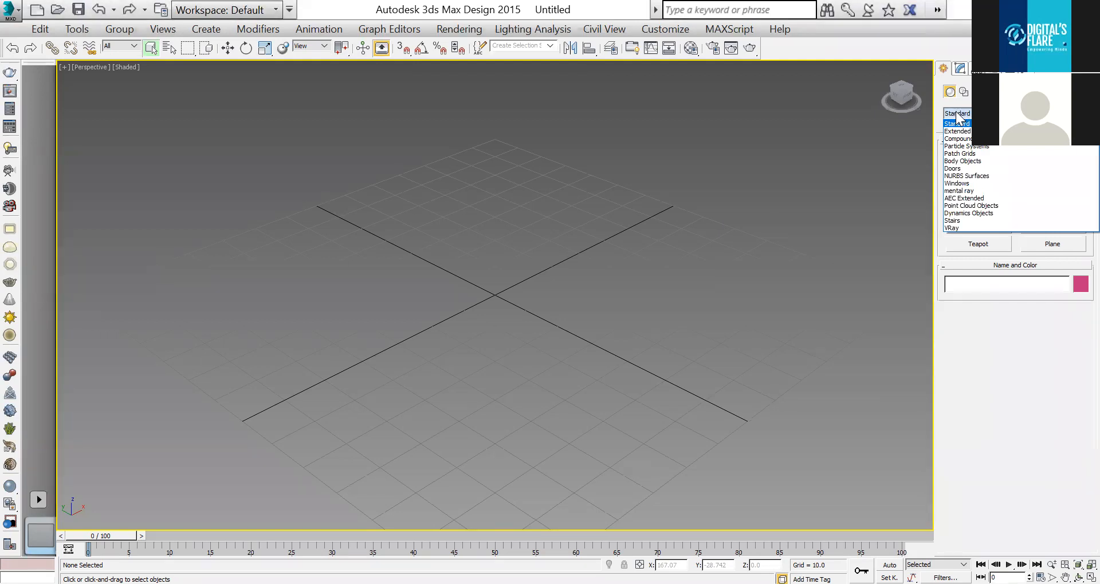
left_click(968, 139)
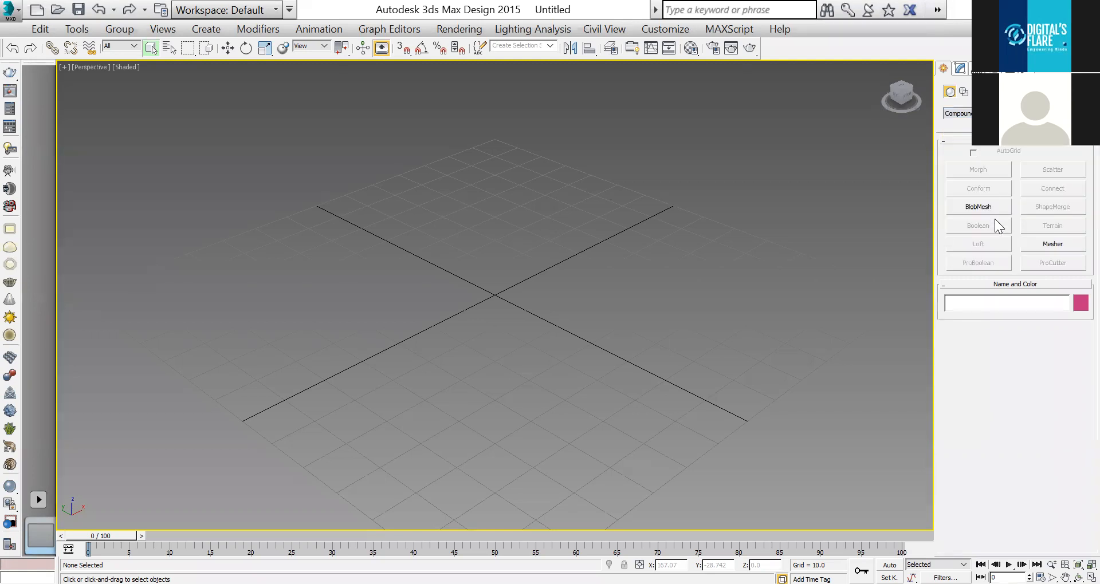
left_click(956, 113)
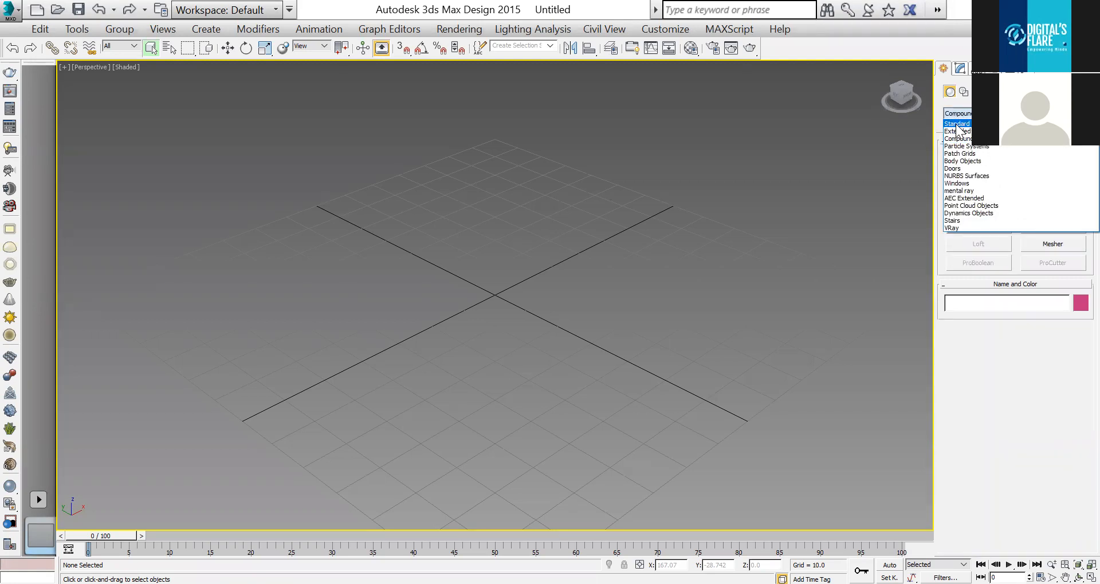
left_click(973, 183)
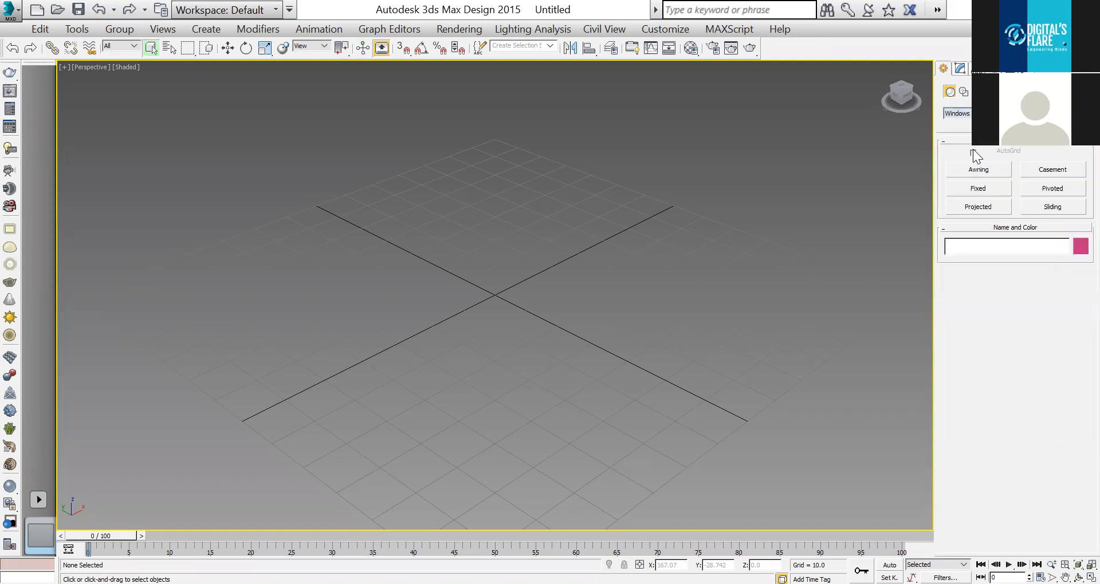
left_click(961, 115)
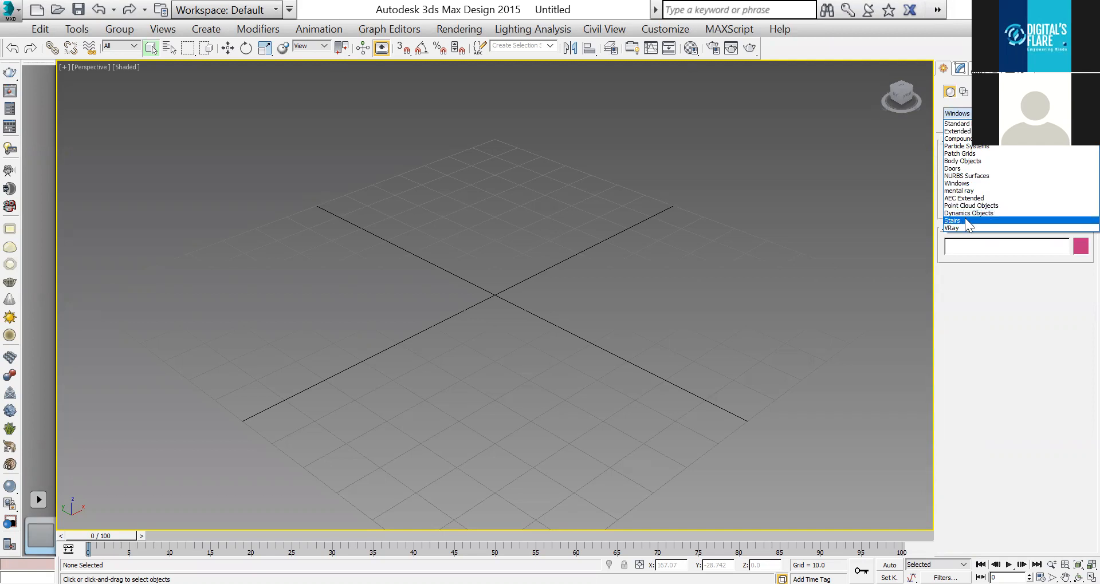
left_click(974, 216)
Create a pivot door about 37.8 wide, 3.7 deep and 69.1 high near the grid's centre.
left_click(966, 115)
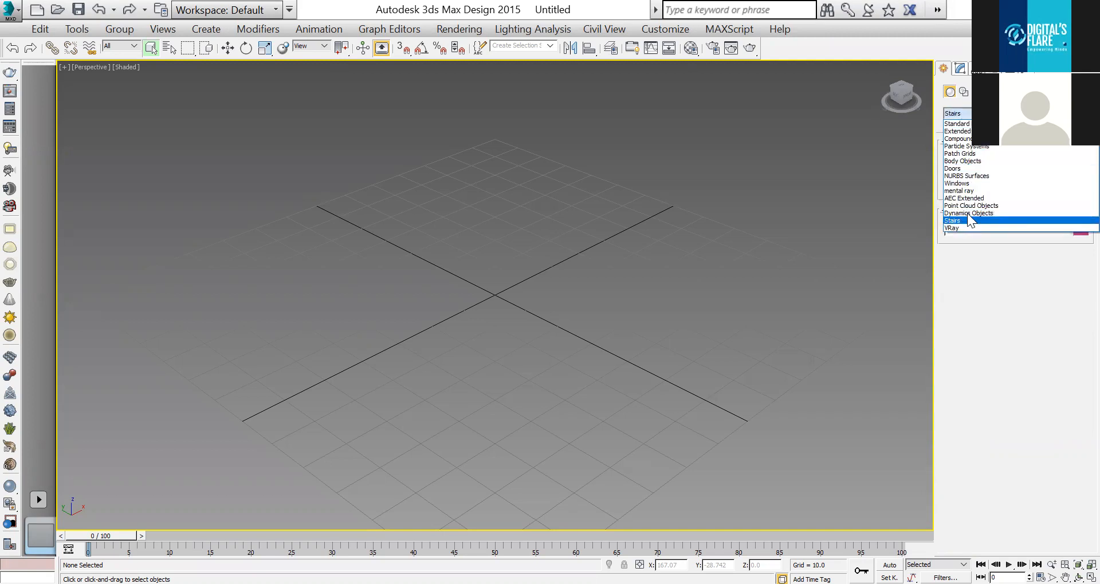
left_click(968, 168)
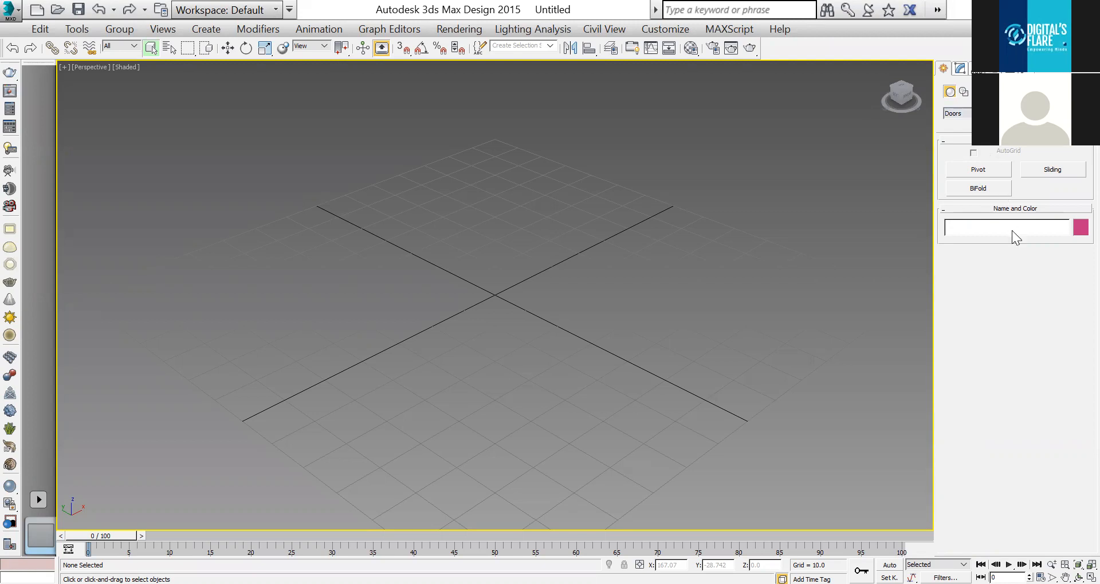
left_click(978, 169)
left_click_drag(458, 374, 575, 307)
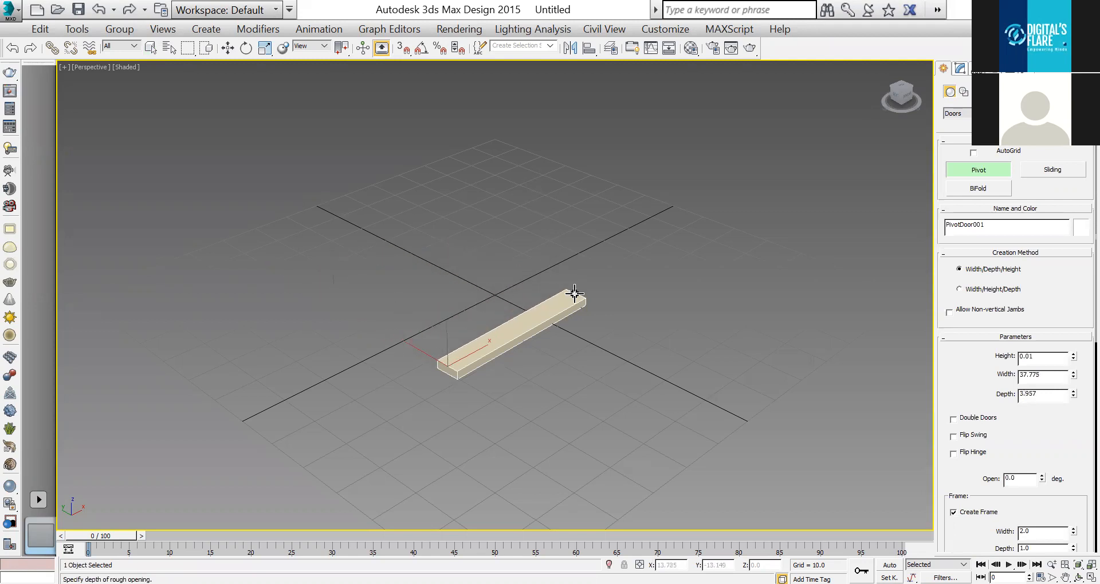
left_click(569, 370)
left_click(526, 288)
scroll(551, 305, "down", 3)
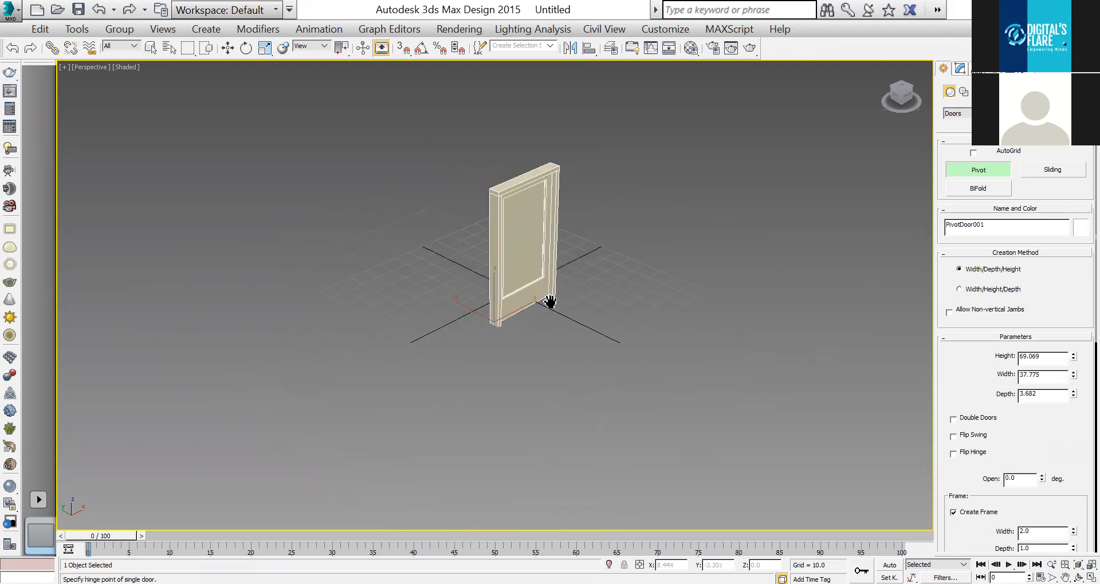
scroll(573, 304, "up", 4)
Create a sliding door about 67.7 wide, 6.9 deep and 72.8 high beside the pivot door.
left_click(1053, 170)
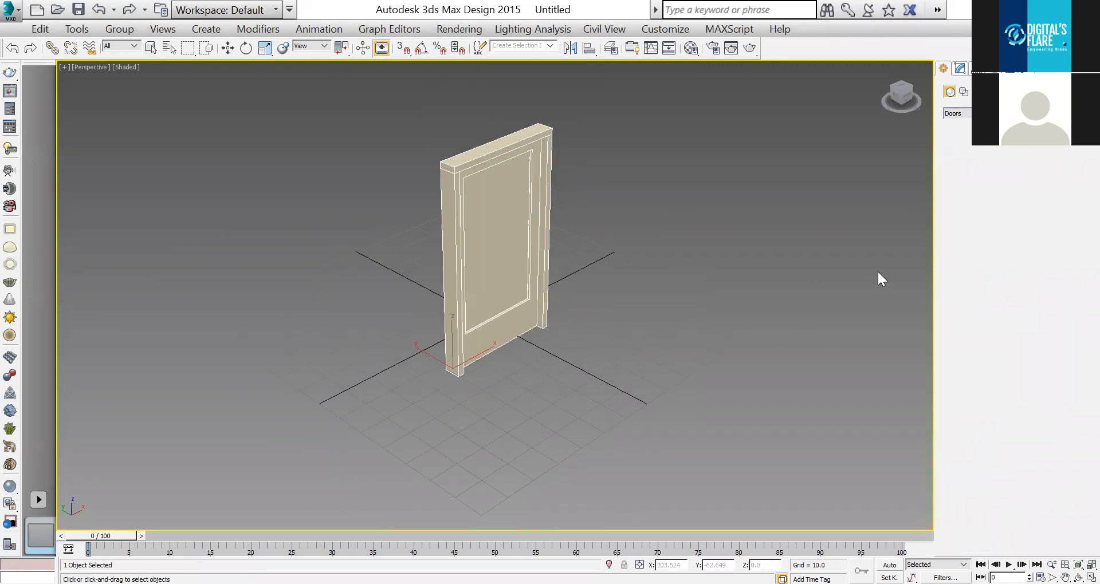
left_click_drag(601, 289, 719, 236)
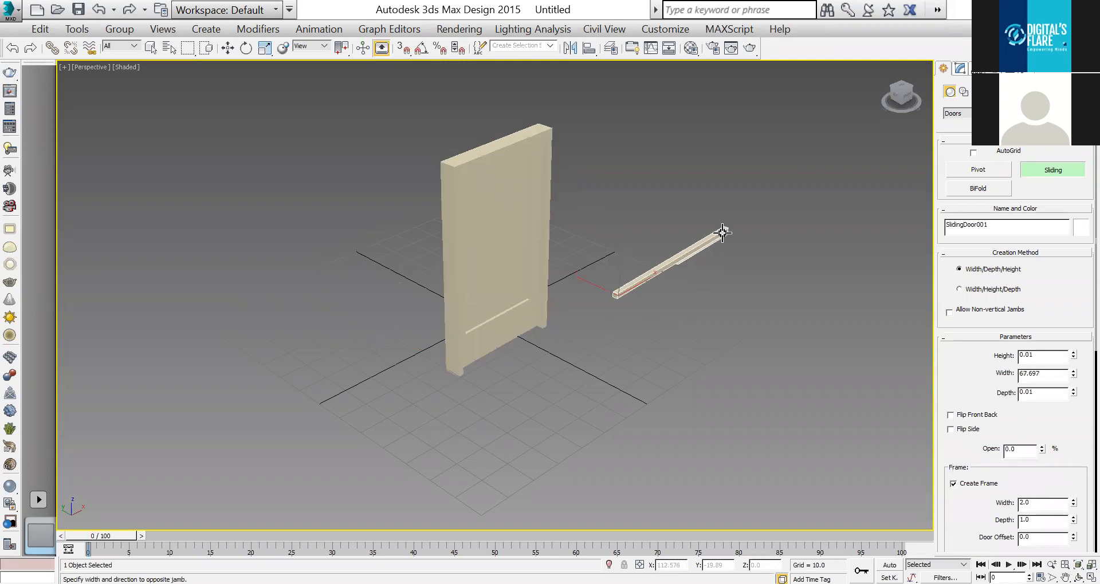
left_click(710, 226)
left_click(667, 57)
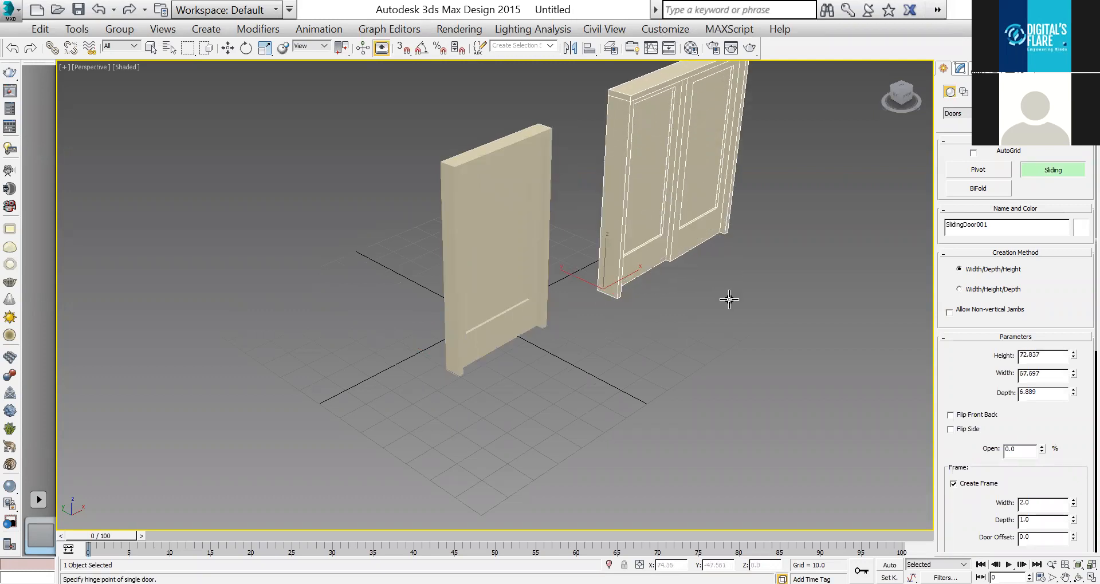
Create a bifold door about 73.6 wide, 3.6 deep and 75.5 high beyond the sliding door.
middle_click_drag(561, 354, 360, 416)
left_click(978, 188)
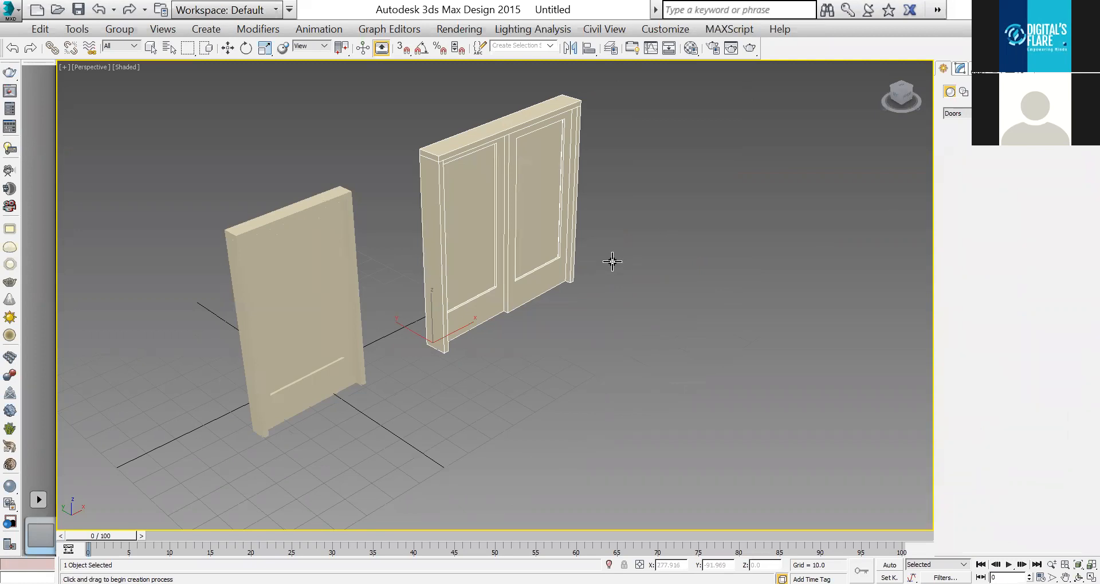
left_click_drag(589, 251, 717, 204)
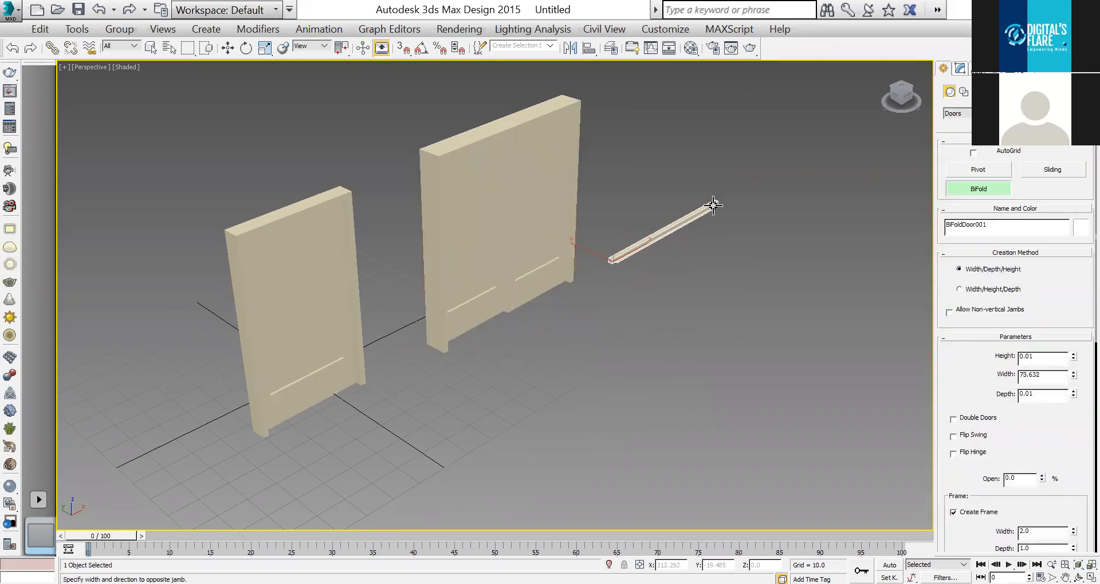
left_click(705, 193)
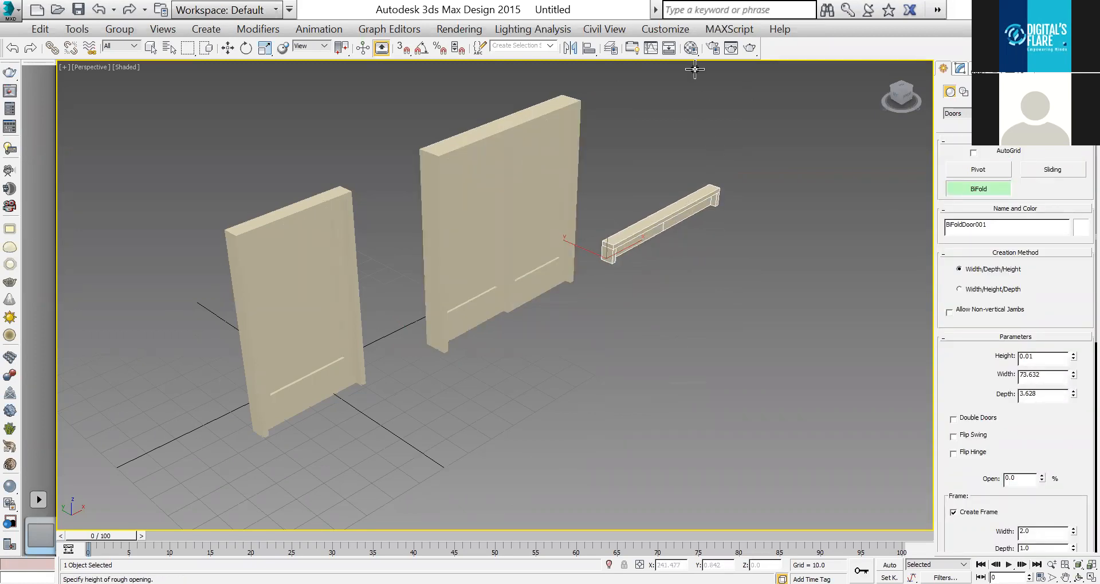
left_click(694, 34)
scroll(688, 349, "down", 3)
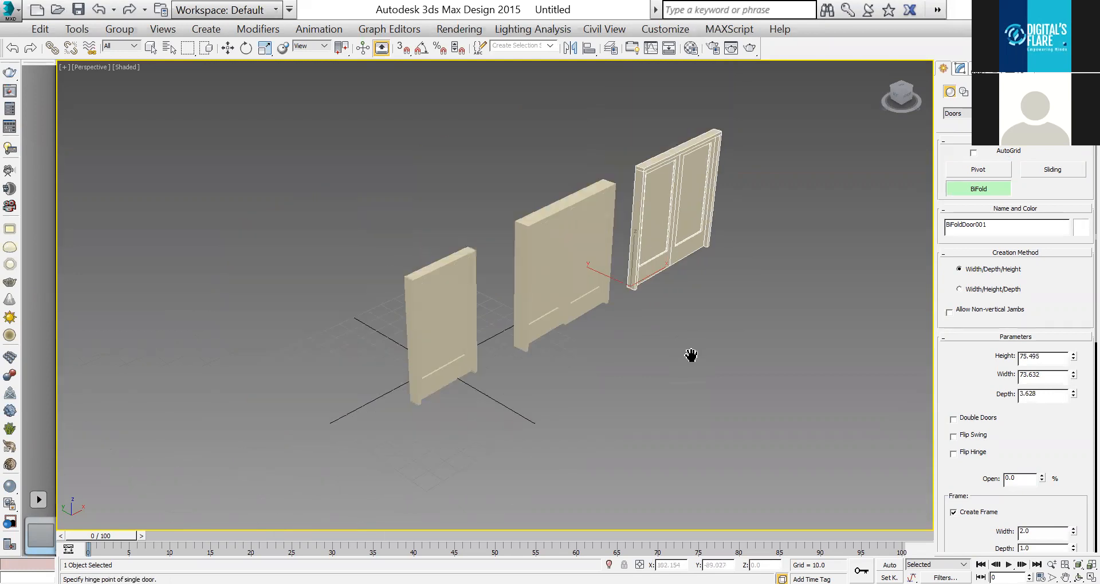
key("w")
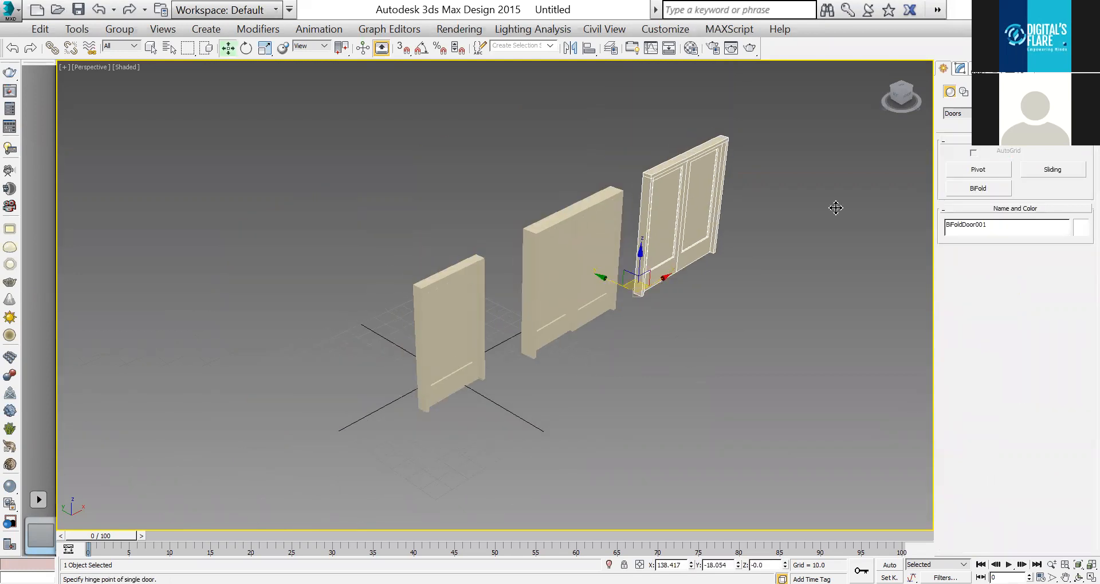
Turn the bifold door into double doors and set its opening to 5%.
left_click(961, 68)
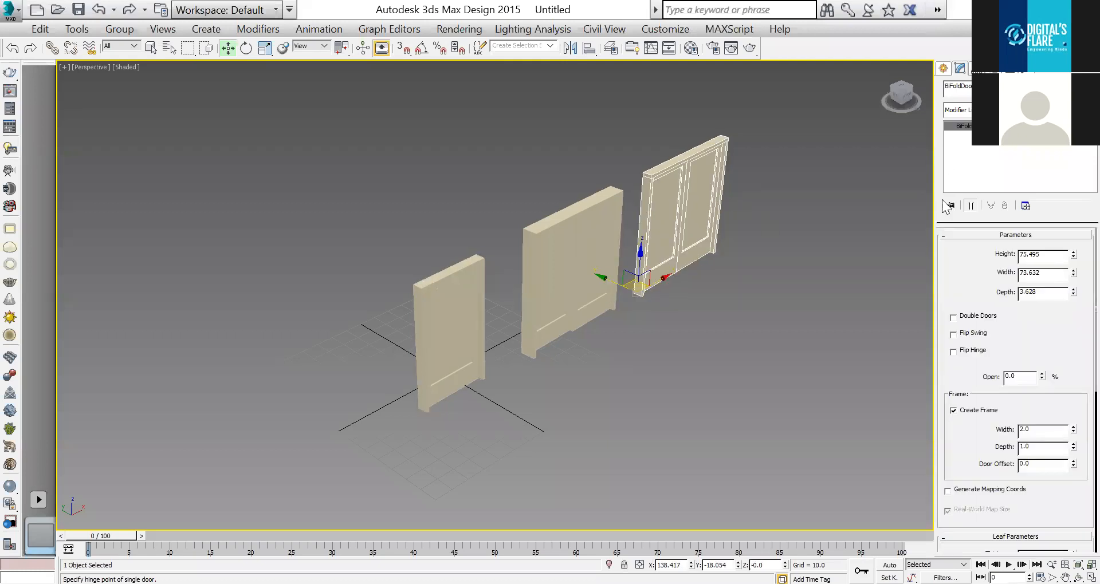
left_click_drag(1042, 374, 1075, 409)
left_click(986, 317)
mouse_move(1041, 375)
left_mouse_down()
mouse_move(1044, 276)
mouse_move(1048, 373)
left_mouse_up()
Resize the bifold door to height 64.925, width 79.523 and depth 2.54.
scroll(789, 297, "up", 3)
middle_click_drag(758, 308, 694, 386)
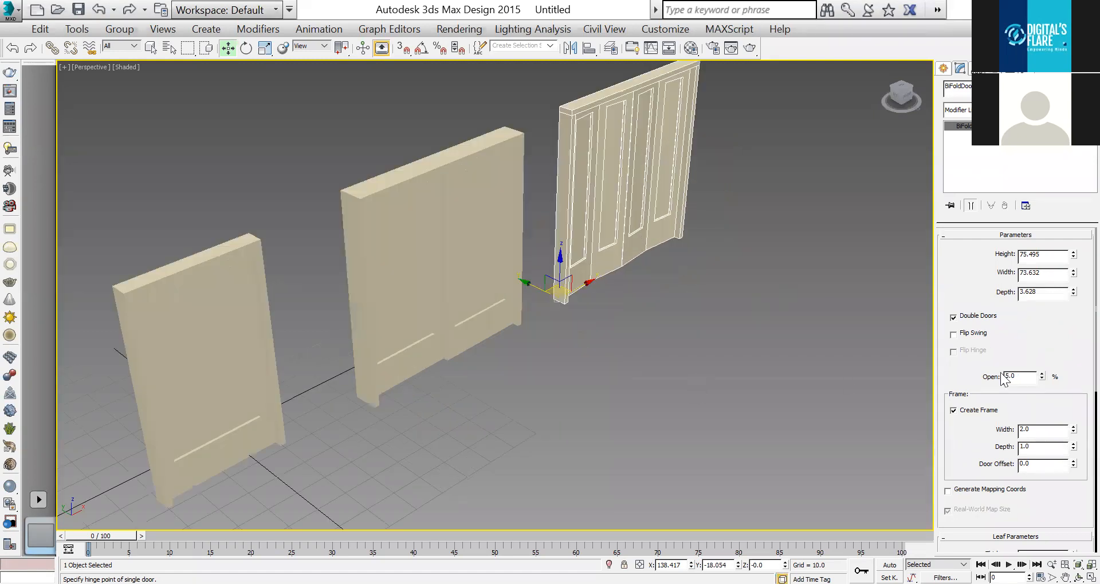
middle_click_drag(607, 398, 583, 374, "alt")
key("ctrl+r")
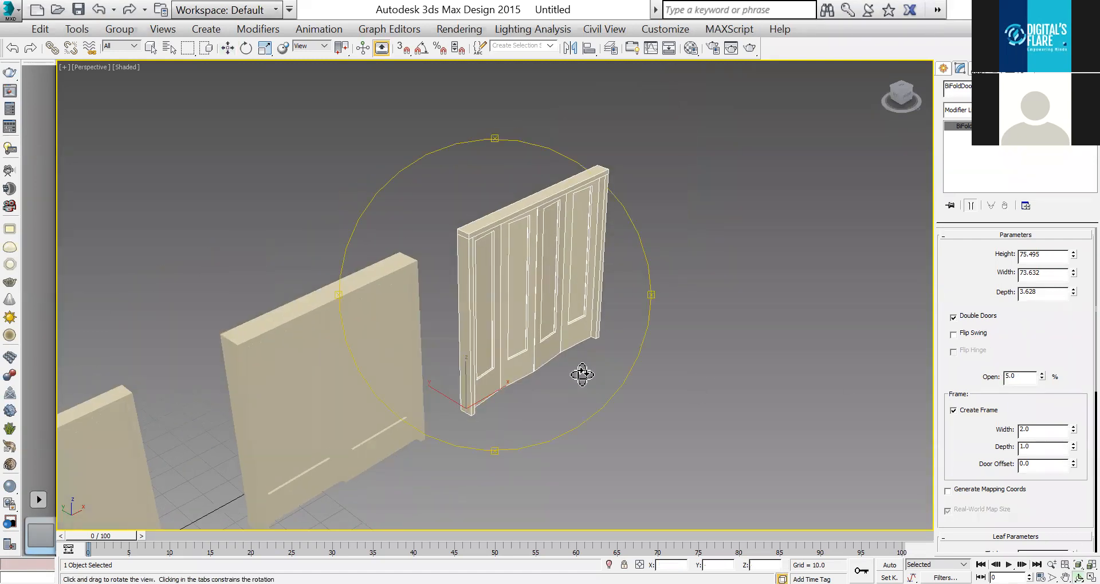
left_click_drag(582, 375, 549, 470)
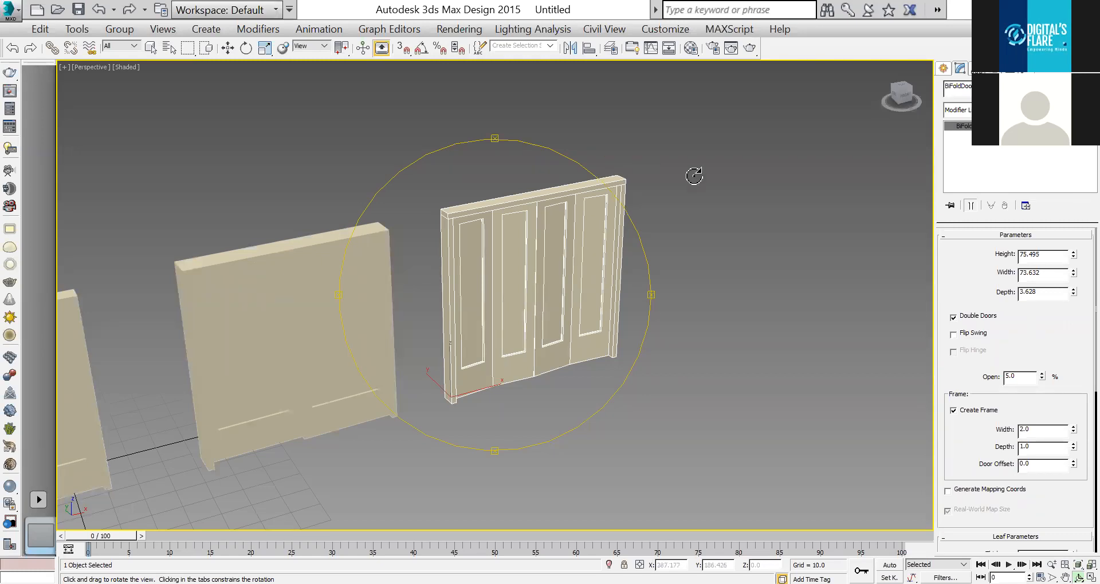
left_click_drag(560, 332, 578, 337)
key("w")
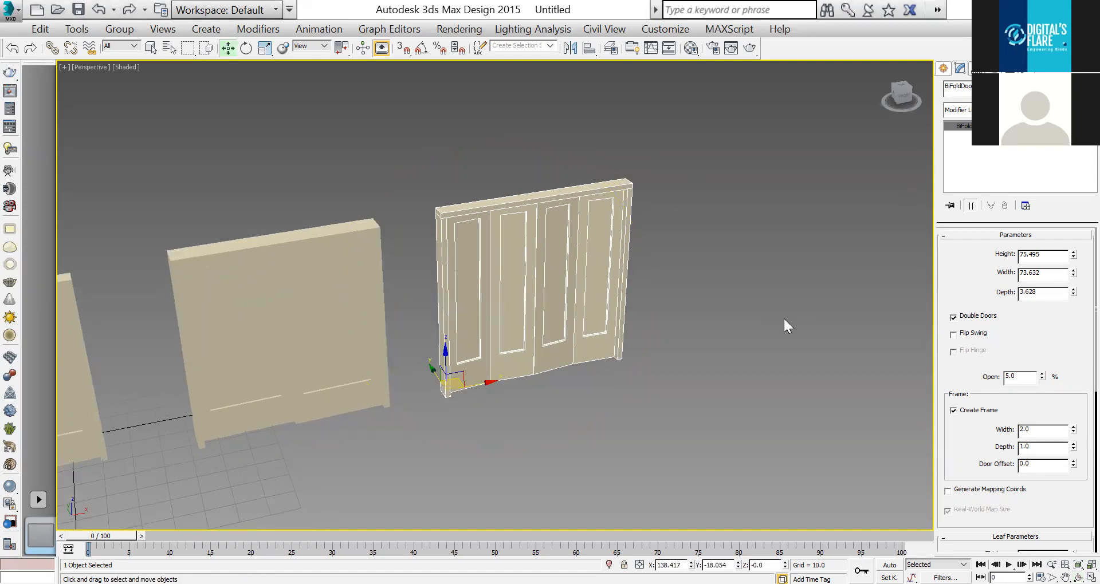
mouse_move(1074, 294)
left_mouse_down()
mouse_move(1078, 265)
mouse_move(1084, 309)
left_mouse_up()
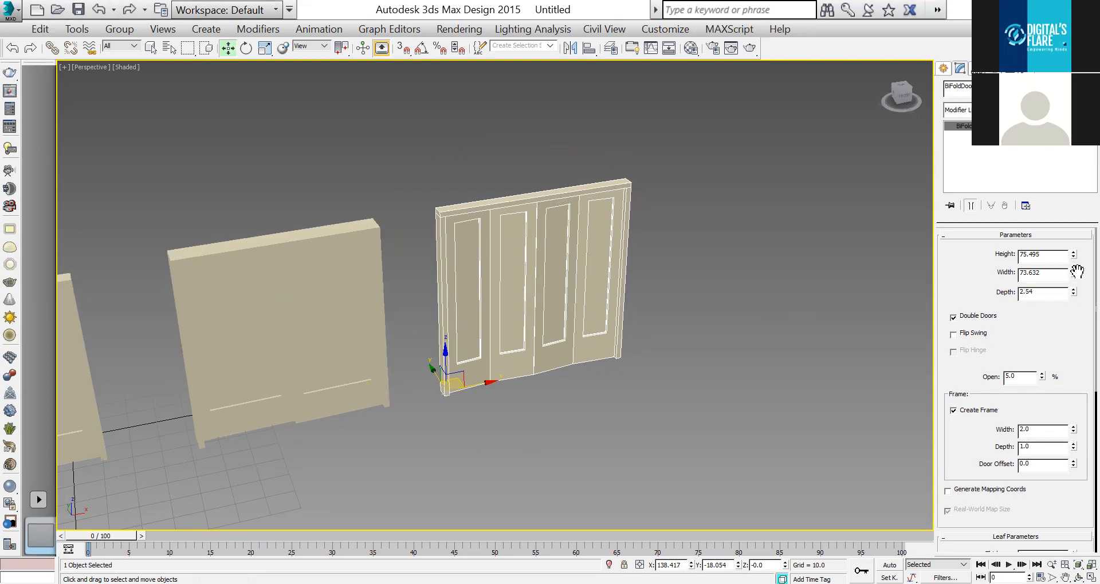
mouse_move(1074, 274)
left_mouse_down()
mouse_move(1075, 213)
mouse_move(1077, 291)
left_mouse_up()
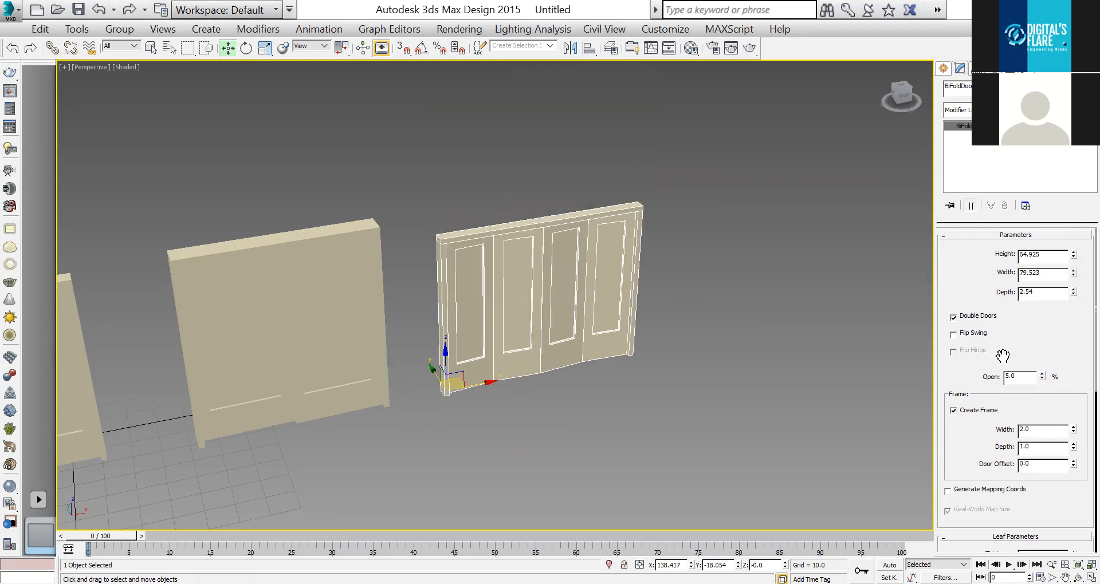
Toggle the bifold door's swing direction and set its opening to 0%.
left_click(974, 333)
left_click(1041, 379)
left_click_drag(1042, 364, 1053, 433)
Set the bifold door's frame width to 2.3 and depth to 0.97, and its leaf thickness to 1.317, top rail 1.8, bottom rail 4.68.
scroll(1023, 302, "down", 1)
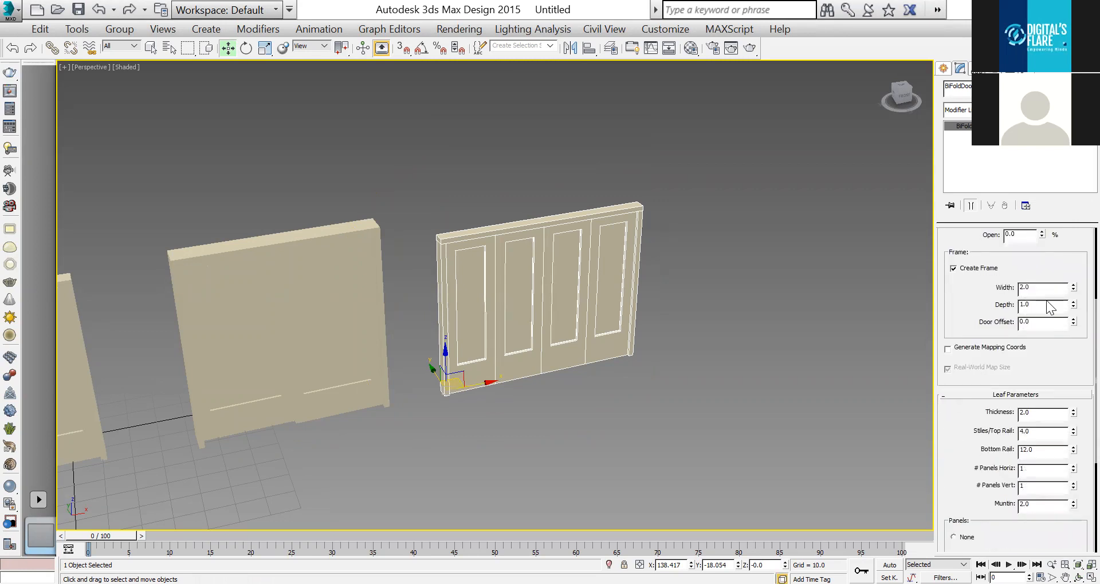
left_click_drag(1073, 268, 1074, 310)
left_click_drag(1003, 428, 1086, 277)
scroll(606, 299, "up", 5)
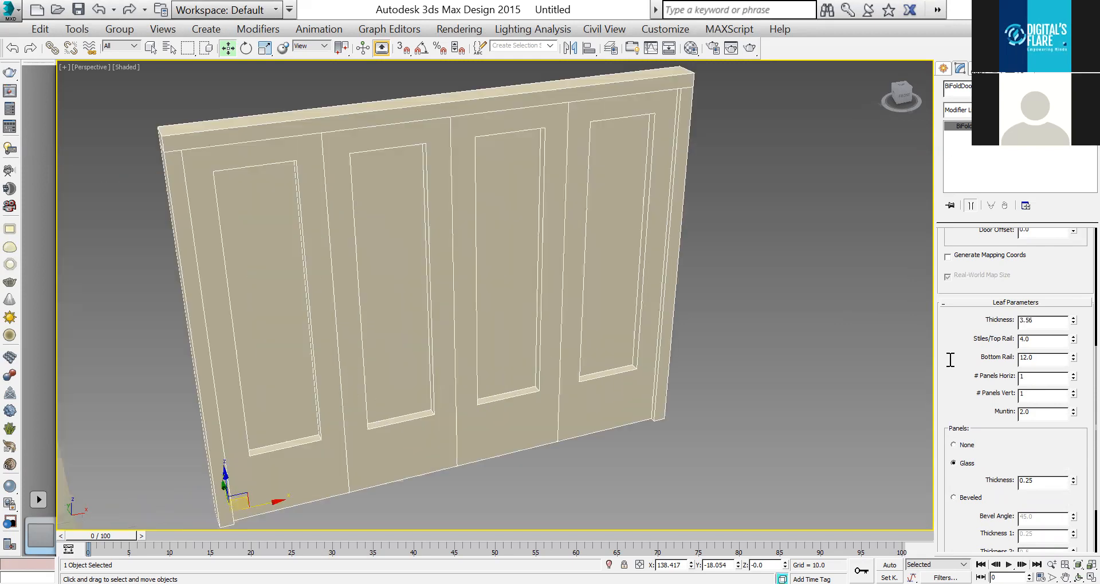
left_click_drag(1075, 322, 1083, 395)
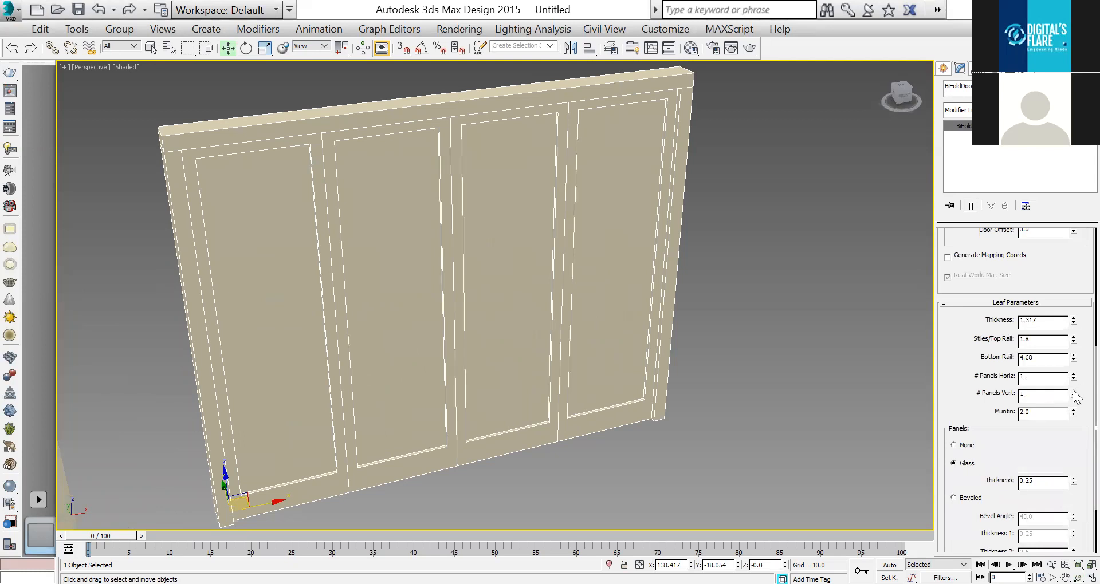
Divide each bifold leaf into 2 horizontal and 4 vertical panels with a muntin of 0.42.
left_click(1074, 373)
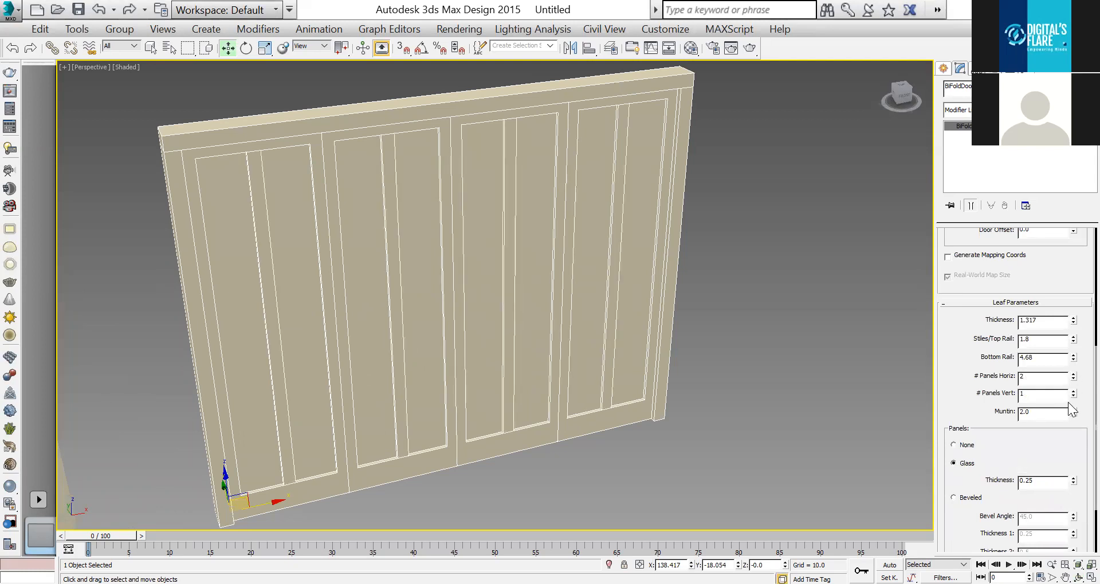
left_click(1073, 391)
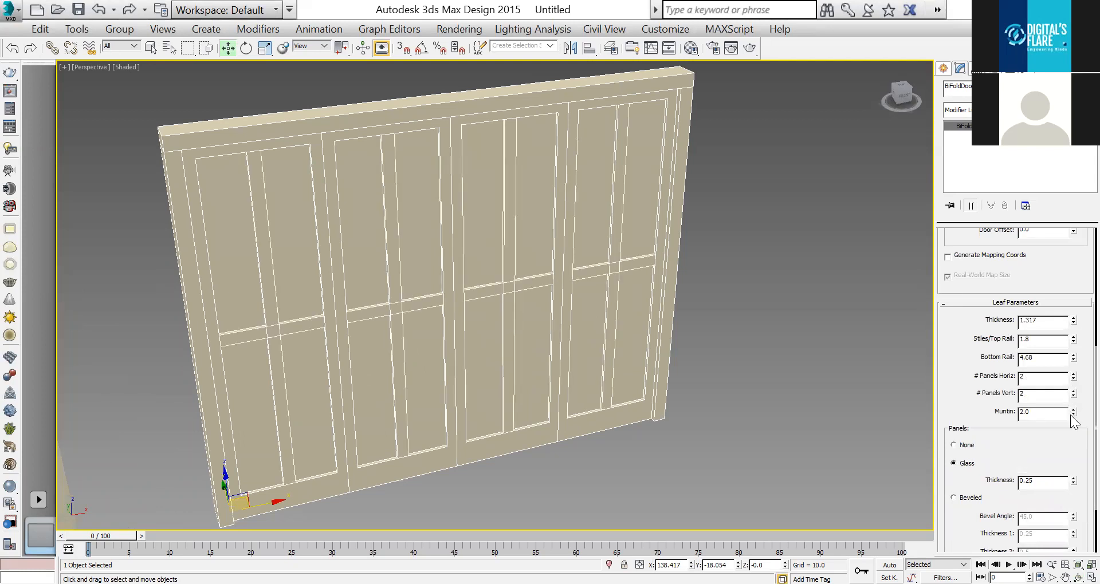
mouse_move(1073, 411)
left_mouse_down()
mouse_move(1081, 453)
mouse_move(1066, 423)
left_mouse_up()
left_click(1073, 391)
left_click(1073, 391)
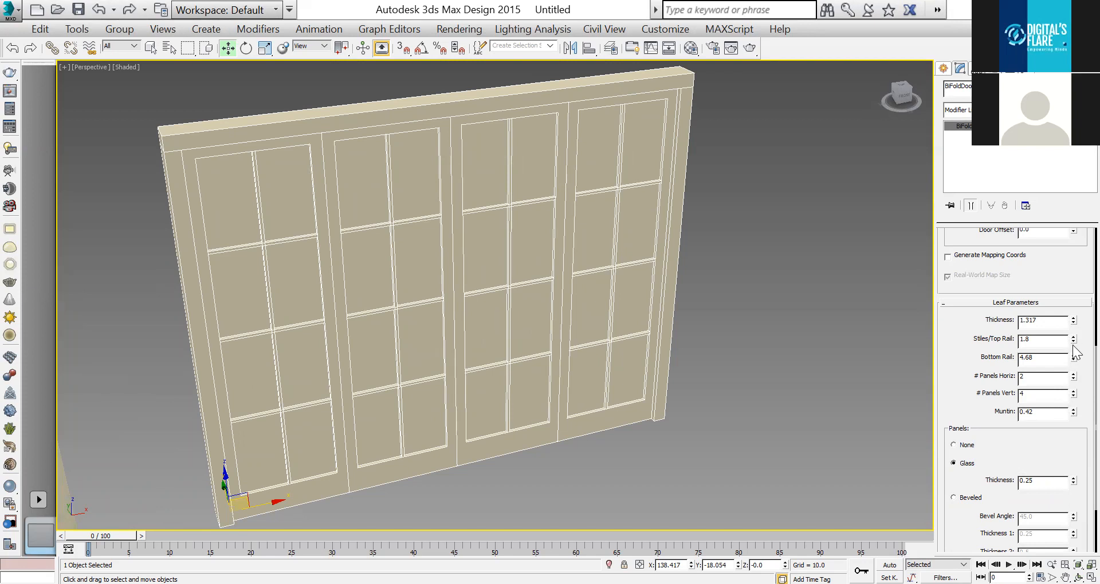
Open the bifold door's leaves to 59%.
scroll(1063, 321, "up", 4)
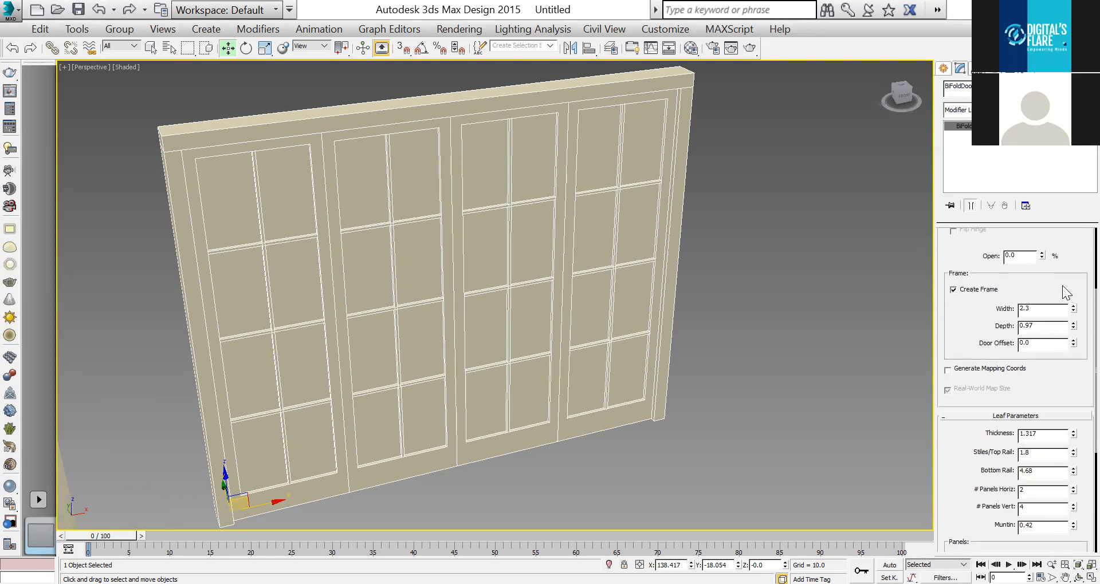
left_click_drag(1044, 231, 1053, 235)
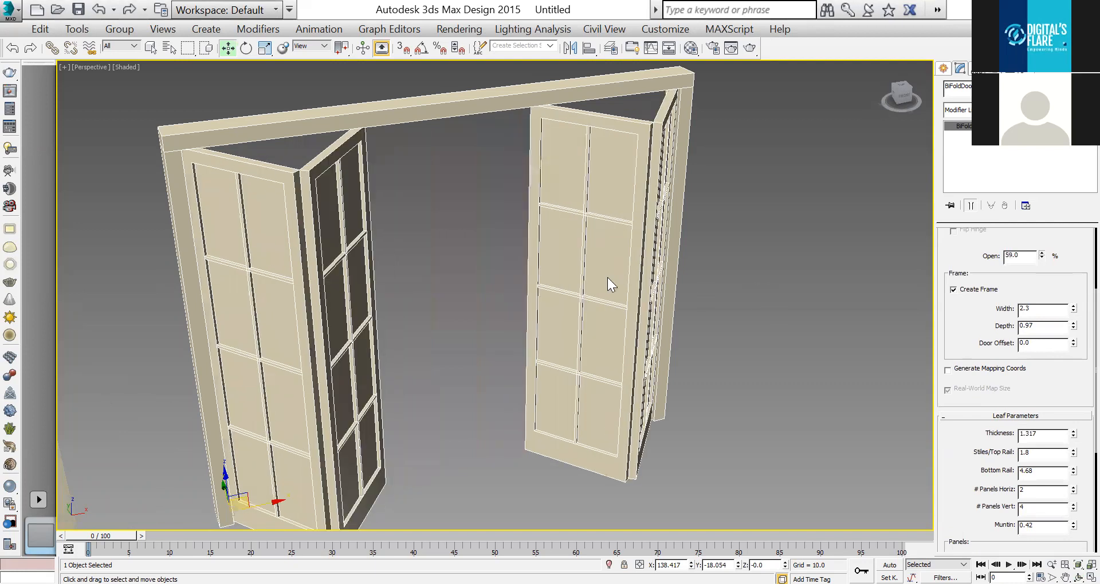
Undo the bifold door's last opening change and set its leaf panels to Beveled.
key("ctrl+z")
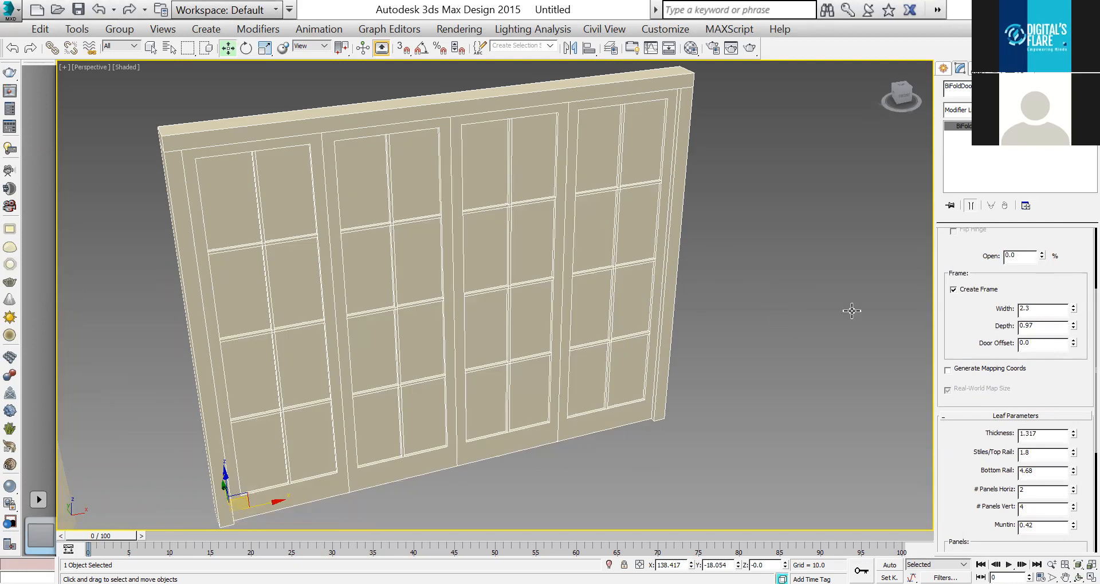
scroll(851, 311, "down", 5)
middle_click_drag(850, 247, 1019, 199)
middle_click_drag(1027, 463, 1032, 460)
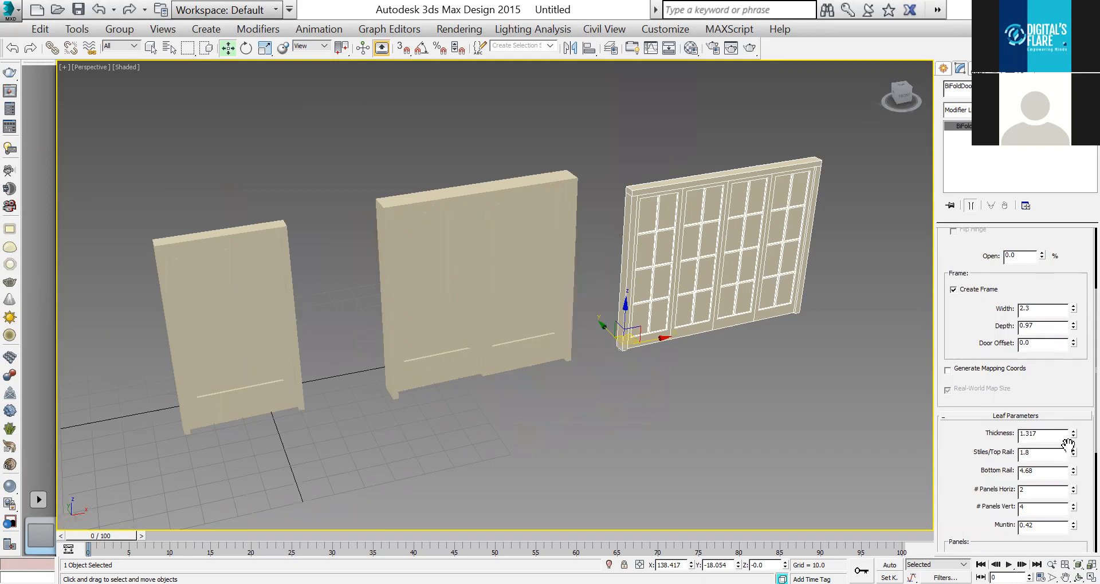
key("ctrl+z")
left_click(765, 298)
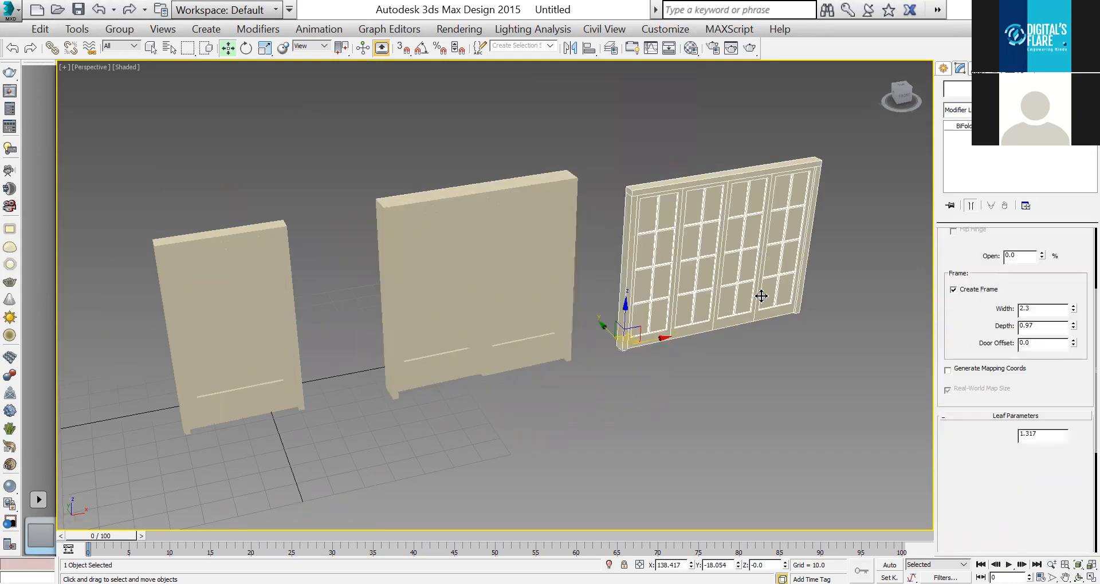
scroll(804, 515, "up", 3)
scroll(727, 475, "up", 3)
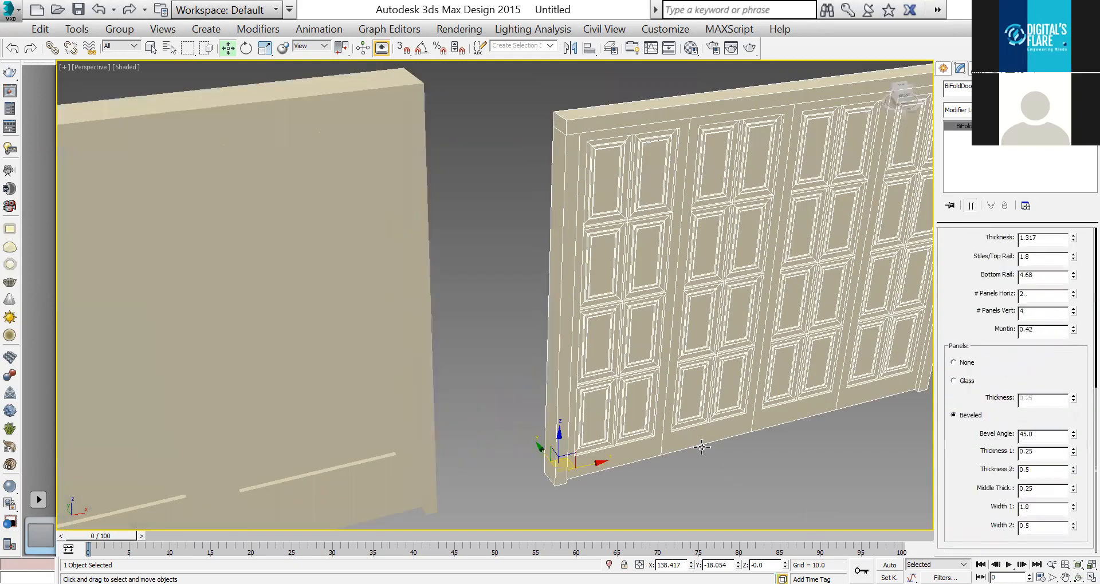
scroll(795, 417, "up", 3)
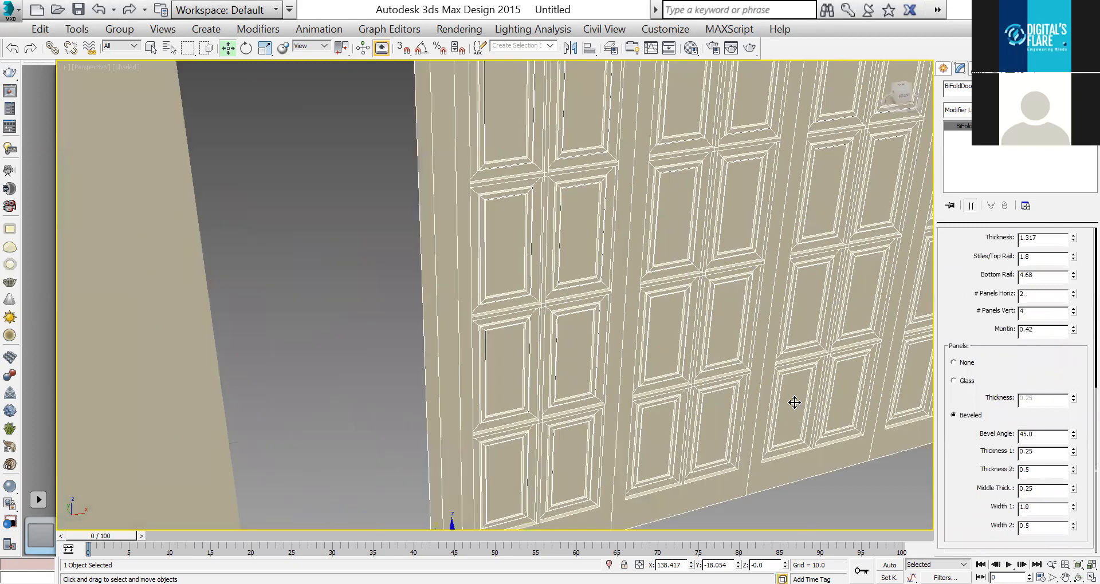
Set the bifold door's bevel angle to 58.5 and its panel Thickness 1 to 0.8.
left_click(798, 399)
scroll(673, 313, "up", 3)
scroll(621, 312, "up", 3)
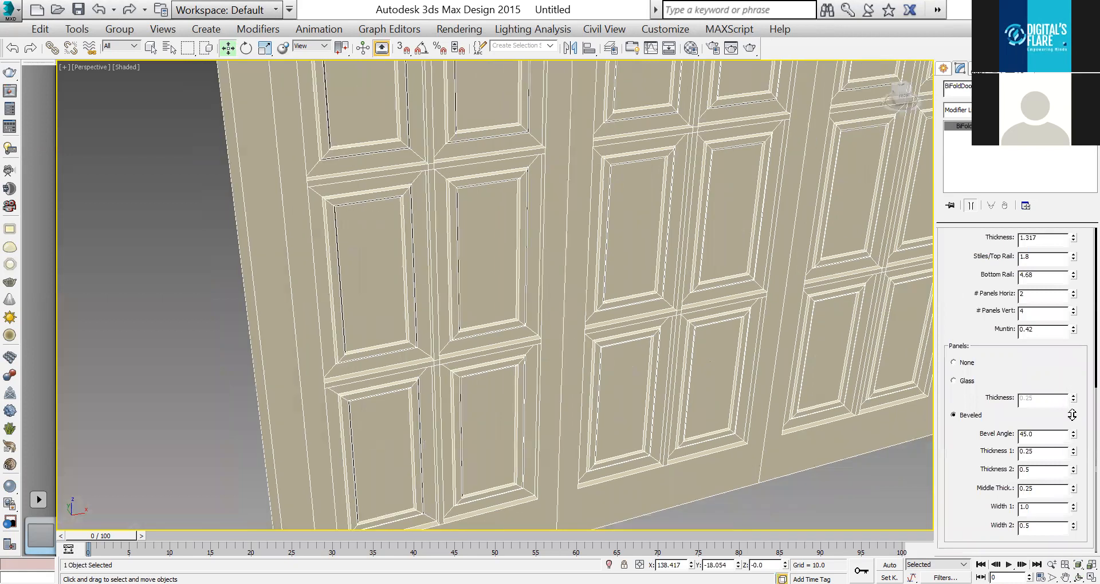
middle_click_drag(838, 466, 823, 464)
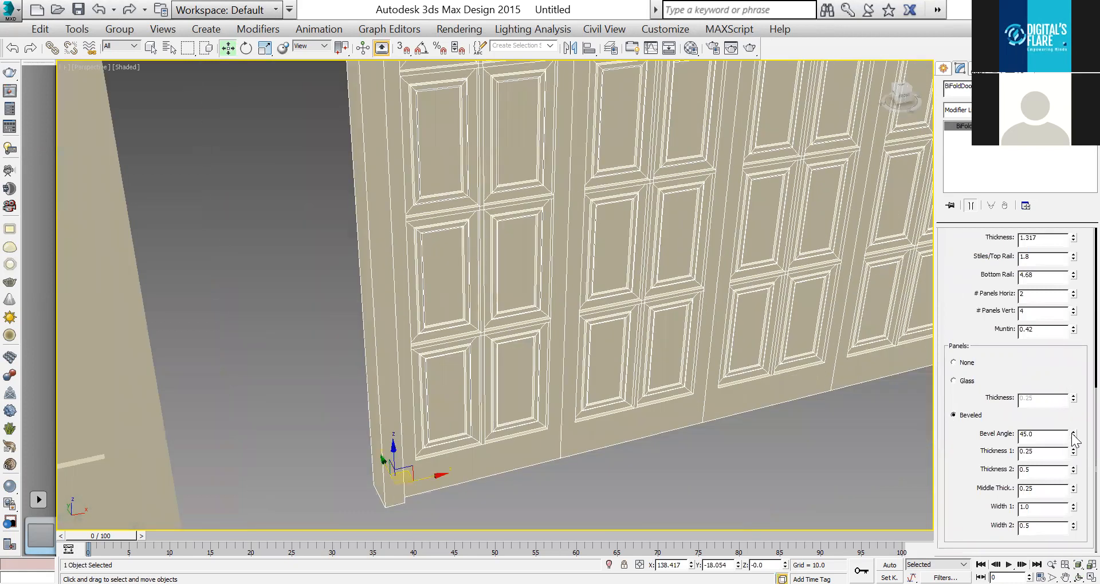
left_click_drag(1073, 433, 800, 429)
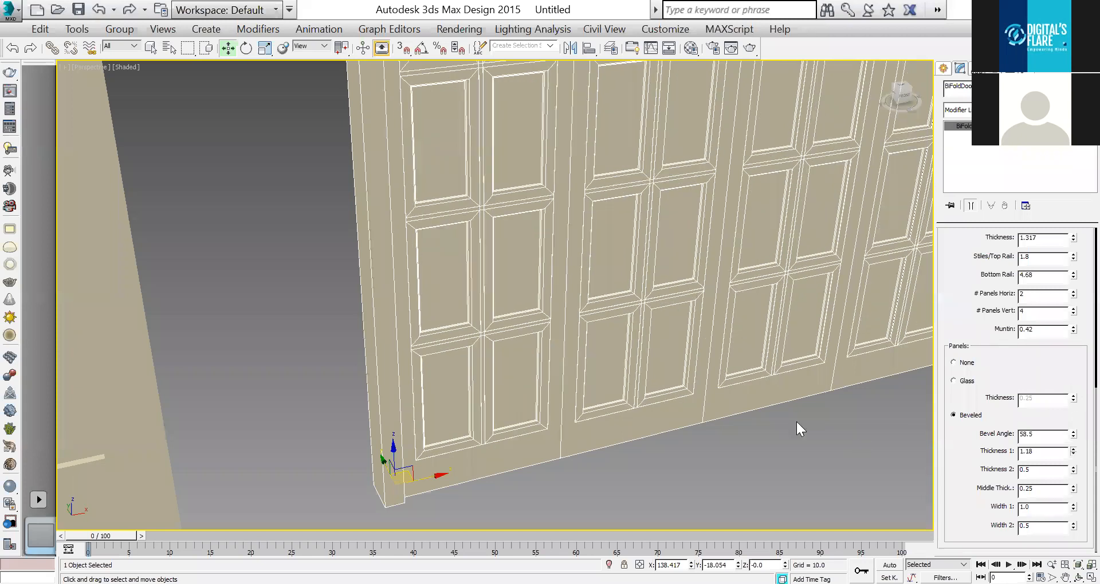
key("ctrl+z")
key("ctrl+z")
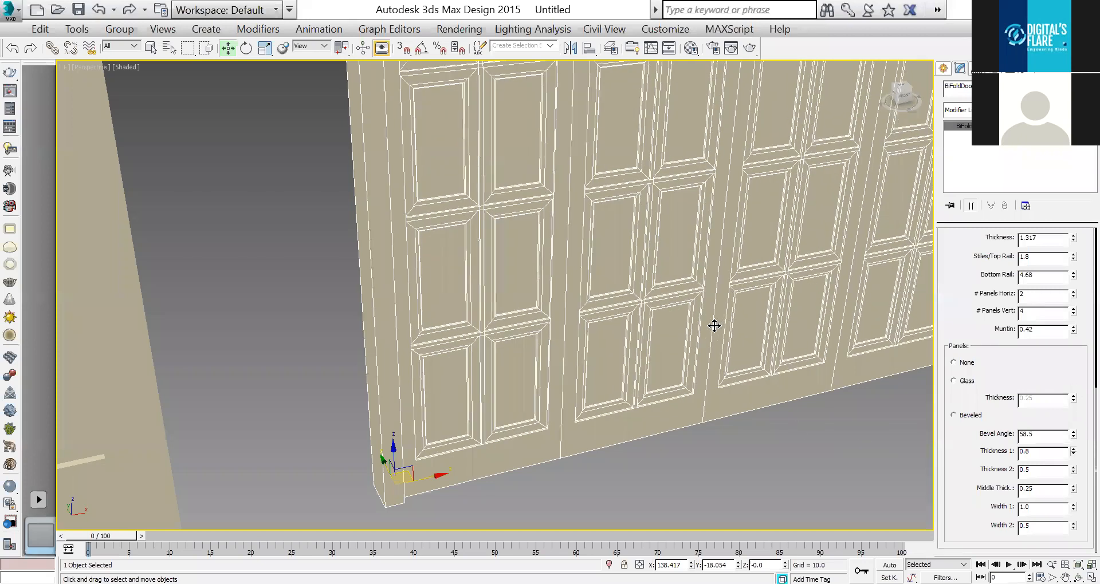
Deselect and reselect the bifold door to examine its beveled panels without selection edges.
key("ctrl+d")
scroll(713, 324, "down", 4)
middle_click_drag(712, 324, 711, 363)
left_click(711, 363)
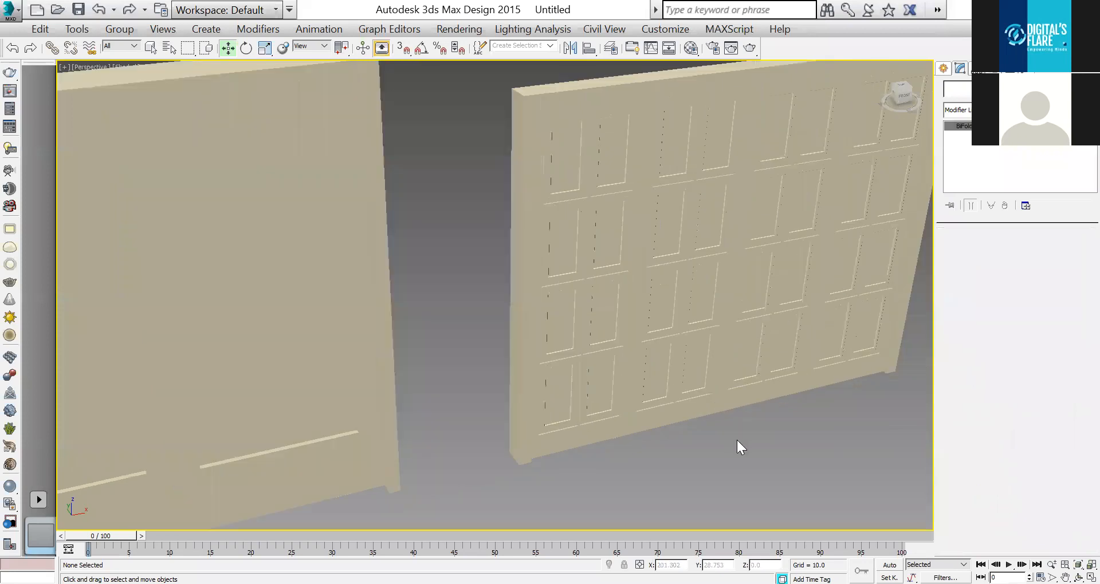
left_click(701, 413)
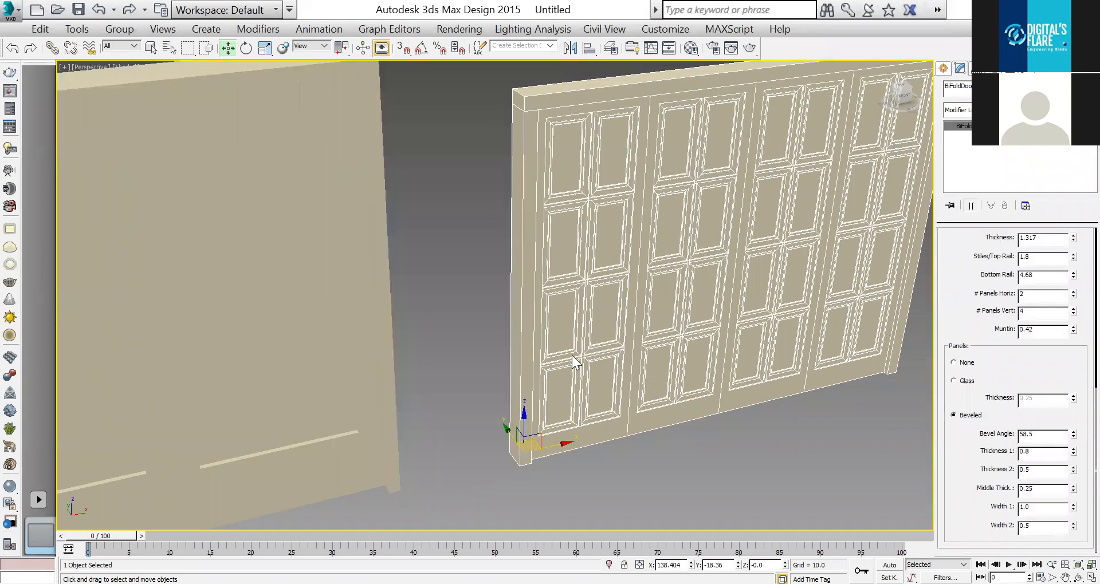
Select the sliding door and try out its side flip, front/back flip and opening percentage.
scroll(455, 307, "down", 5)
left_click(490, 268)
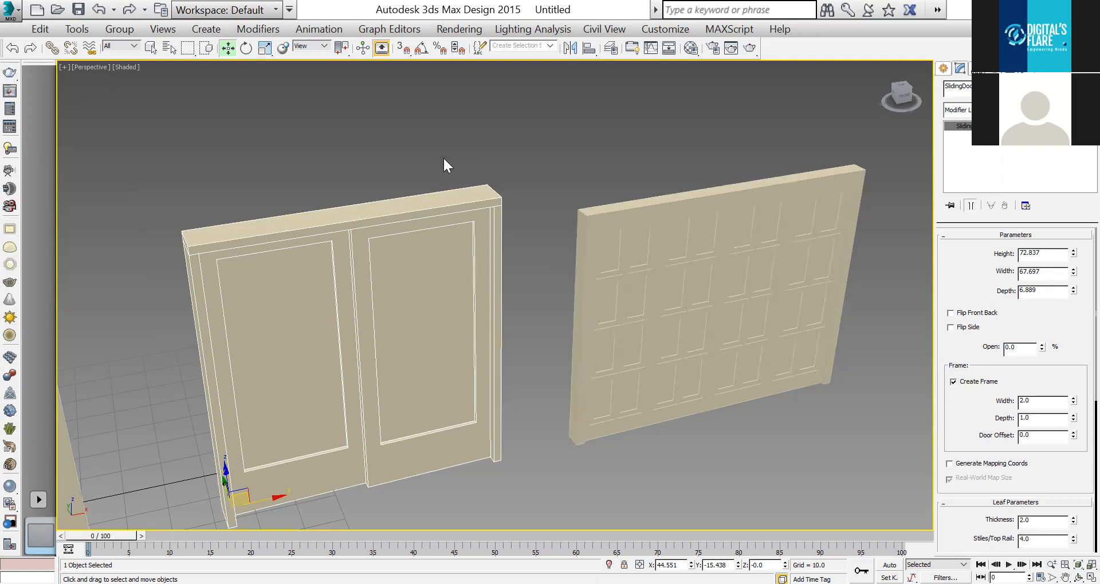
middle_click_drag(461, 327, 552, 312)
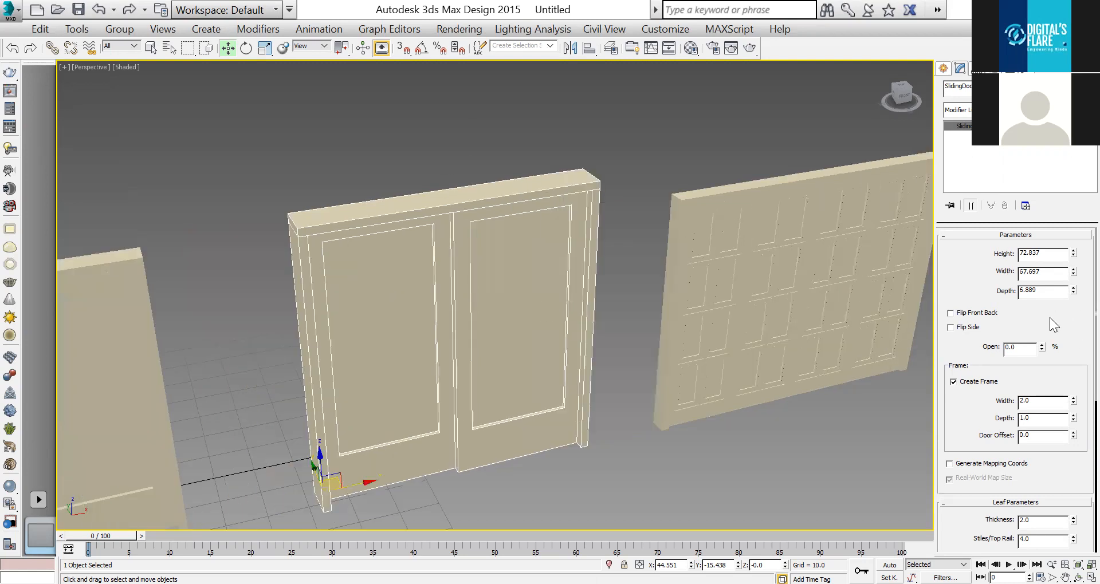
left_click(970, 329)
left_click(971, 314)
mouse_move(1044, 348)
left_mouse_down()
mouse_move(1049, 274)
mouse_move(1076, 377)
mouse_move(1048, 313)
mouse_move(1049, 275)
mouse_move(1052, 361)
left_mouse_up()
left_click(979, 327)
left_click(980, 313)
Set the sliding door's panels to Beveled with a bevel angle of 46.8, Thickness 1 of 0.4 and Thickness 2 of 0.59.
left_click_drag(964, 405, 973, 253)
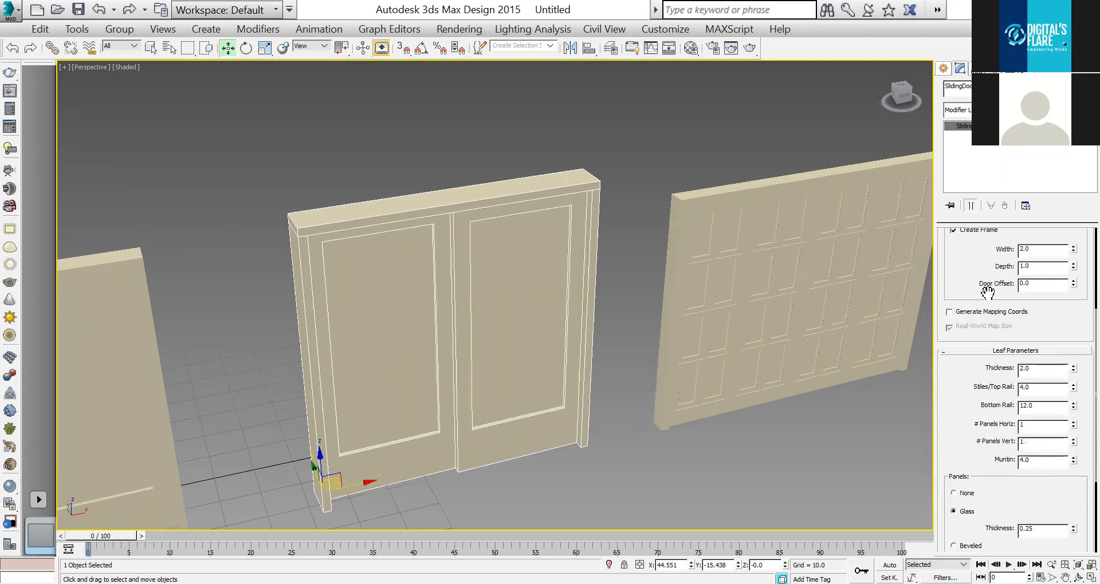
left_click_drag(982, 426, 981, 305)
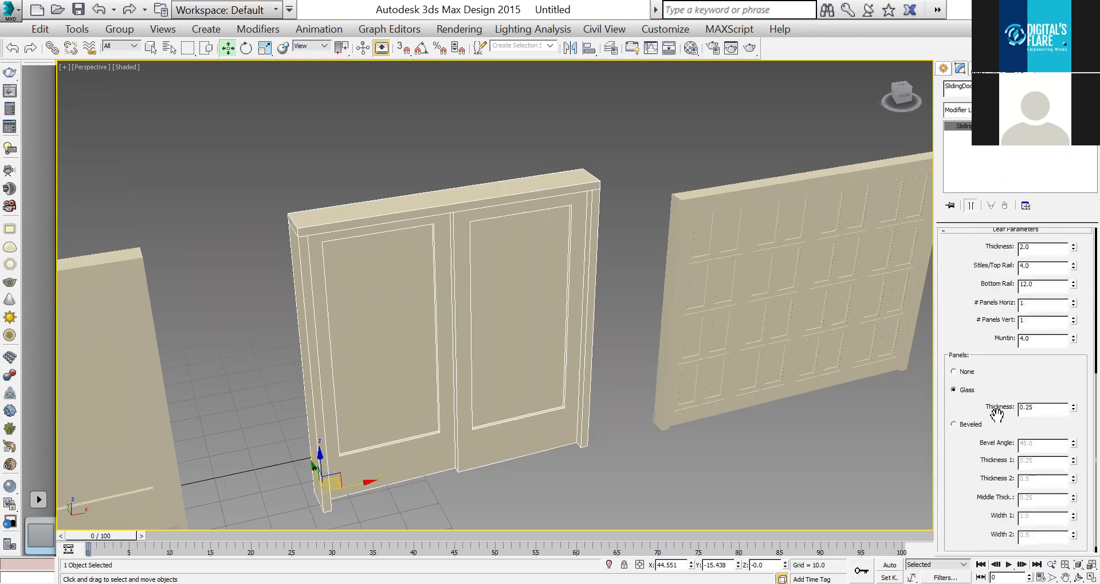
left_click(954, 426)
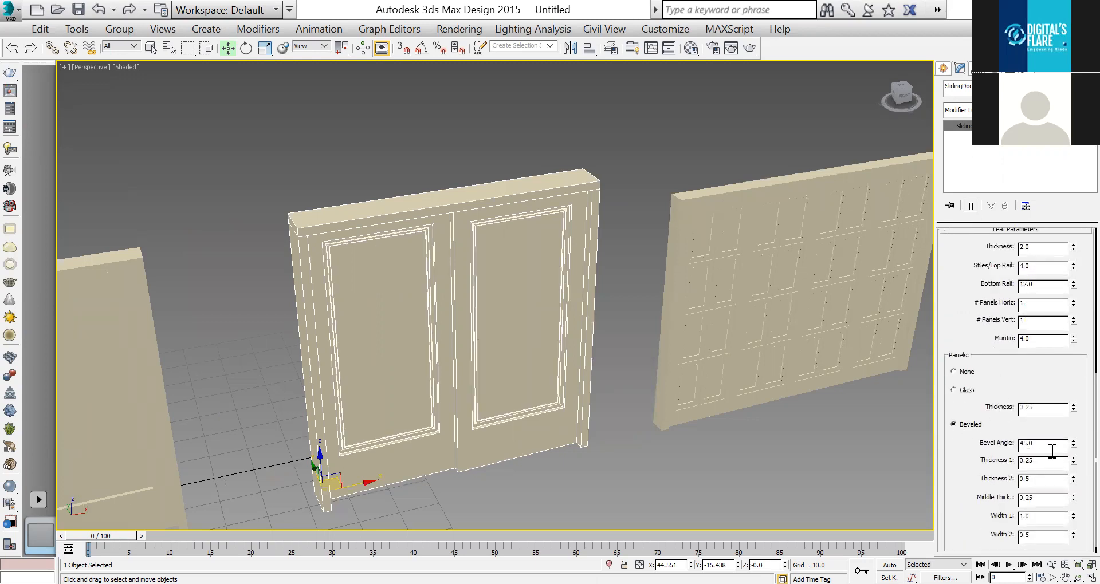
mouse_move(1073, 444)
left_mouse_down()
mouse_move(1073, 412)
mouse_move(1076, 431)
left_mouse_up()
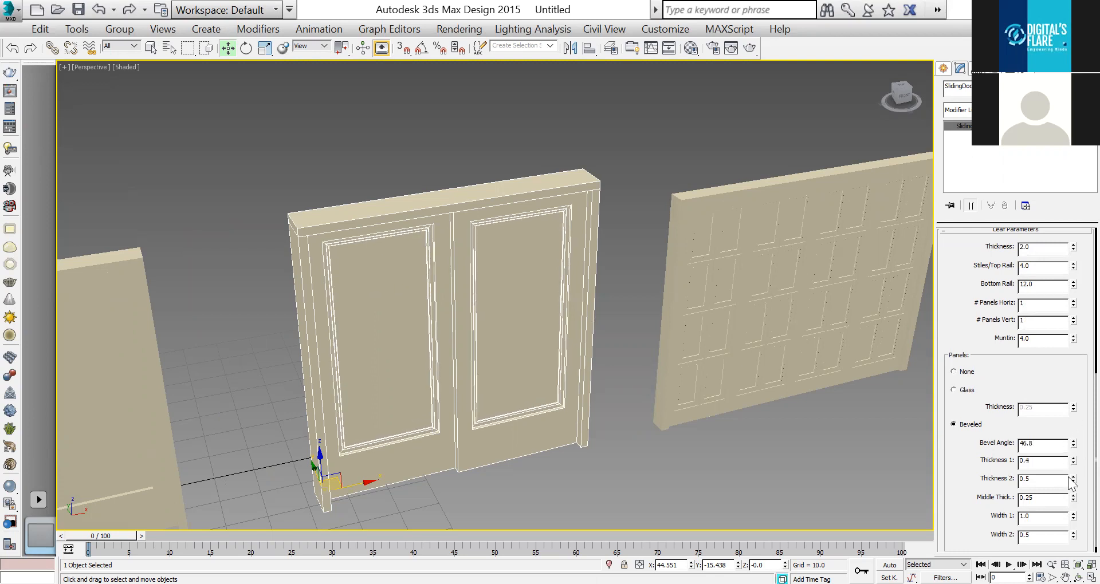
left_click_drag(1073, 480, 1082, 474)
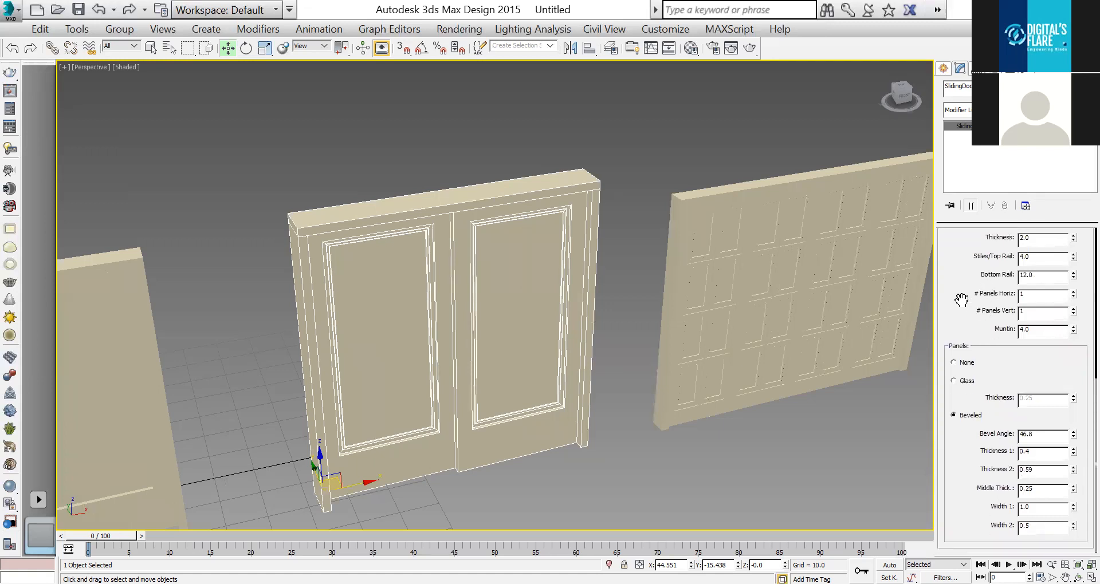
Select the pivot door and try out its opening angle.
scroll(986, 313, "up", 3)
middle_click_drag(324, 364, 472, 298)
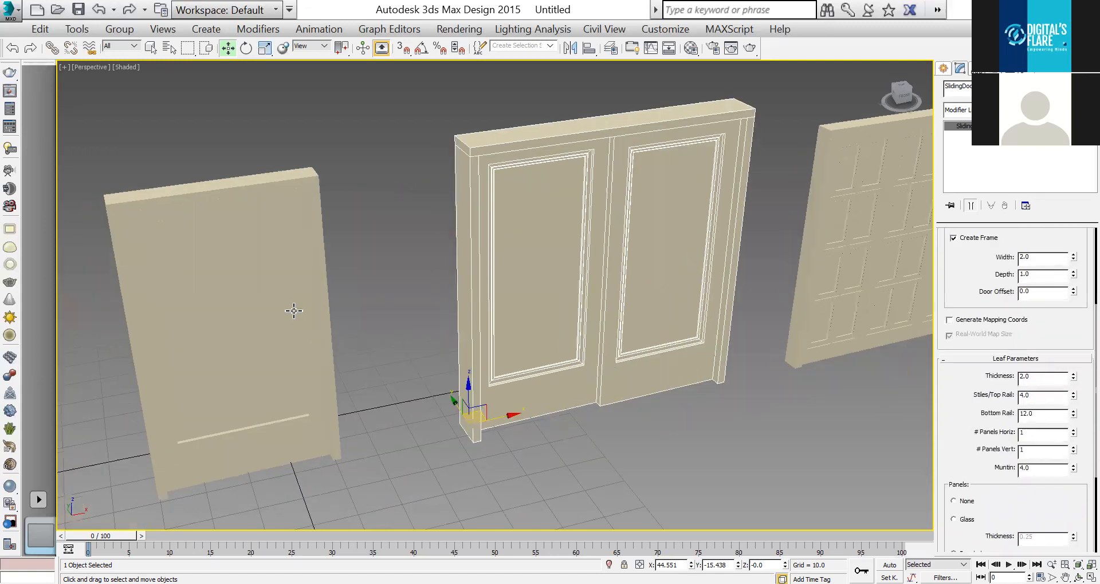
left_click(247, 321)
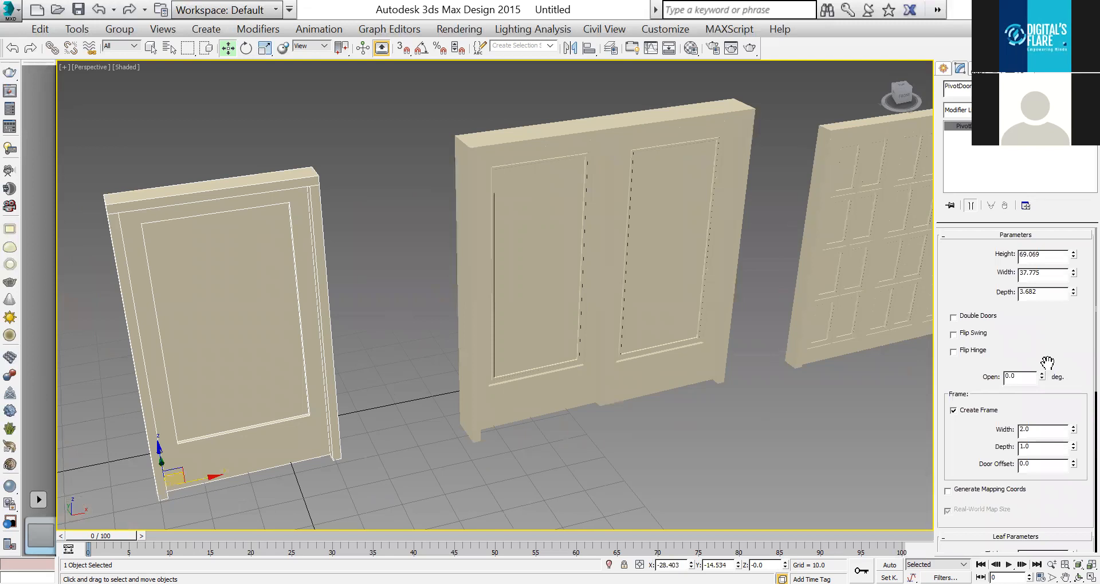
left_click_drag(1042, 378, 1086, 416)
left_click_drag(1082, 315, 1082, 458)
middle_click_drag(804, 311, 600, 291)
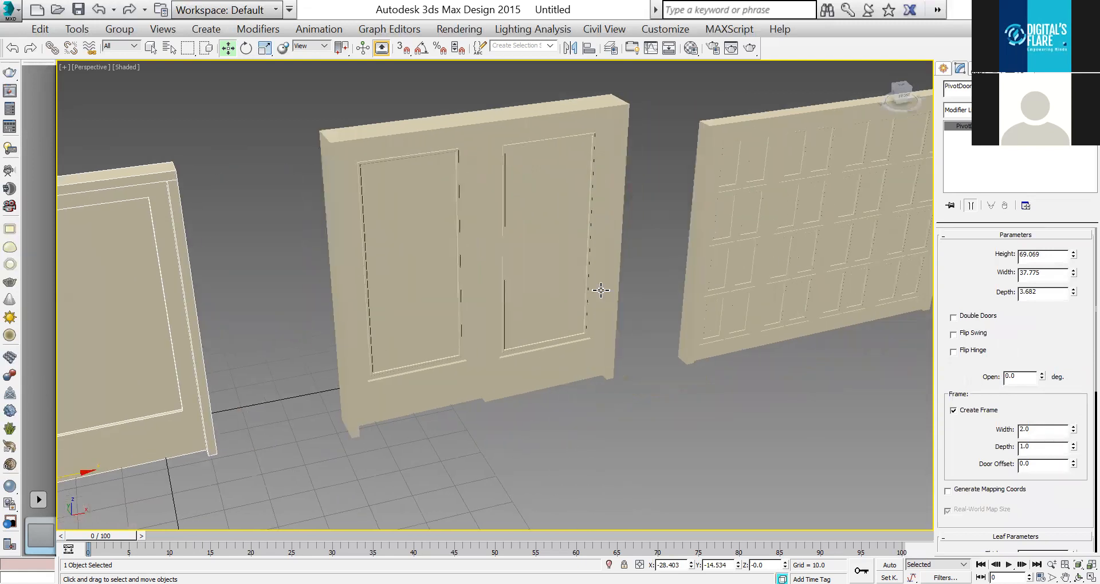
middle_click_drag(494, 296, 812, 234)
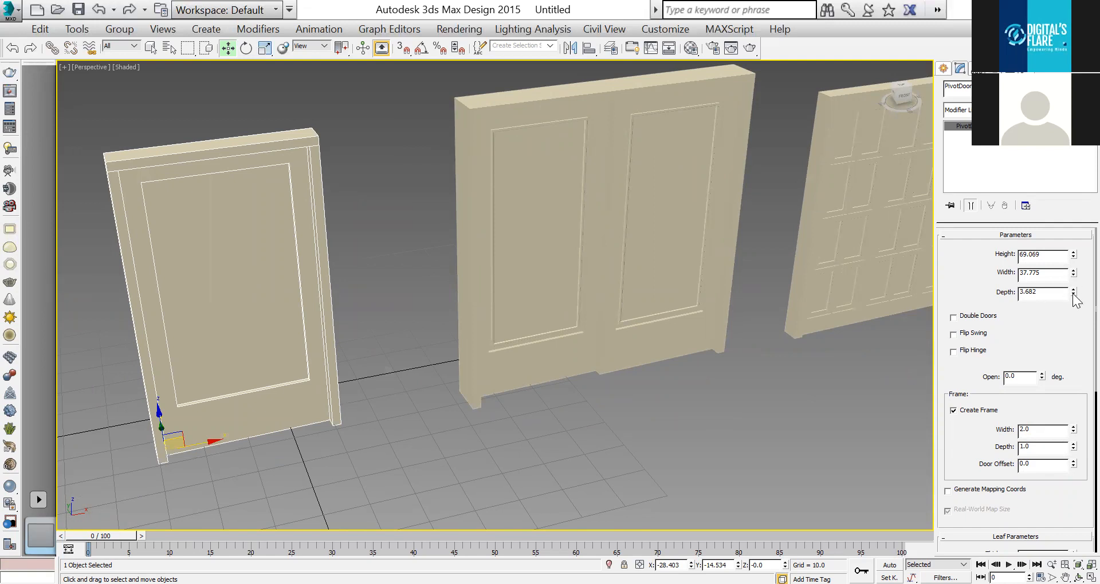
Set the pivot door's depth to 1.878 and make it a double door, testing its hinge flip and opening.
left_click_drag(1076, 273, 1077, 330)
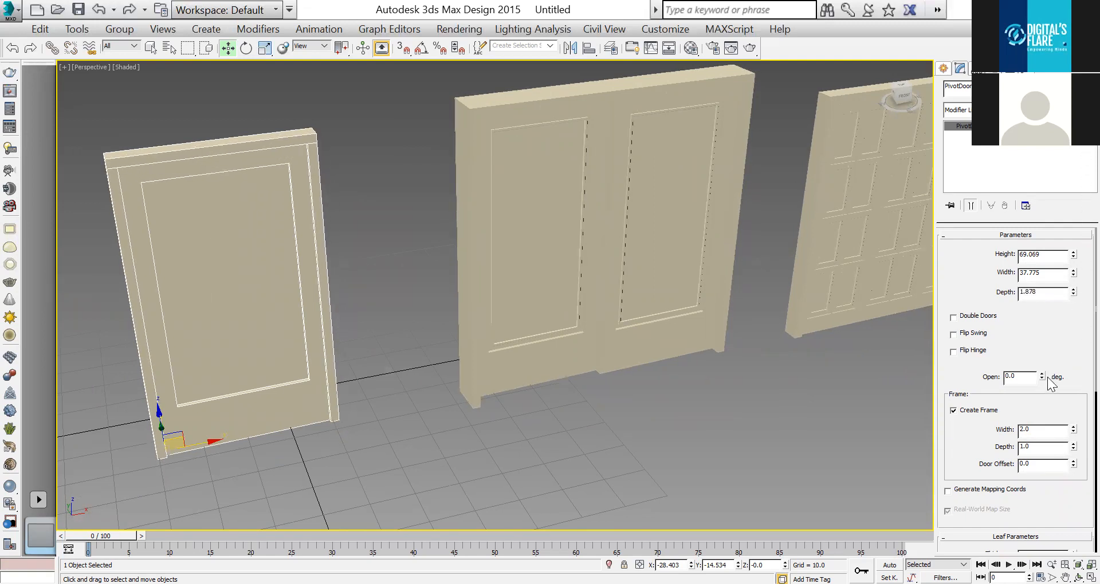
left_click_drag(1042, 373, 1065, 424)
left_click(973, 350)
left_click_drag(1041, 376, 1079, 416)
left_click(978, 317)
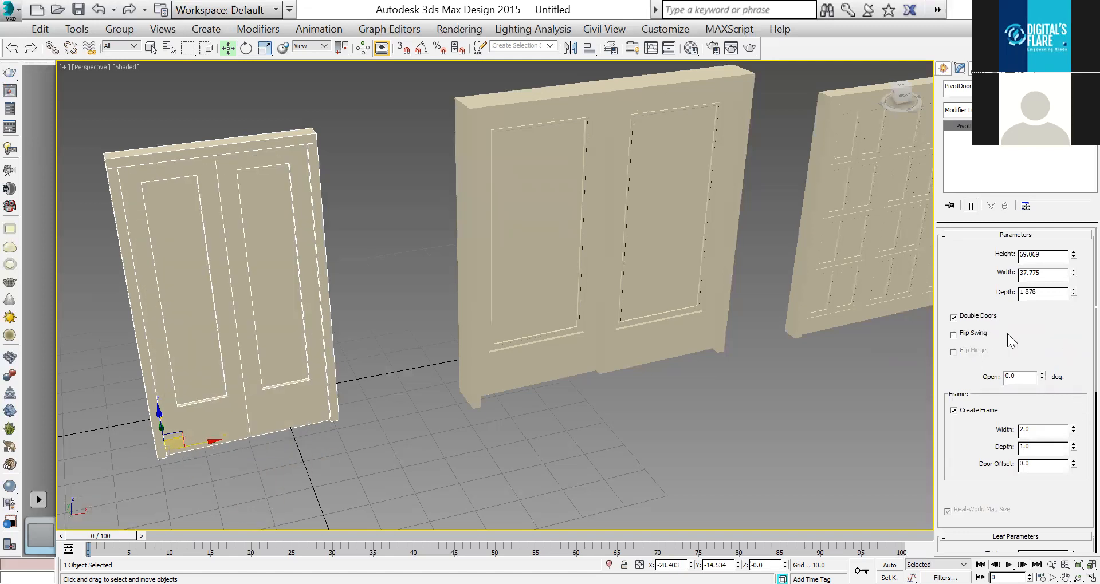
left_click_drag(1042, 373, 1058, 447)
Try Beveled panels on the pivot door, then return to Glass with a thickness of 1.21.
left_click_drag(978, 372, 943, 143)
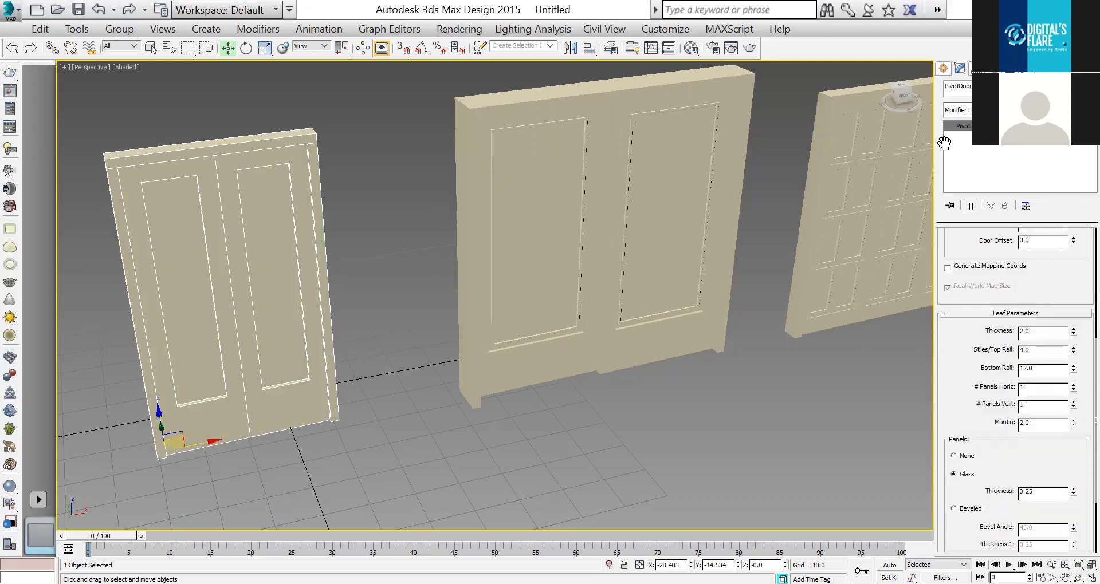
left_click_drag(969, 361, 976, 244)
left_click(977, 417)
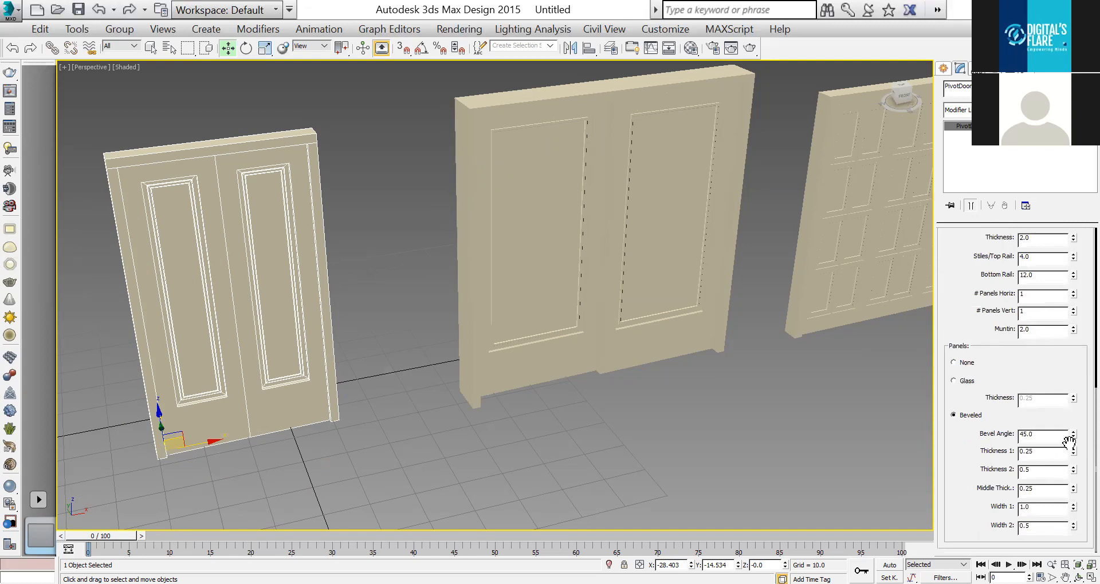
left_click(962, 382)
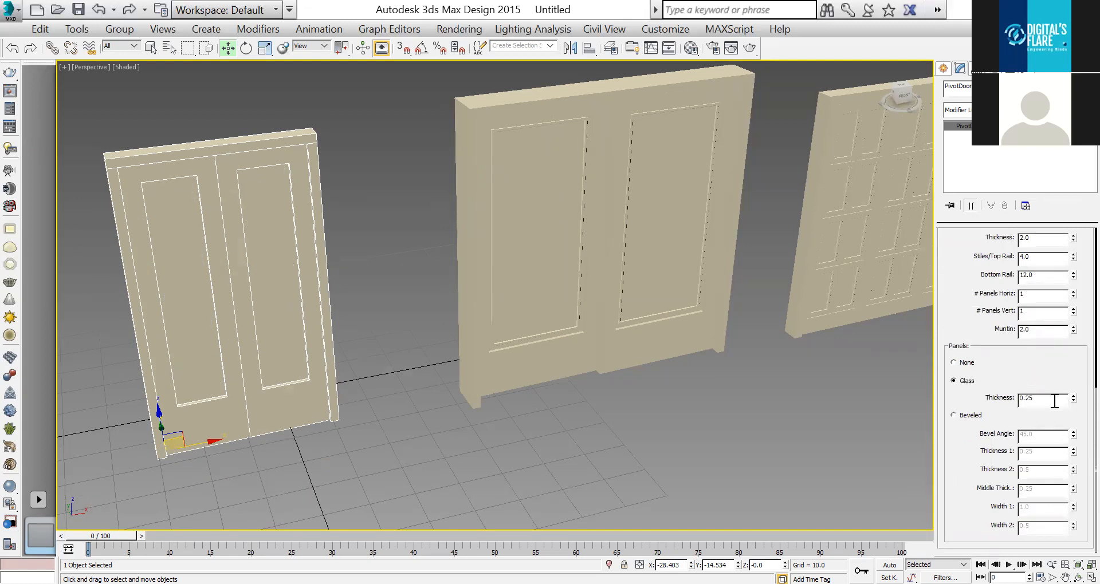
left_click_drag(1073, 399, 1077, 356)
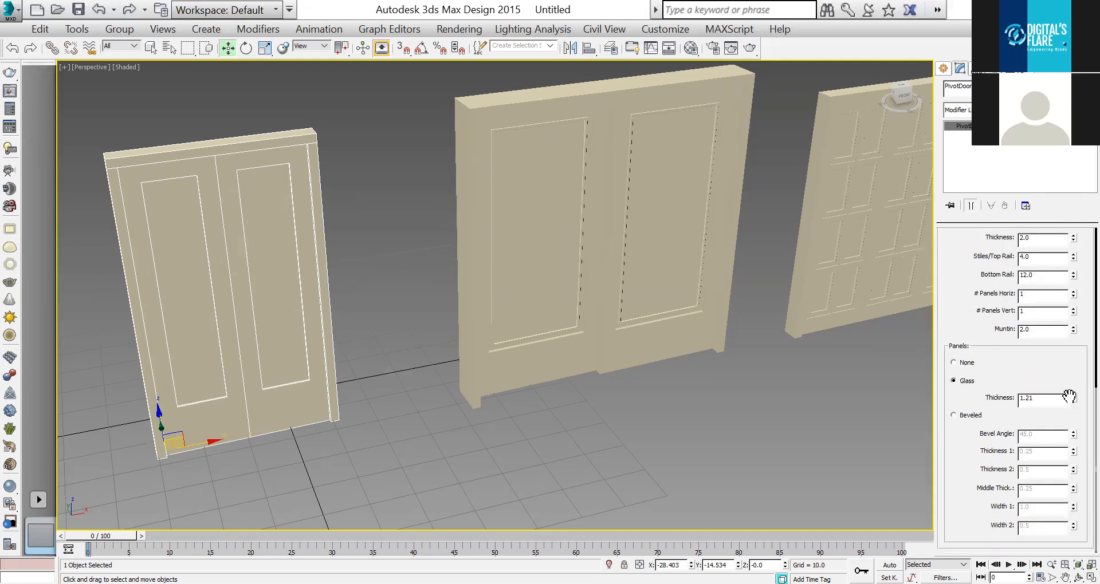
Set the pivot door's panels to Beveled with a bevel angle of 90, Thickness 1 of 0.07 and Thickness 2 of 1.26.
left_click(976, 416)
left_click_drag(1073, 437, 1083, 353)
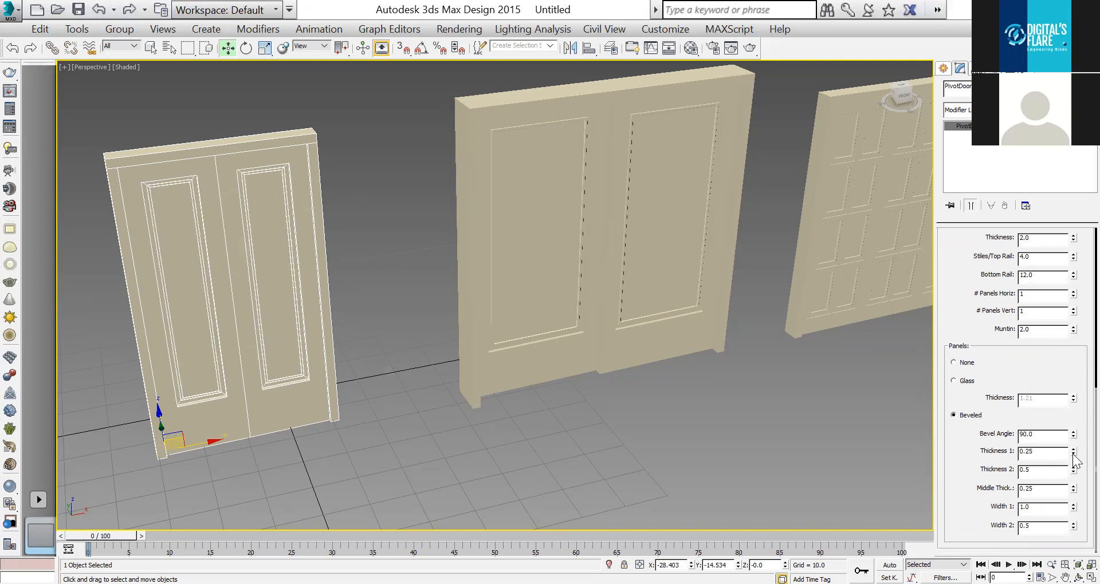
mouse_move(1078, 423)
left_mouse_down()
mouse_move(1085, 356)
mouse_move(1077, 461)
mouse_move(1074, 423)
left_mouse_up()
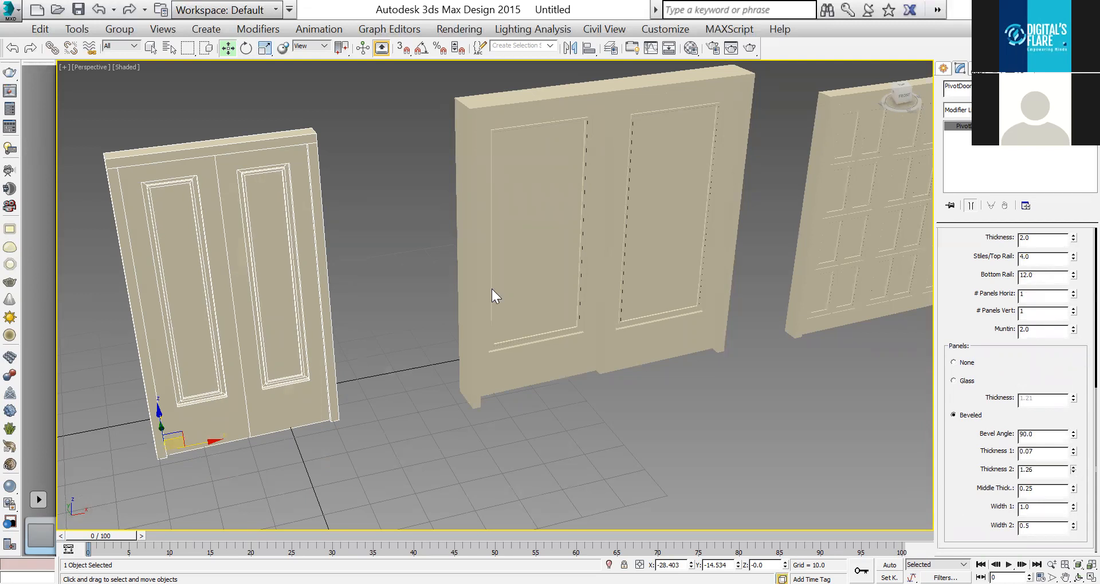
Create an awning window in front of the bifold door, about 56.6 wide, 3.5 deep and 69.2 high.
scroll(457, 304, "down", 5)
left_click(738, 170)
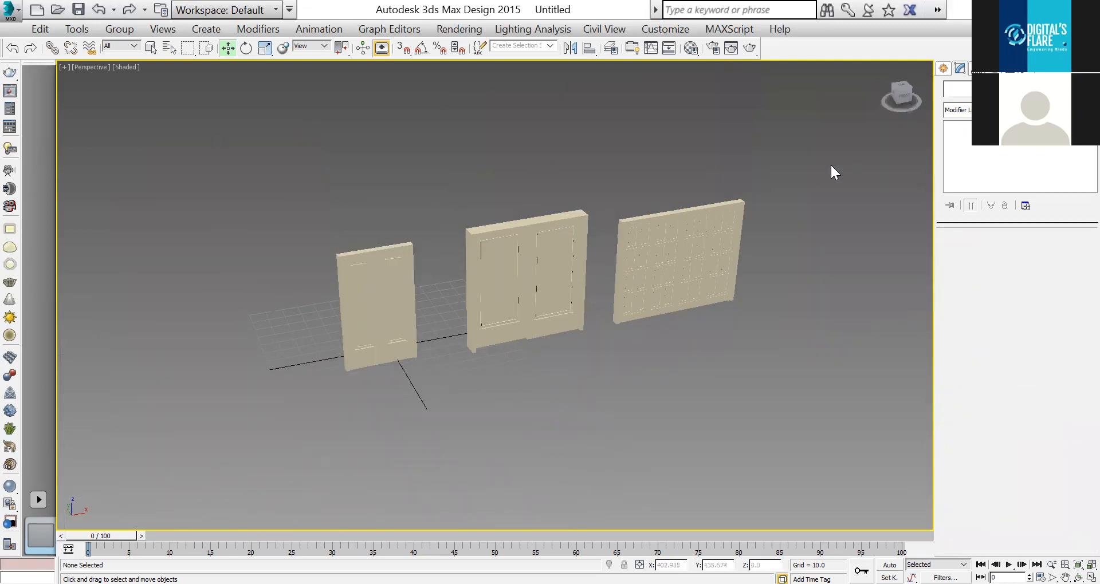
left_click(944, 69)
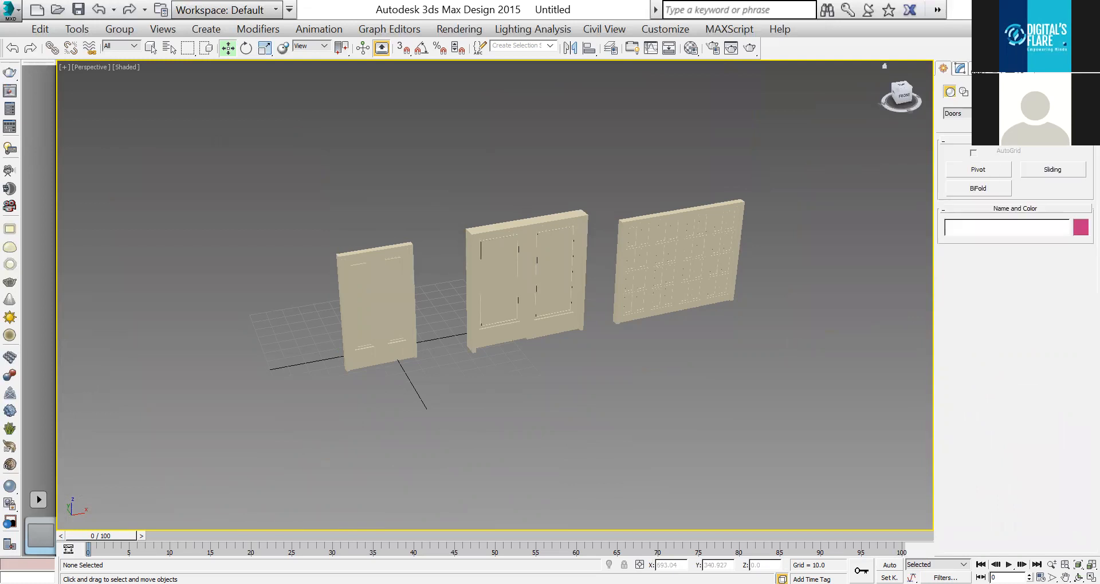
left_click(956, 113)
left_click(997, 215)
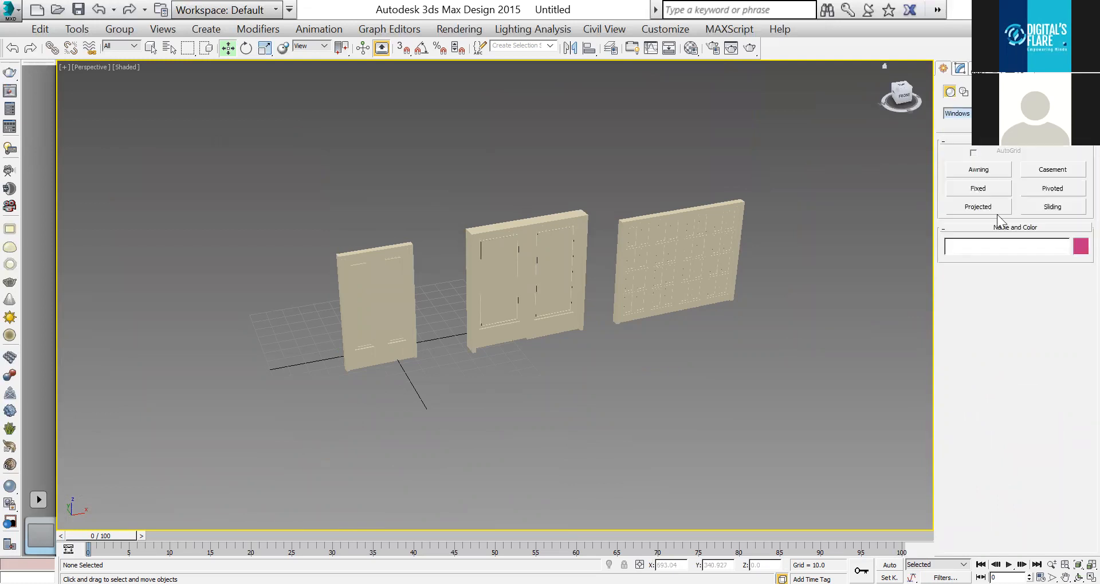
left_click(978, 169)
left_click_drag(616, 401, 707, 380)
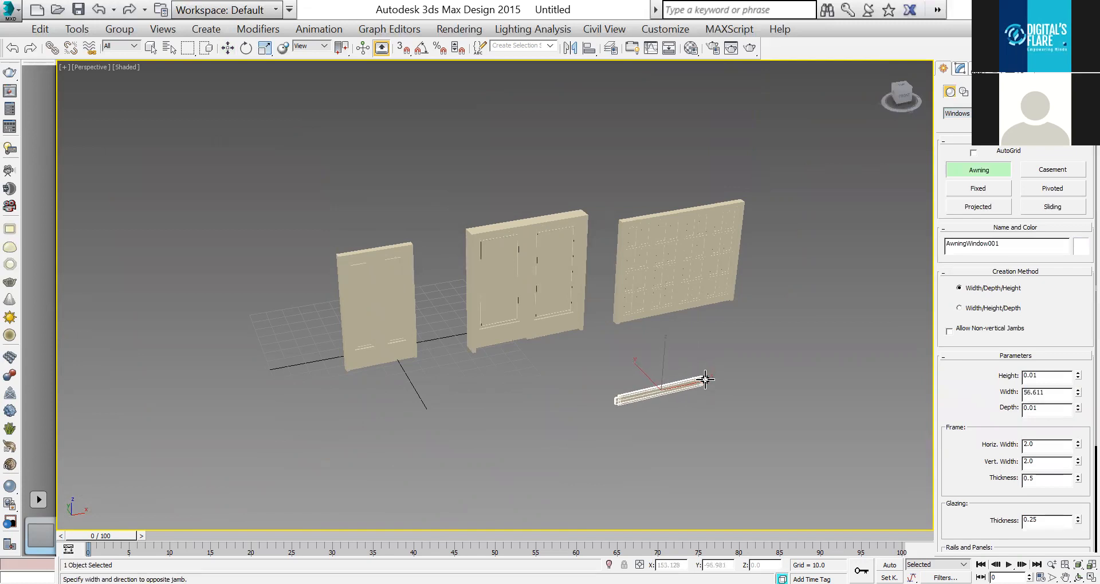
left_click(697, 351)
left_click(668, 248)
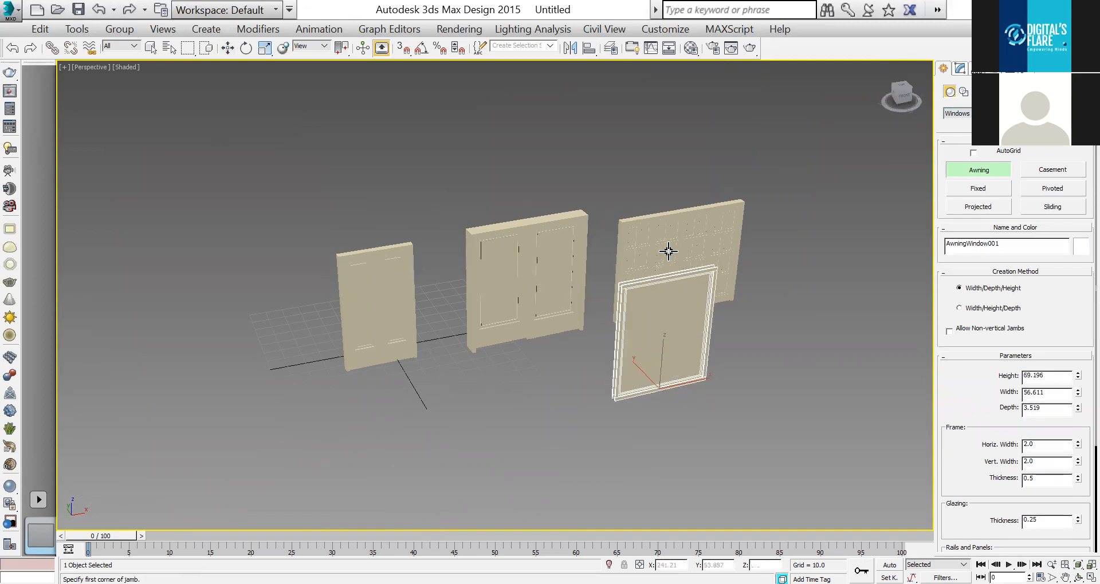
Test the awning window with 2 and 4 panels and its opening, then return it to a single closed panel.
scroll(1039, 338, "down", 5)
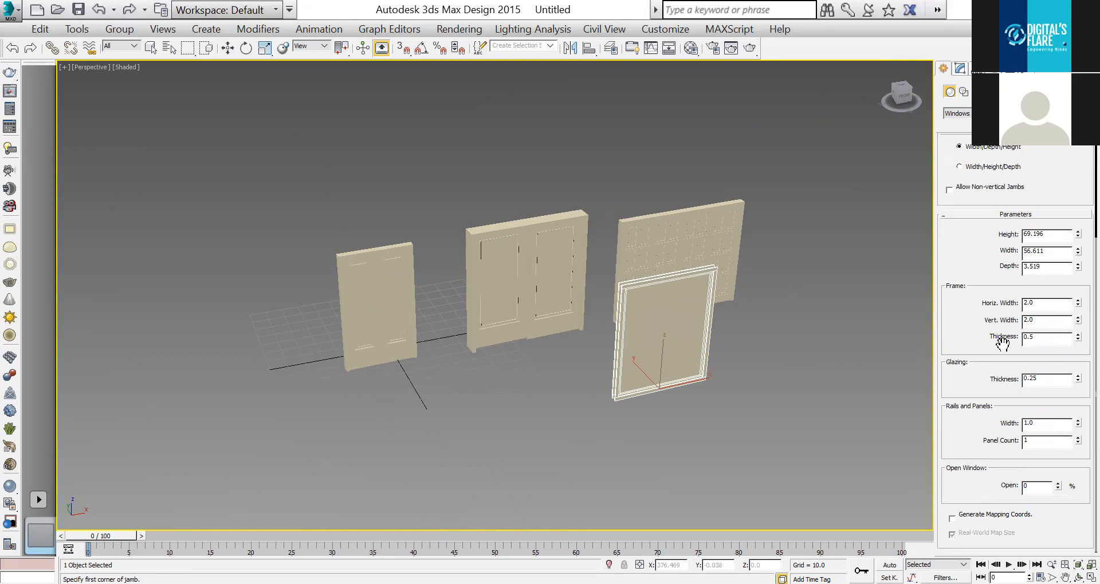
mouse_move(1077, 441)
left_mouse_down()
mouse_move(1077, 423)
mouse_move(1081, 443)
left_mouse_up()
mouse_move(1061, 487)
left_mouse_down()
mouse_move(1049, 375)
mouse_move(1054, 506)
left_mouse_up()
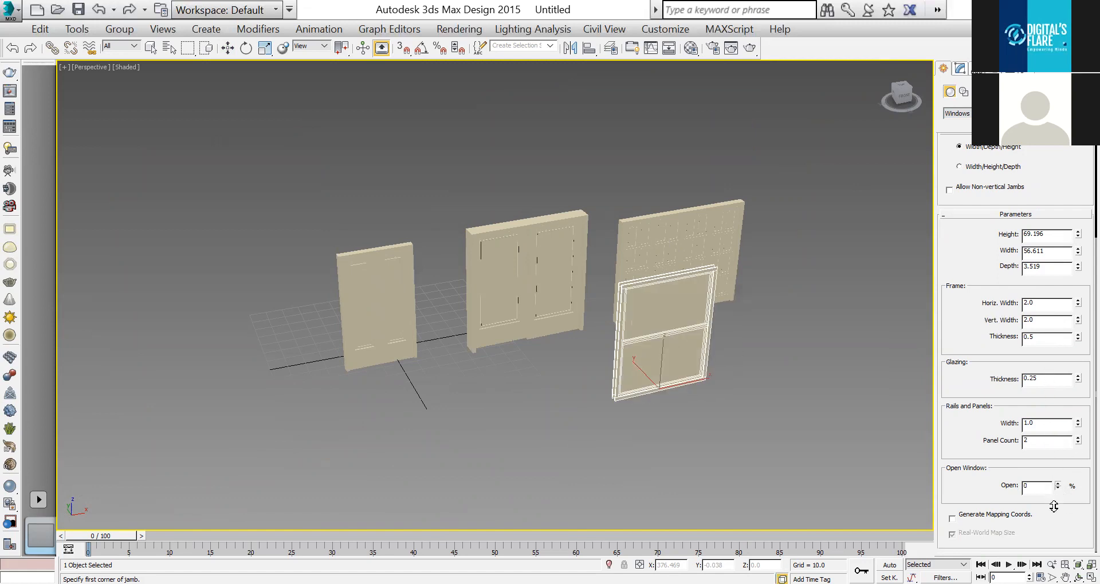
left_click_drag(1077, 444, 1077, 439)
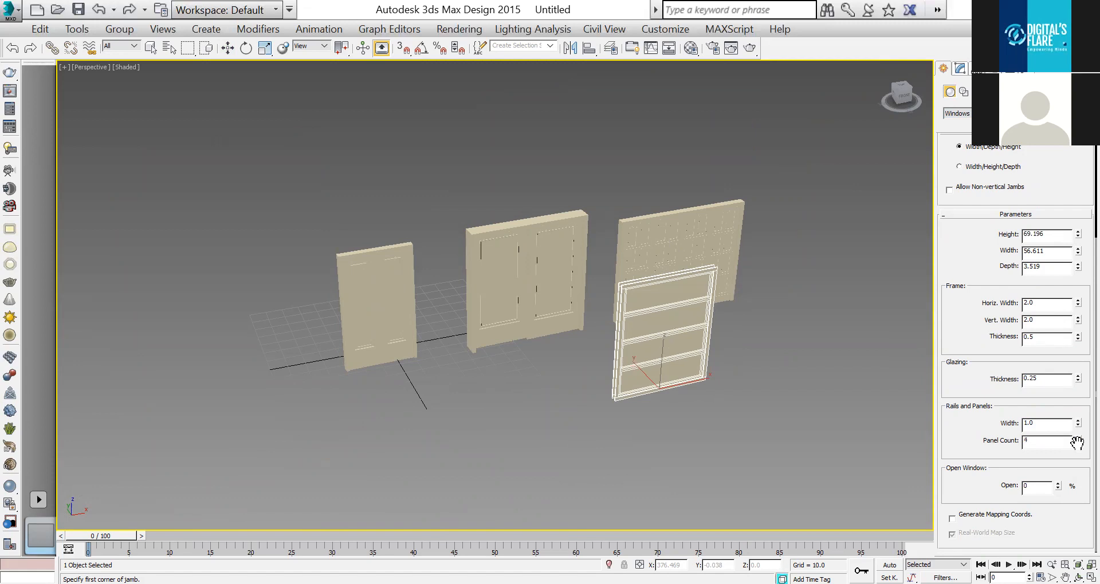
mouse_move(1058, 486)
left_mouse_down()
mouse_move(1064, 439)
mouse_move(1072, 492)
left_mouse_up()
left_click_drag(1076, 443, 1052, 351)
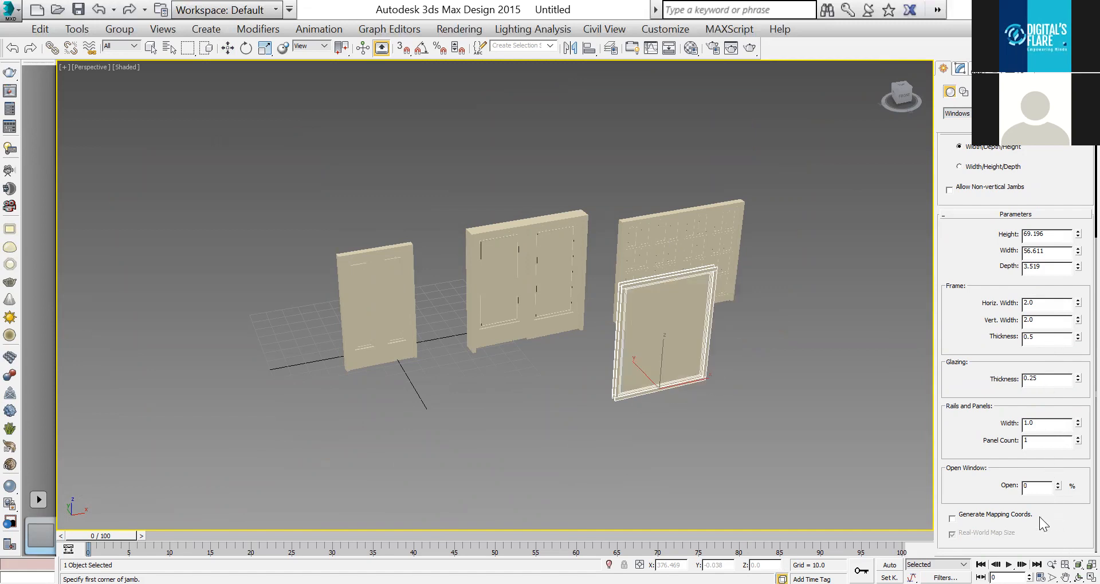
Create a projected window in front of the middle door, about 106.1 wide, 9.4 deep and 76.6 high.
scroll(966, 139, "up", 5)
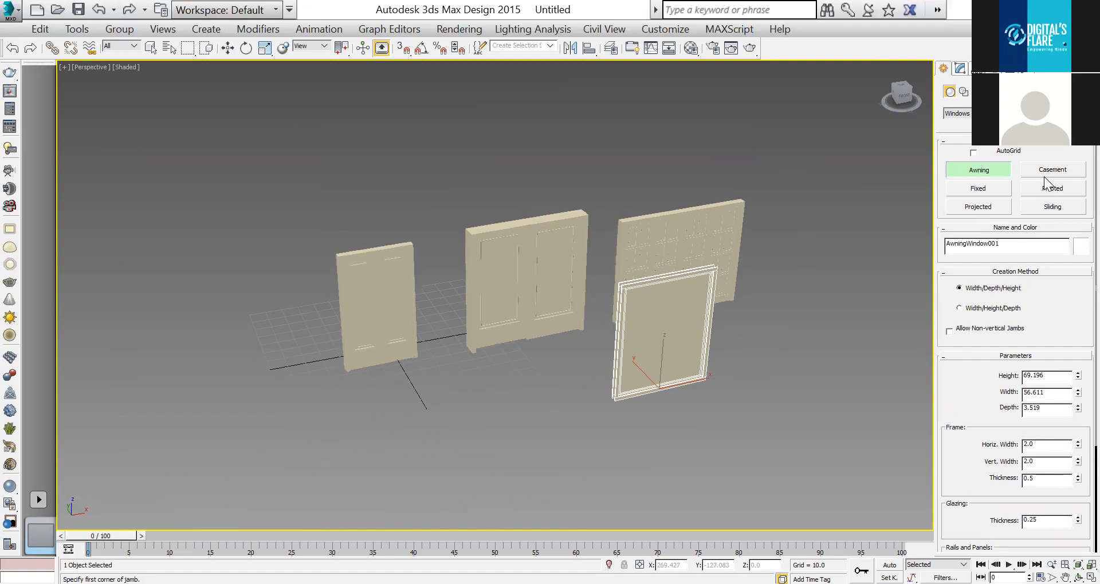
left_click(989, 205)
left_click_drag(407, 412, 560, 370)
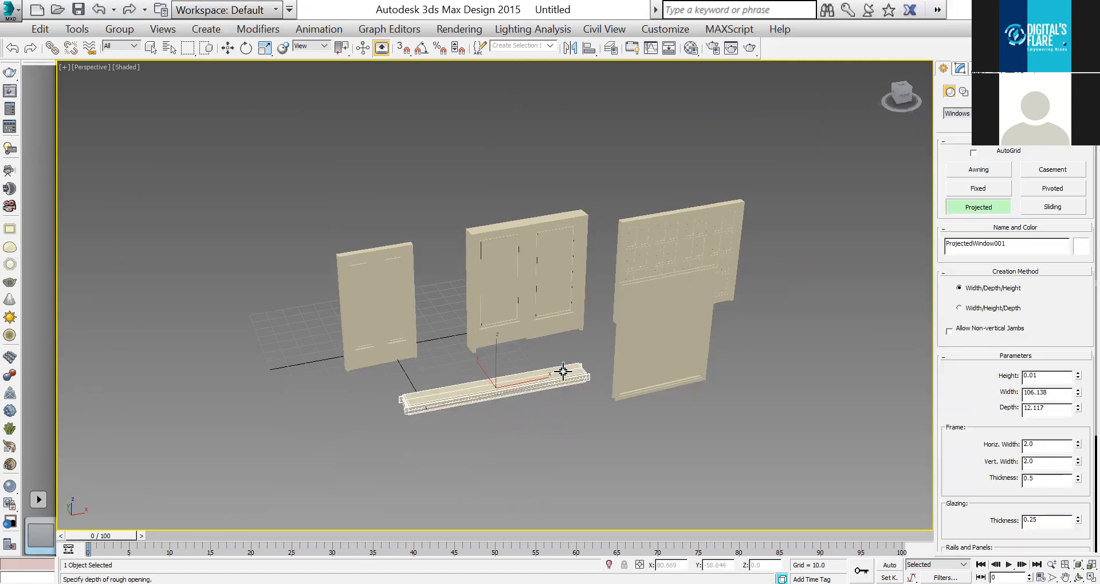
left_click(564, 373)
left_click(571, 239)
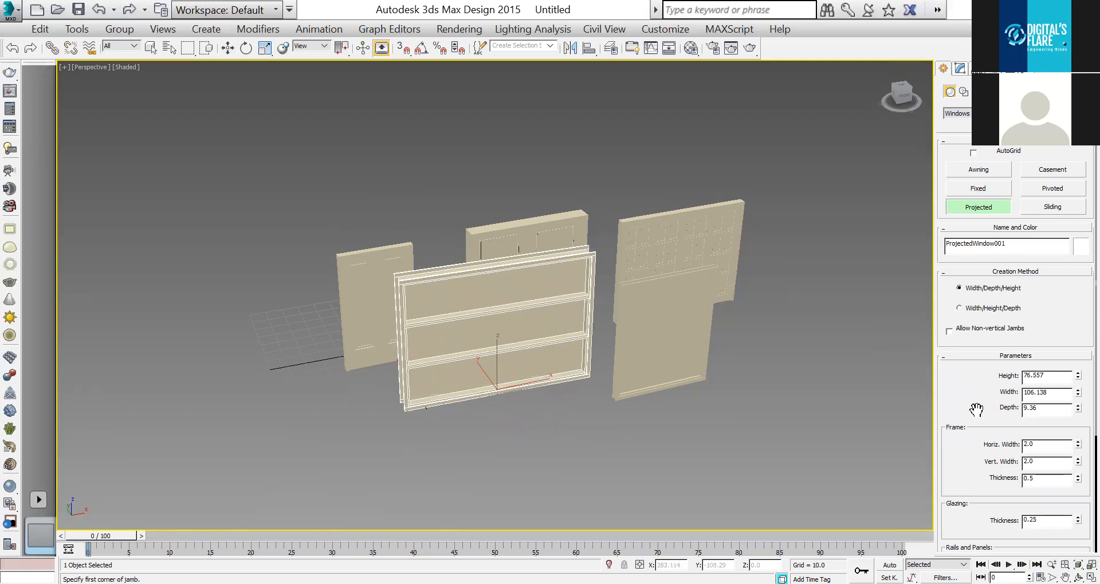
Test the projected window's opening amount, return it to 0 and finish the window creation.
left_click_drag(975, 408, 1008, 181)
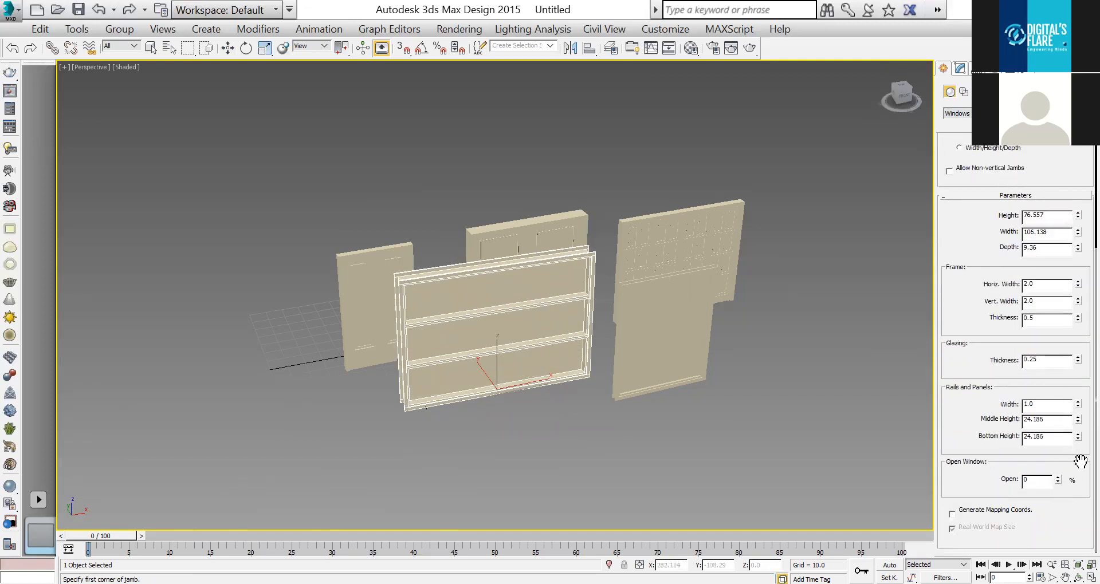
left_click_drag(1058, 479, 1086, 490)
right_click(700, 368)
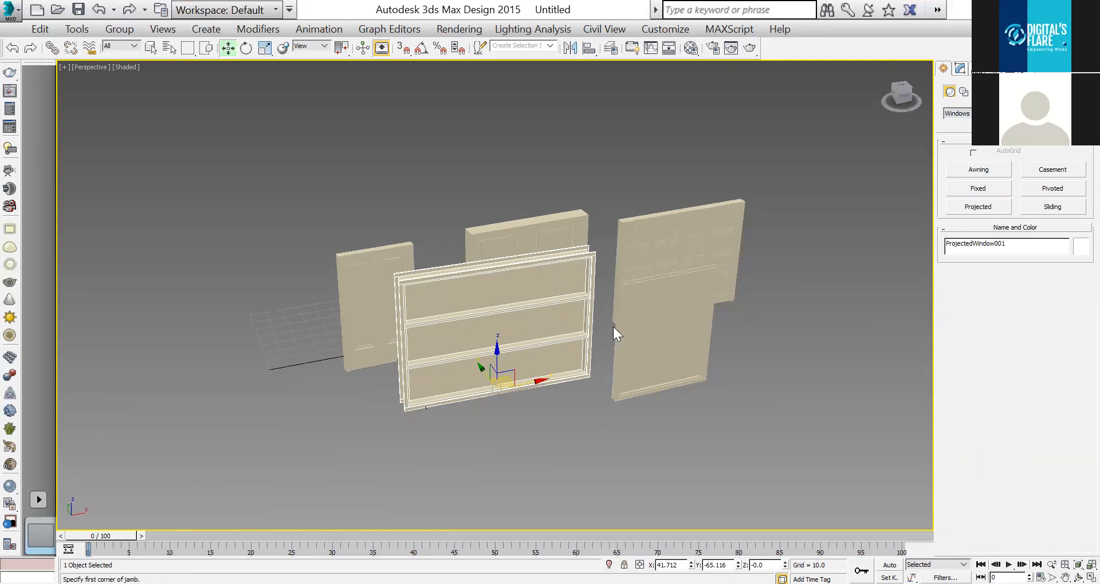
Create a pivoted window beside the awning window, about 92.9 wide, 8 deep and 52.2 high.
left_click(1053, 188)
left_click_drag(792, 401, 865, 358)
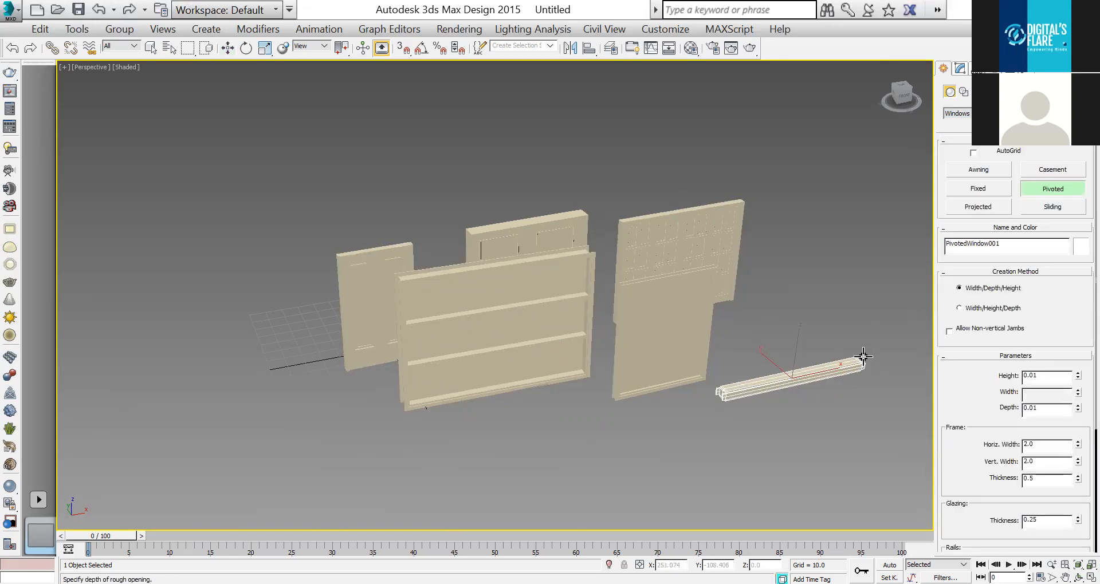
left_click(865, 358)
left_click(852, 266)
Test the pivoted window's opening amount and return it to 0.
left_click_drag(1016, 425, 1028, 366)
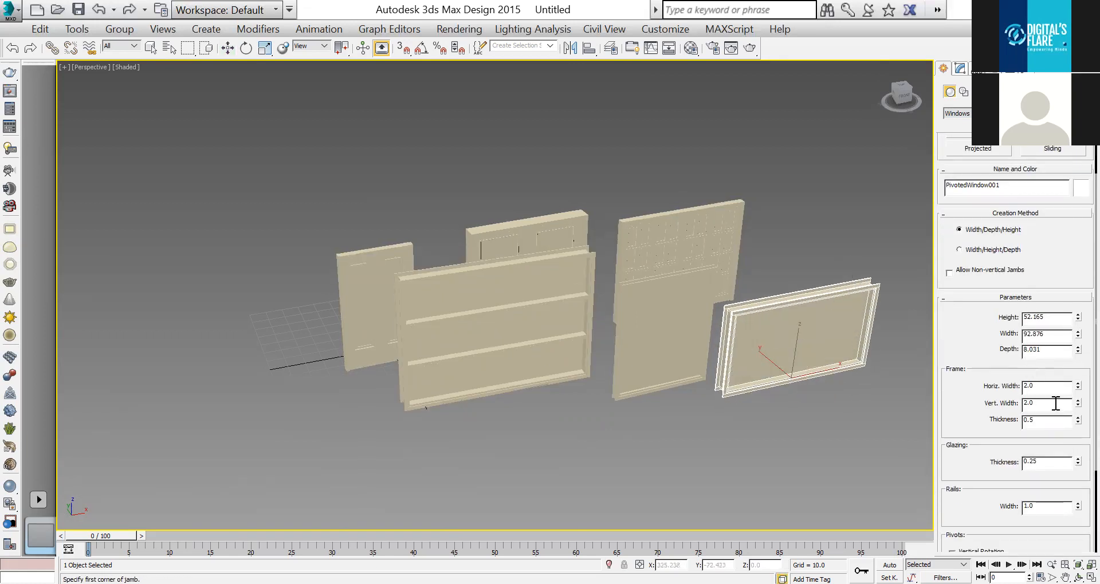
left_click_drag(1029, 448, 1030, 396)
left_click_drag(1058, 479, 1079, 529)
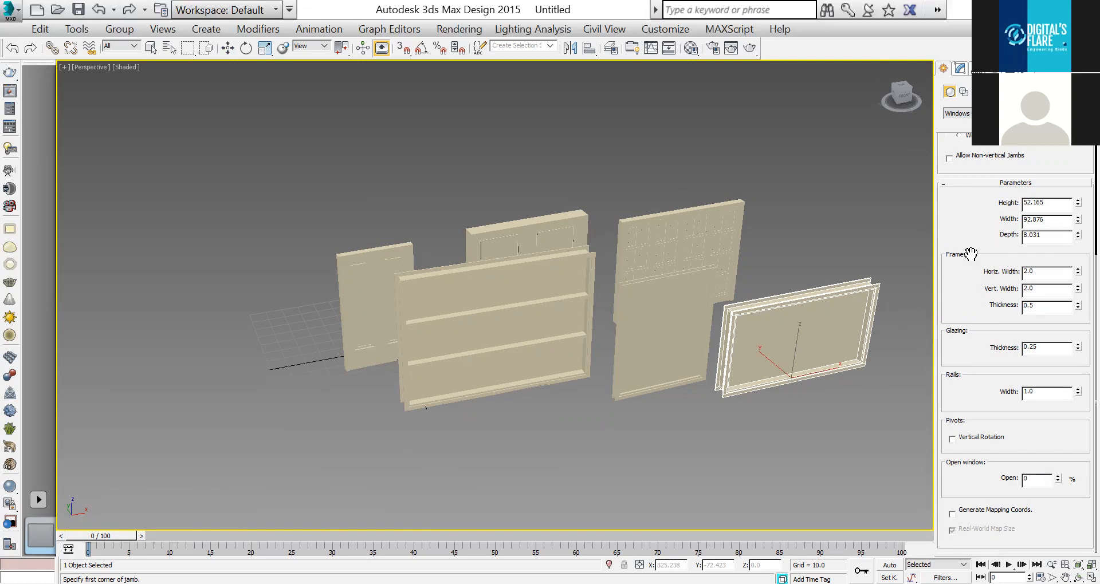
Allow non-vertical jambs for the pivoted window and test its opening again, leaving it closed.
left_click_drag(969, 237, 983, 356)
left_click(970, 276)
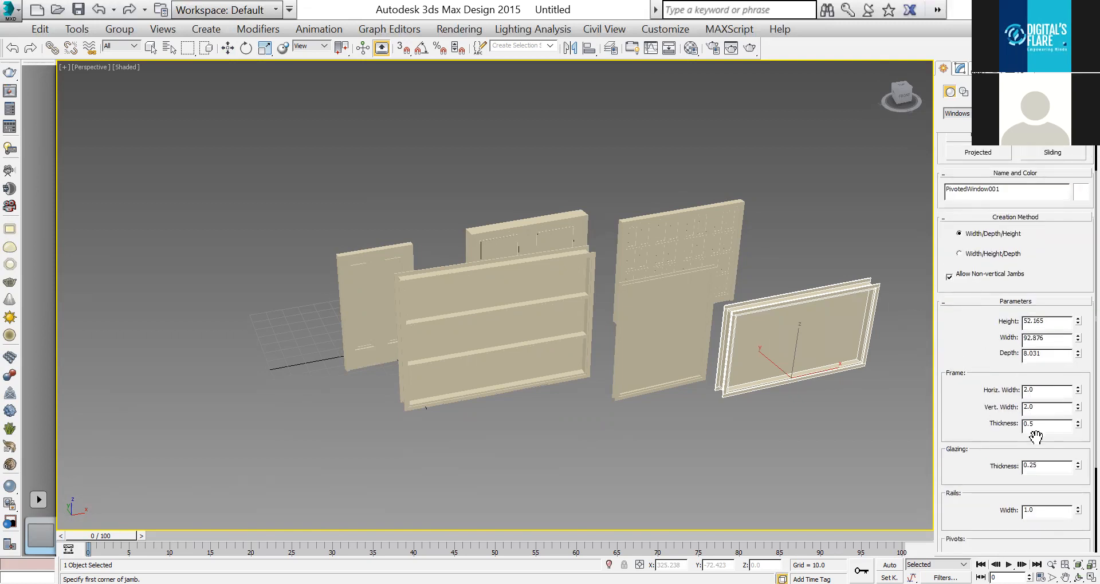
left_click_drag(1000, 458, 1002, 346)
left_click_drag(1058, 484, 1068, 352)
left_click(984, 149)
left_click(1058, 488)
left_click_drag(1058, 487, 1073, 581)
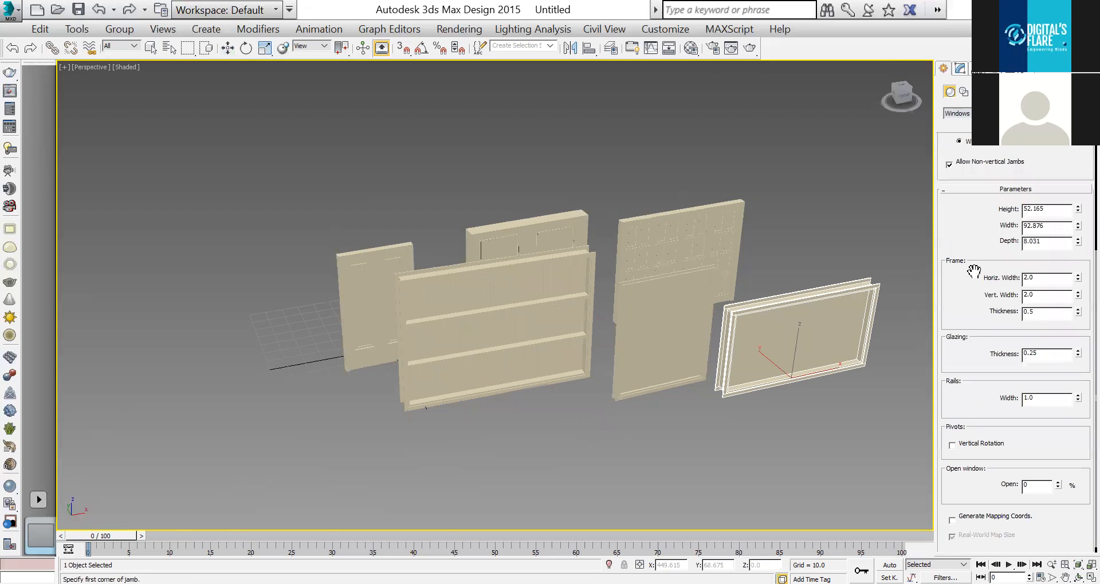
Create a sliding window in front of the single door, about 61.8 wide, 8.8 deep and 91.2 high.
scroll(974, 272, "up", 5)
left_click(1052, 204)
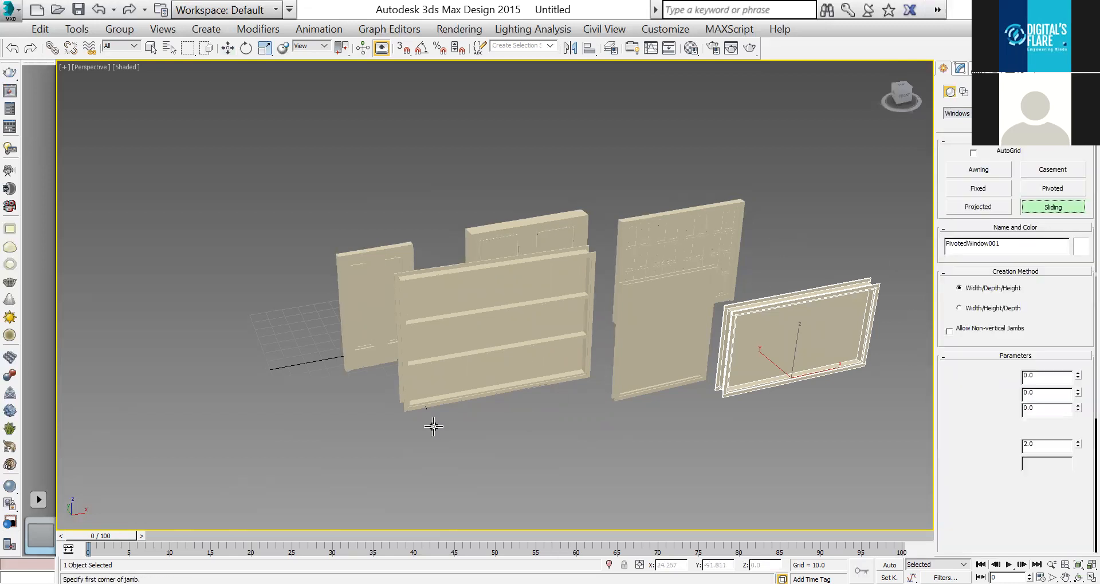
left_click_drag(287, 436, 384, 401)
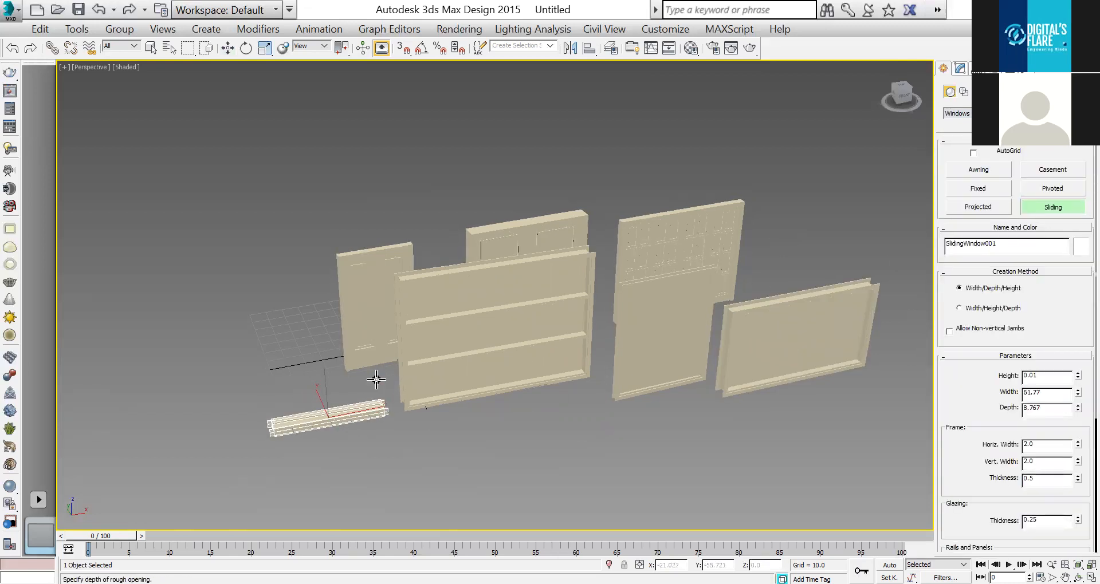
left_click(375, 374)
left_click(483, 327)
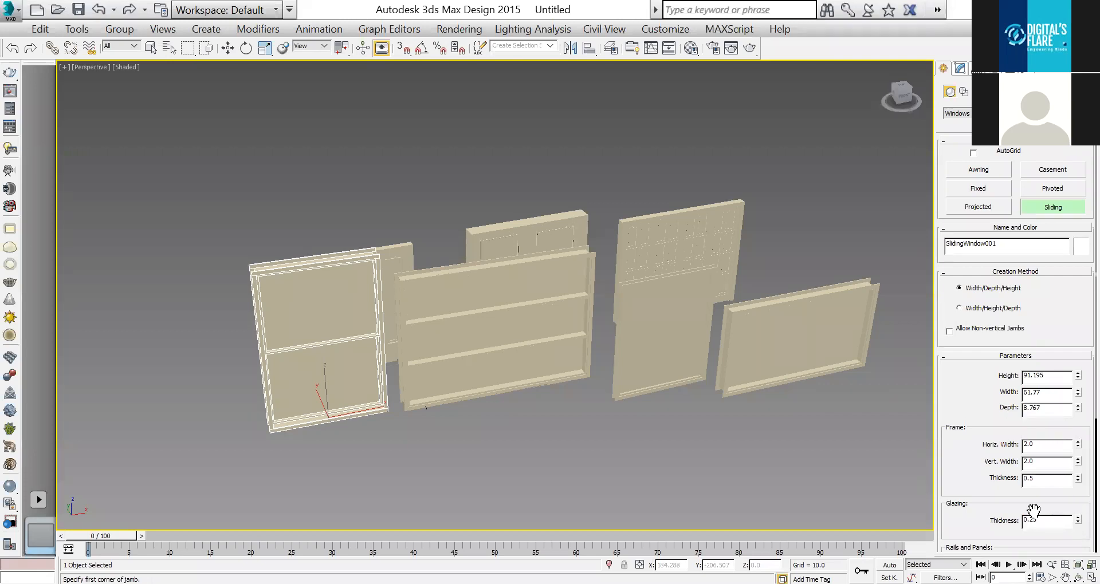
Turn off the Hung option of the sliding window and test its sideways opening, leaving it closed.
scroll(1030, 408, "down", 5)
scroll(1062, 438, "down", 2)
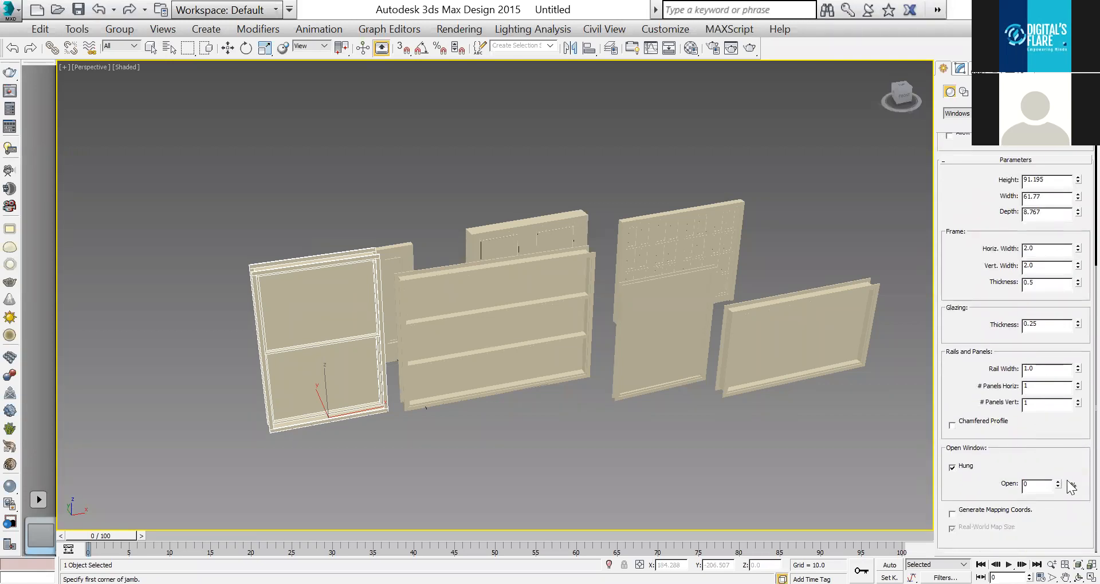
left_click(966, 467)
left_click_drag(1059, 484, 1086, 518)
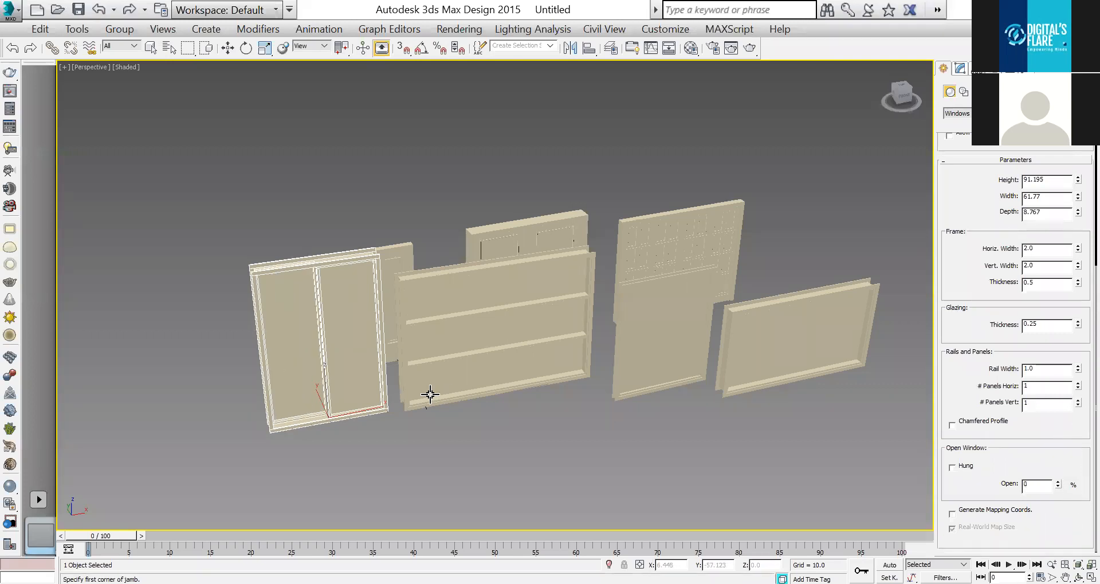
Delete all the doors and windows from the scene.
key("w")
left_click_drag(787, 406, 780, 402)
key("Delete")
key("z")
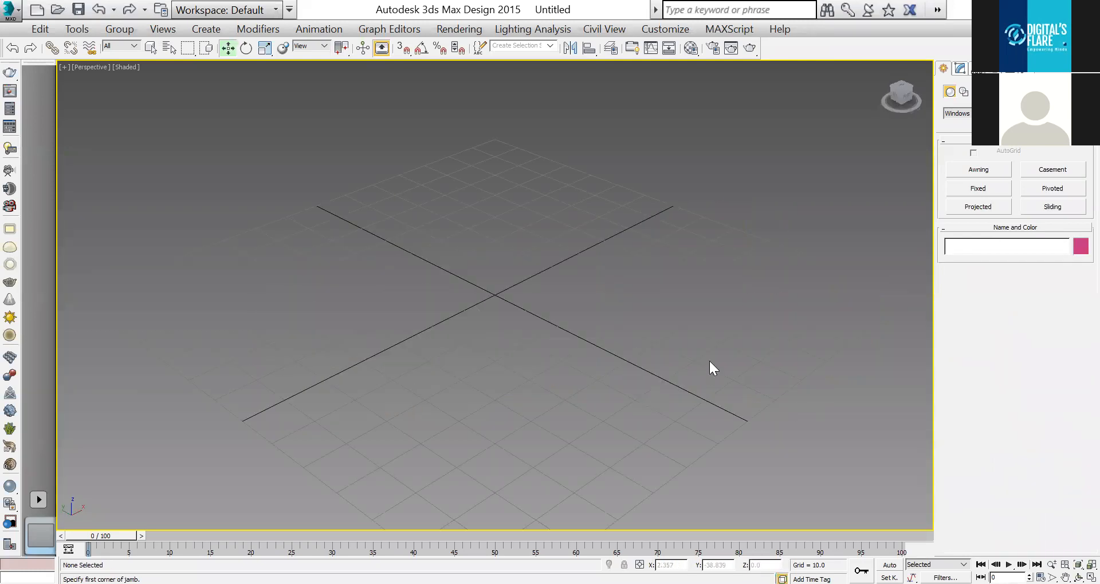
Create an L-type stair with flights about 50.7 and 60.8 long, offset about 22.1 and overall rise about 30.9.
left_click(962, 113)
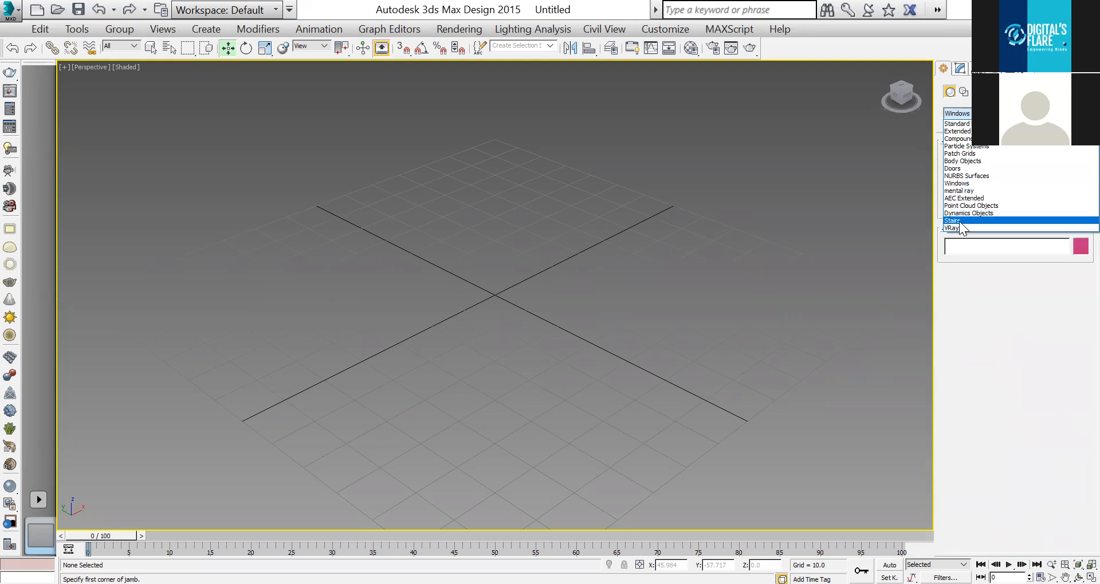
left_click(964, 221)
left_click(1040, 172)
left_click_drag(522, 350, 764, 225)
left_click(653, 101)
left_click(658, 10)
scroll(634, 260, "down", 2)
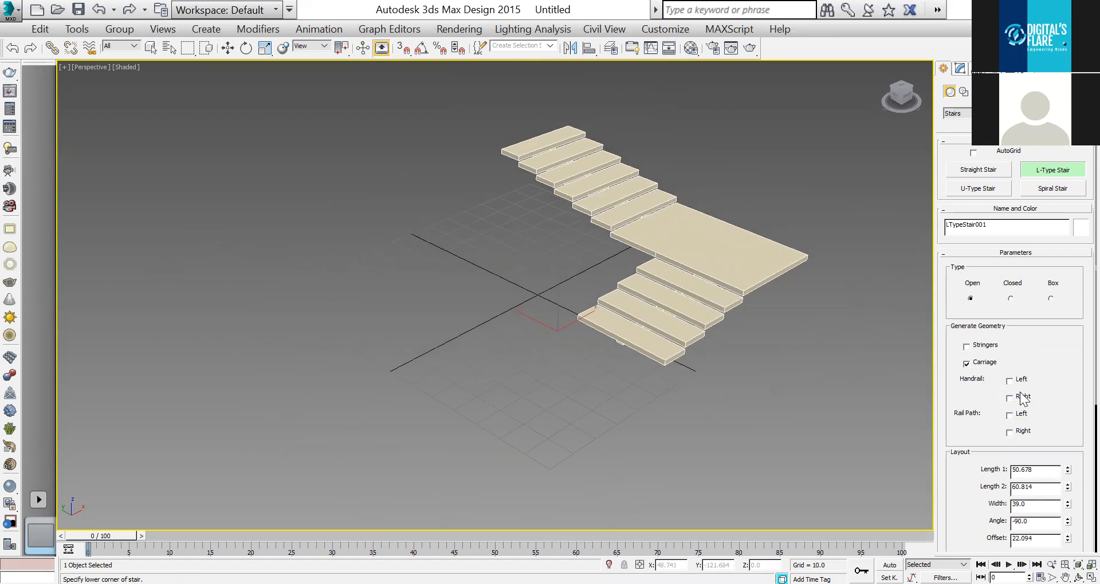
Add stringers to the L-type stair and try the Closed and Box types before returning to Open.
left_click(987, 347)
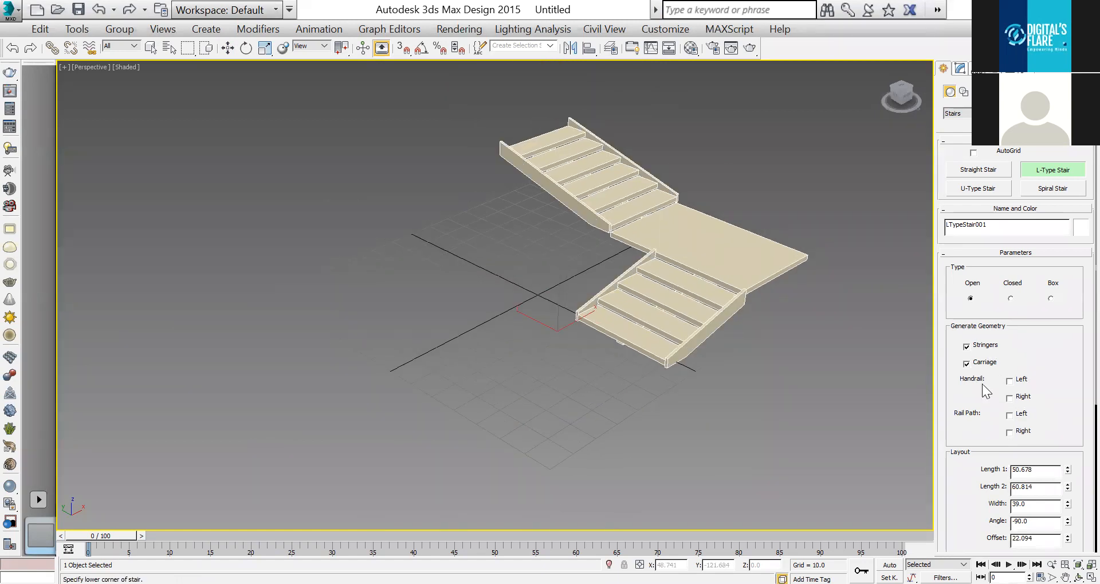
scroll(985, 384, "down", 5)
left_click(1011, 160)
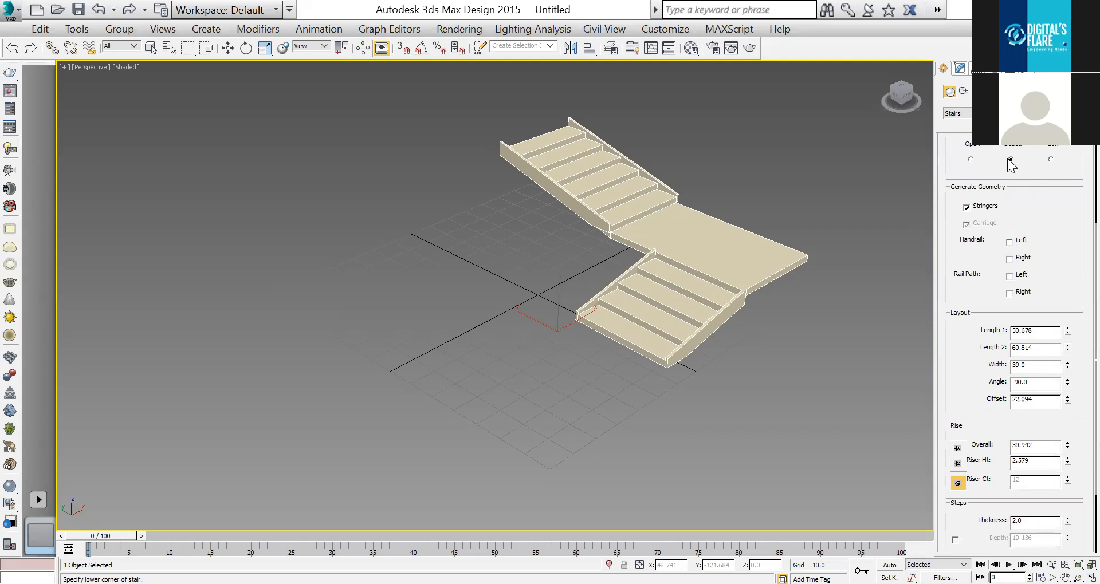
left_click(1051, 159)
left_click(972, 159)
Set the L-type stair's riser height to 4.7, its overall rise to 56.402 and Length 1 to 64.868.
left_click_drag(984, 333, 987, 200)
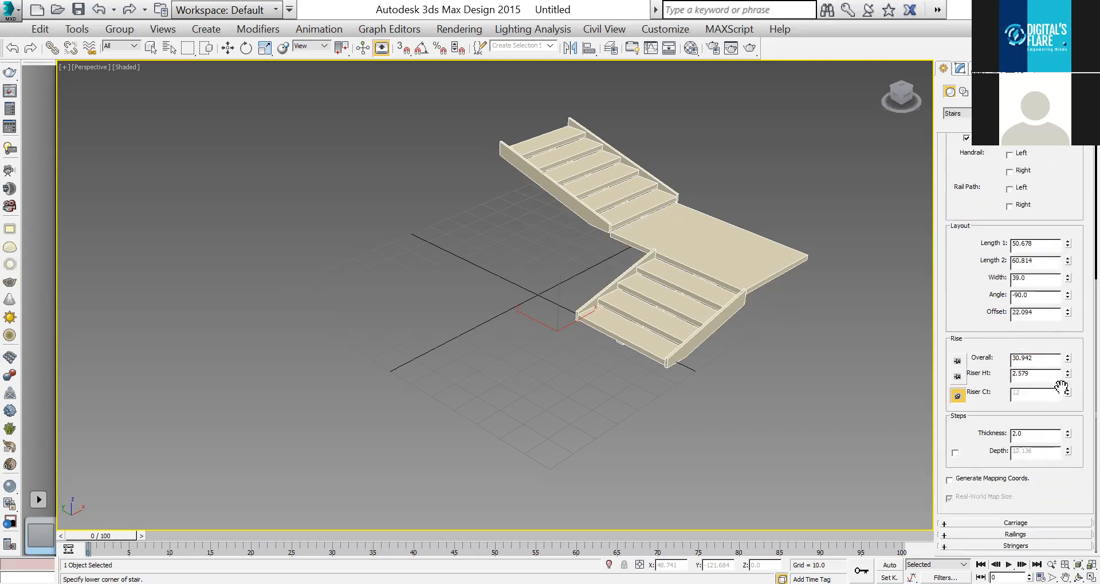
left_click_drag(1068, 373, 1069, 333)
left_click(1068, 360)
left_click_drag(1067, 246, 1069, 222)
left_click_drag(1037, 278, 1036, 523)
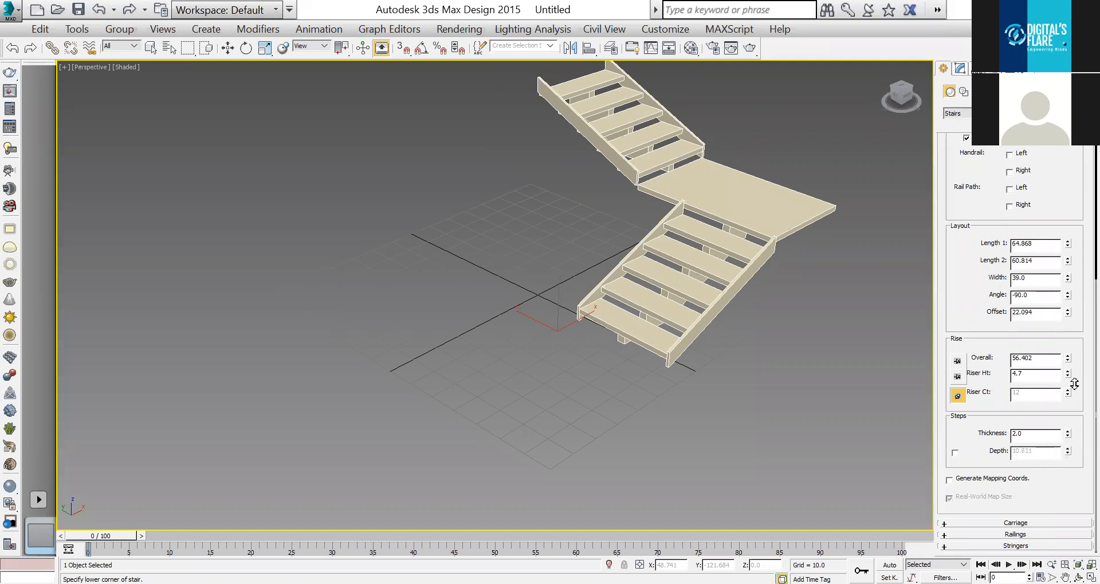
Review the L-type stair's carriage parameters and spacing options, leaving the spacing unchanged.
left_click(1071, 523)
left_click_drag(1086, 471, 1014, 504)
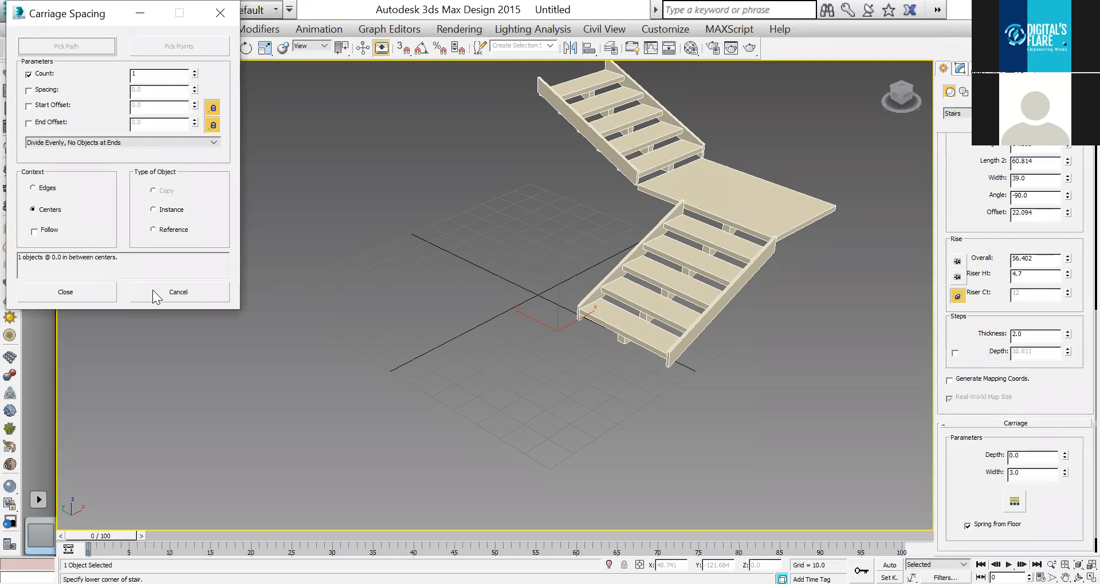
left_click(156, 290)
scroll(1026, 446, "down", 1)
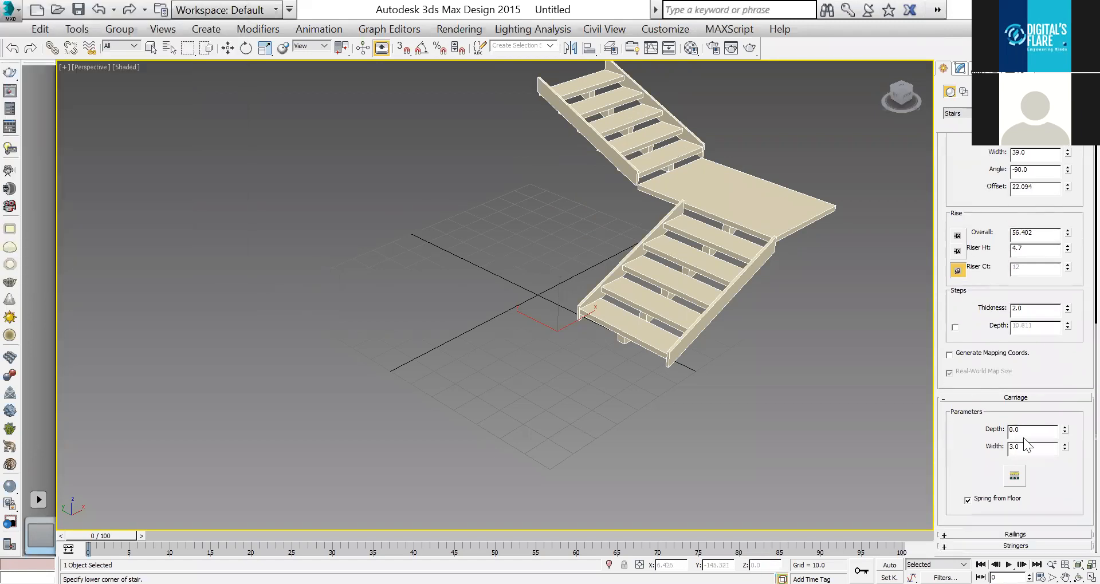
Set the depth of the L-type stair's stringers to 31.8 and finish the stair.
left_click(1016, 535)
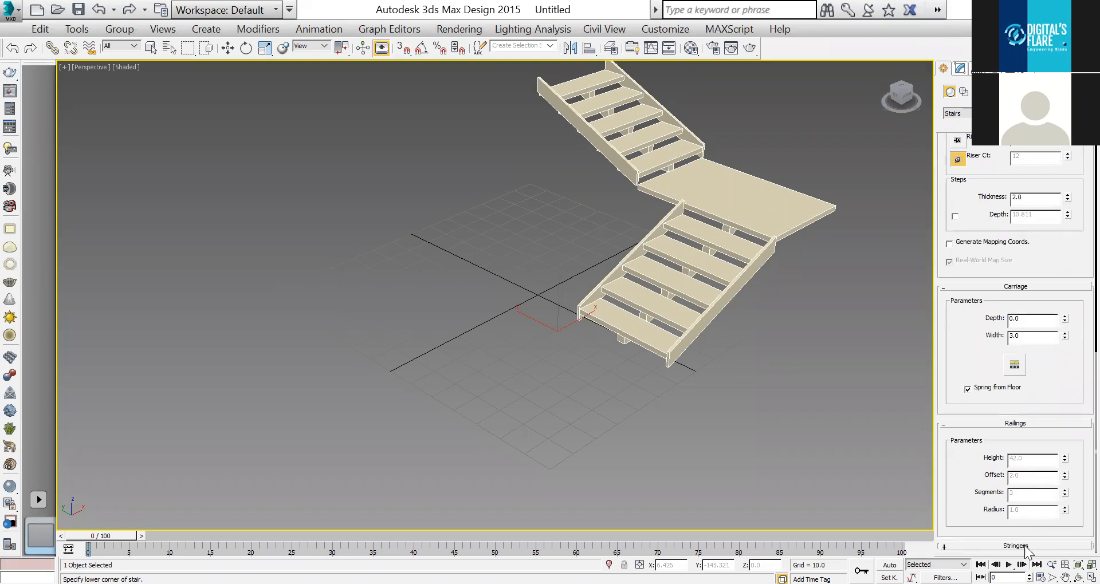
left_click(1016, 546)
left_click_drag(1067, 467, 1016, 226)
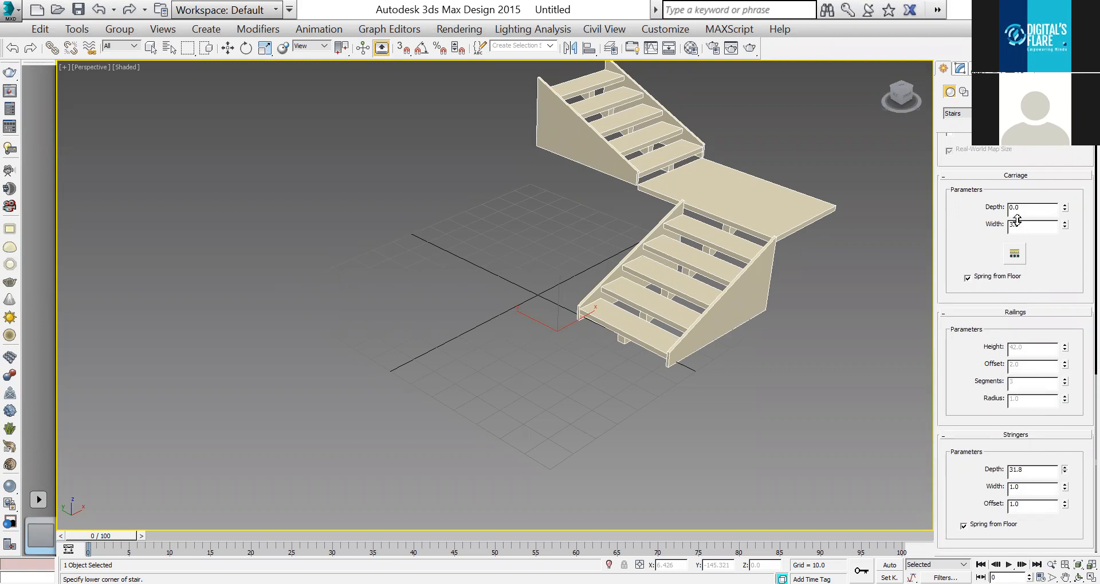
right_click(764, 446)
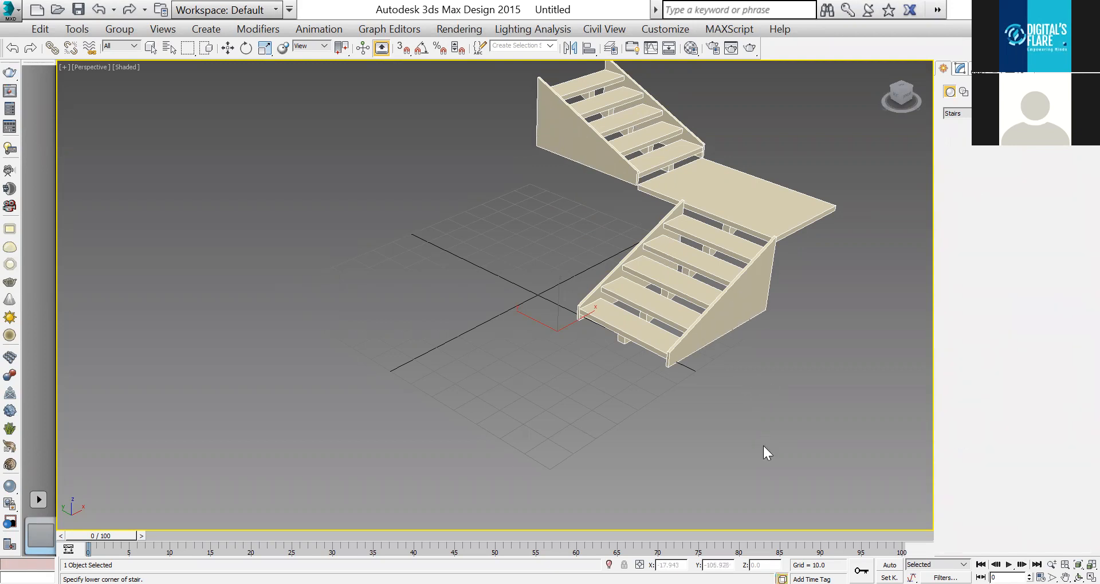
Create an open U-type stair beside the L-type stair, with both flights about 112.5 long and 37.5 wide.
left_click(994, 188)
left_click_drag(307, 367, 452, 236)
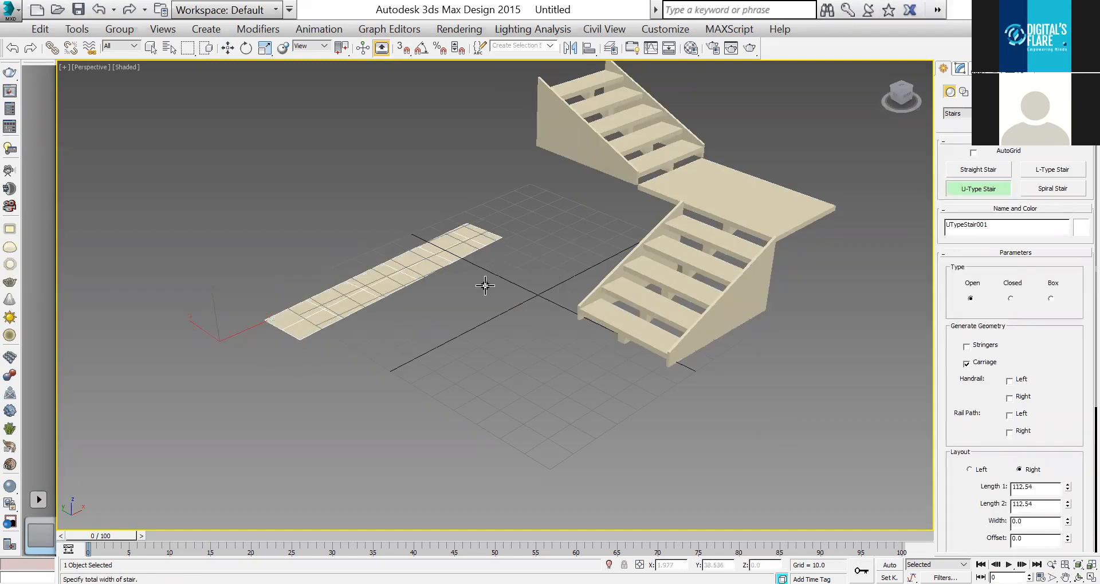
left_click(515, 309)
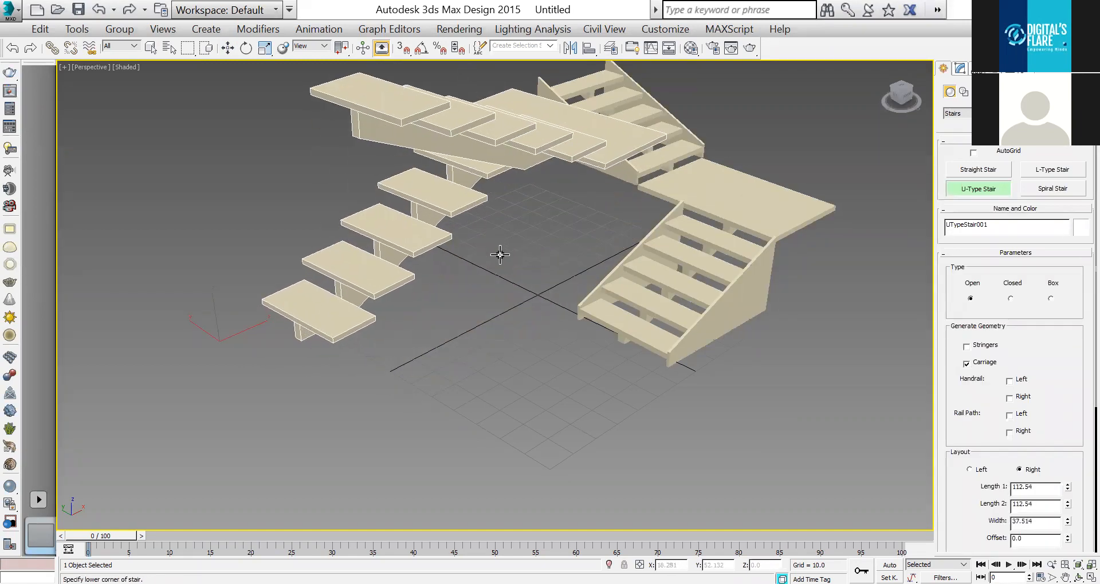
Rotate the U-type stair about its vertical axis, move it clear of the L-type stair and deselect it.
scroll(500, 254, "down", 3)
key("e")
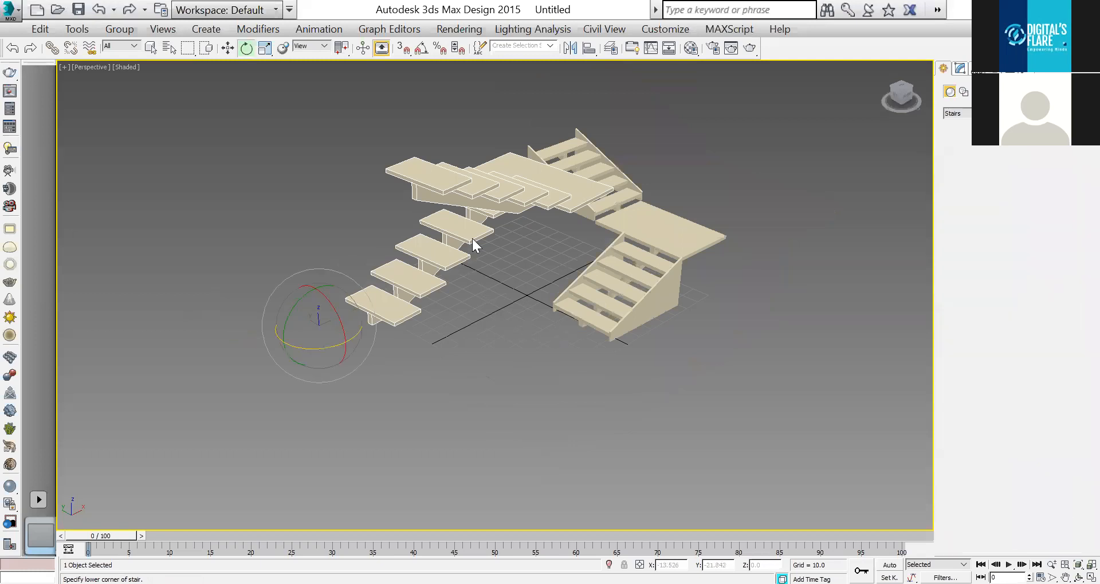
left_click_drag(312, 348, 428, 338)
key("w")
left_click(474, 418)
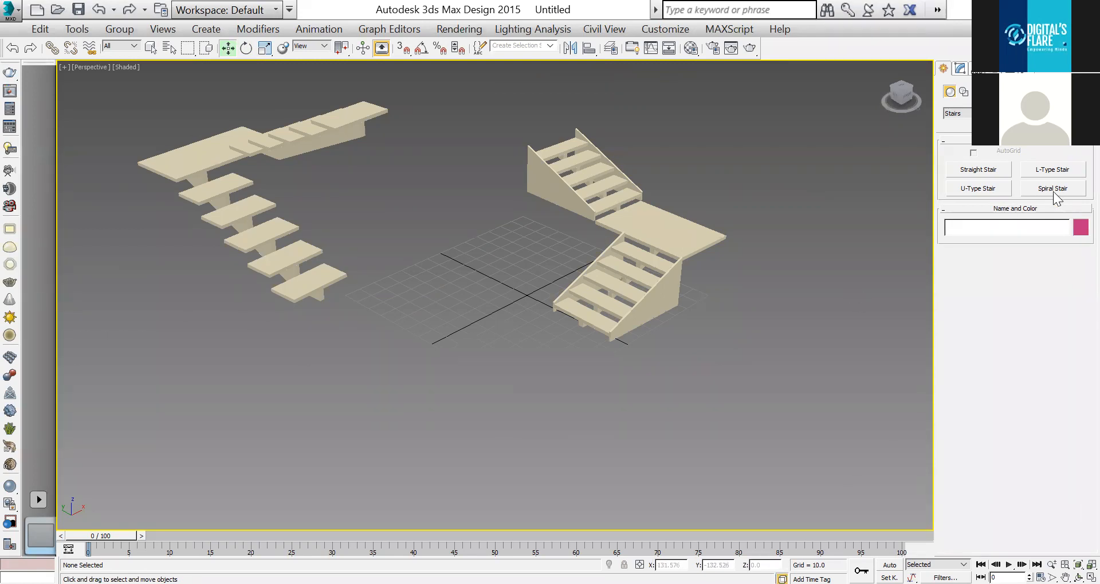
Delete the L-type and U-type stairs to empty the scene.
left_click_drag(668, 107, 40, 383)
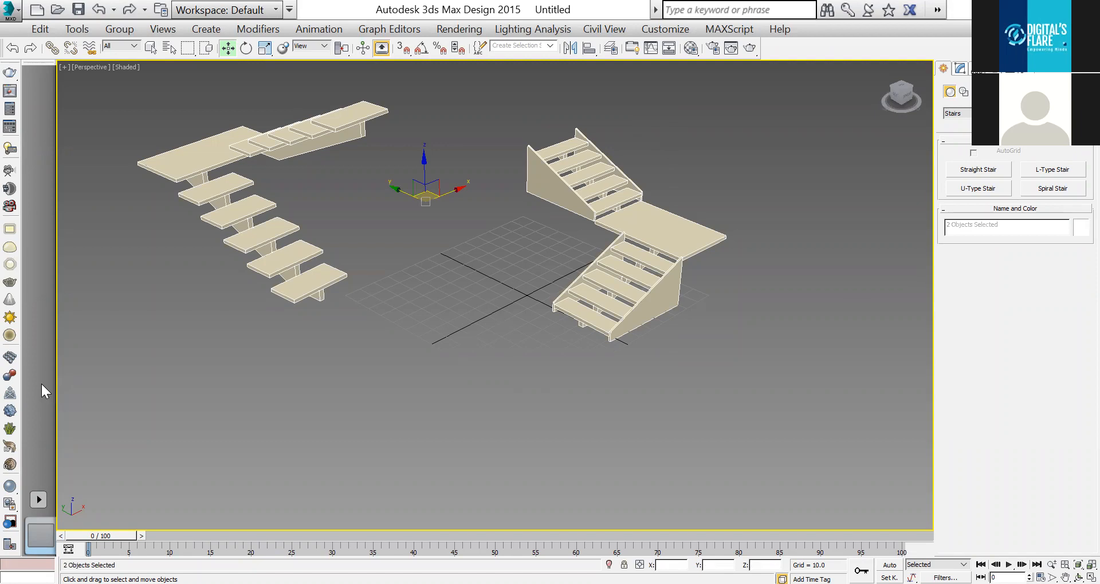
key("Delete")
key("z")
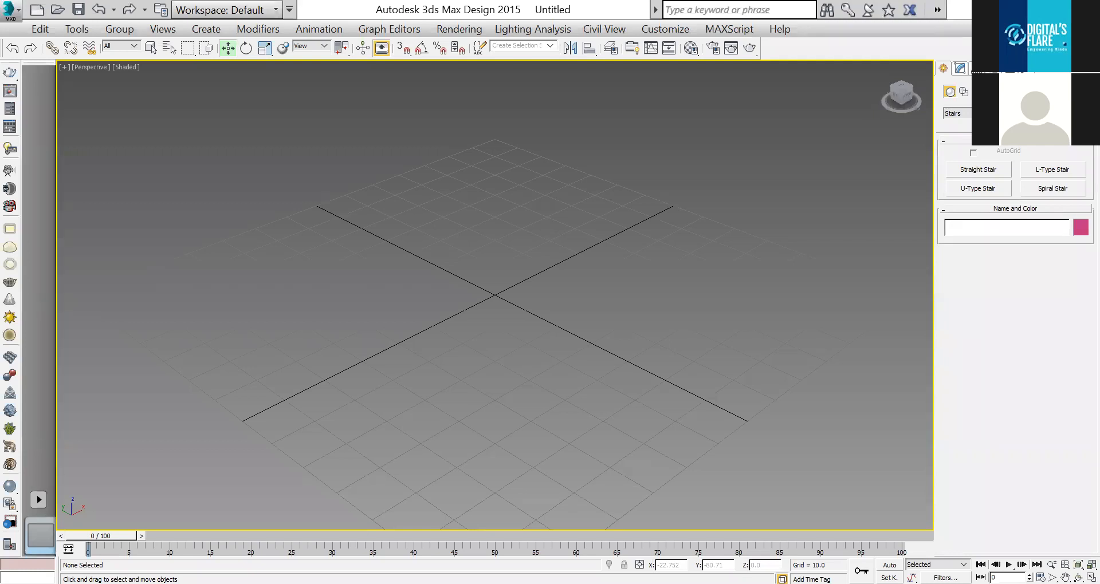
Create a standard box about 45 long, 116 wide and 41.3 high on the grid.
left_click(954, 117)
left_click(954, 127)
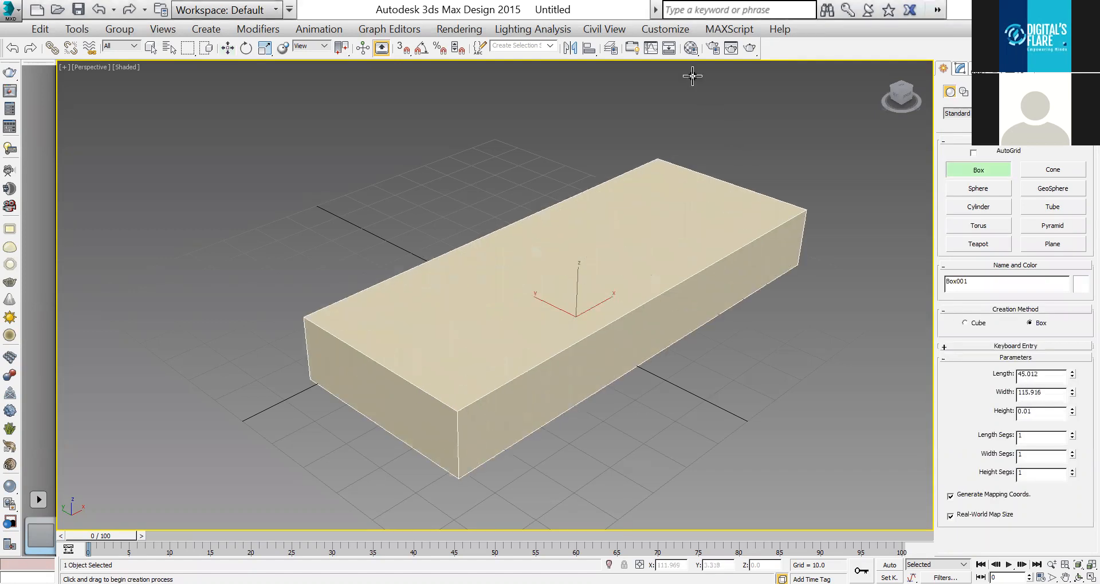
left_click(840, 364)
left_click(1078, 577)
left_click_drag(518, 311, 437, 338)
key("w")
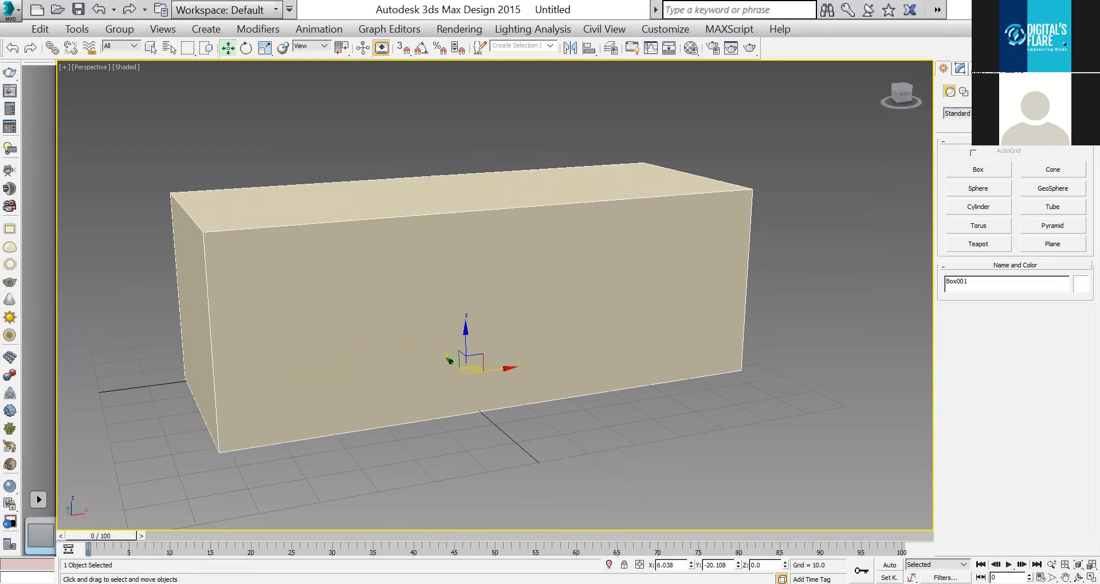
Enlarge the box to a length of 51.313, a width of 127.752 and a height of 49.18.
left_click(959, 68)
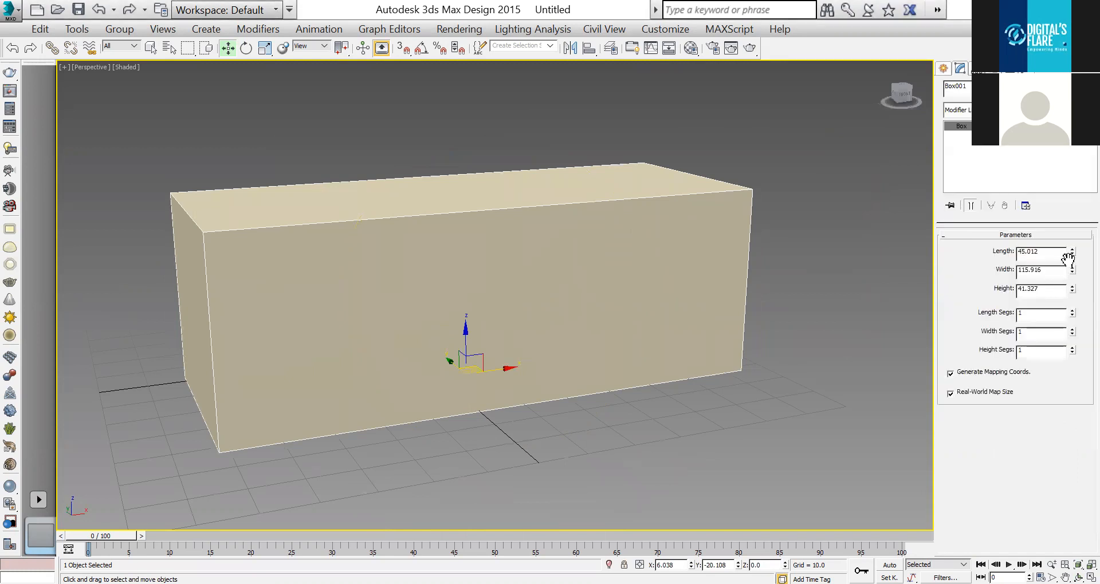
mouse_move(1072, 268)
left_mouse_down()
mouse_move(1071, 259)
mouse_move(1072, 285)
mouse_move(1072, 276)
left_mouse_up()
left_click(1079, 577)
left_click_drag(488, 282, 477, 276)
left_click_drag(1073, 278, 1072, 233)
left_click_drag(503, 304, 497, 305)
right_click(497, 305)
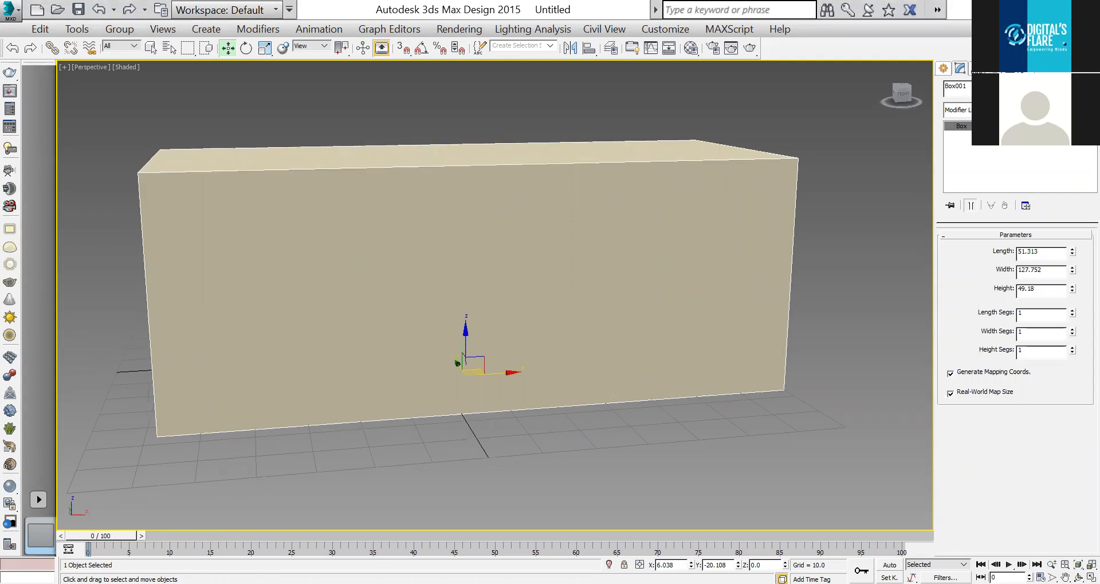
Convert the box to an Editable Poly.
right_click(547, 195)
mouse_move(695, 342)
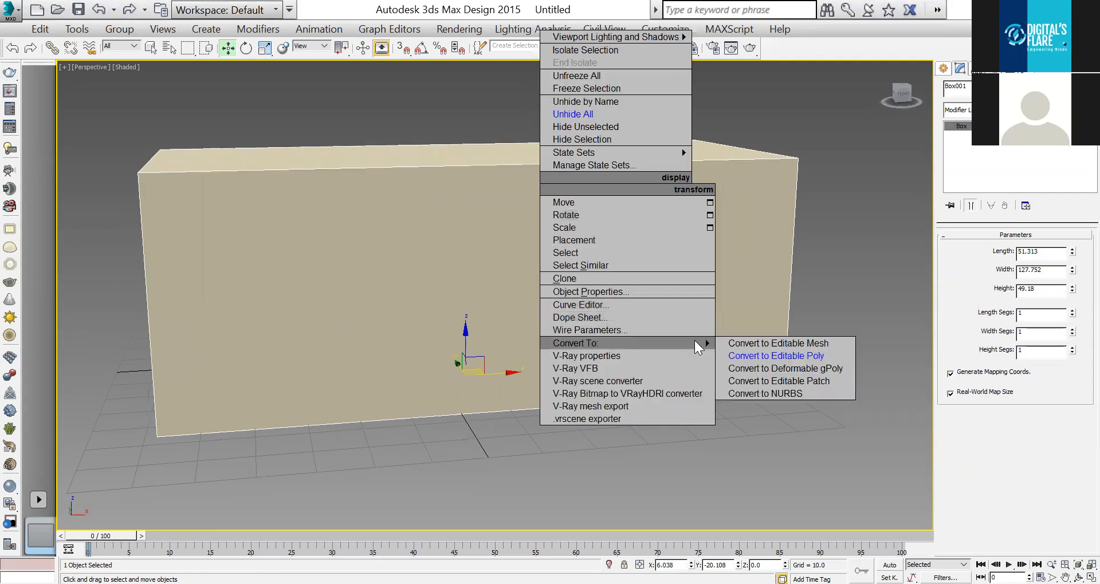
left_click(751, 356)
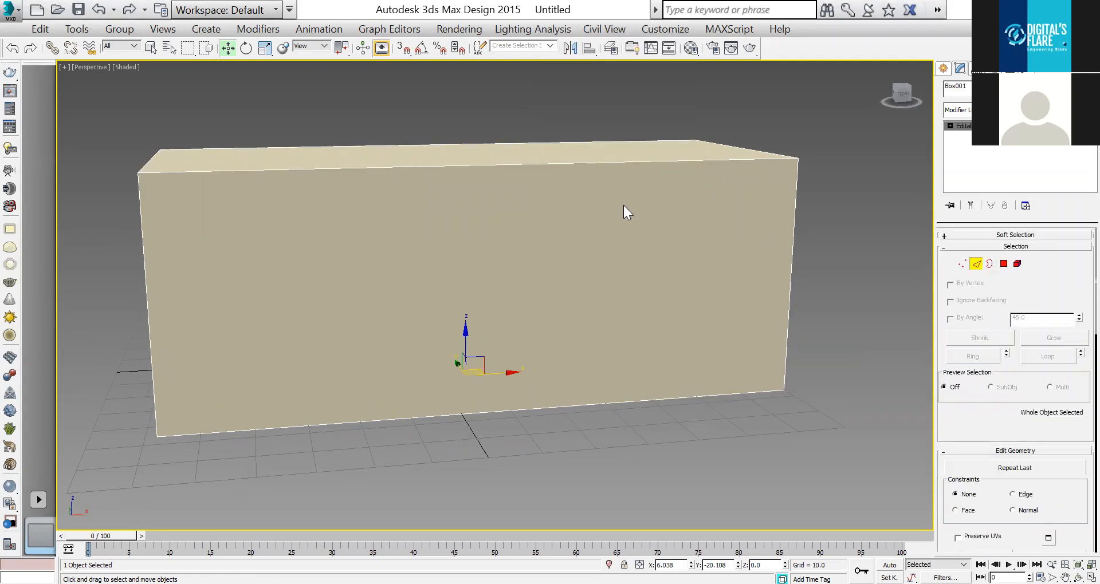
Connect the box's two long top edges with one segment and shift the new edge to X about -10.19.
left_click(594, 164)
key("alt+r")
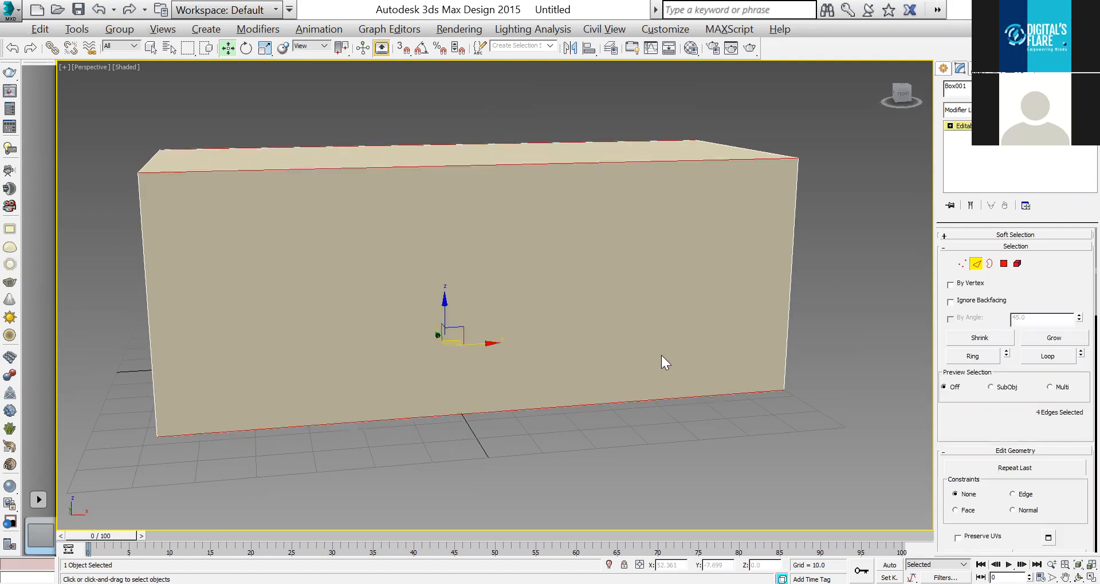
left_click_drag(854, 287, 69, 537, "alt")
scroll(948, 435, "down", 10)
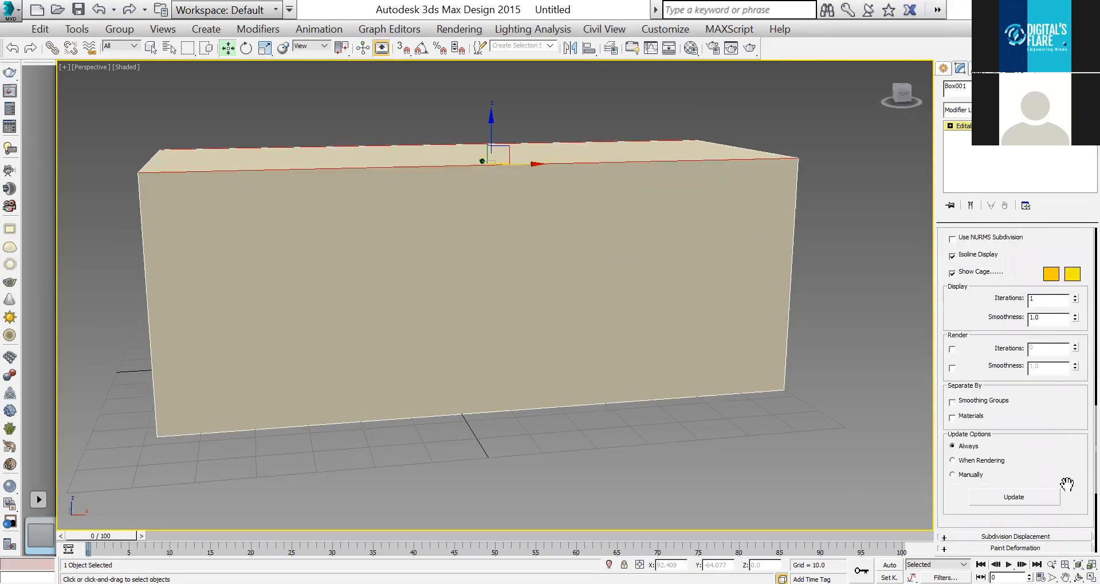
scroll(1067, 484, "down", 3)
key("alt+w")
right_click(747, 245)
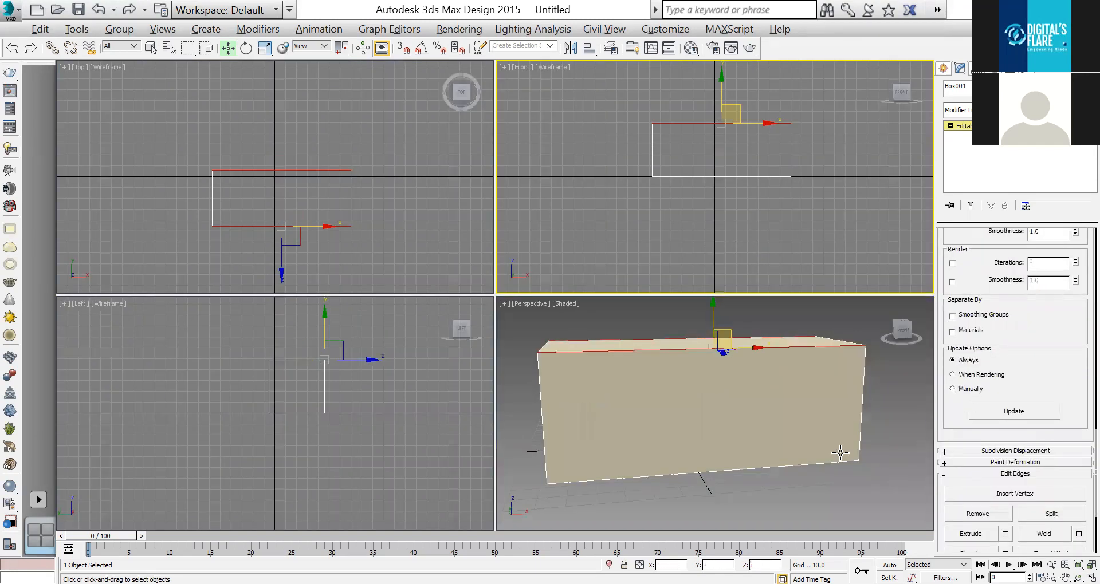
right_click(840, 453)
key("alt+w")
left_click_drag(1030, 427, 1016, 260)
left_click(1076, 449)
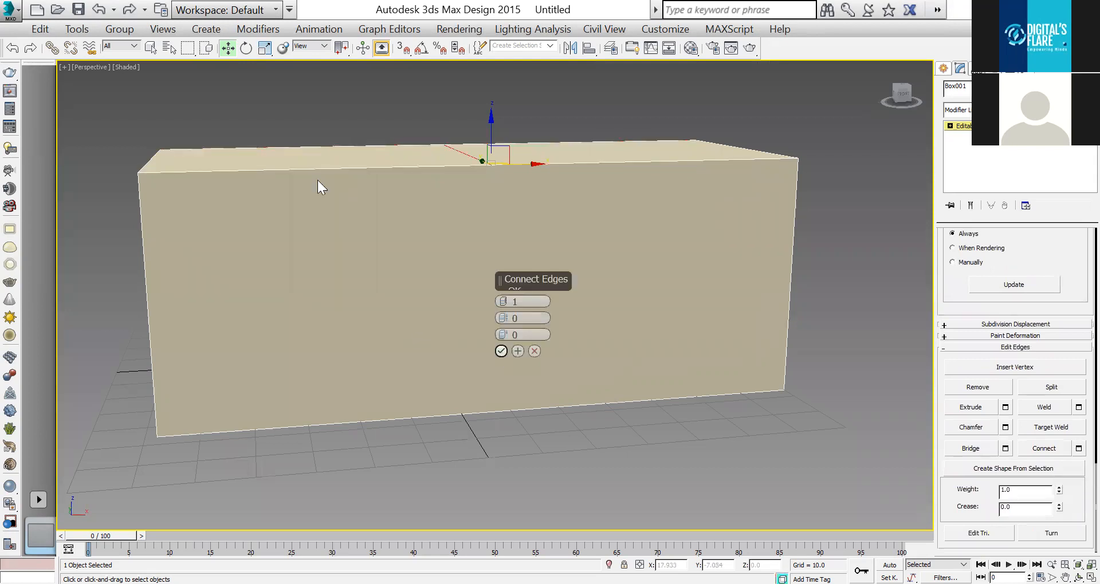
key("t")
left_click_drag(511, 328, 509, 328)
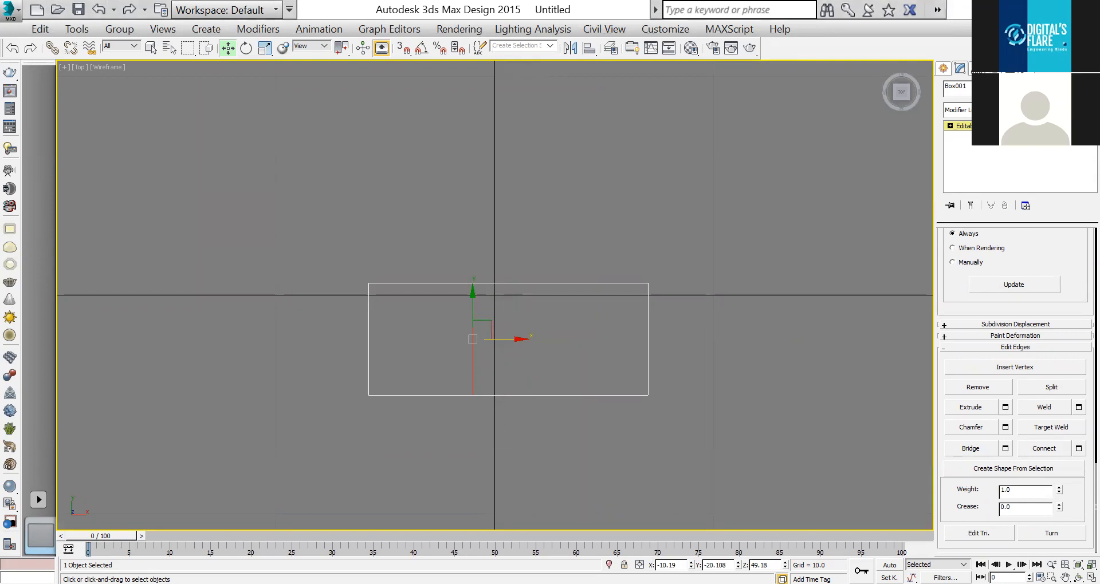
Select the polygon of the box's top face on the left side of the dividing edge.
key("alt+w")
right_click(709, 201)
key("alt+w")
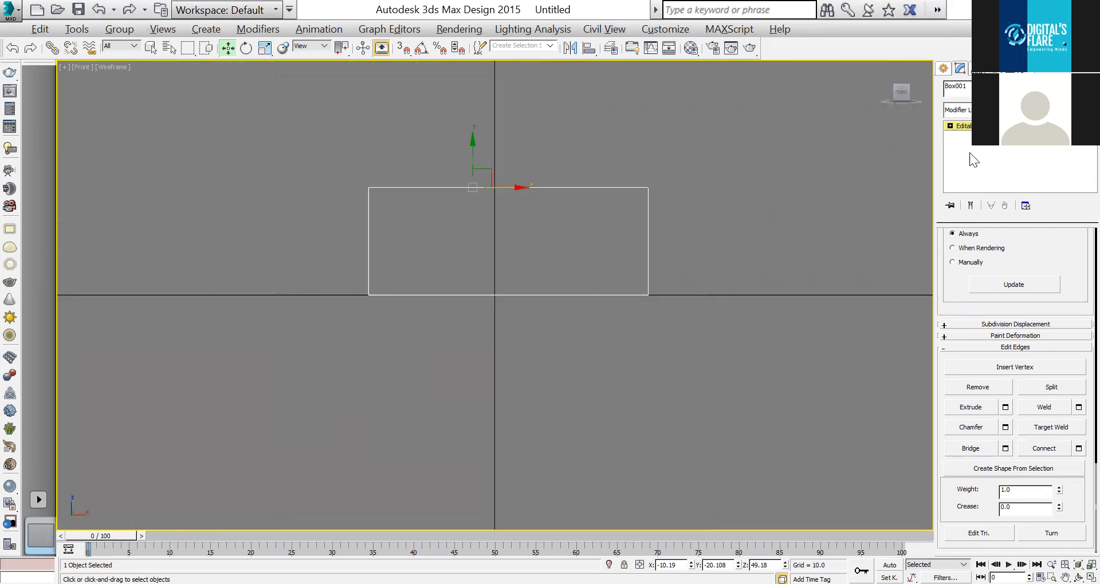
left_click(950, 126)
left_click(973, 163)
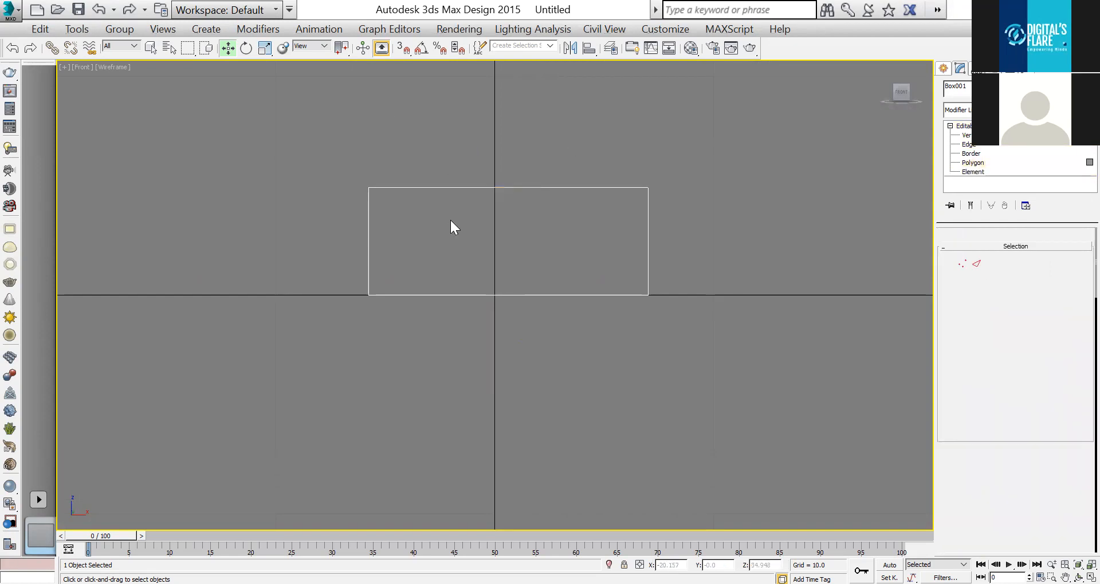
left_click_drag(662, 175, 579, 278, "alt")
key("alt+w")
right_click(715, 383)
key("alt+w")
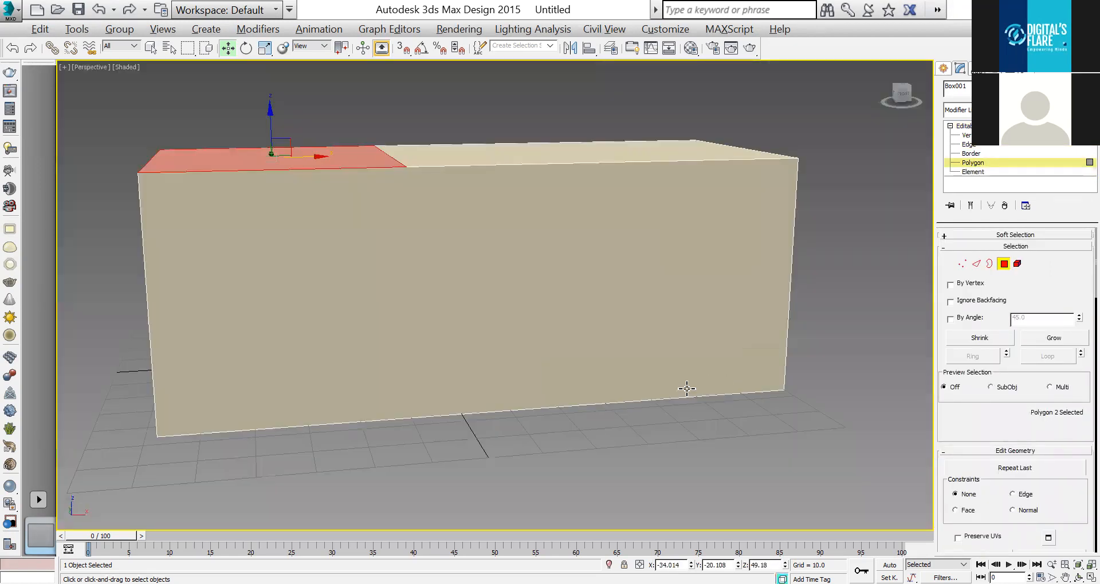
Extrude the selected top polygon upward by 118.758.
scroll(1042, 488, "down", 10)
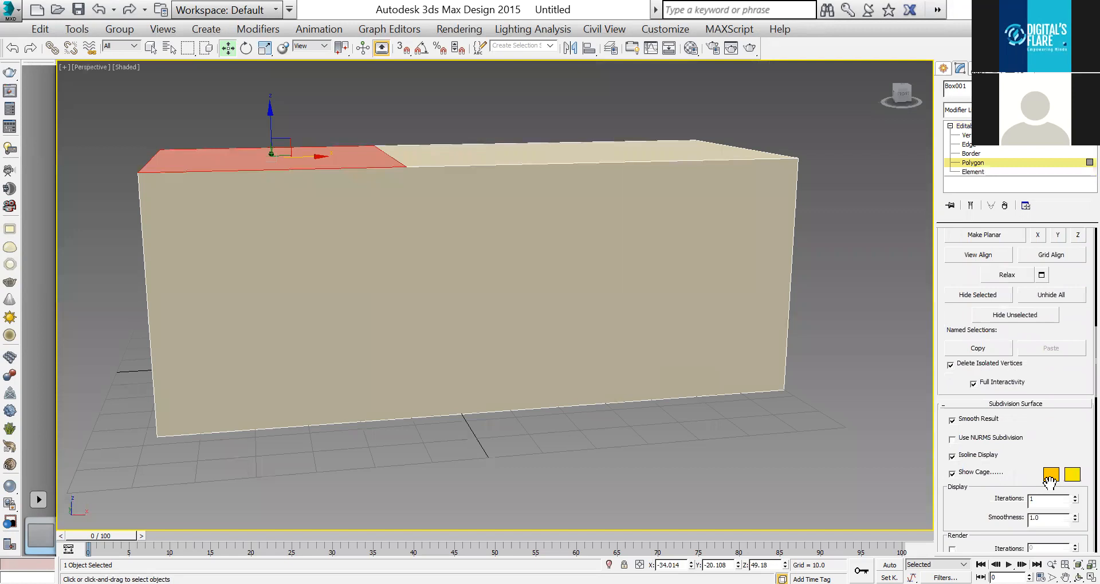
scroll(1052, 484, "down", 5)
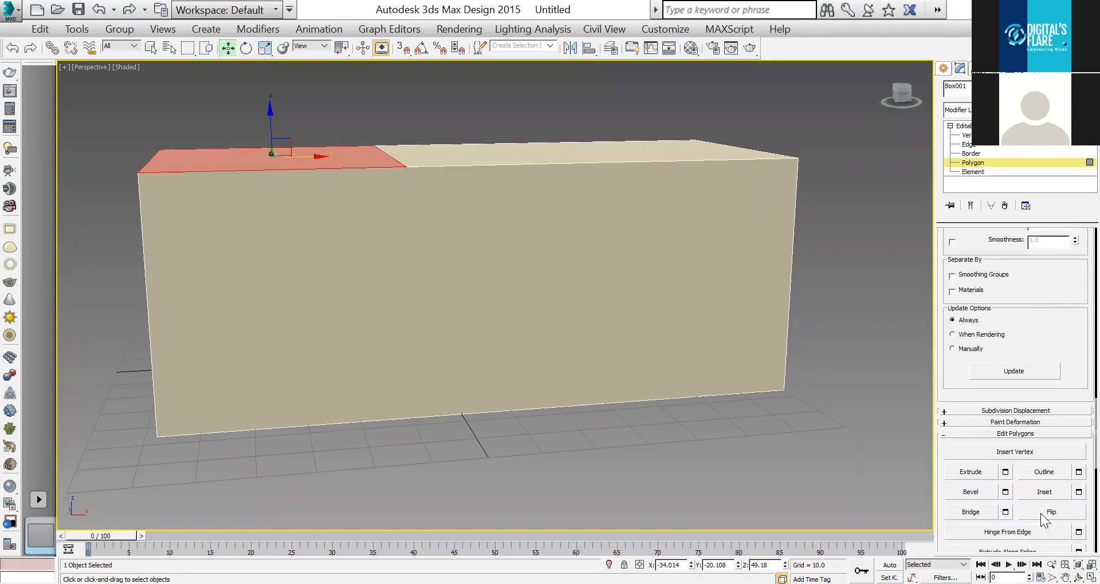
left_click(1006, 472)
scroll(497, 323, "down", 4)
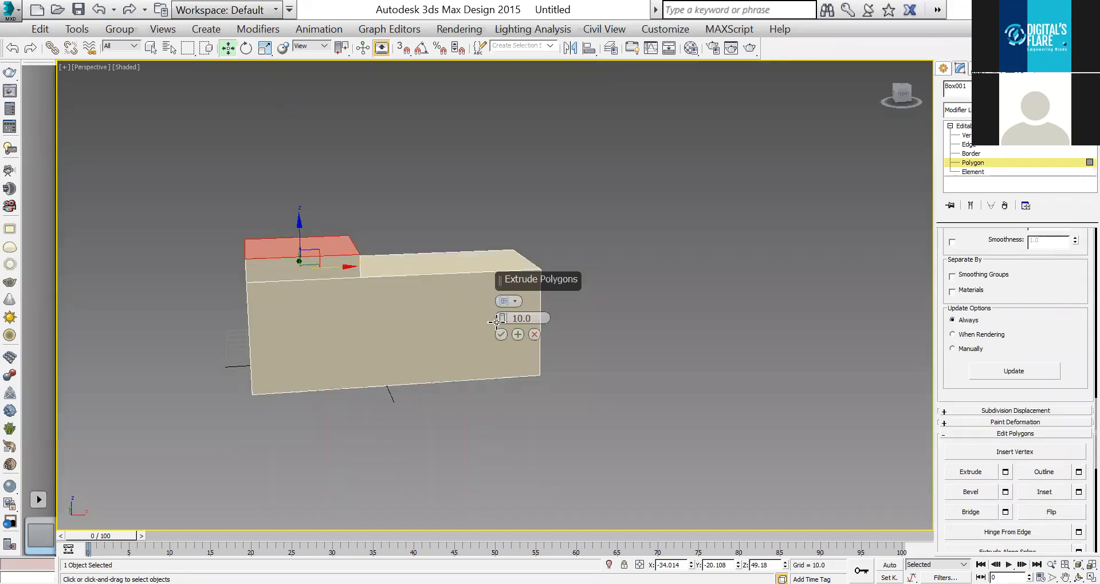
left_click_drag(502, 319, 522, 340)
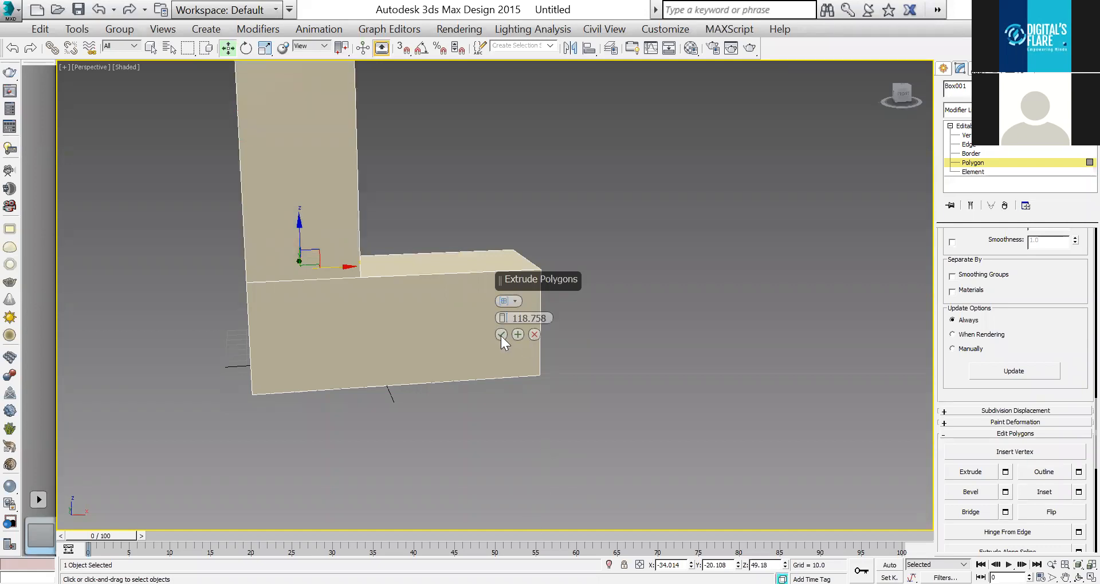
left_click(501, 335)
middle_click_drag(500, 336, 553, 424)
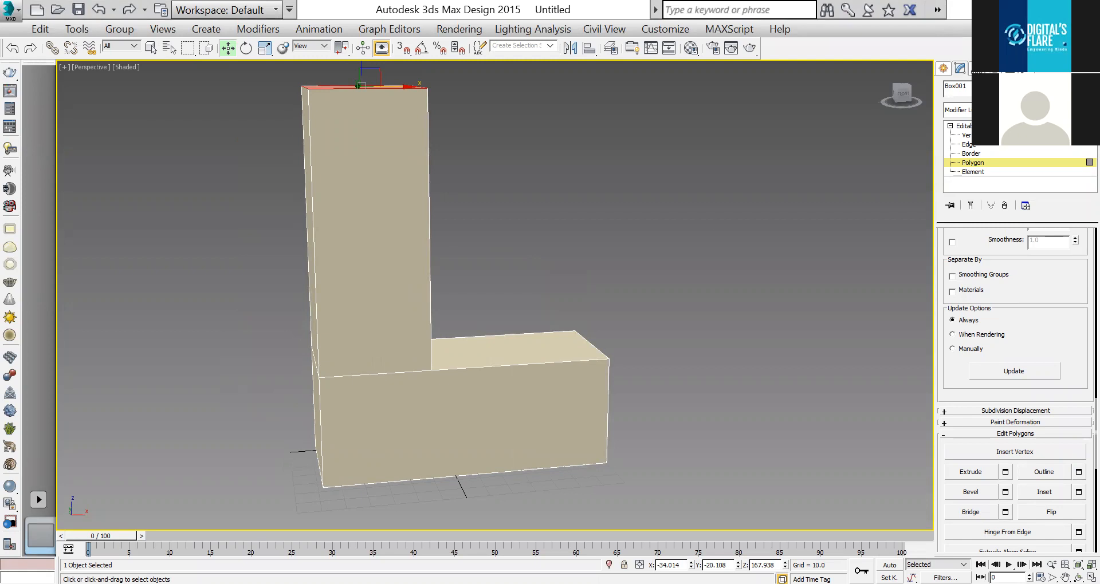
In the Front view, lower the tower's top vertices to Z 153.081 and raise the base's upper vertices to Z 56.981.
key("f")
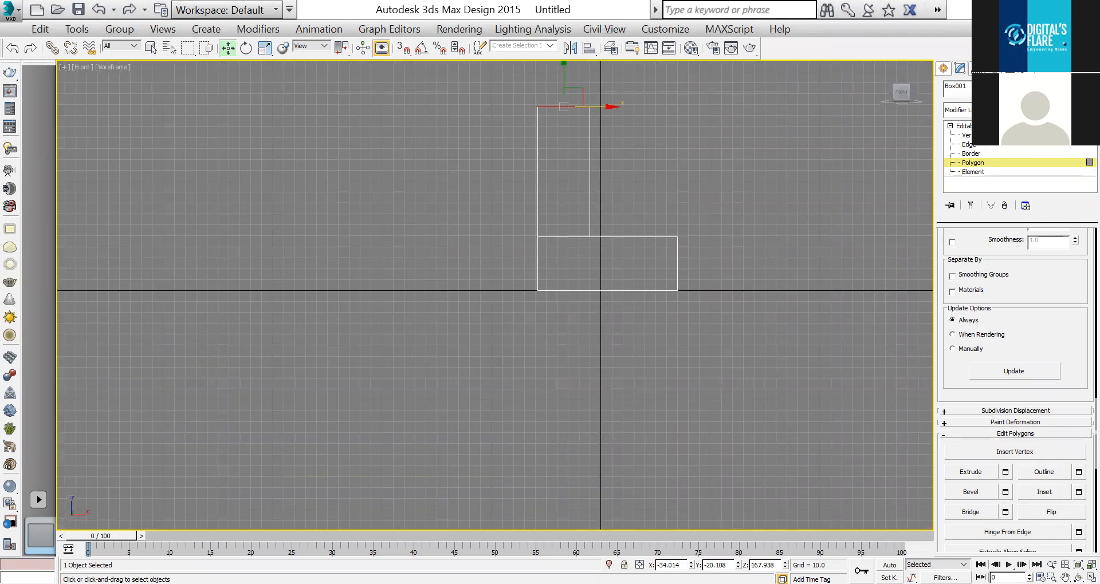
left_click(966, 136)
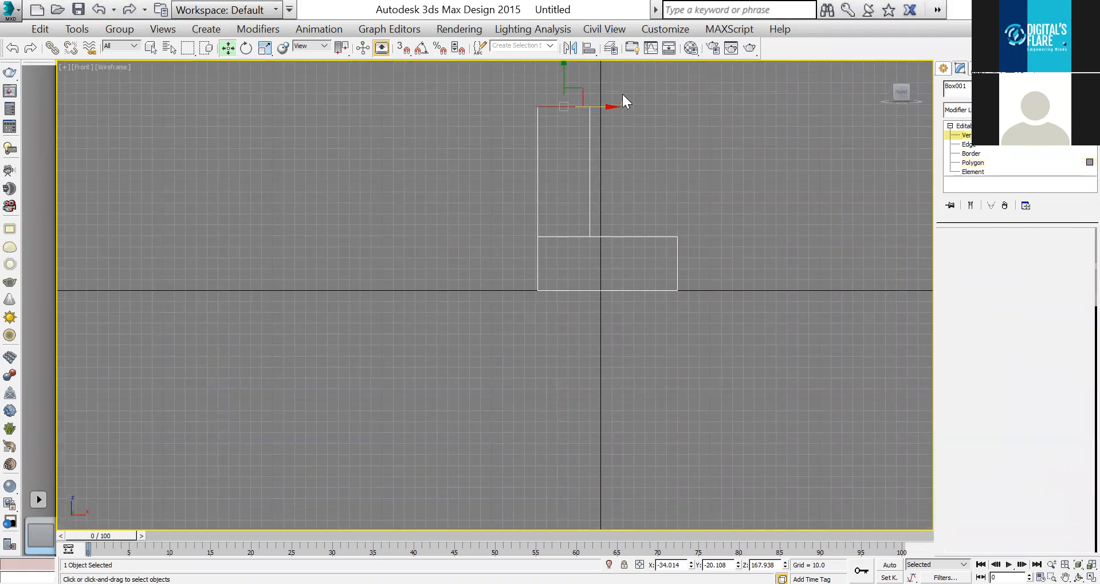
left_click_drag(567, 85, 567, 101)
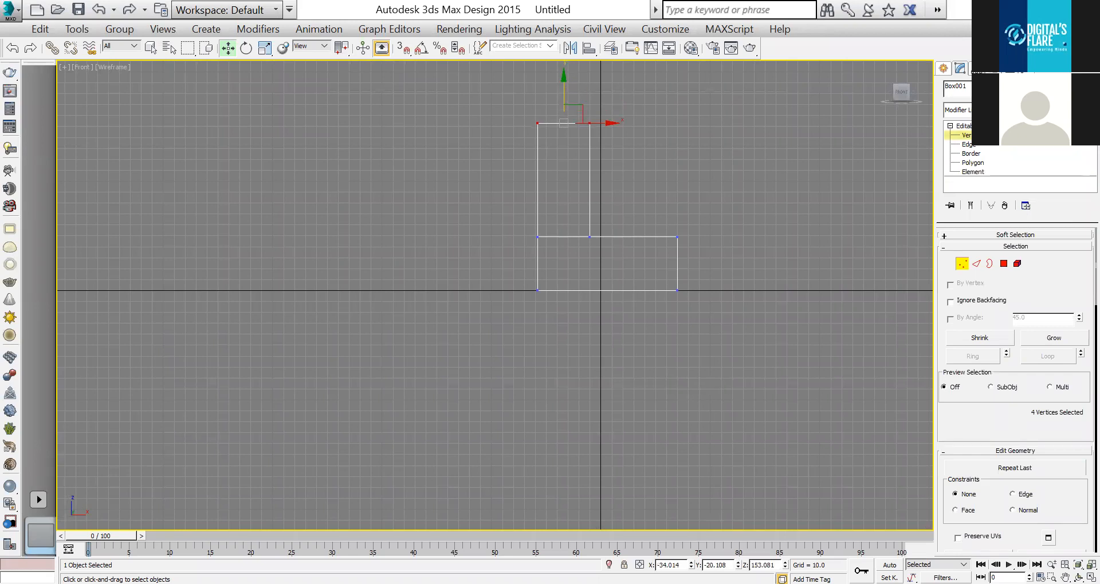
left_click_drag(700, 218, 516, 252)
left_click_drag(602, 202, 607, 193)
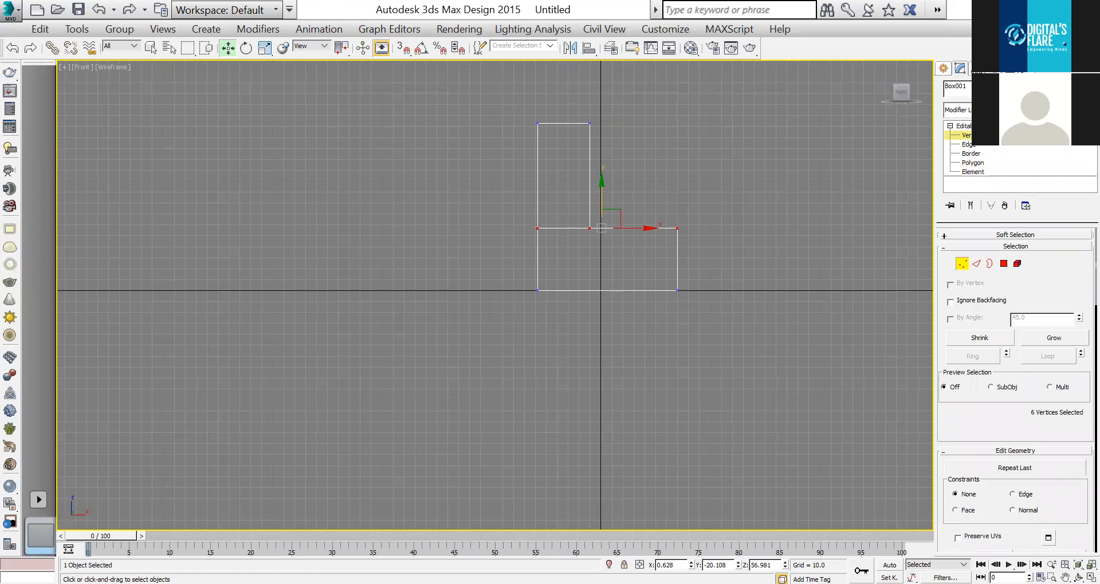
Draw a rectangle spline in the Front view from the tower's upper left corner to beyond the base's upper right corner.
left_click(943, 70)
left_click(967, 91)
left_click(1054, 185)
left_click_drag(534, 122, 686, 228)
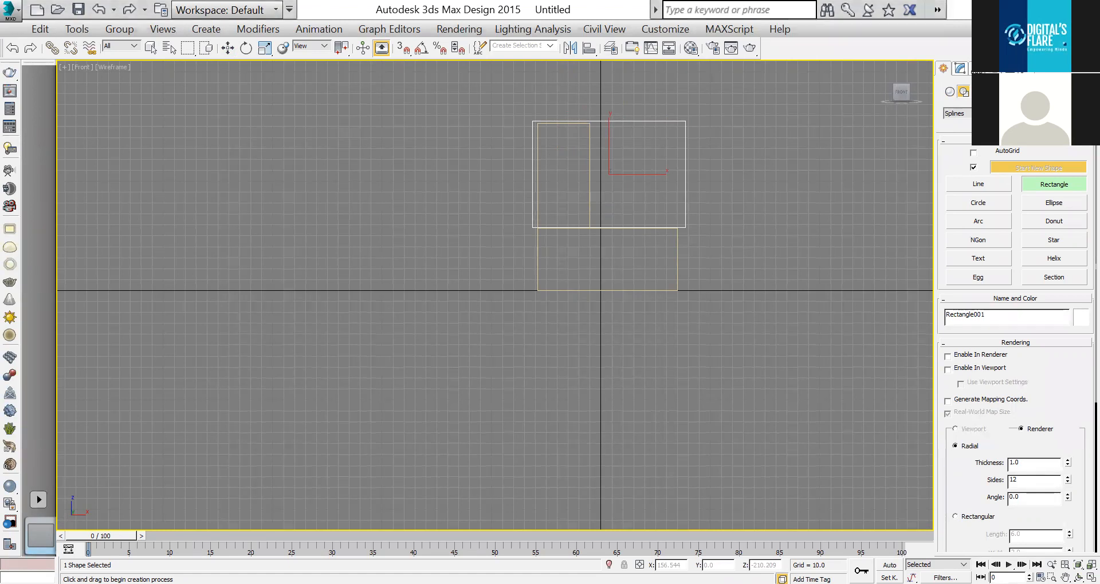
Convert the rectangle to an Editable Spline and delete its left vertical segment.
left_click(961, 69)
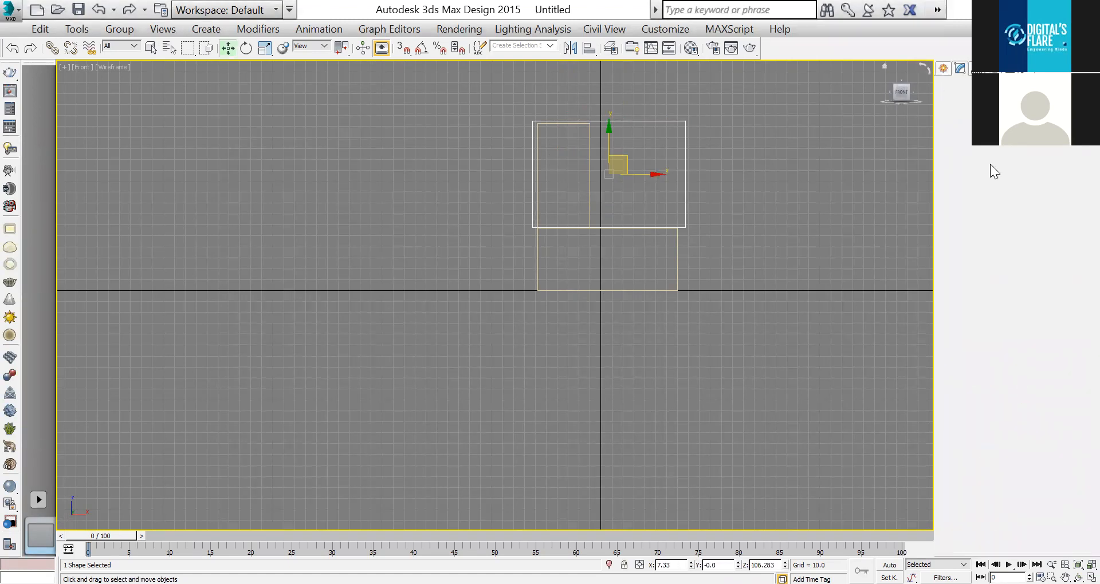
right_click(958, 126)
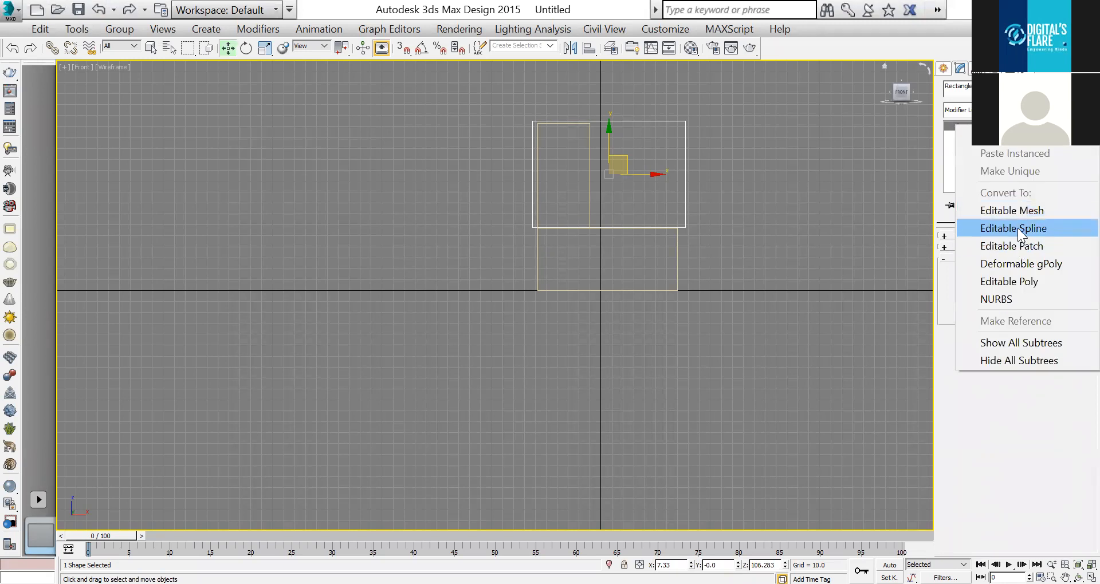
left_click(968, 292)
left_click(950, 126)
left_click(967, 144)
left_click(533, 166)
left_click(579, 243)
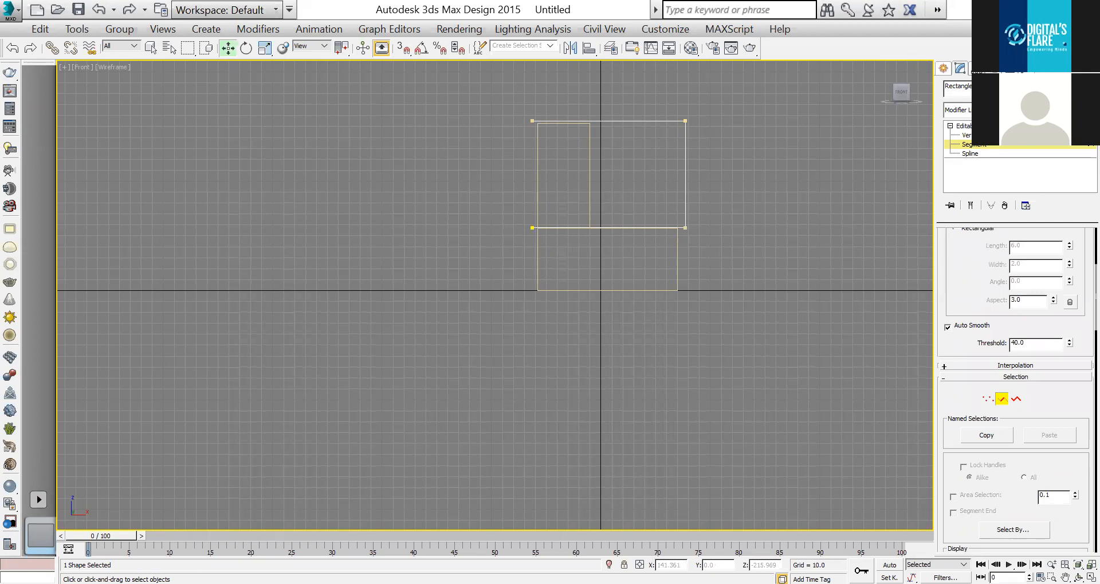
Extend the spline's upper left end slightly outward and move its lower left end to X about -13.36, beside the tower.
left_click(594, 121)
left_click(968, 136)
left_click_drag(585, 86, 482, 152)
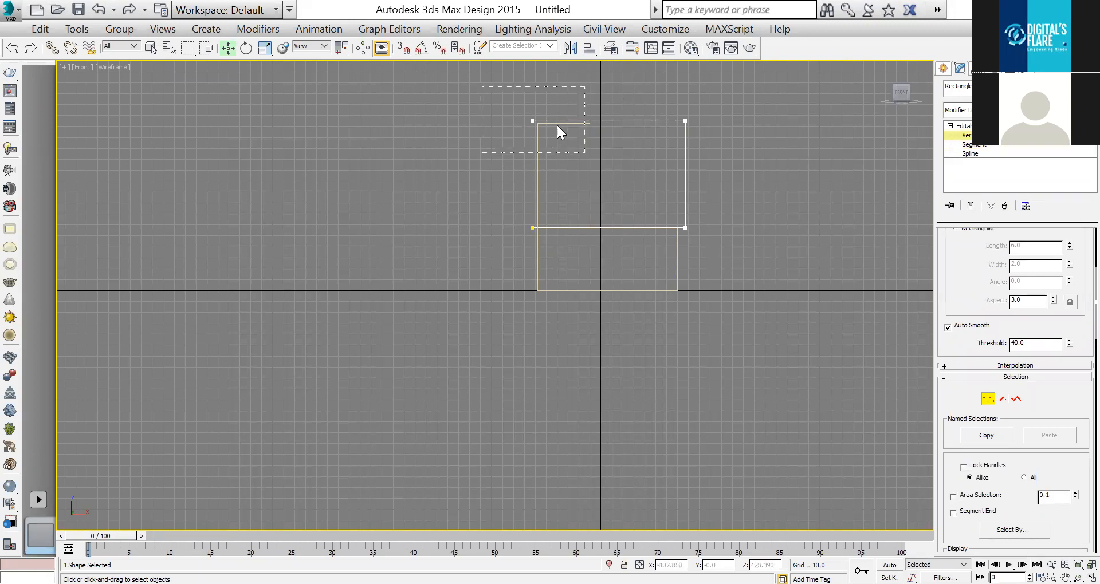
left_click_drag(570, 119, 563, 119)
left_click_drag(564, 167, 606, 228)
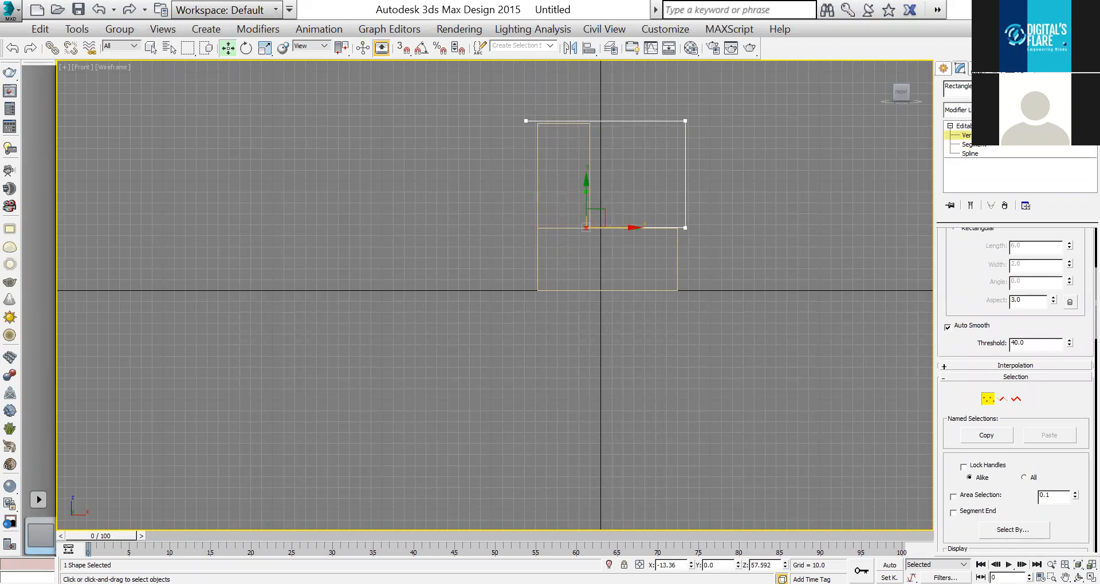
left_click(968, 126)
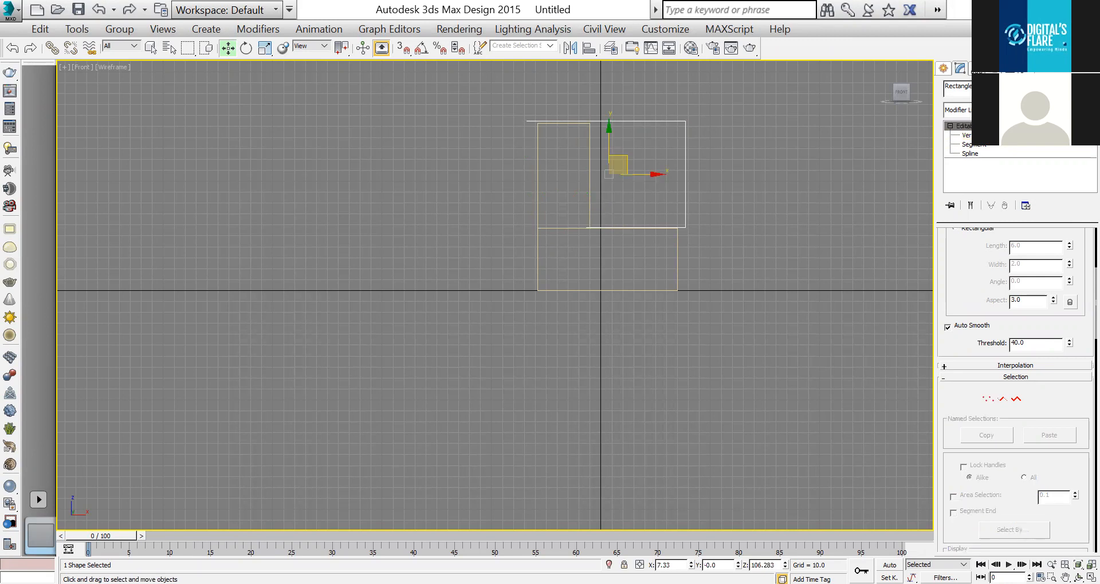
Lower the spline's two upper vertices to line up with the top of the tower.
middle_click_drag(610, 155, 618, 246)
scroll(618, 247, "up", 2)
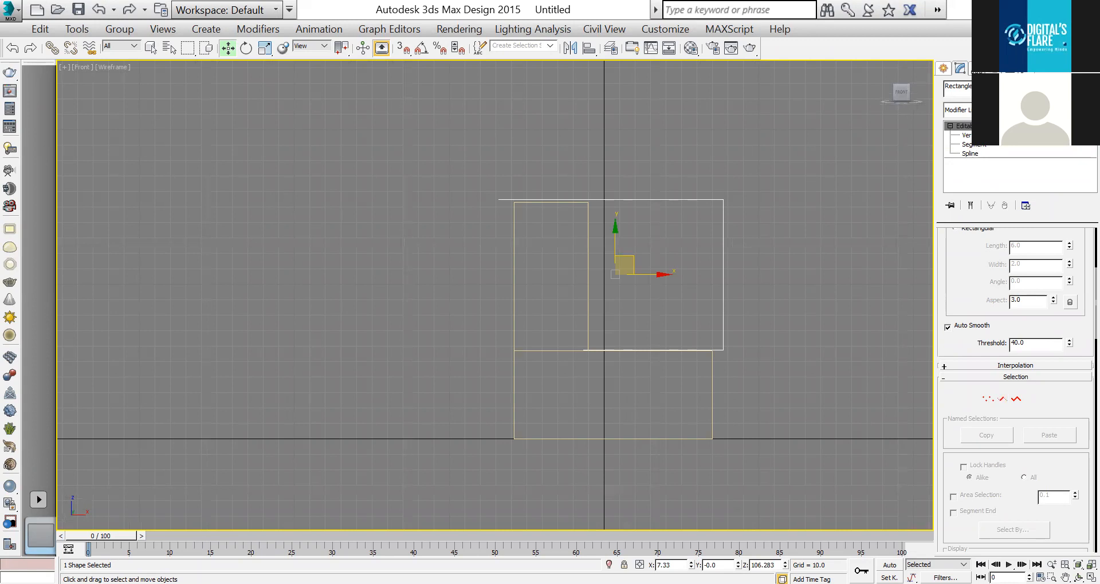
key("1")
left_click(723, 199)
left_click_drag(720, 173, 721, 175)
left_click(980, 126)
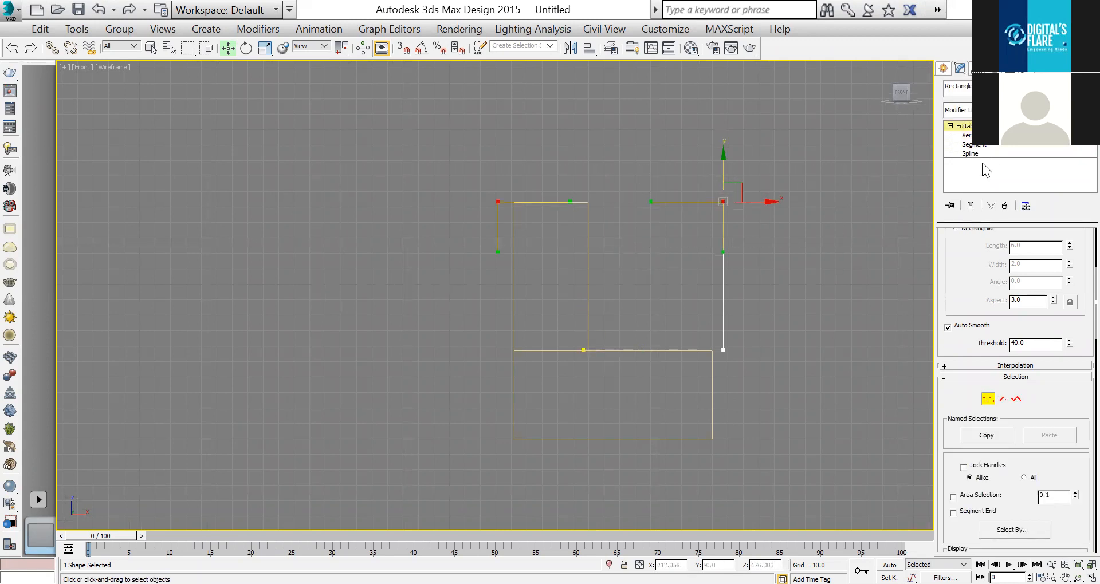
Enable the spline in the renderer and viewport with a rectangular cross-section.
scroll(981, 381, "up", 5)
left_click(974, 245)
left_click(971, 259)
left_click(975, 409)
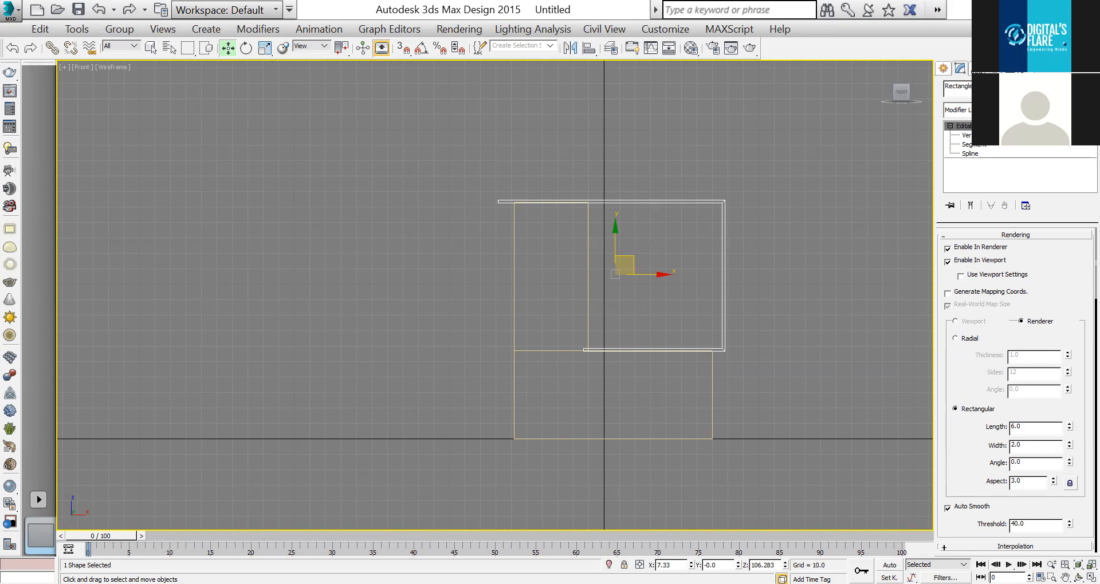
Set the frame's rectangular cross-section width to 3.12 and convert the frame to an Editable Poly.
left_click_drag(1069, 445, 1068, 408)
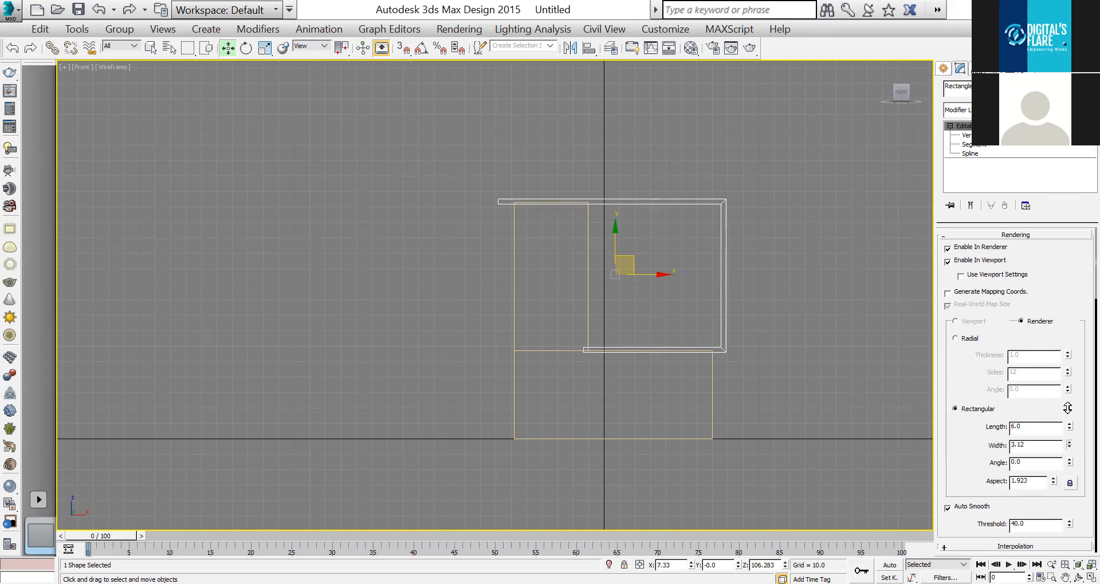
right_click(697, 199)
mouse_move(856, 361)
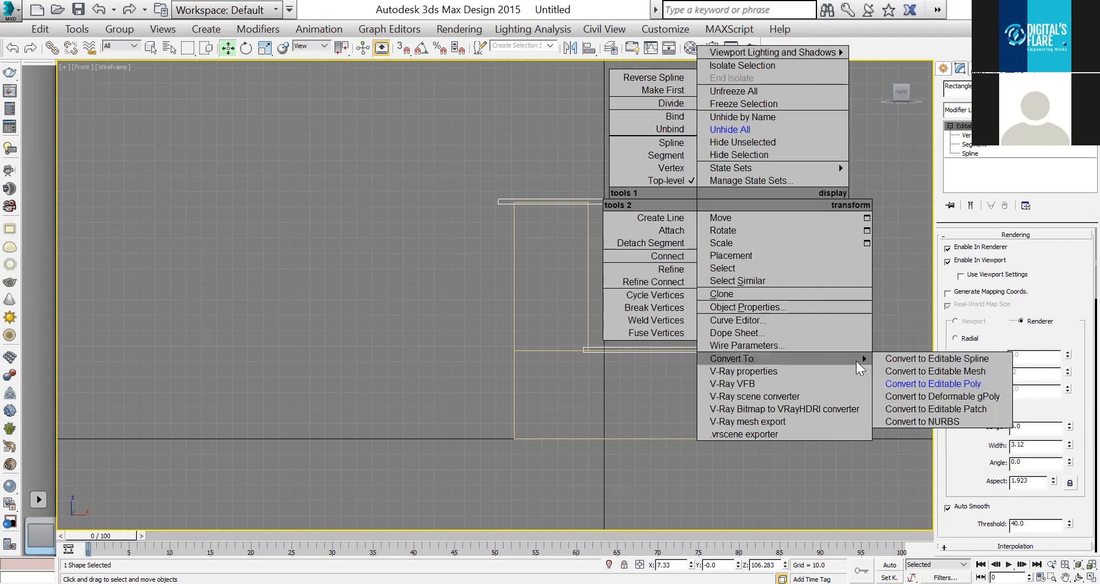
left_click(915, 385)
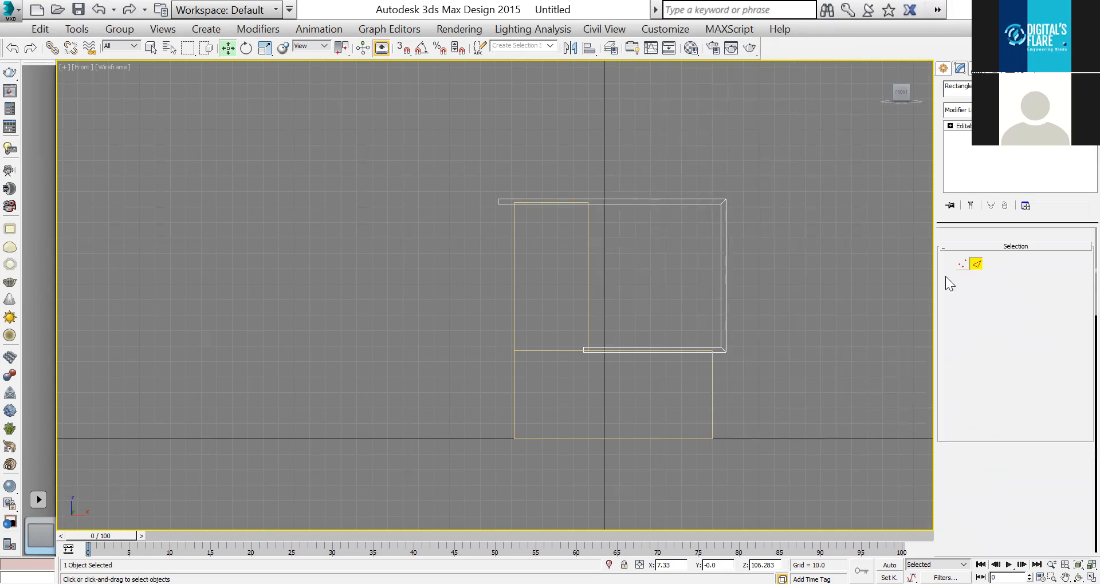
Raise the vertices of the frame's lower bar slightly so the bar rests on top of the base block.
left_click_drag(512, 411, 739, 335)
scroll(666, 328, "up", 8)
key("r")
key("w")
left_click_drag(624, 351, 625, 347)
scroll(624, 346, "down", 6)
Scale the frame's upper bar vertices vertically to make the bar thinner, and align it with the top of the tower.
left_click_drag(385, 275, 617, 187)
key("r")
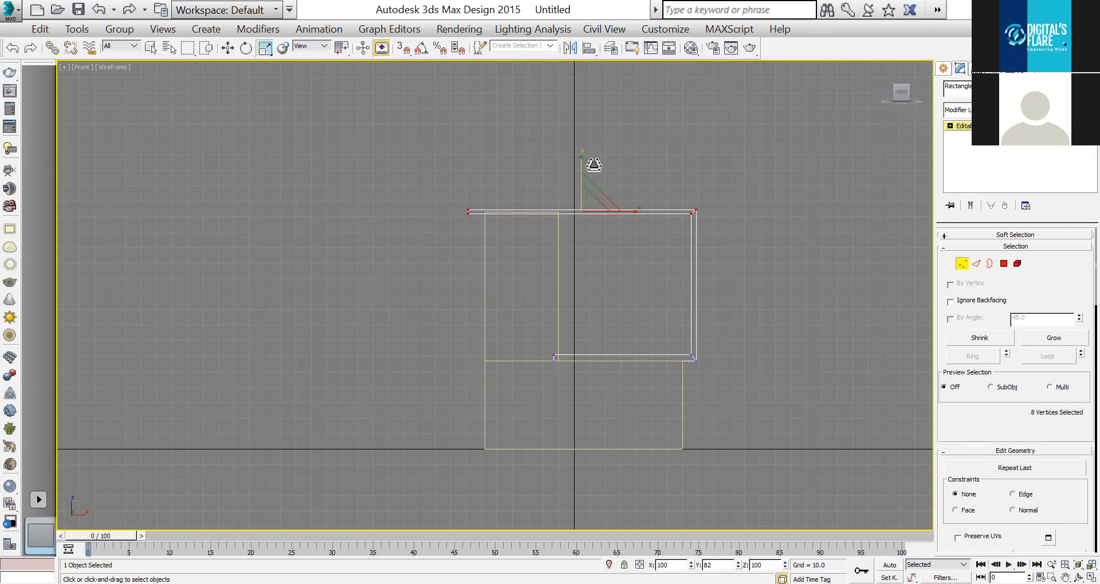
scroll(602, 190, "up", 5)
key("w")
left_click_drag(548, 228, 559, 226)
Move the upper bar's free end slightly toward the tower, to X about -65.02, and leave vertex editing.
left_click_drag(203, 232, 246, 292)
left_click_drag(274, 258, 290, 257)
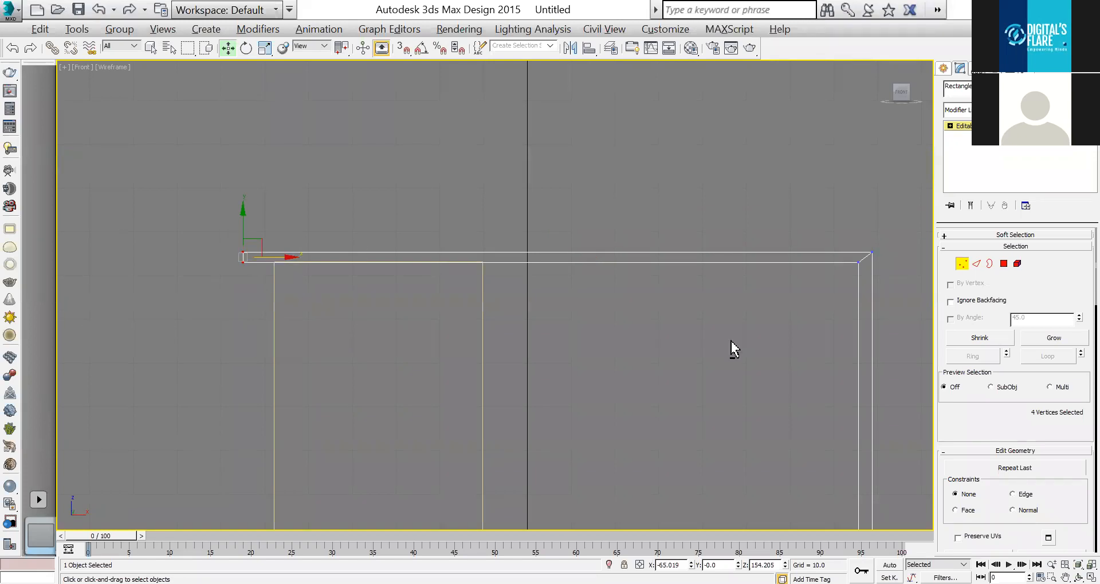
key("p")
left_click(971, 129)
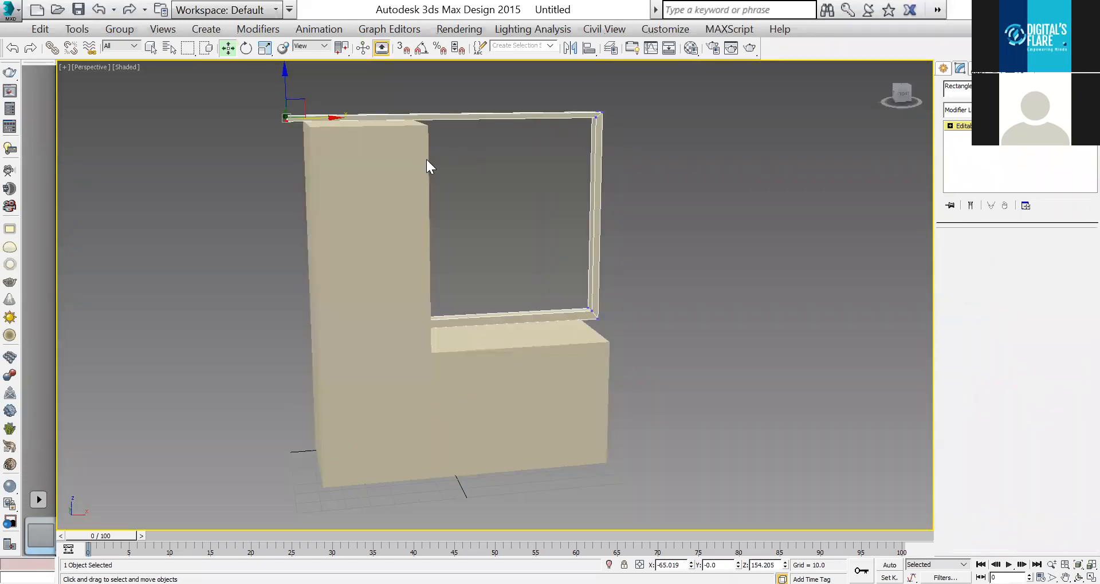
In the top view, pull the frame's front vertices forward past the building's front face, to Y about -53.51.
key("alt+w")
right_click(487, 241)
key("alt+w")
left_click(962, 263)
left_click_drag(709, 298, 380, 346)
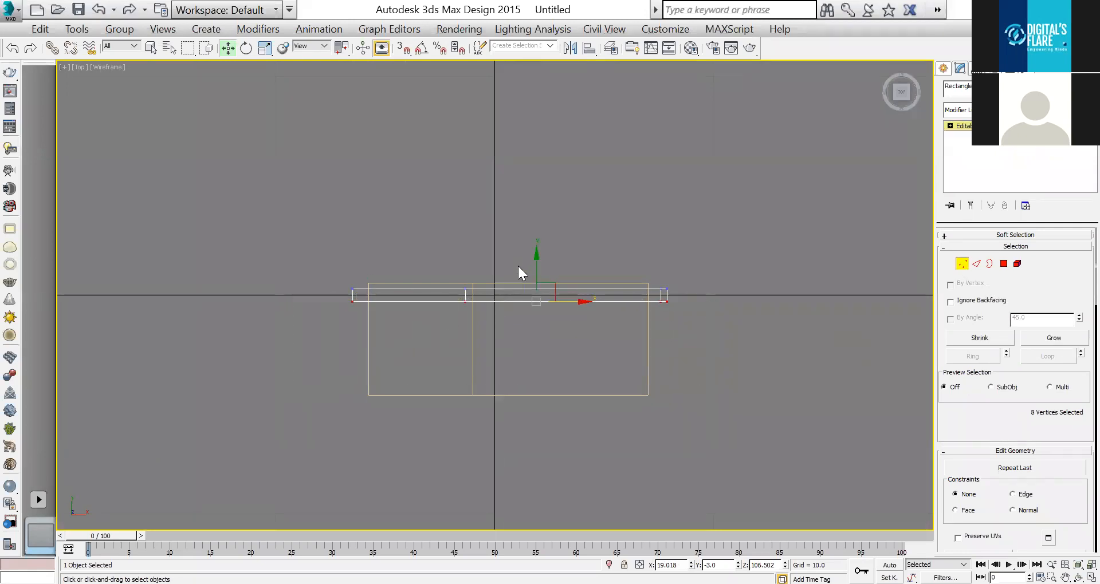
left_click_drag(537, 273, 561, 387)
Move the frame's rear vertices back to line up with the building's rear face, at Y about 5.62.
left_click_drag(682, 312, 315, 265)
left_click_drag(543, 242, 541, 237)
key("alt+w")
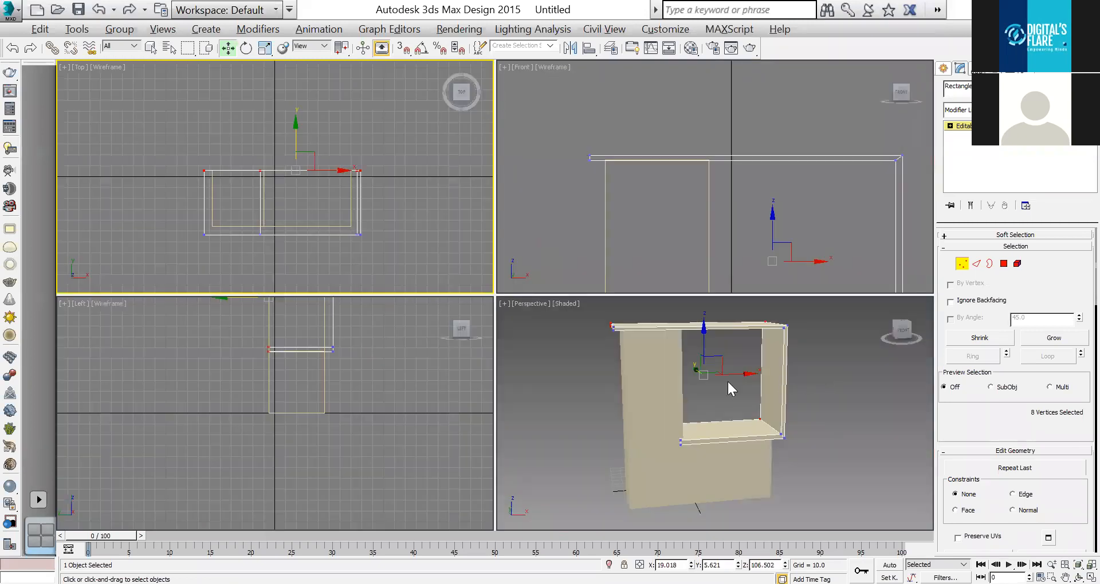
key("alt+w")
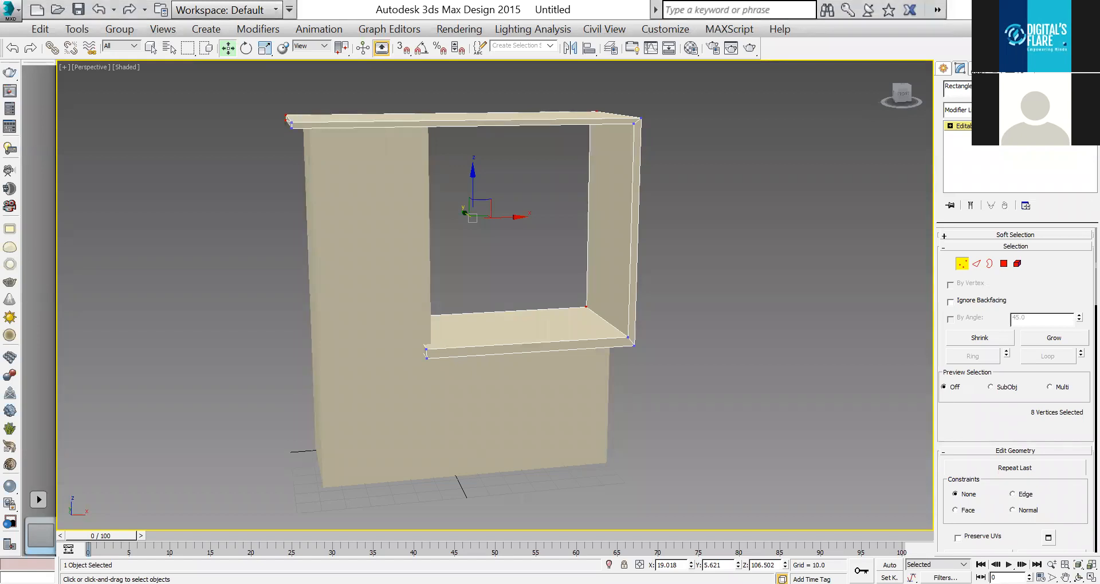
Extend the frame's front vertices further forward to Y about -61.03, then leave vertex editing and deselect the frame.
key("t")
left_click_drag(725, 336, 223, 481)
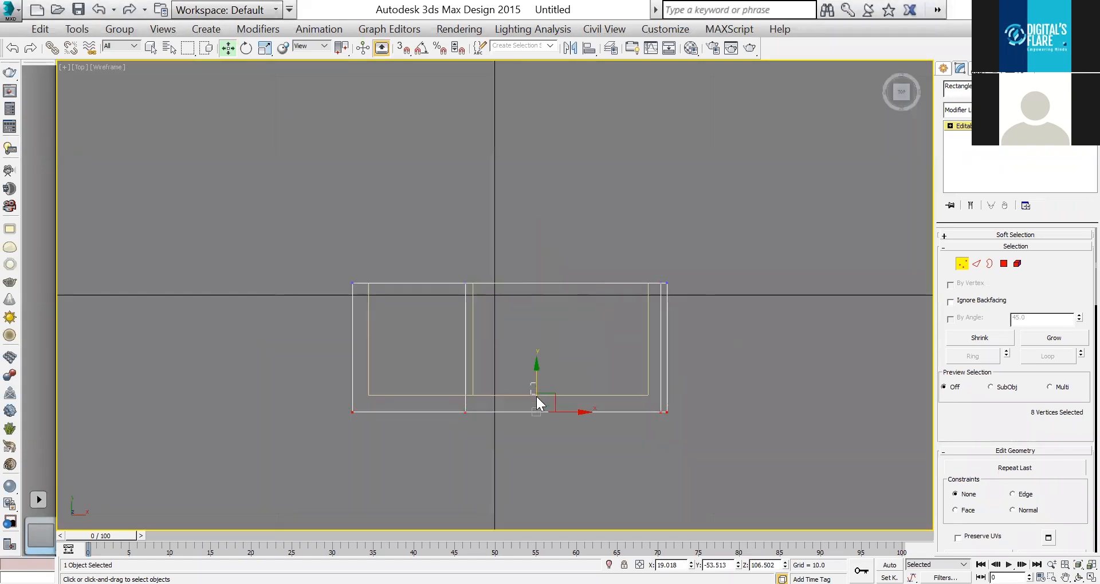
left_click_drag(539, 377, 539, 396)
key("alt+w")
right_click(860, 366)
key("alt+w")
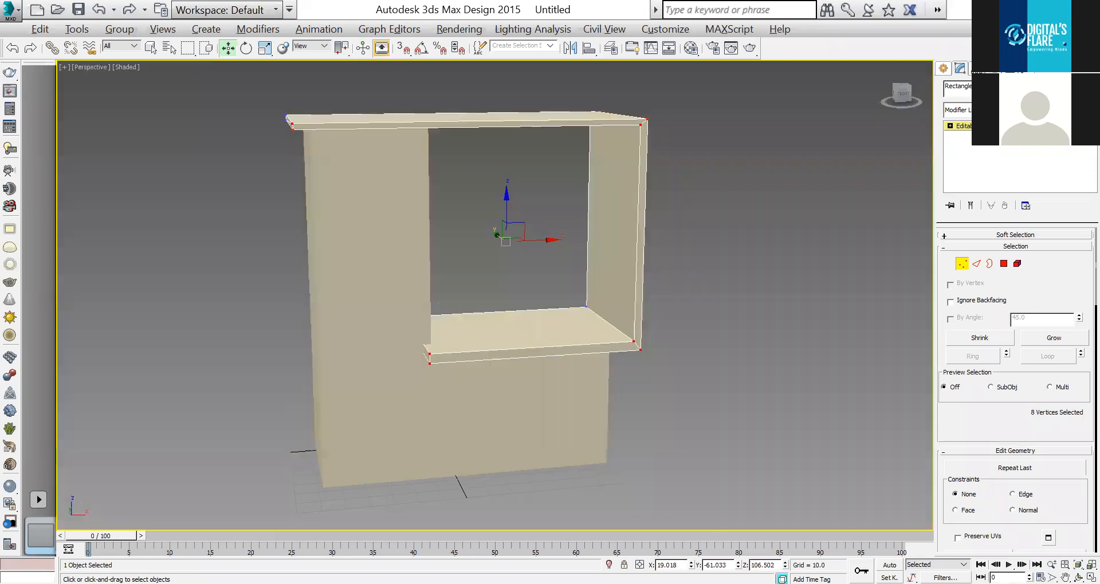
key("1")
left_click(753, 387)
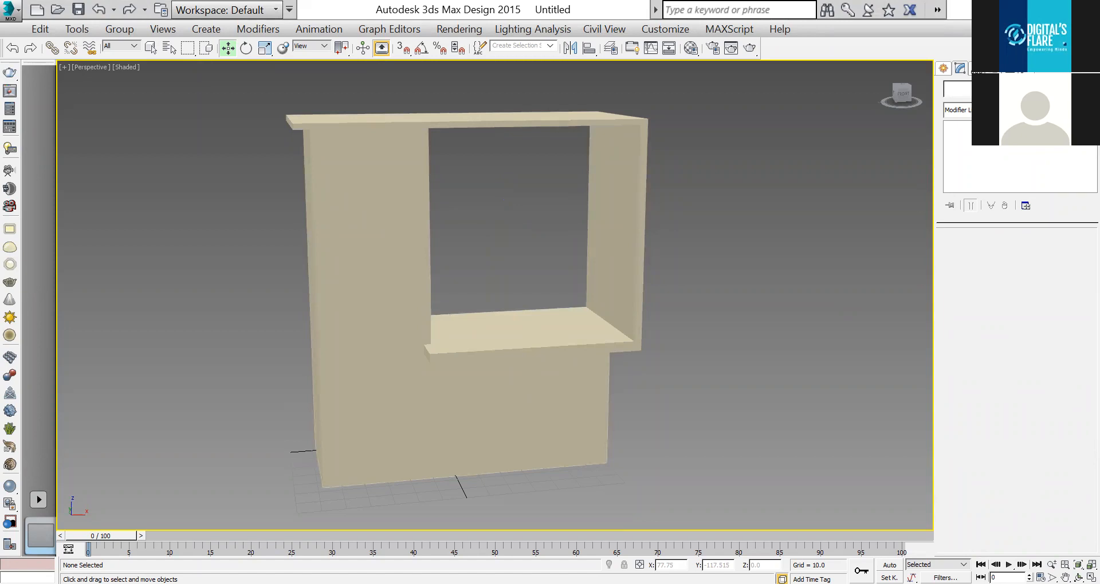
Clone the polygons of the frame's lower bar up to the middle of the opening as a separate object.
key("f")
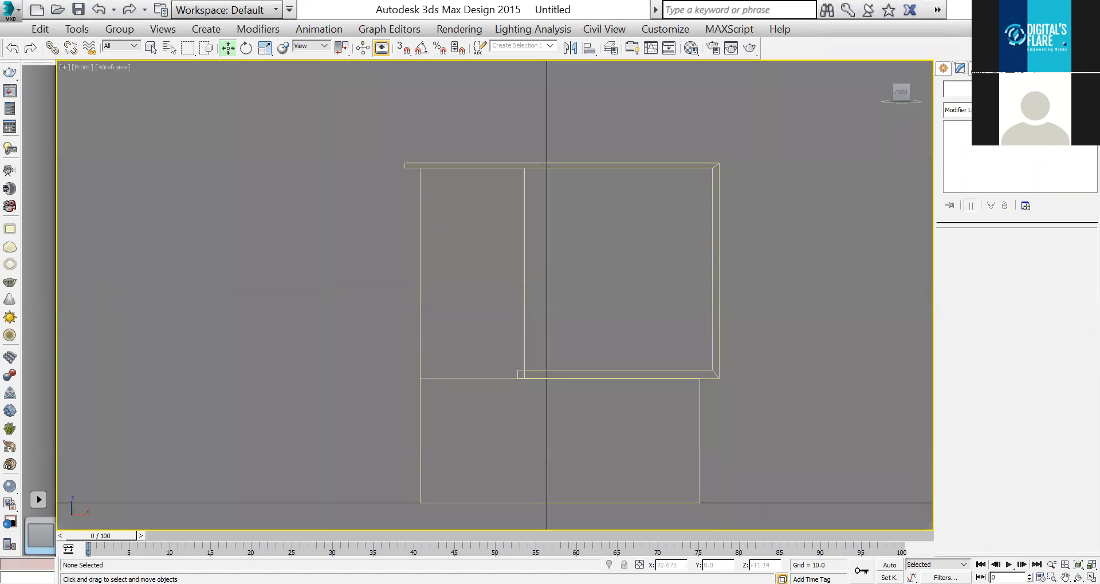
left_click_drag(693, 299, 768, 256)
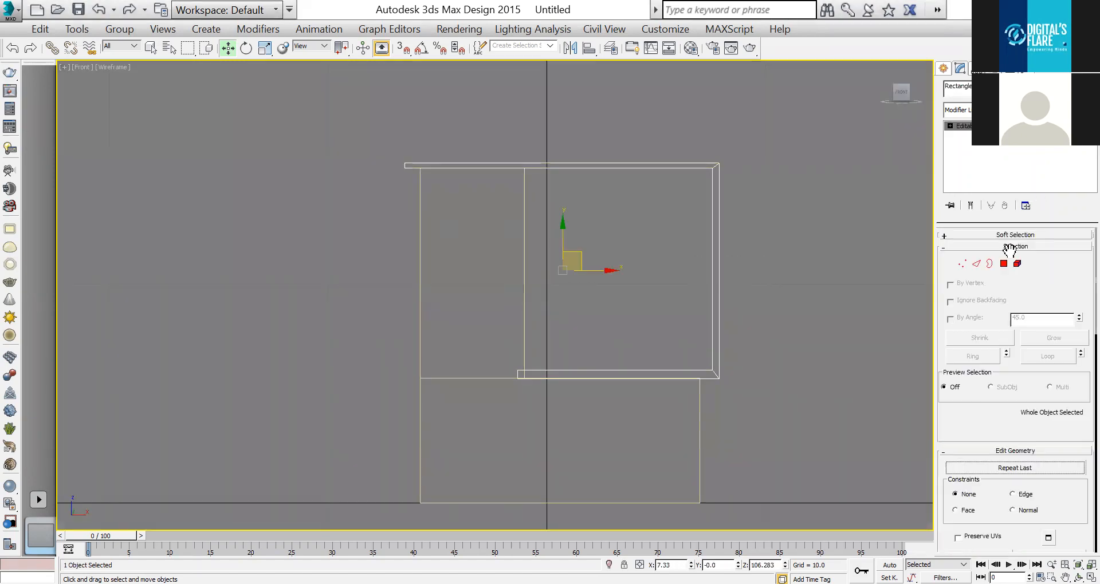
left_click(1003, 263)
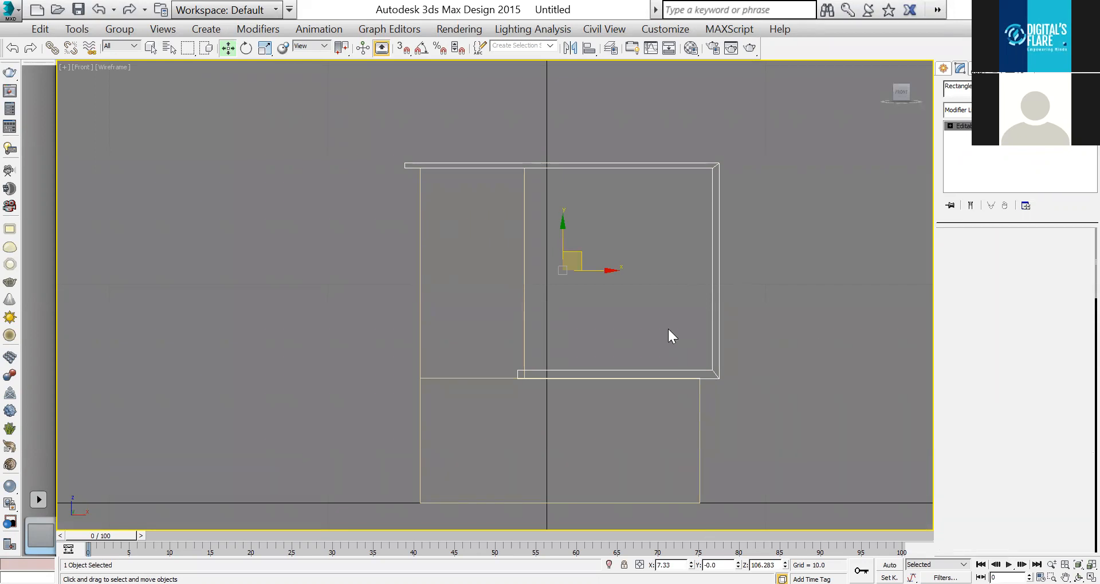
left_click_drag(693, 396, 752, 329)
left_click_drag(617, 350, 659, 244)
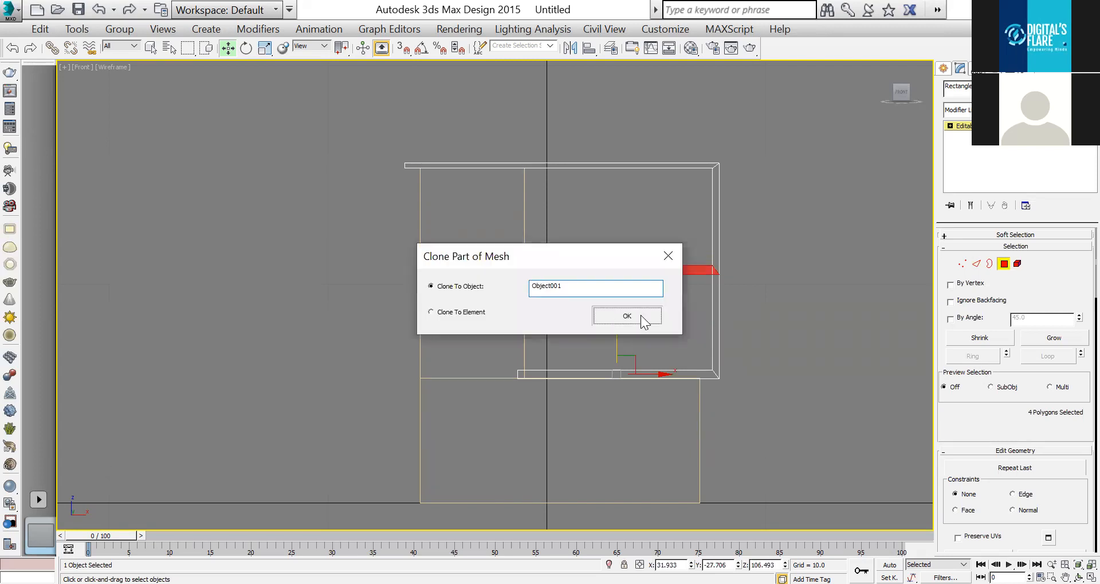
left_click(627, 316)
Move the cloned shelf's outer end vertices to X about 75.89 so the shelf ends at the frame's vertical side.
left_click(965, 126)
left_click(653, 265)
left_click(962, 264)
left_click_drag(668, 314, 756, 265)
key("r")
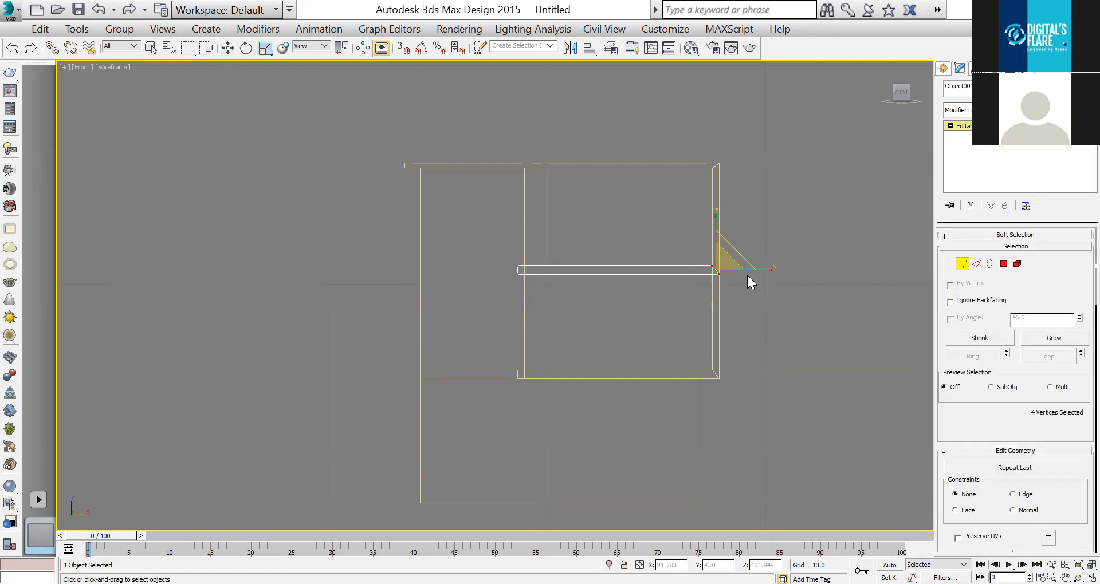
key("w")
scroll(763, 269, "up", 3)
left_click_drag(704, 272, 699, 258)
key("alt+w")
key("alt+w")
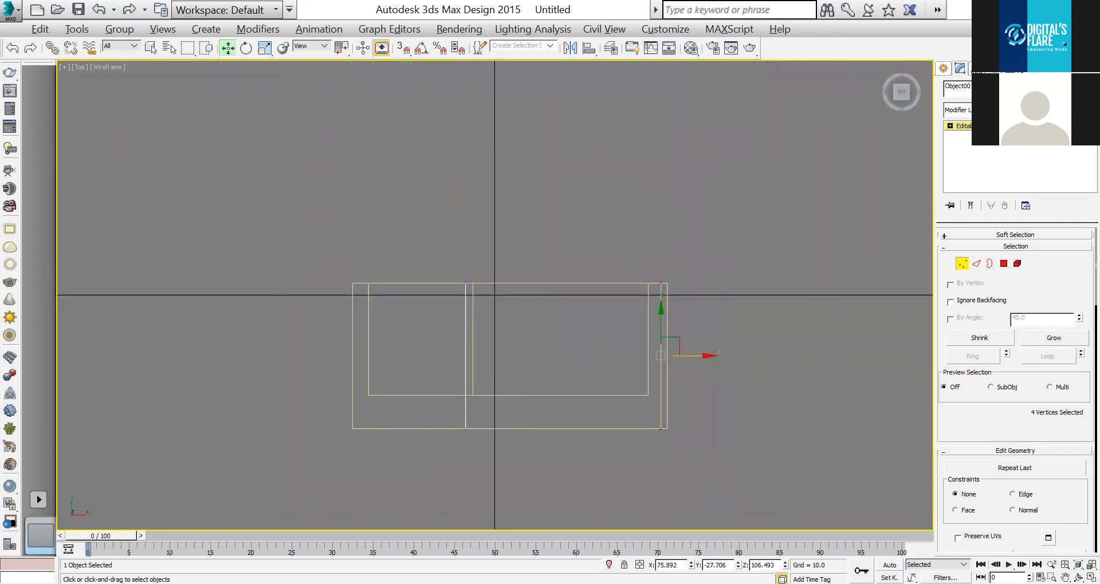
key("alt+w")
key("alt+w")
left_click(751, 341)
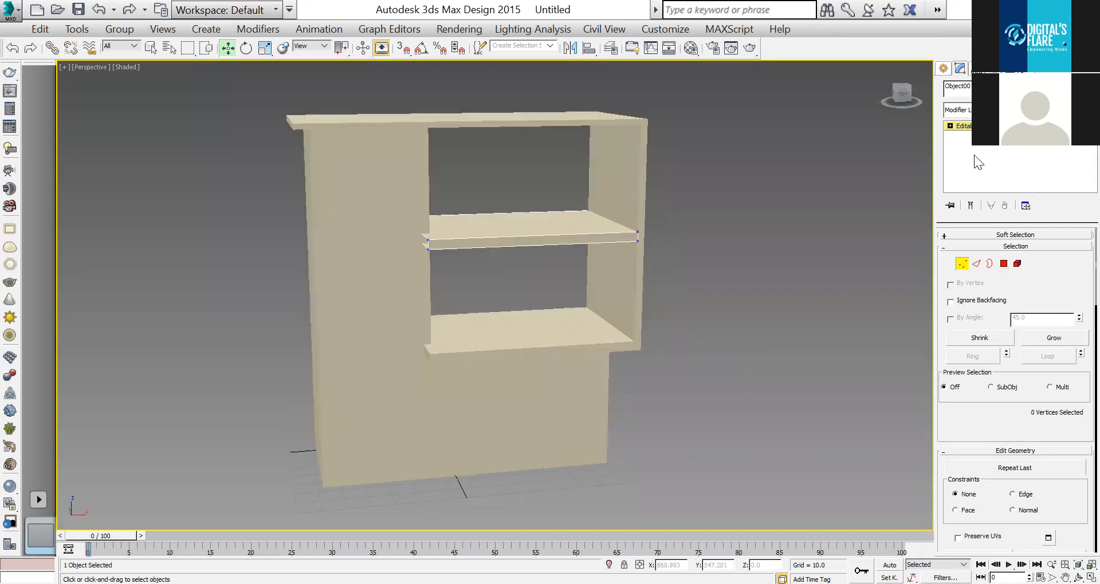
left_click(710, 336)
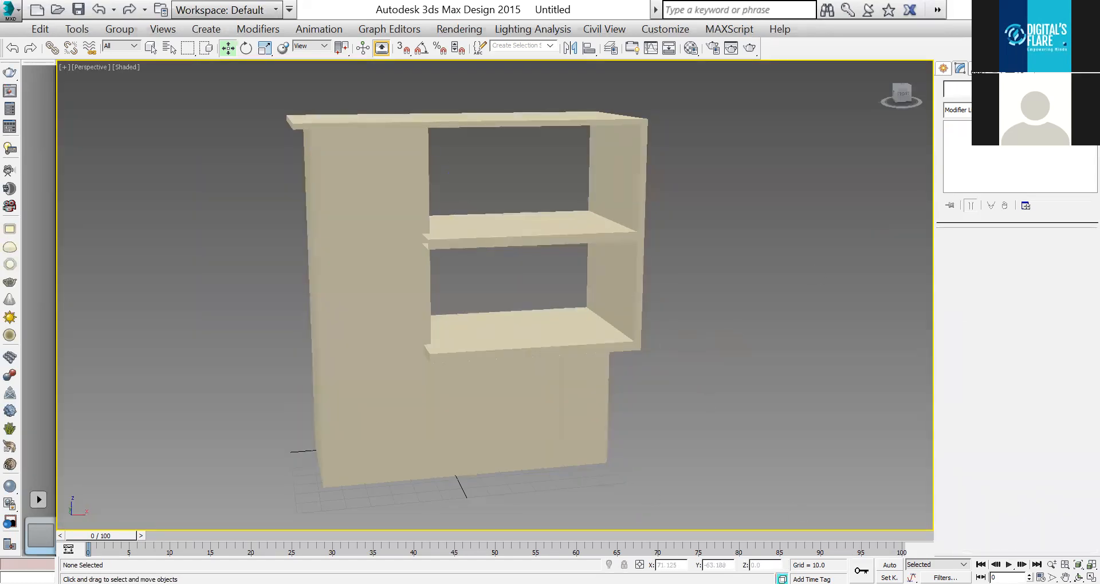
Cap the open border at the shelf's end beside the tower.
left_click(428, 241)
scroll(421, 275, "up", 6)
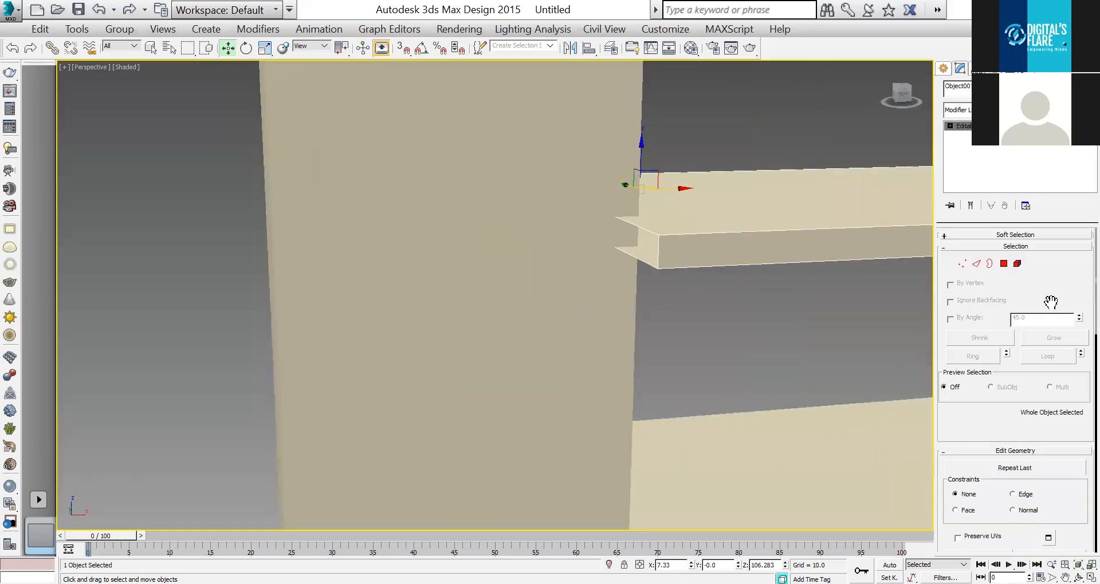
left_click(989, 264)
left_click(656, 236)
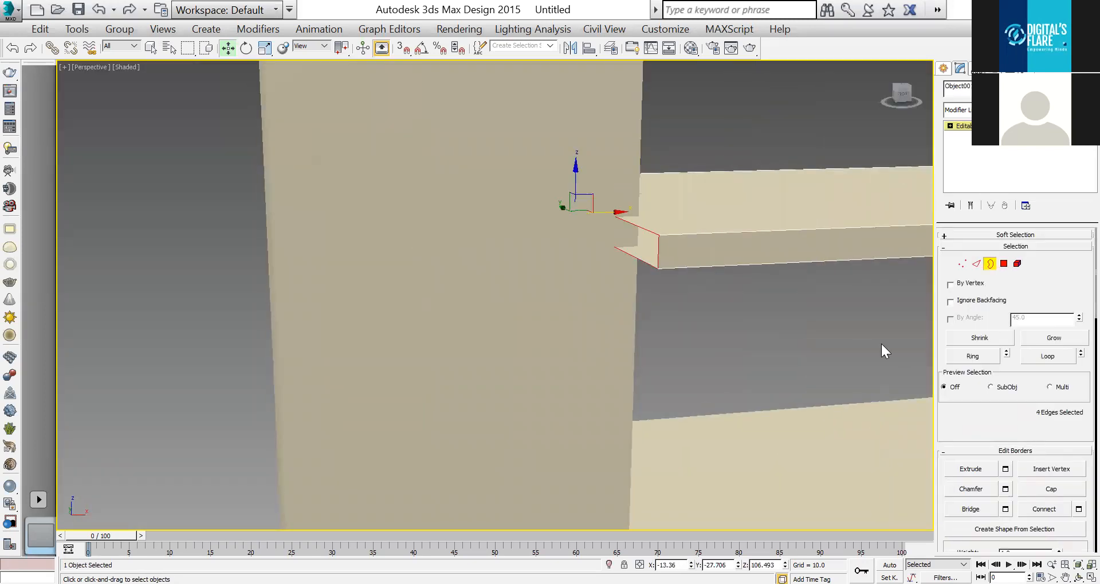
scroll(1057, 397, "down", 3)
left_click(1058, 382)
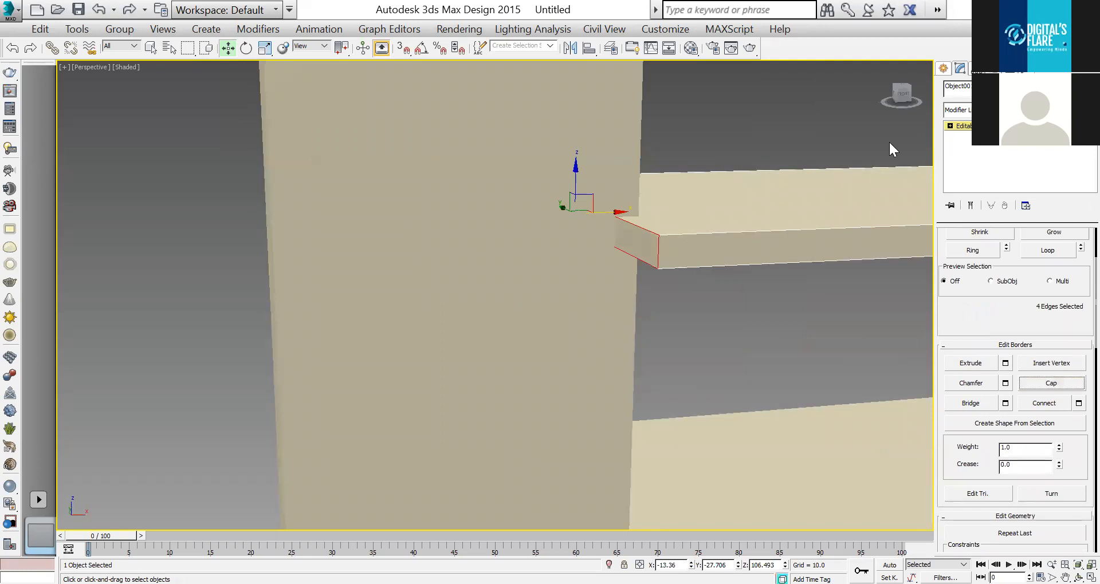
left_click(739, 123)
scroll(756, 245, "down", 4)
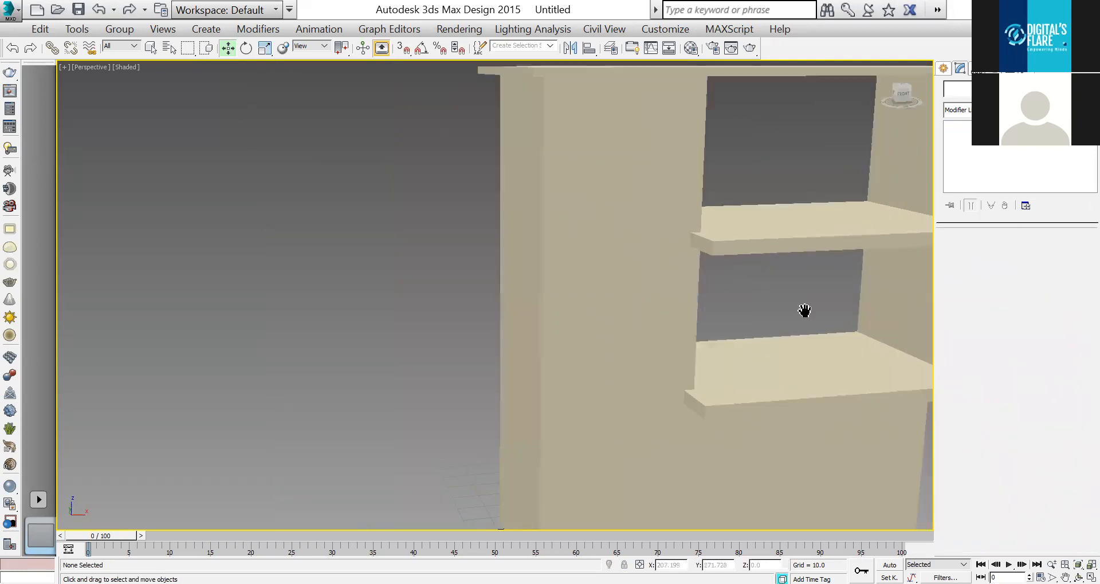
middle_click_drag(803, 311, 637, 352)
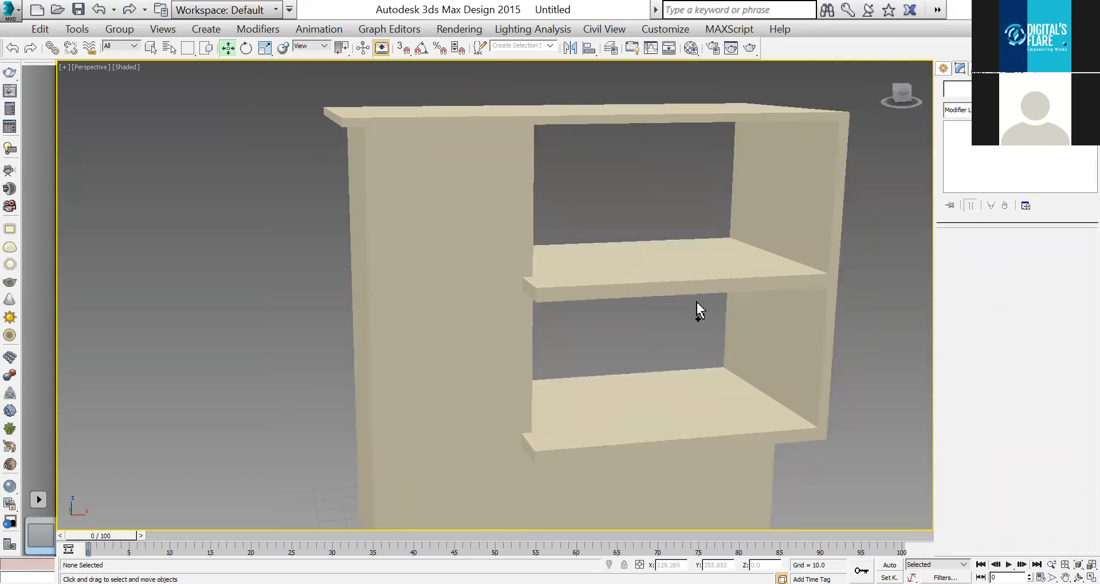
Start saving the scene, open the "3d lec" folder and rename "Lec 3 for batch 13" as "Lec 4 for batch 13".
key("ctrl+s")
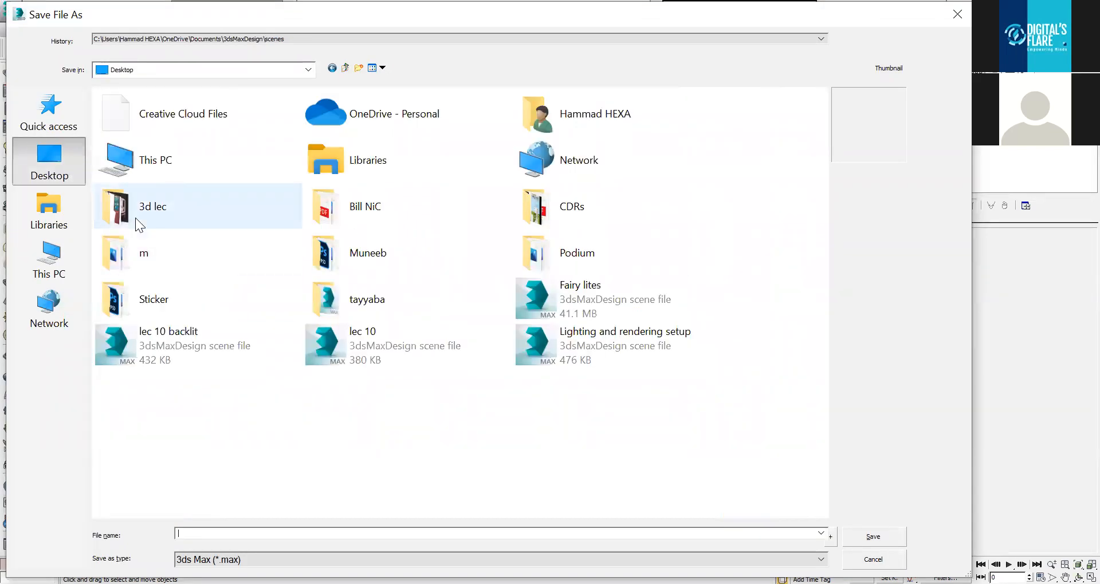
double_click(135, 217)
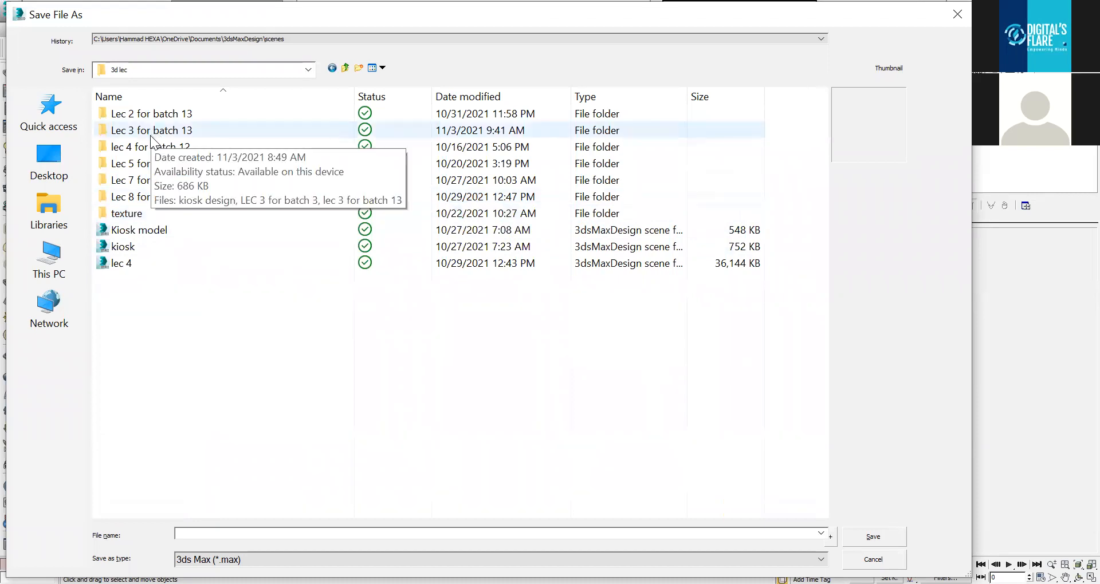
left_click(179, 130)
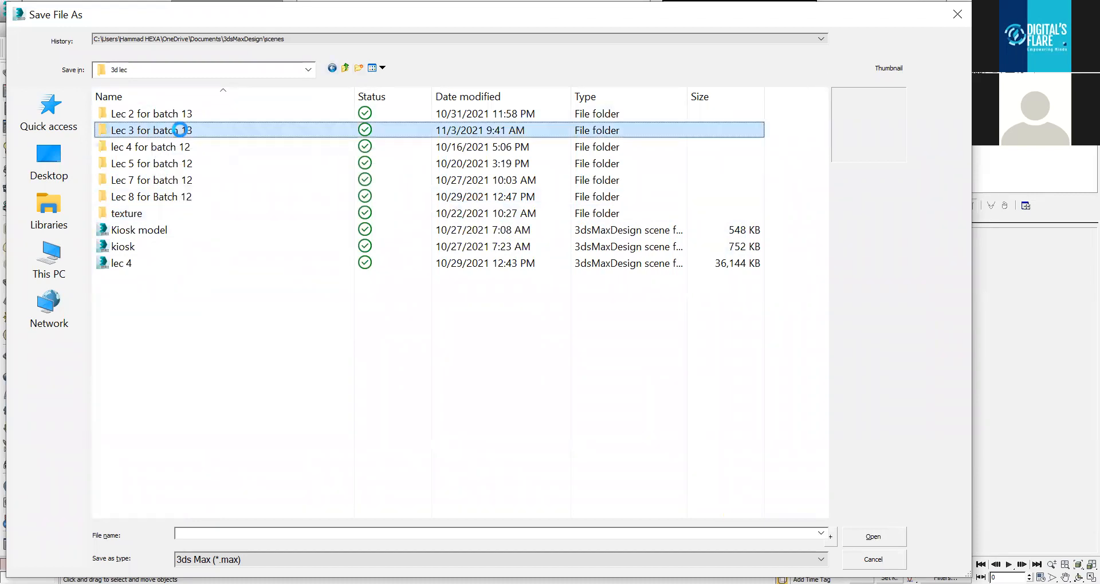
left_click(265, 540)
left_click(134, 129)
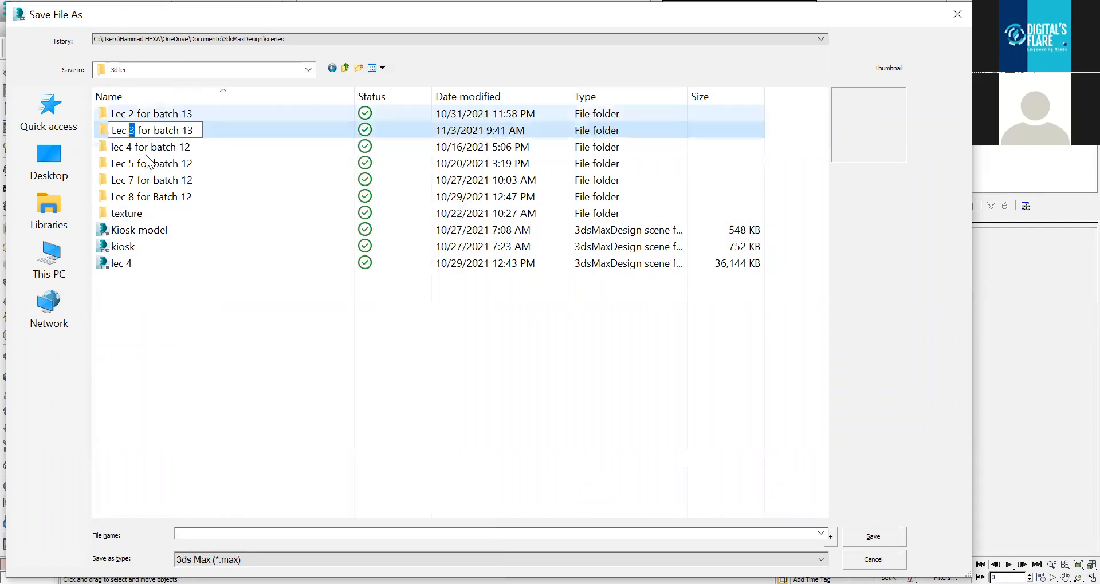
type("4")
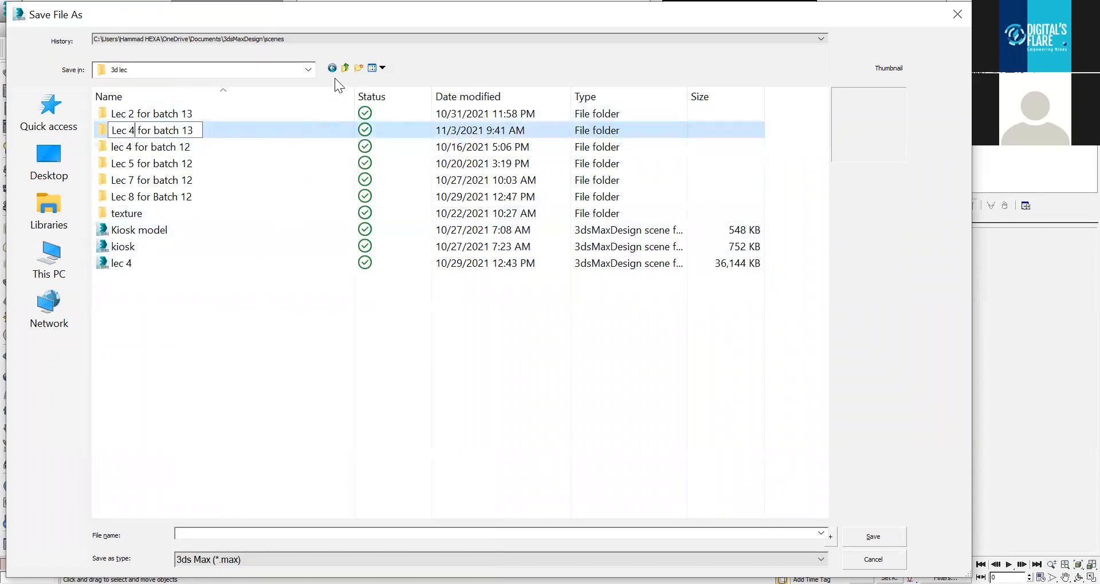
key("Return")
Create a folder named "Lec 5 for batch 13" and save the scene inside it as "lec 5".
left_click(359, 68)
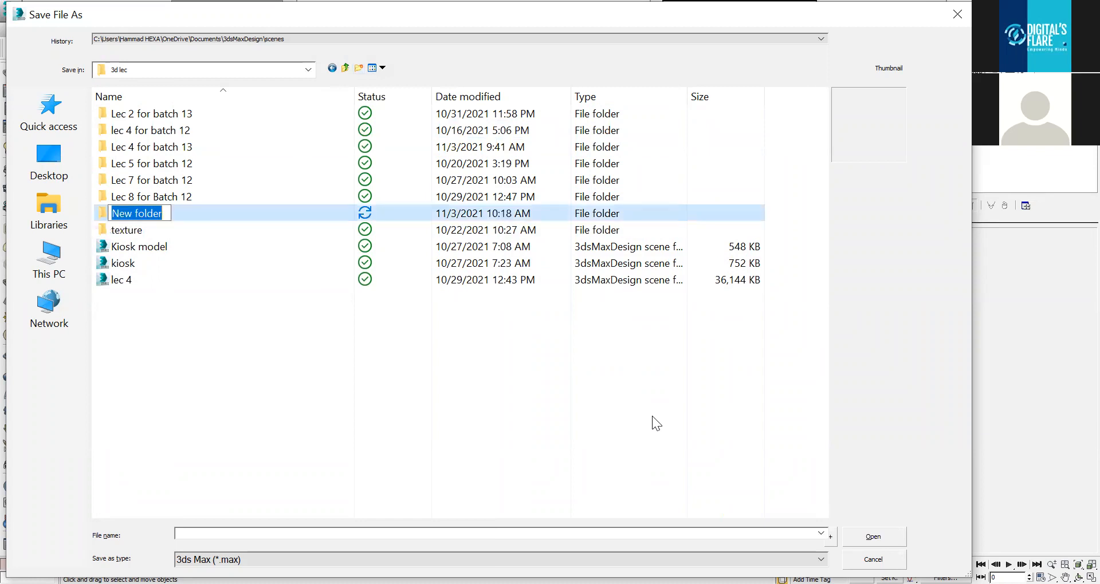
type("Lec 5")
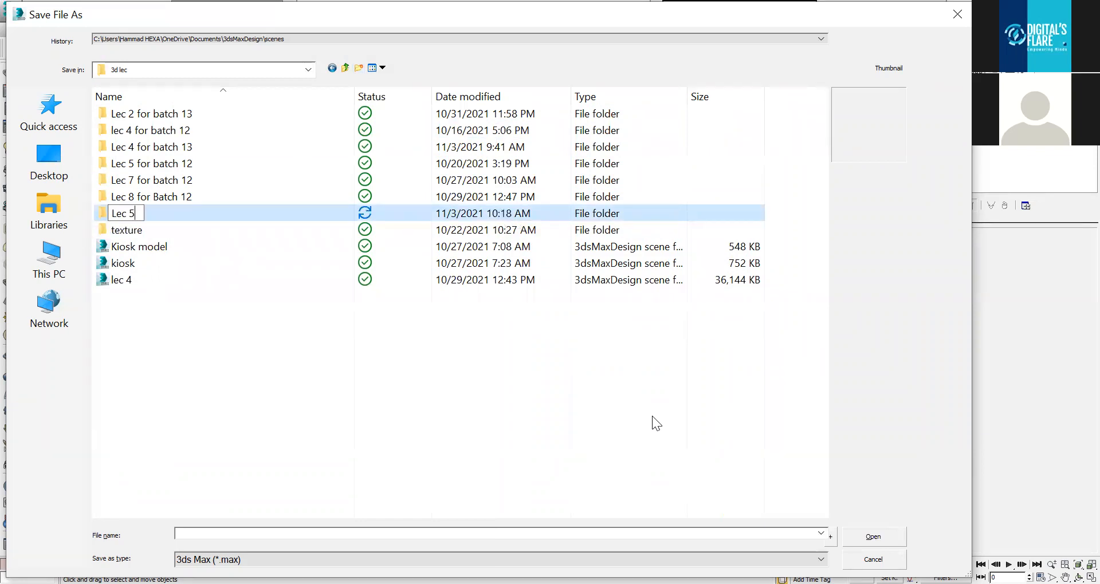
type(" for batch 13")
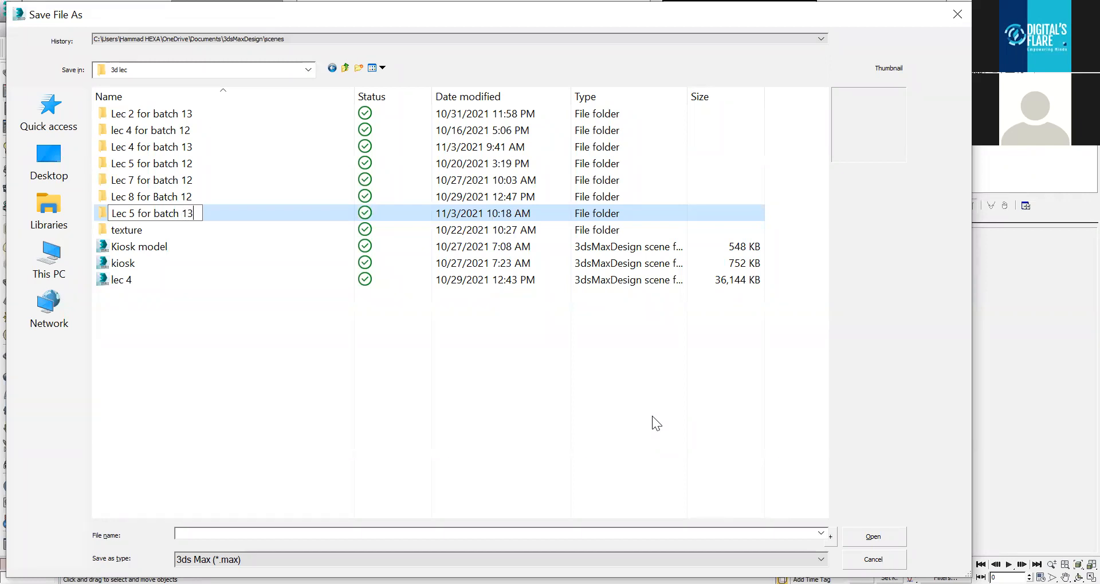
key("Return")
key("Return")
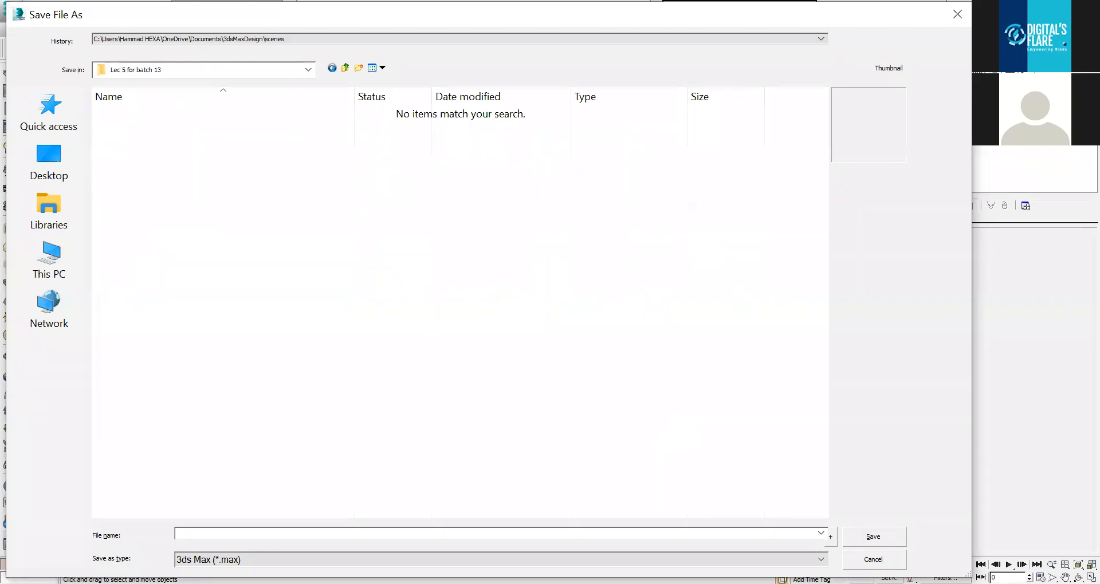
type("lec 5")
key("Return")
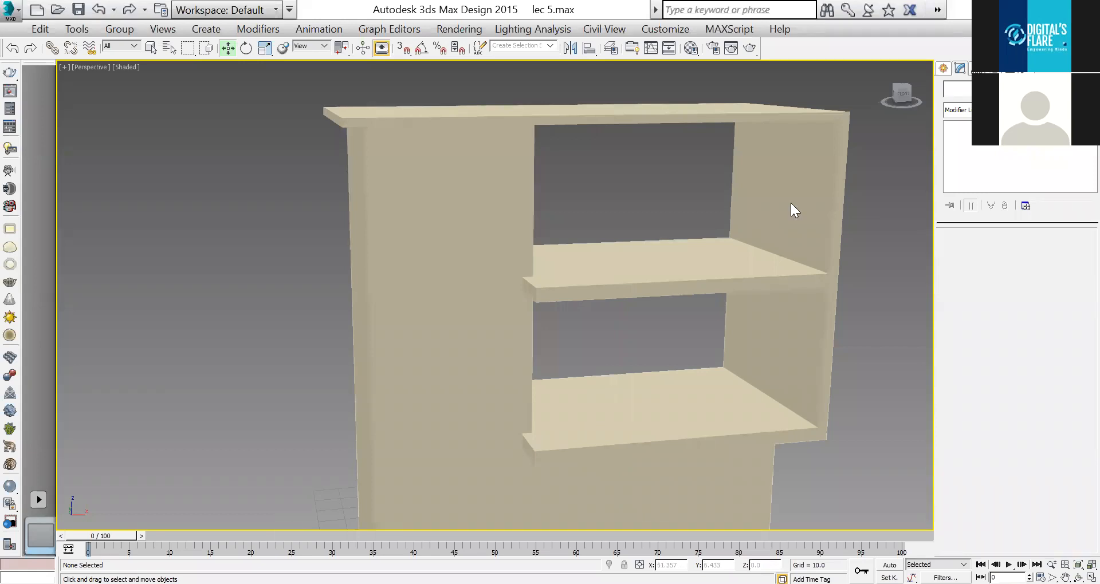
Clone the tower's upper front polygon as a separate object and place it against the inner face of the frame's vertical side.
key("f")
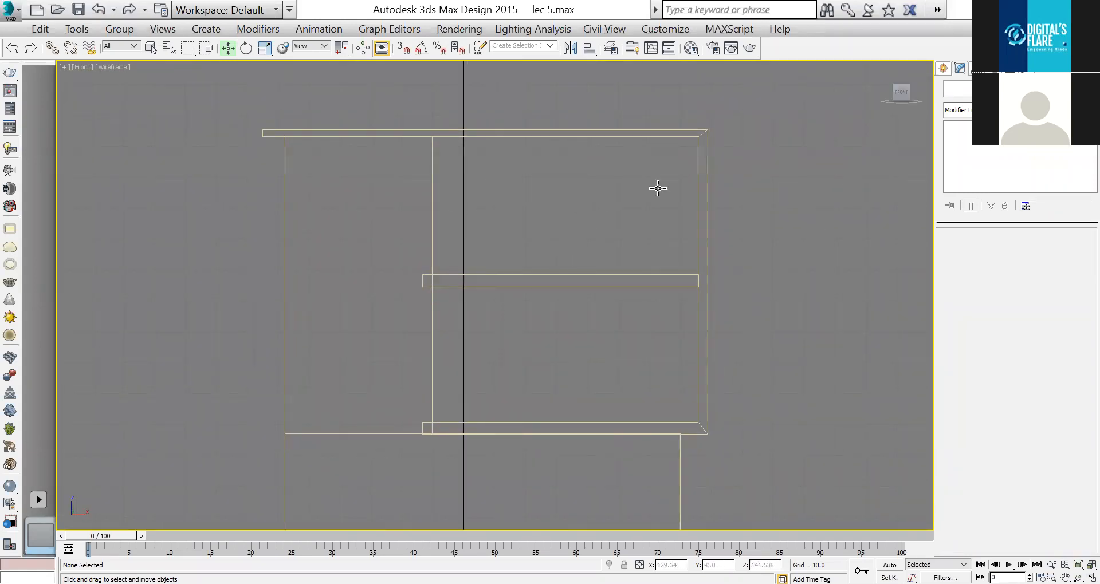
left_click_drag(419, 245, 419, 246)
key("4")
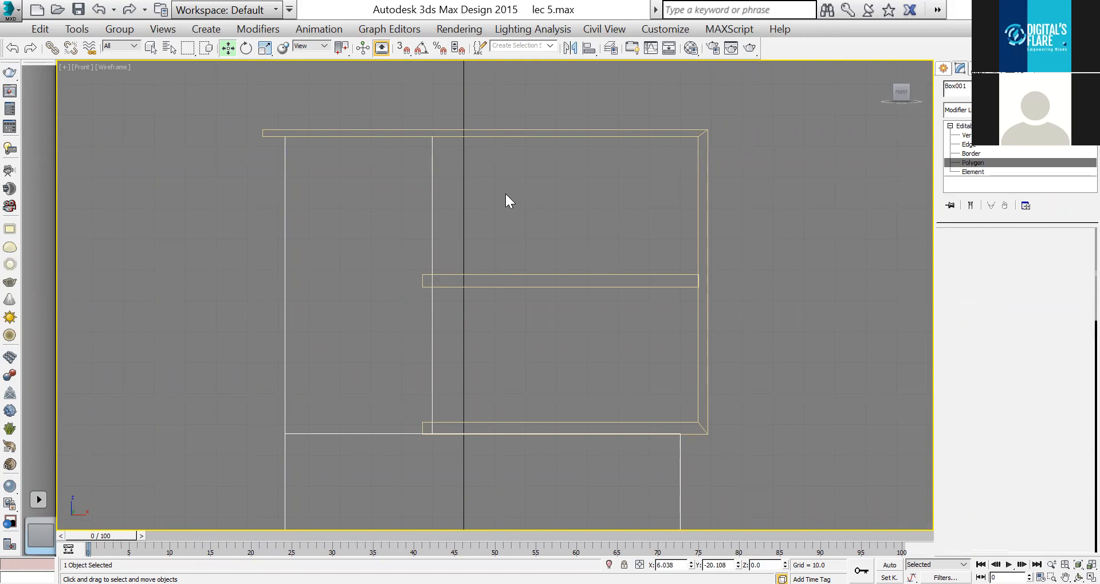
left_click(398, 220)
left_click_drag(386, 285, 653, 280)
left_click(626, 316)
left_click_drag(633, 172, 520, 204)
Lower the cloned panel's top vertices to Z 129.885 and move its tower-side vertices to X 57.509.
left_click(962, 263)
left_click_drag(755, 131, 497, 195)
left_click_drag(627, 103, 627, 175)
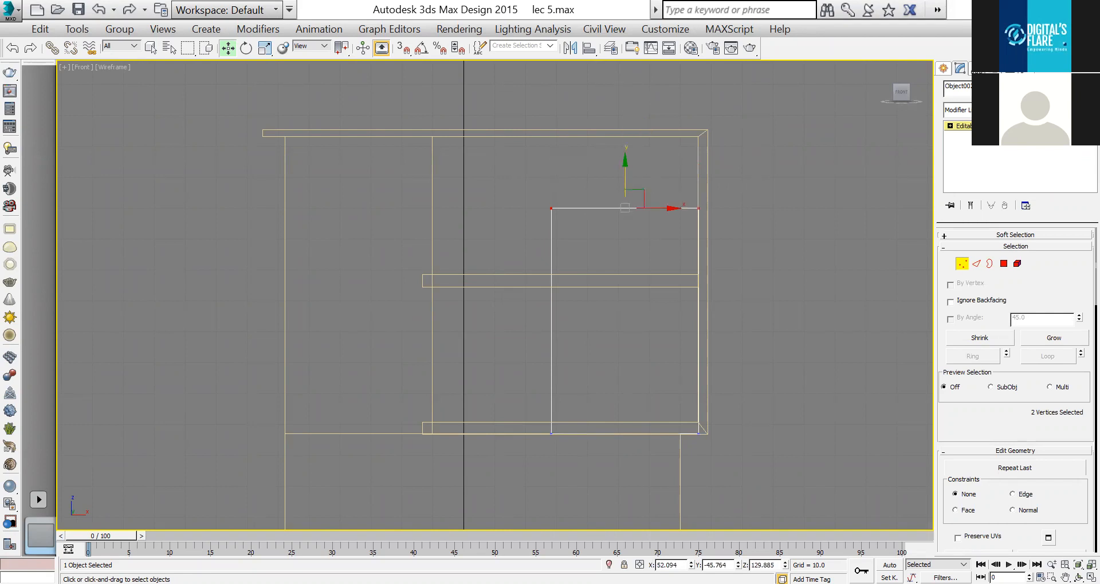
left_click_drag(589, 322, 679, 319)
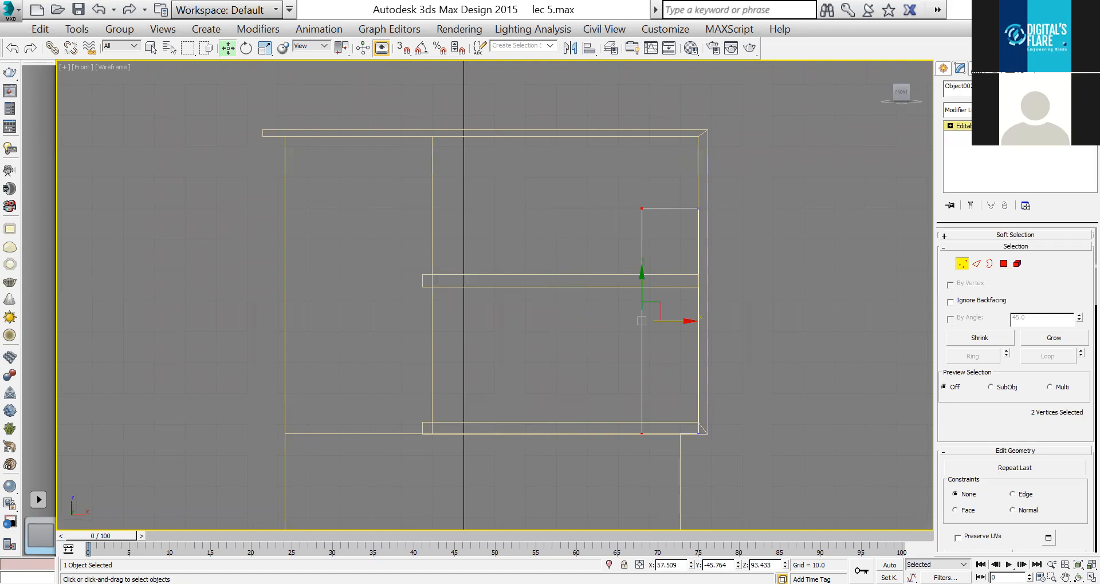
Move the whole cloned panel forward in plan to Y -17.747, towards the front of the frame.
key("t")
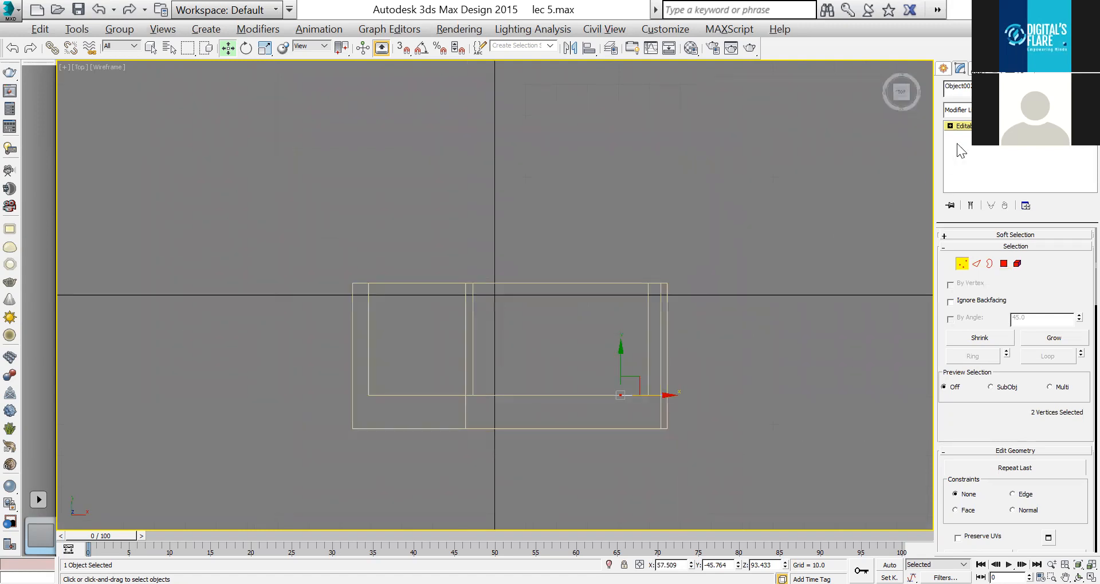
left_click(977, 126)
scroll(658, 369, "up", 3)
left_click_drag(362, 283, 363, 245)
key("alt+w")
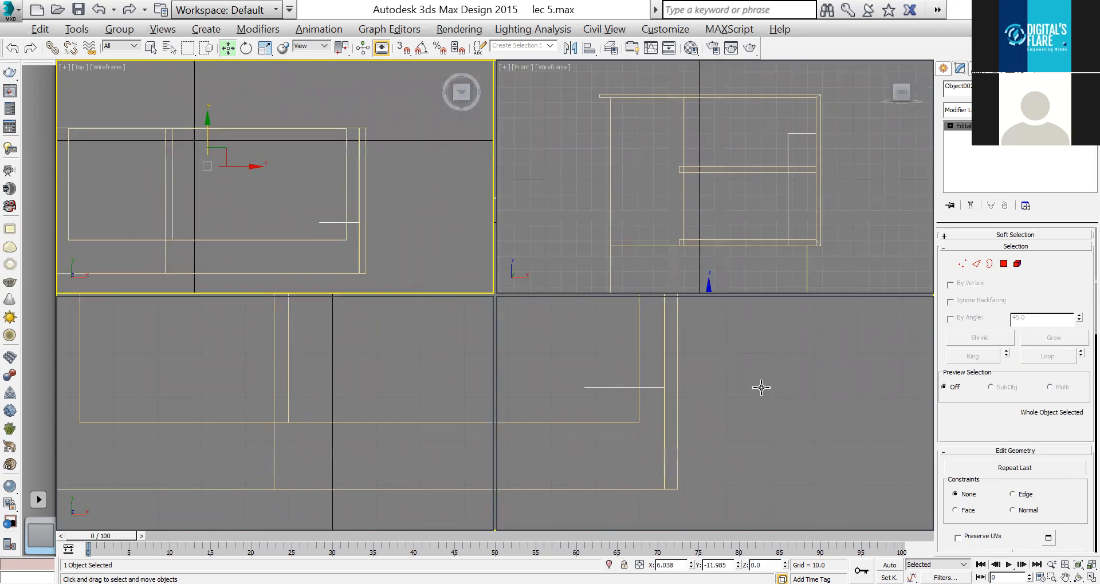
right_click(762, 387)
key("alt+w")
key("alt+w")
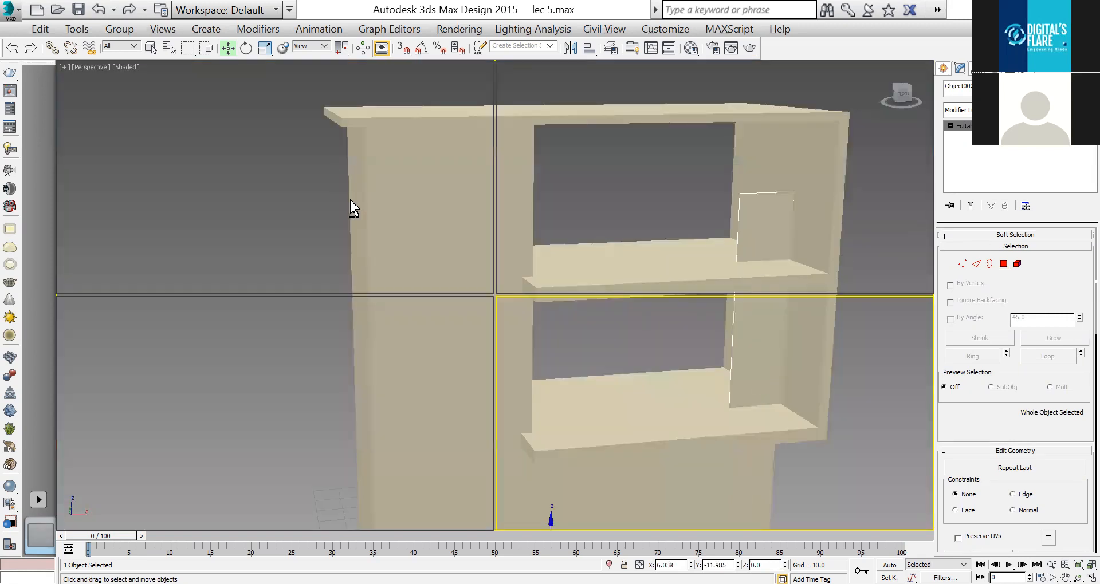
right_click(351, 200)
key("alt+w")
left_click_drag(368, 263, 376, 264)
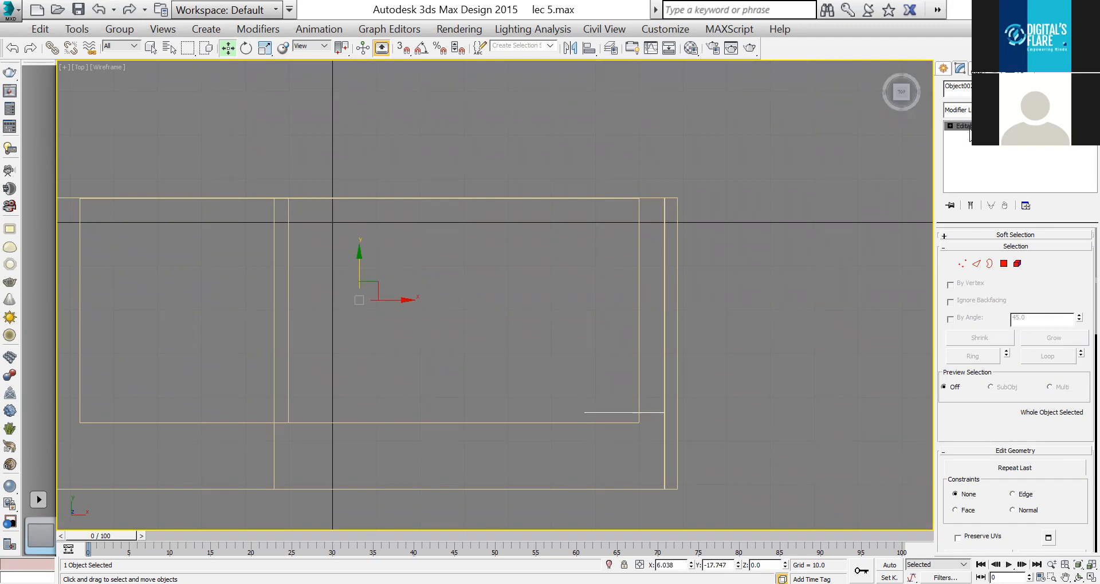
left_click(1019, 110)
key("s")
key("s")
key("s")
key("s")
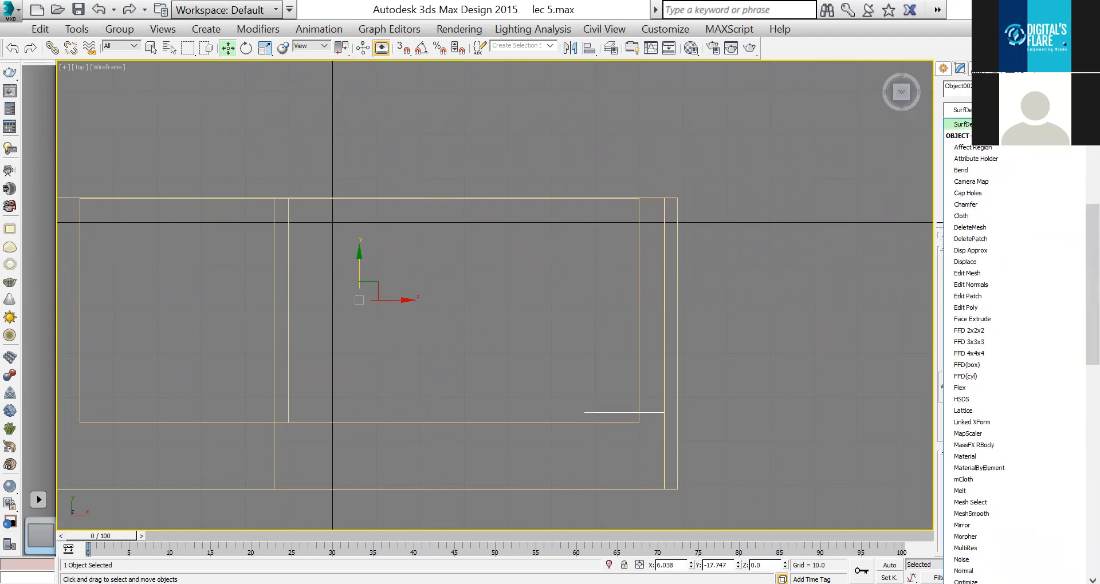
key("Escape")
left_click(944, 69)
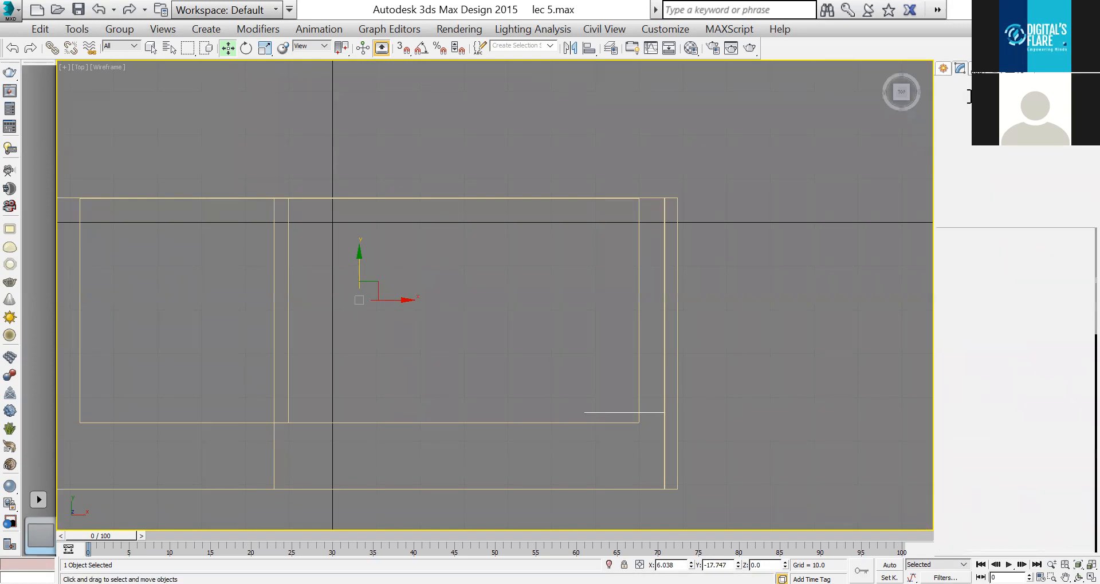
left_click(959, 68)
left_click(1020, 110)
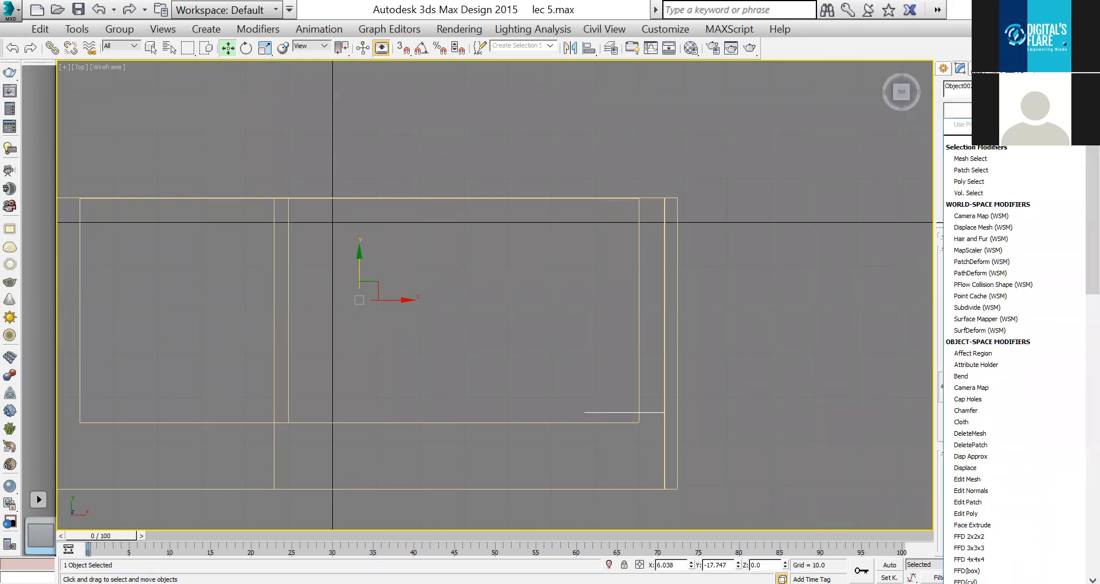
left_click(668, 422)
Thicken the cloned panel with a Shell modifier of outer amount 2, and convert the result to an Editable Poly.
scroll(666, 424, "up", 5)
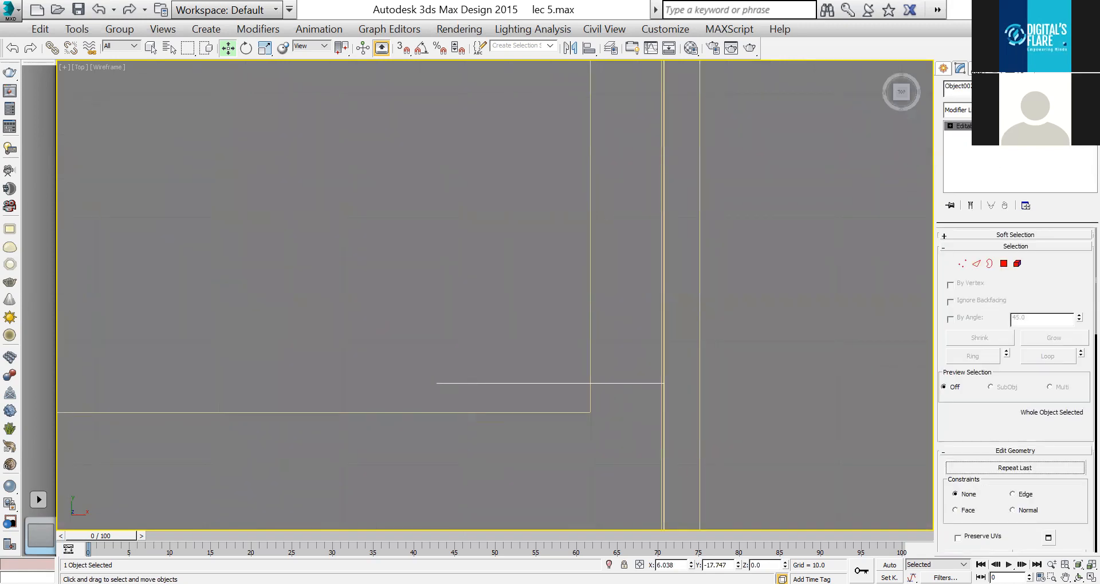
left_click(986, 110)
scroll(973, 167, "down", 15)
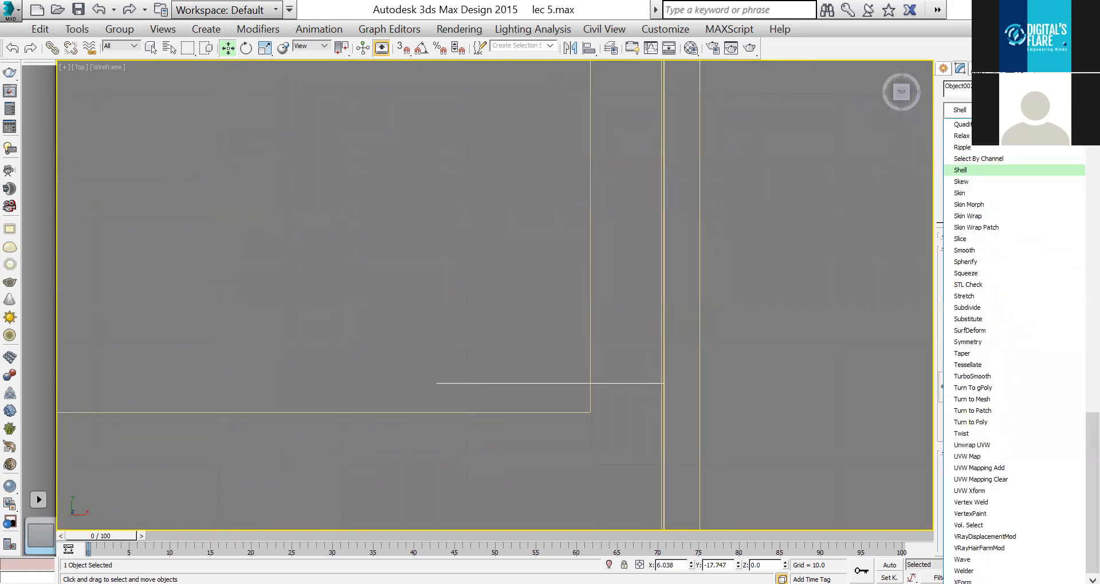
left_click(973, 170)
double_click(1037, 273)
type("2")
key("Return")
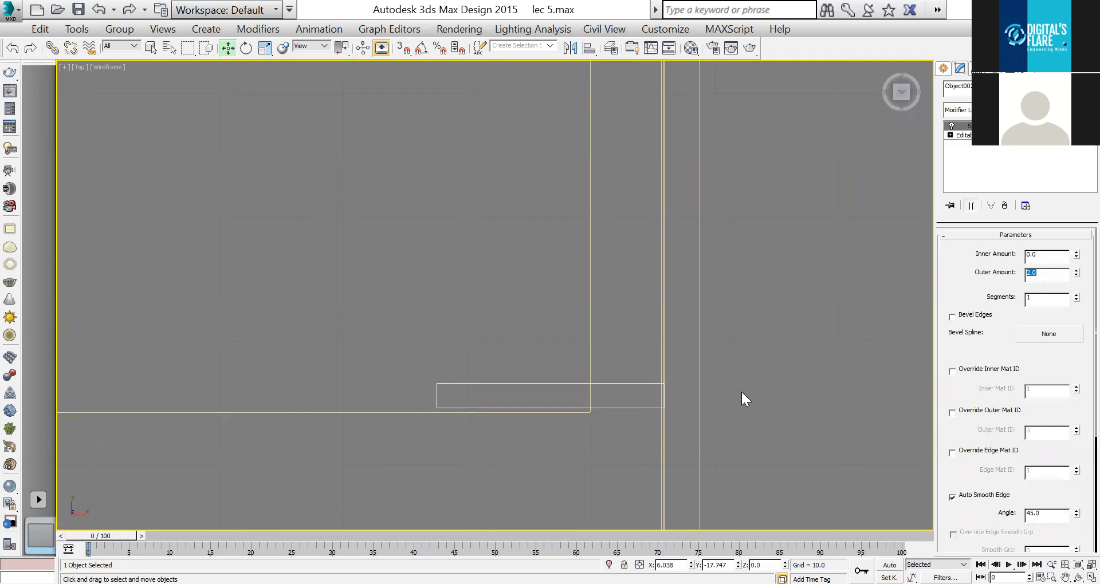
right_click(648, 346)
mouse_move(687, 499)
left_click(872, 512)
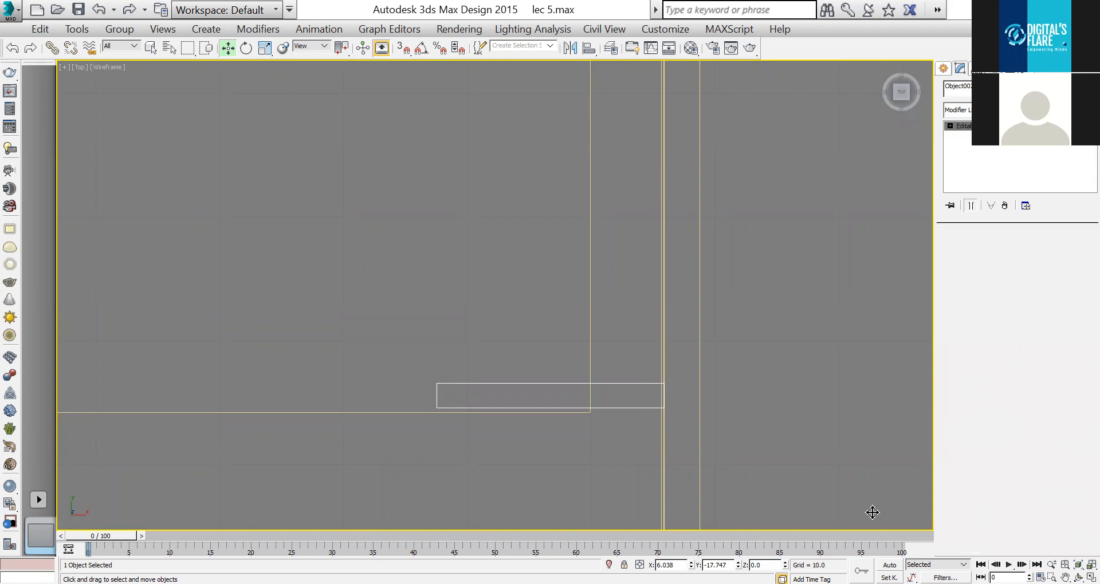
Nudge the thickened panel forward in plan to Y -18.034 and check its placement in perspective.
scroll(589, 409, "down", 3)
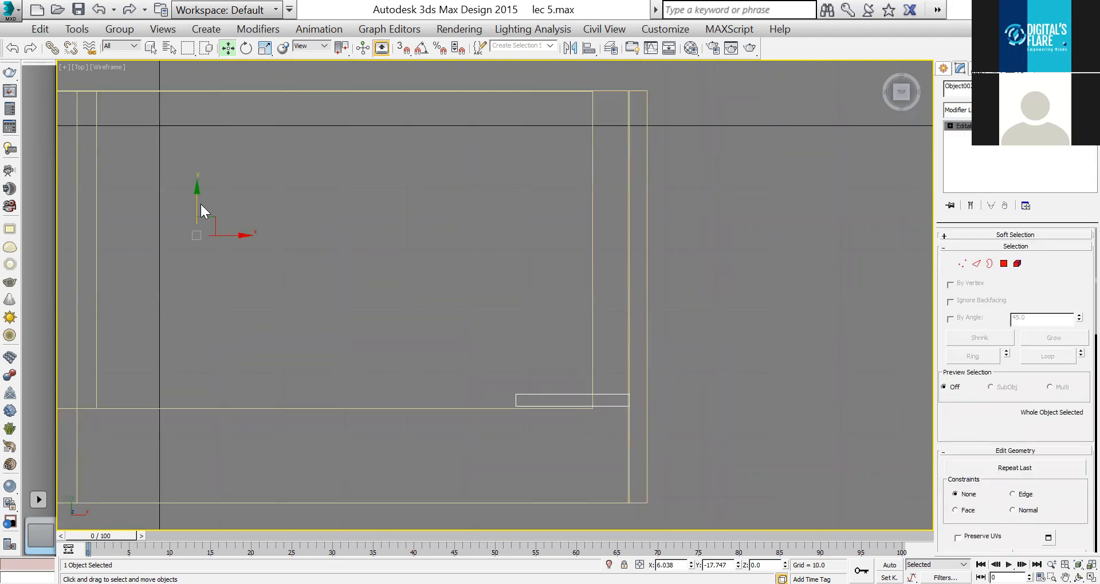
left_click_drag(198, 204, 199, 205)
key("alt+w")
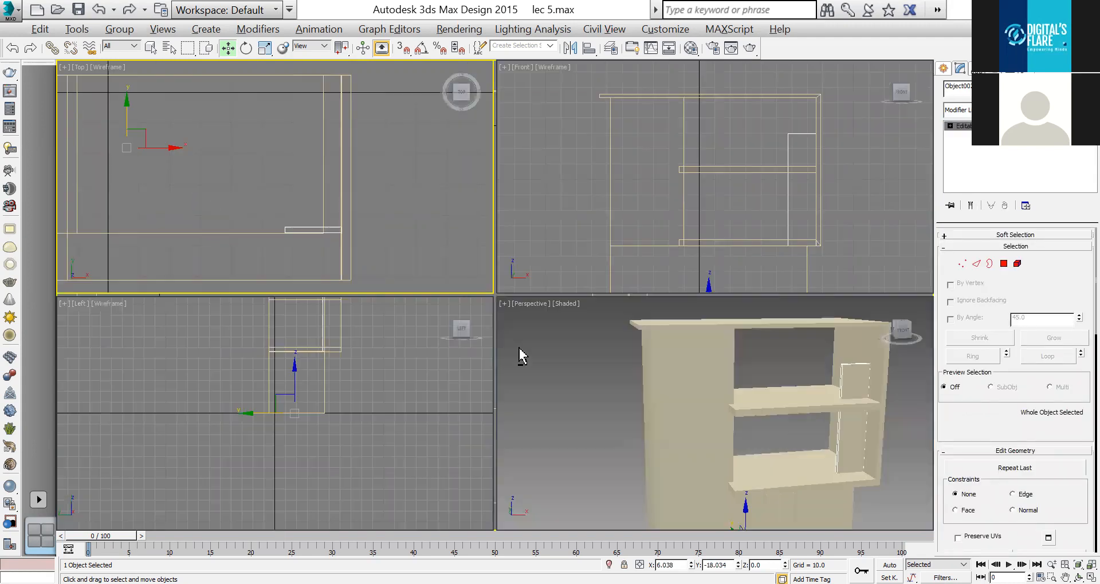
right_click(521, 356)
key("alt+w")
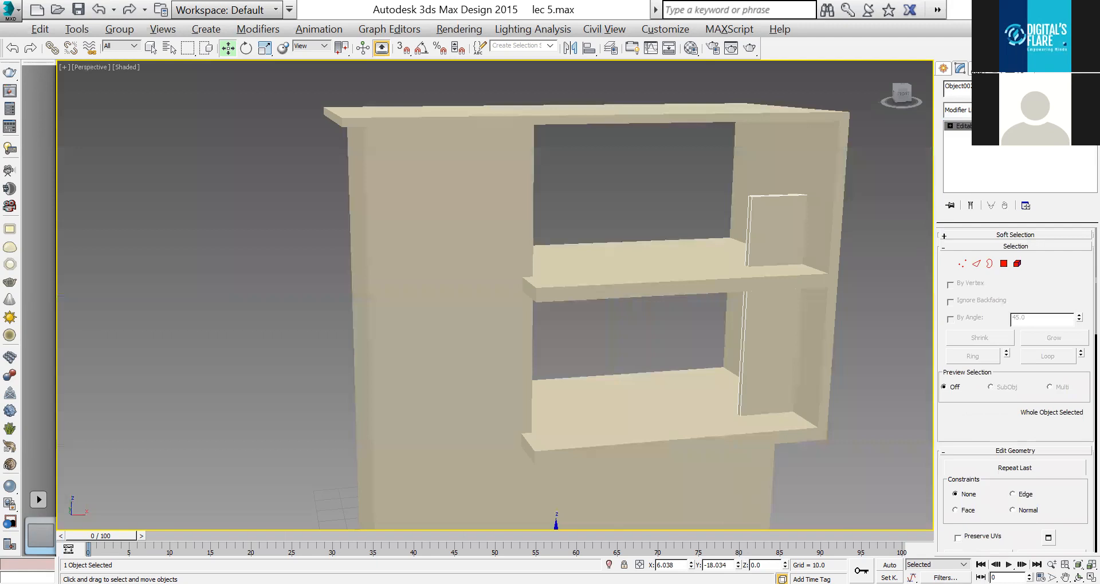
Move the middle shelf's front vertices back in plan to make the shelf shallower.
left_click(402, 254)
key("alt+w")
right_click(404, 257)
key("alt+w")
scroll(481, 359, "down", 5)
left_click(962, 264)
left_click_drag(589, 369, 143, 504)
left_click_drag(455, 382, 455, 366)
left_click(962, 263)
Move the outer frame's front vertices back in plan so its front edge lines up with the middle shelf's.
left_click_drag(565, 411, 519, 425)
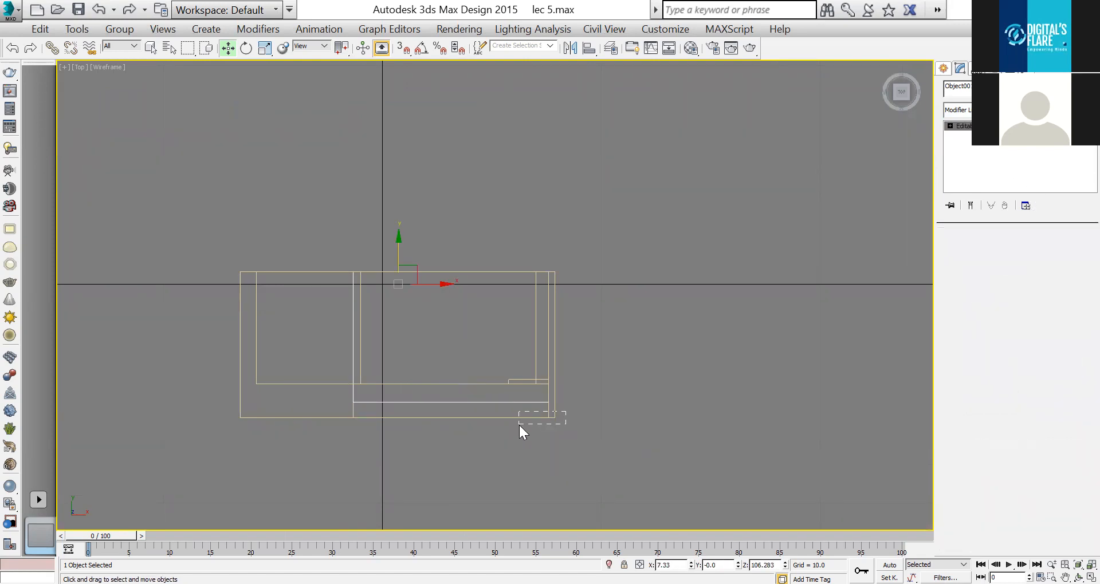
left_click(963, 263)
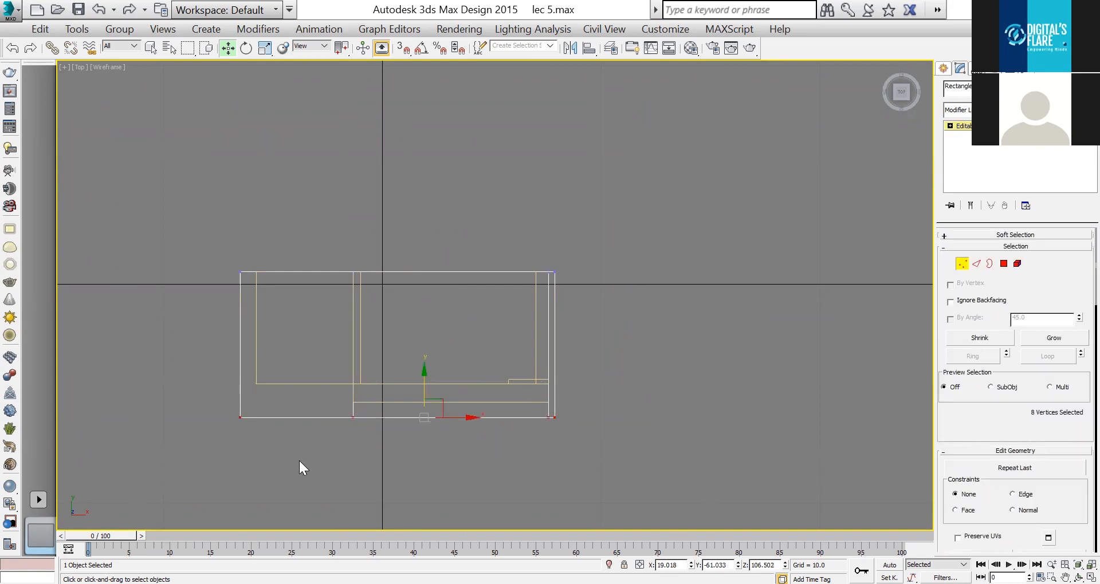
left_click_drag(419, 380, 419, 366)
left_click(962, 263)
key("alt+w")
right_click(827, 443)
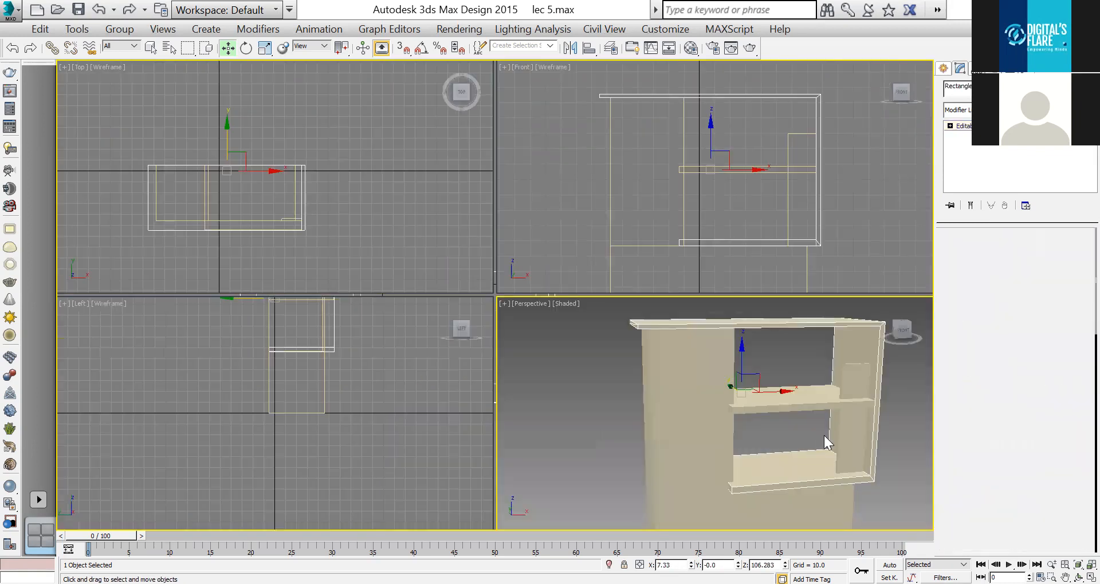
key("alt+w")
Move the thickened vertical panel forward in plan to Y -21.938, just behind the shelf's front edge.
left_click(781, 382)
key("alt+w")
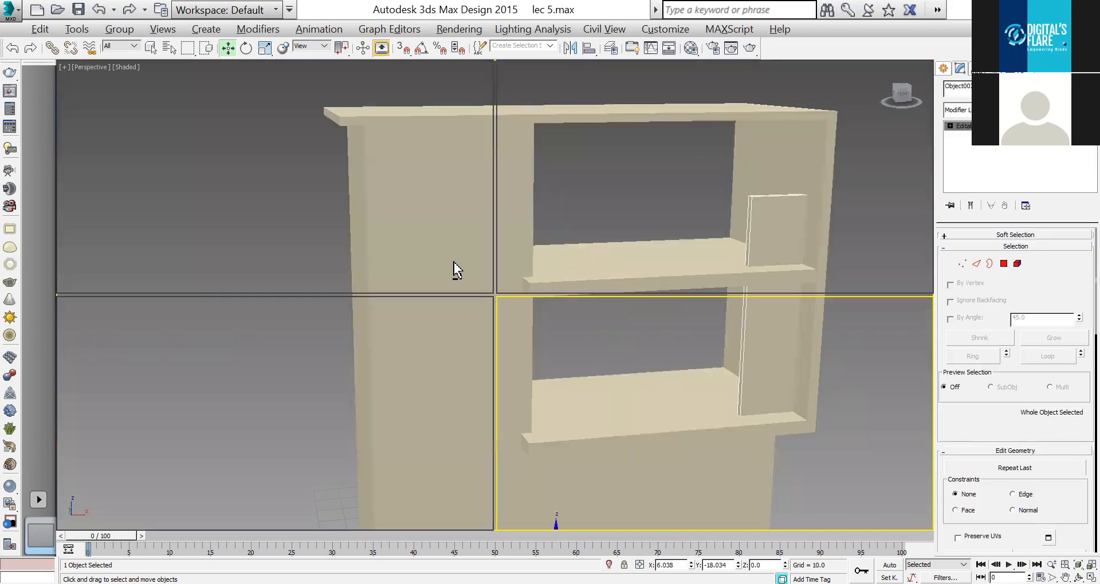
right_click(397, 293)
key("alt+w")
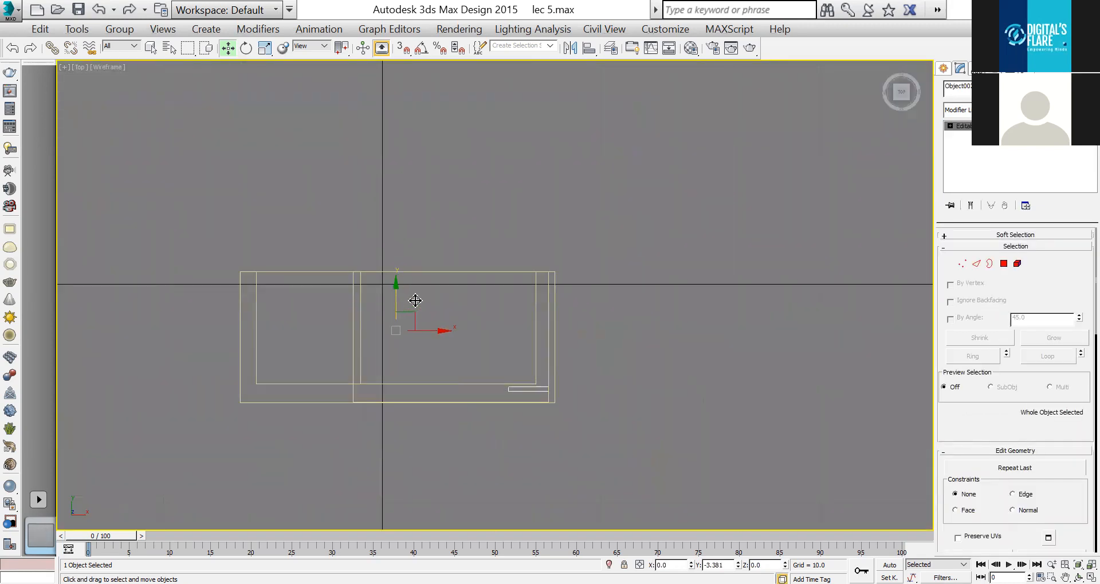
key("alt+w")
right_click(776, 404)
key("alt+w")
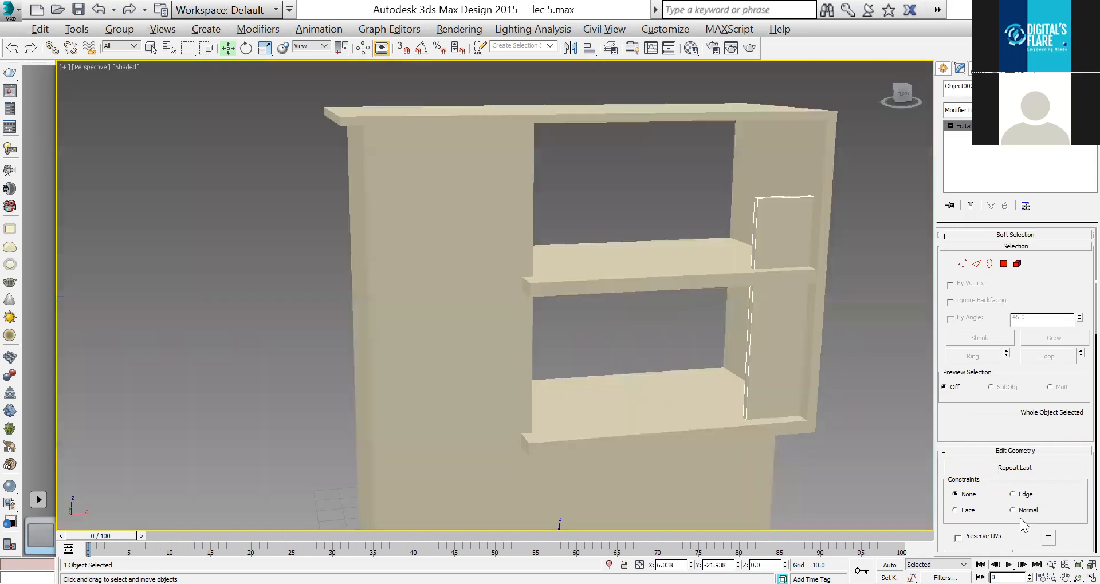
Create a separate shape from the middle shelf's upper front edge and its adjoining upper end edge near the tower.
left_click_drag(541, 310, 588, 301)
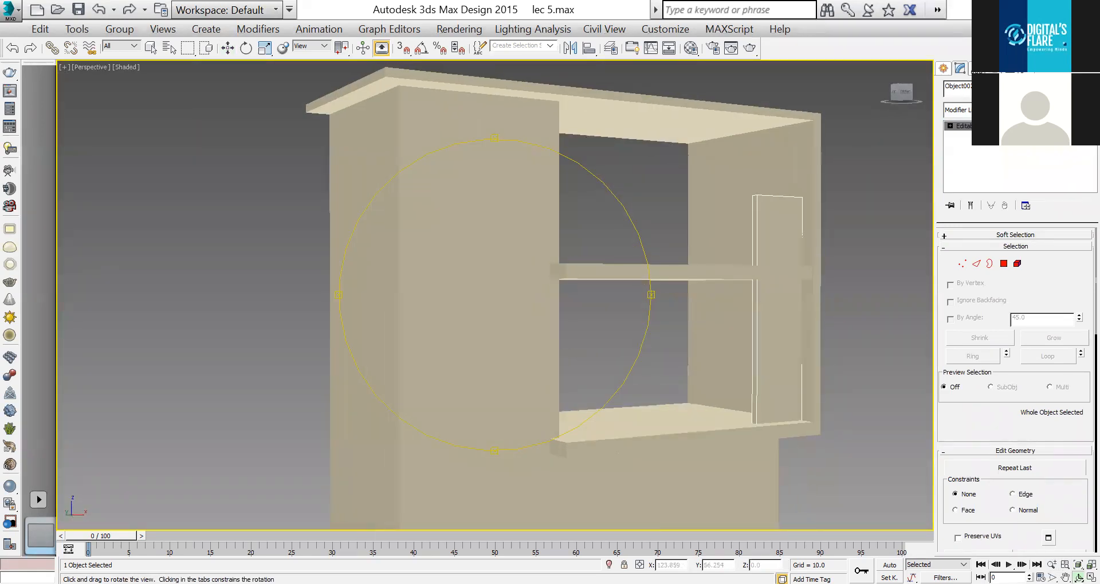
mouse_move(491, 326)
left_mouse_down()
mouse_move(496, 359)
mouse_move(476, 327)
mouse_move(484, 321)
left_mouse_up()
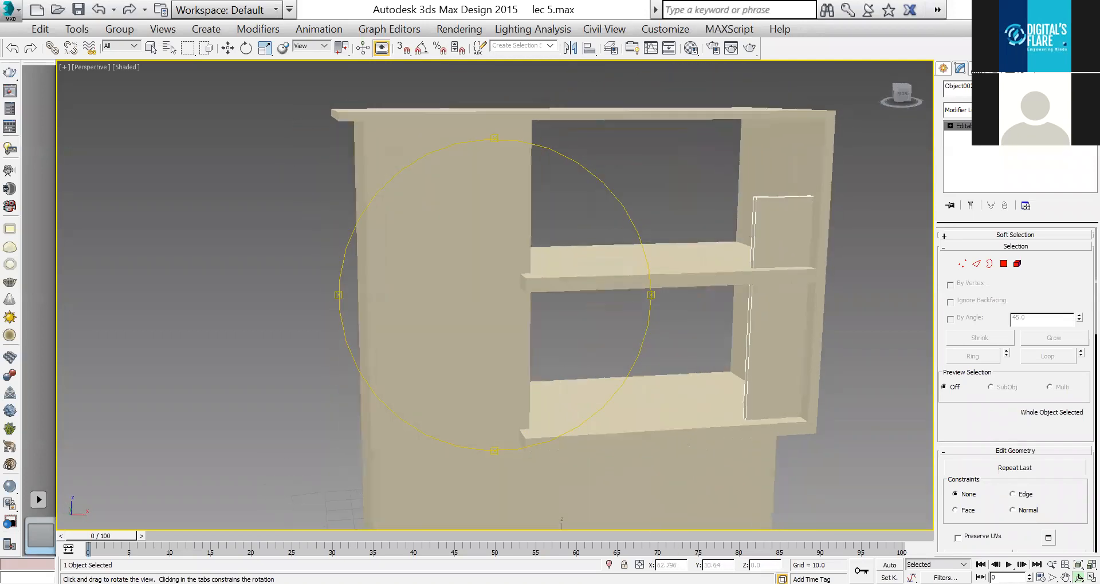
left_click_drag(582, 310, 625, 389)
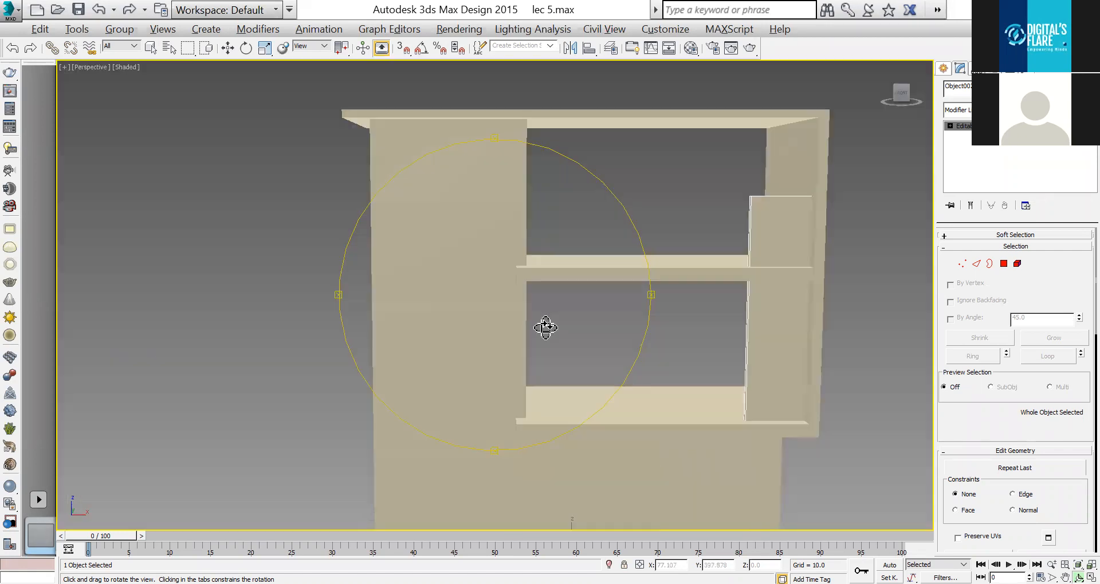
left_click_drag(545, 324, 672, 342)
key("w")
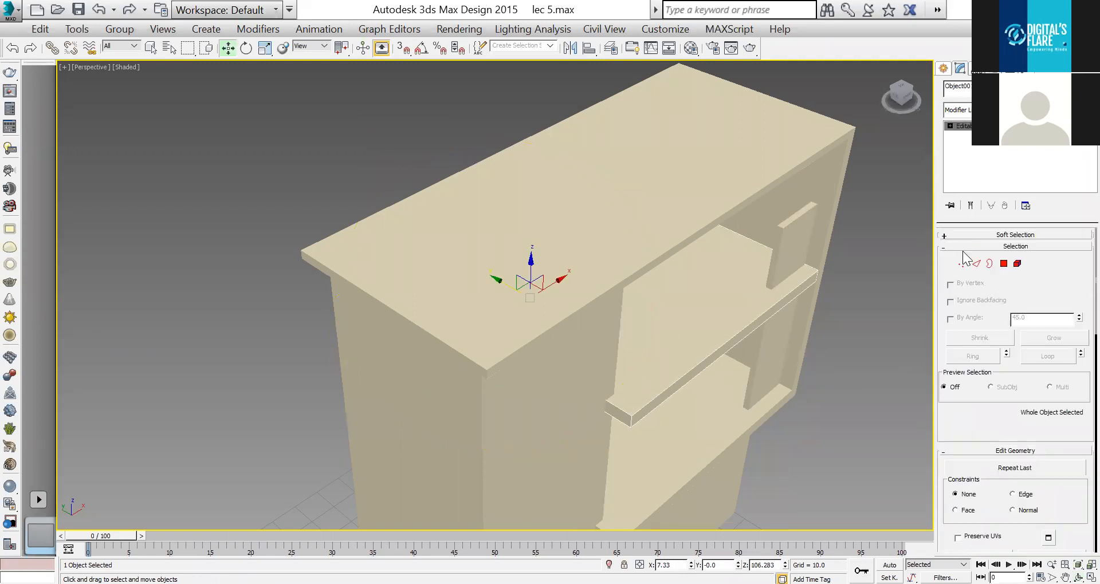
key("2")
left_click(676, 380)
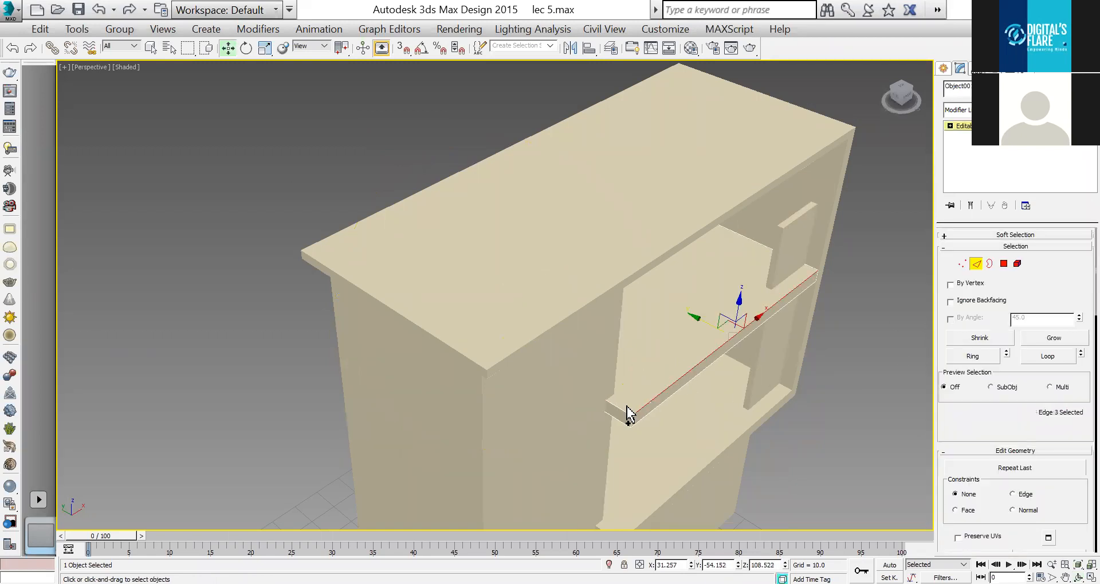
left_click(617, 407, "ctrl")
scroll(1067, 355, "down", 5)
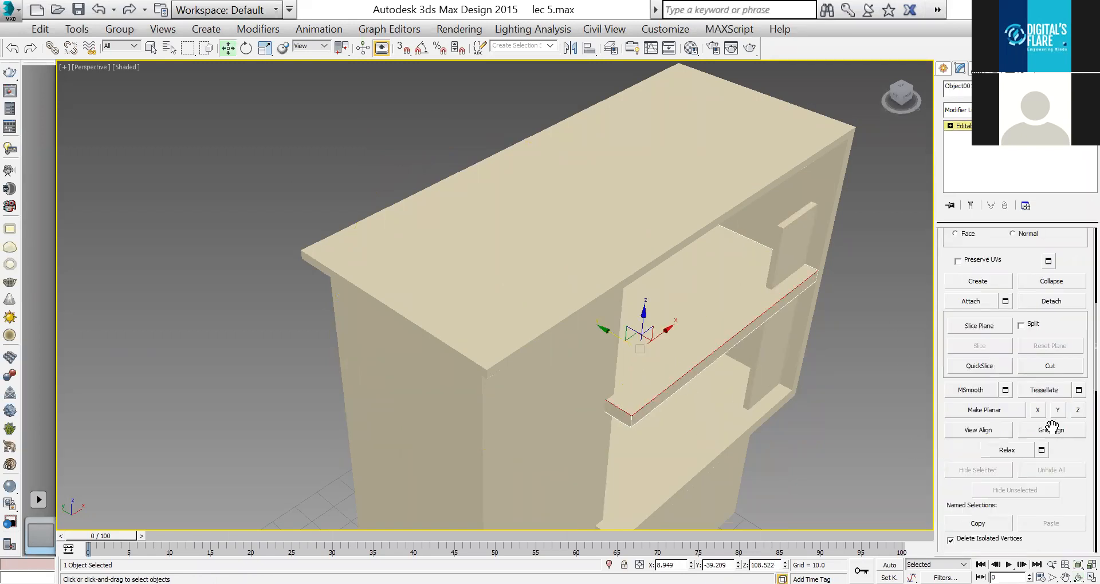
scroll(1066, 338, "down", 5)
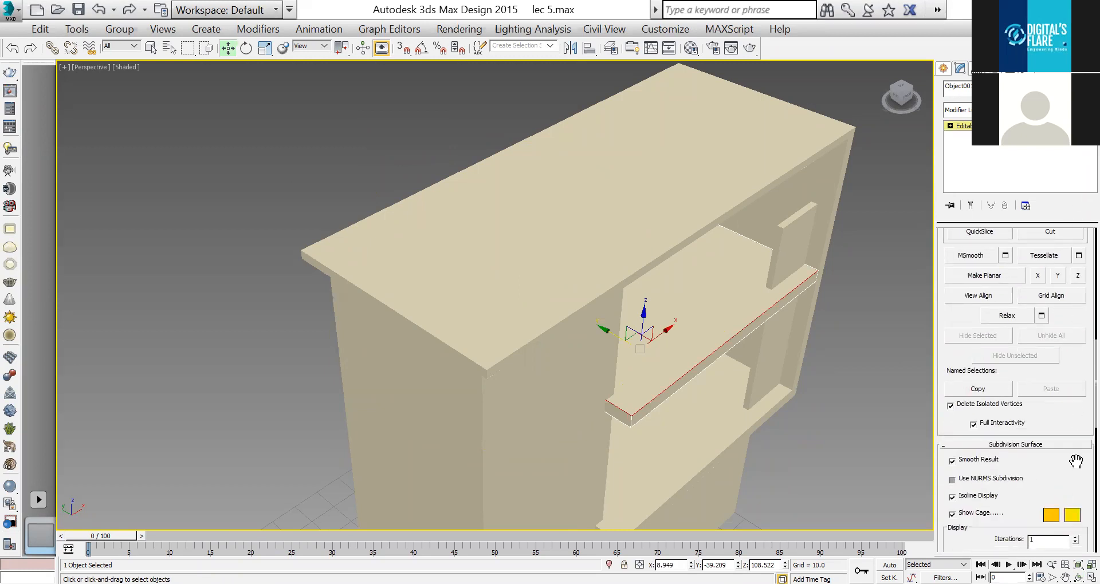
scroll(1068, 356, "down", 8)
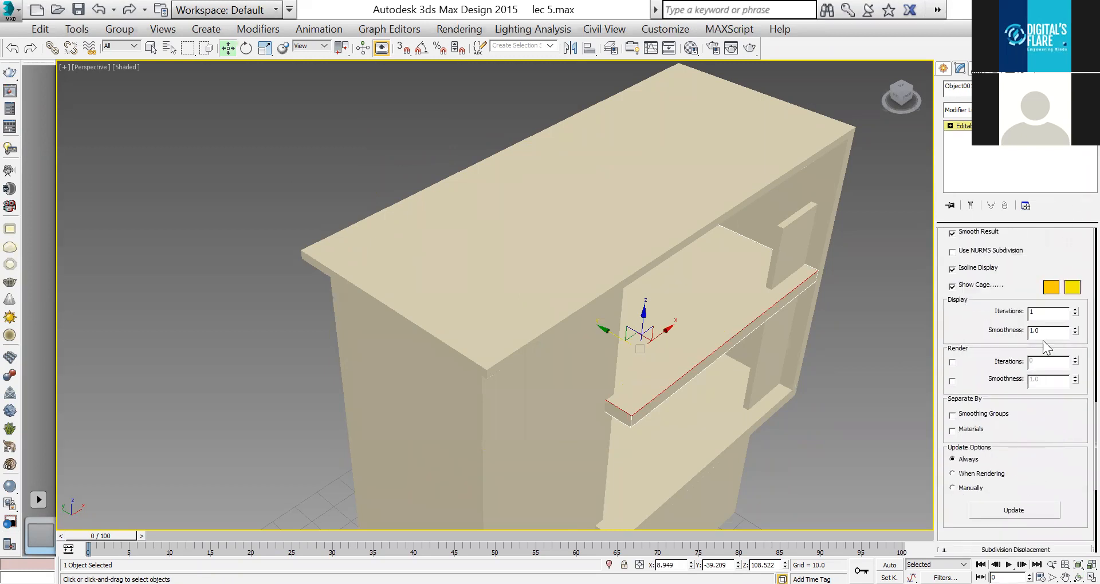
left_click(1025, 471)
left_click(563, 310)
left_click(511, 340)
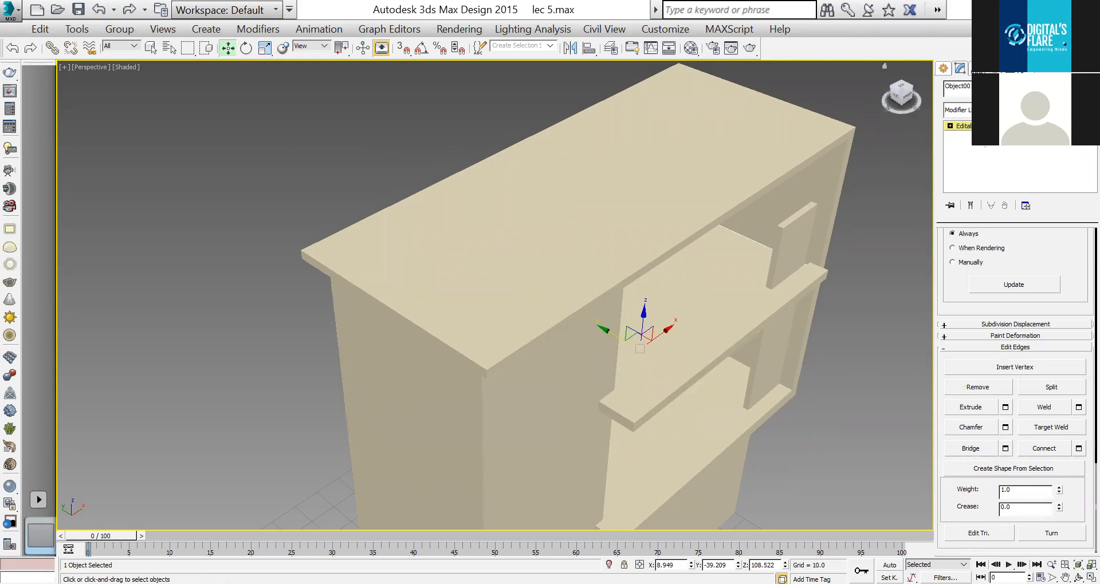
Shorten the new shelf-edge shape by moving its far front vertex along the shelf's front edge toward the tower, to X 9.629.
key("2")
left_click(860, 314)
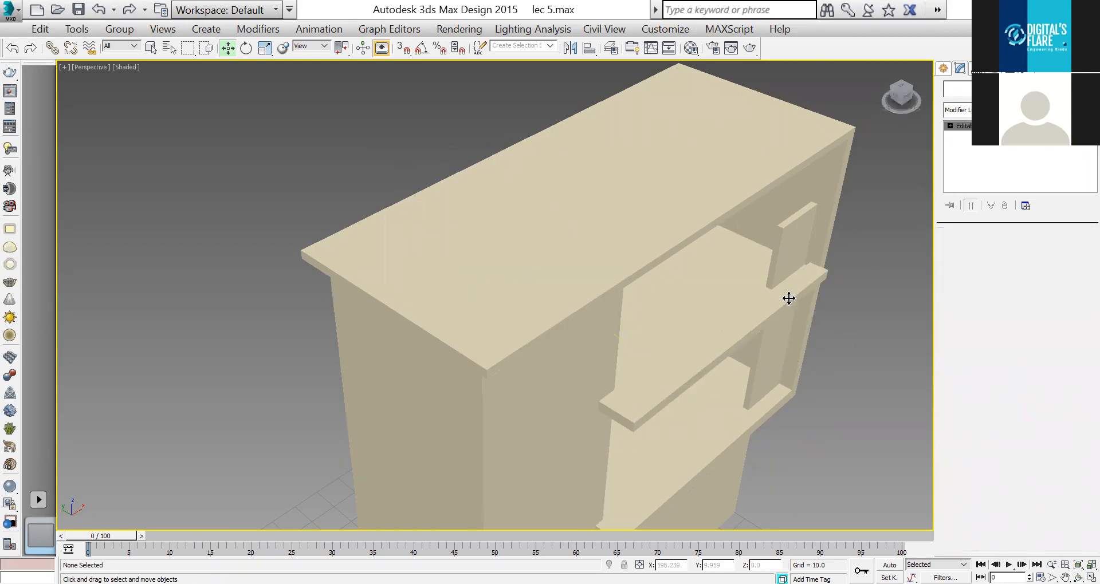
left_click(789, 299)
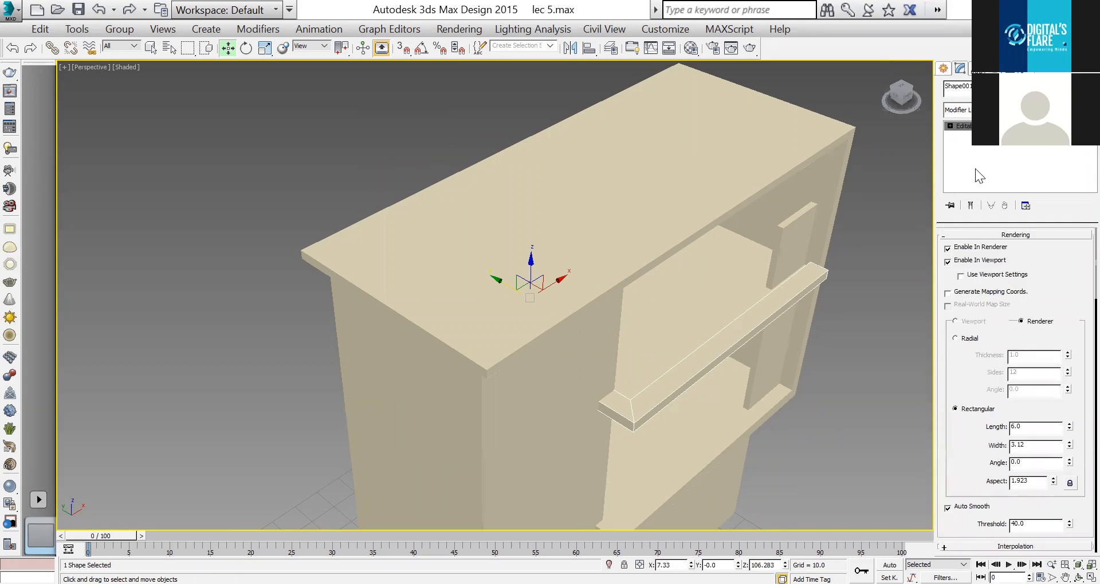
left_click(947, 261)
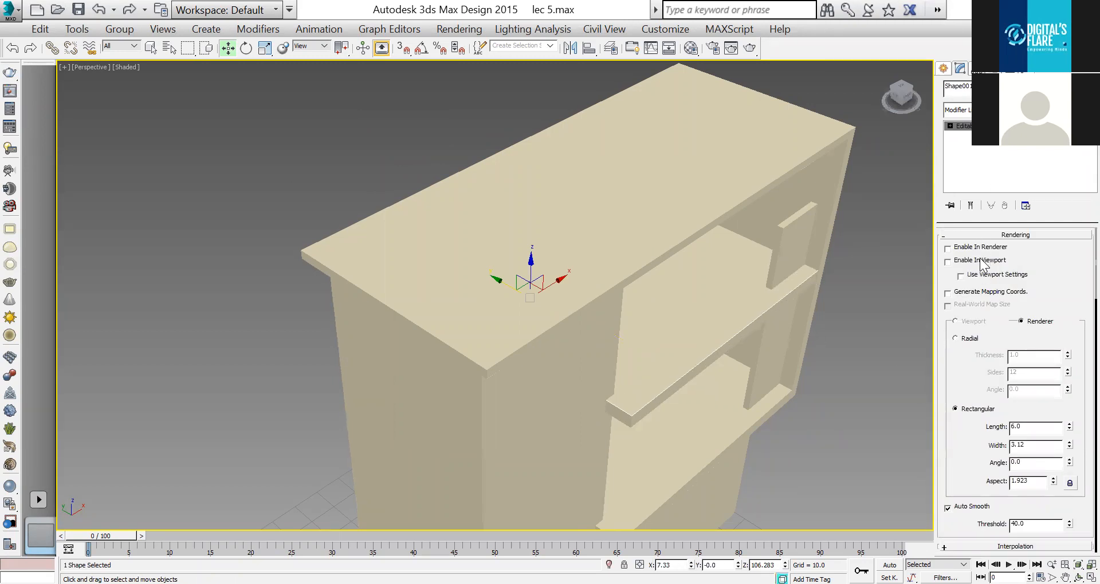
left_click(983, 259)
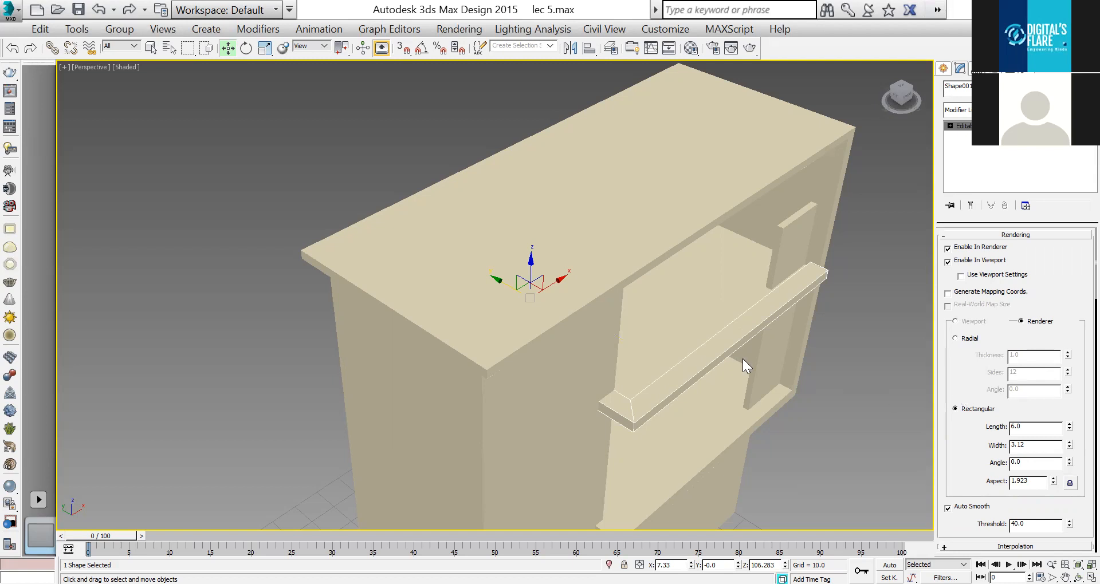
left_click(950, 125)
left_click(964, 135)
left_click_drag(867, 223, 744, 351)
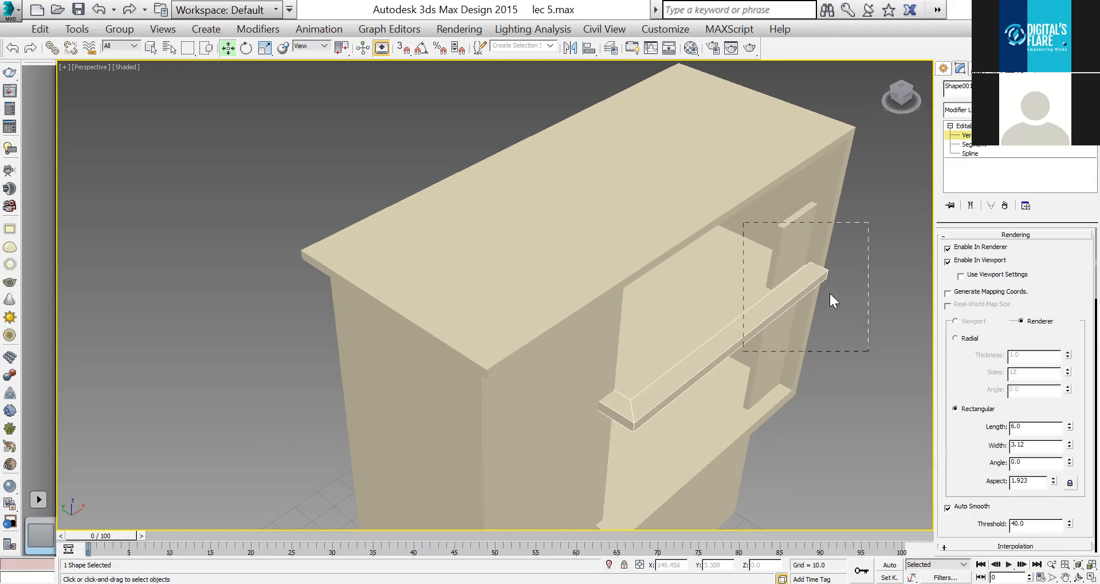
left_click_drag(788, 286, 690, 351)
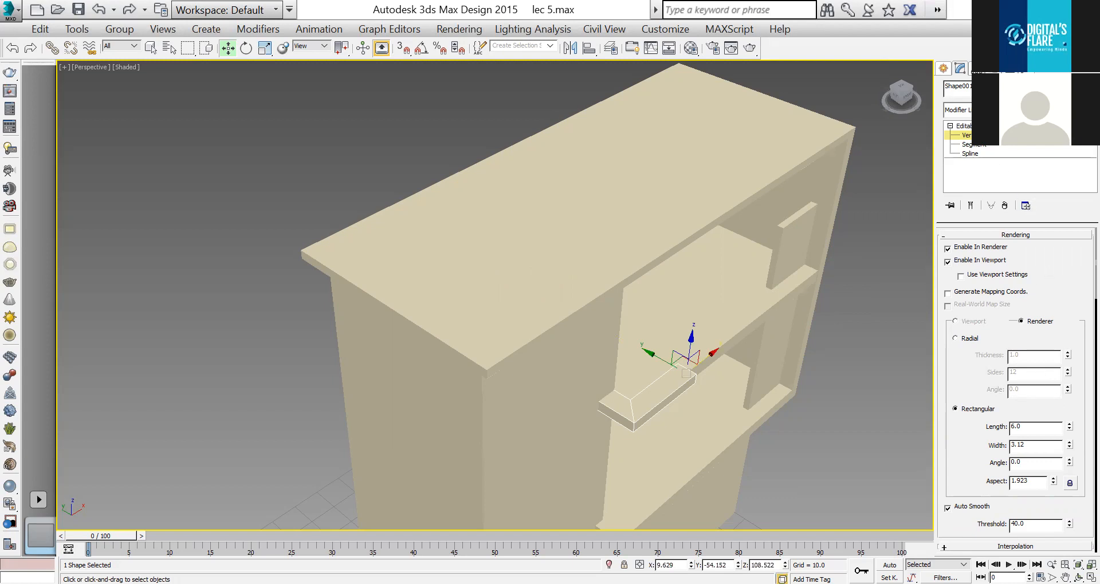
Set the edge shape's rectangular length to 1.2 and shift its vertices inward in plan so it sits within the shelf's outline.
left_click(962, 125)
left_click_drag(1069, 426, 1077, 472)
key("alt+w")
right_click(212, 133)
key("alt+w")
scroll(327, 381, "up", 3)
scroll(530, 241, "up", 1)
left_click(967, 135)
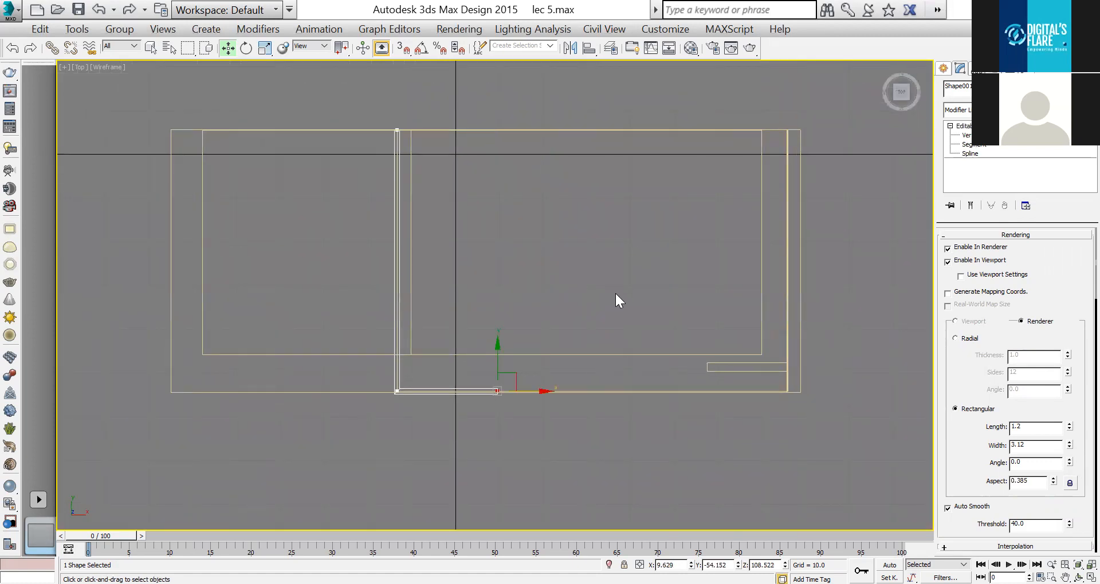
scroll(480, 397, "up", 4)
left_click_drag(527, 342, 542, 335)
scroll(452, 343, "down", 3)
middle_click_drag(420, 351, 422, 399)
scroll(423, 398, "down", 3)
left_click(396, 333)
scroll(399, 345, "up", 2)
mouse_move(431, 460)
left_mouse_down()
mouse_move(441, 457)
mouse_move(434, 447)
left_mouse_up()
Move the edge shape's rear vertex forward in plan to Y -45.581, so the short leg ends at the tower's front face.
left_click_drag(457, 162, 335, 243)
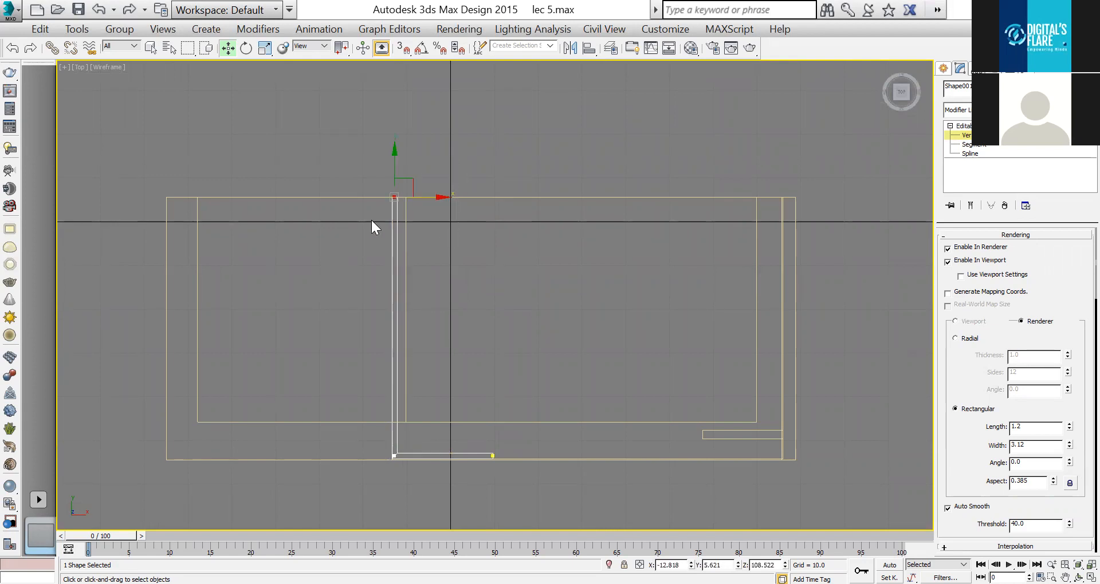
left_click_drag(394, 155, 447, 383)
key("alt+w")
middle_click(794, 460)
key("alt+w")
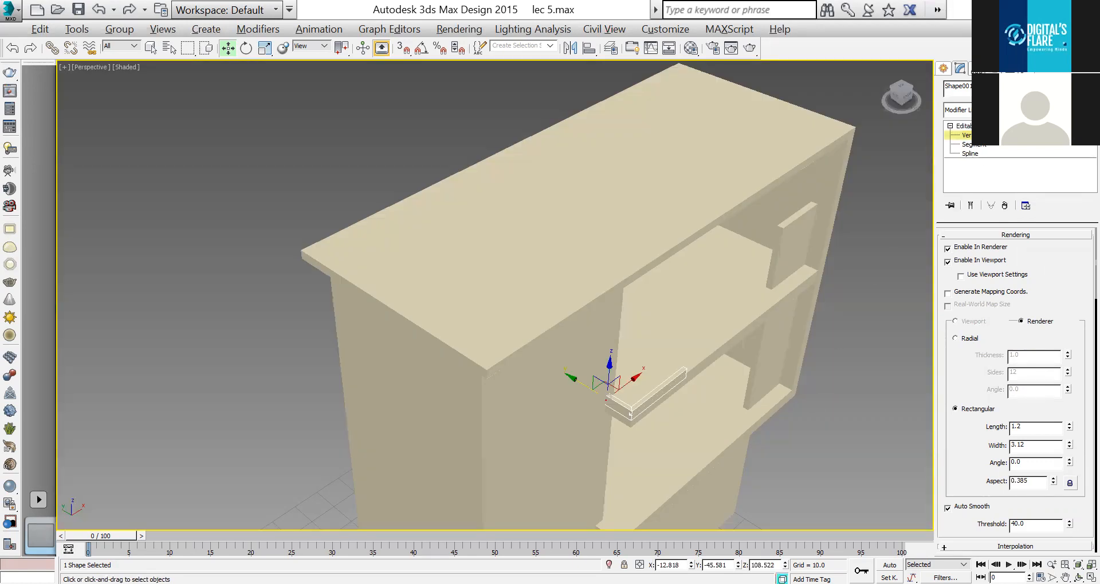
Set the edge shape's rectangular width to 10.265 and raise it by 5.367 onto the middle shelf's top surface.
left_click(978, 127)
left_click_drag(1069, 446, 1066, 427)
key("f")
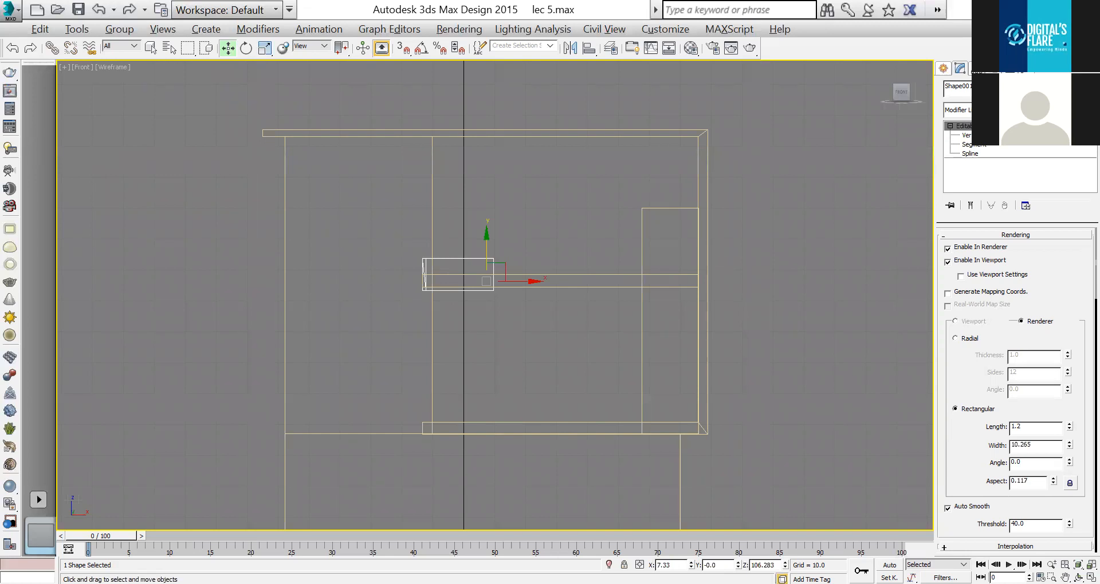
left_click_drag(479, 251, 487, 236)
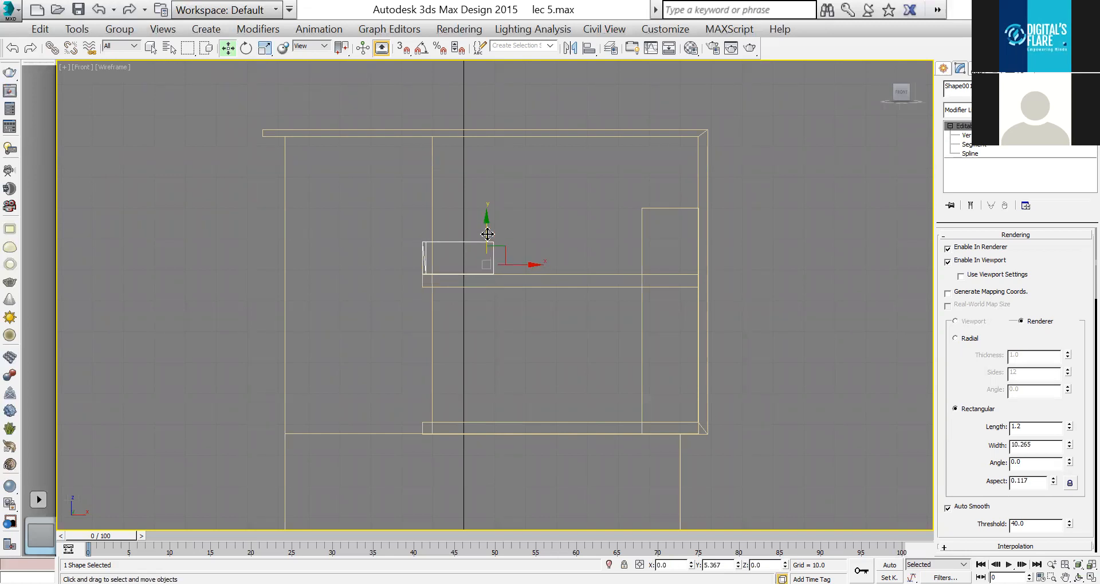
Convert the railing shape to an Editable Poly and raise its top vertices to Z 128.631.
right_click(485, 231)
mouse_move(572, 389)
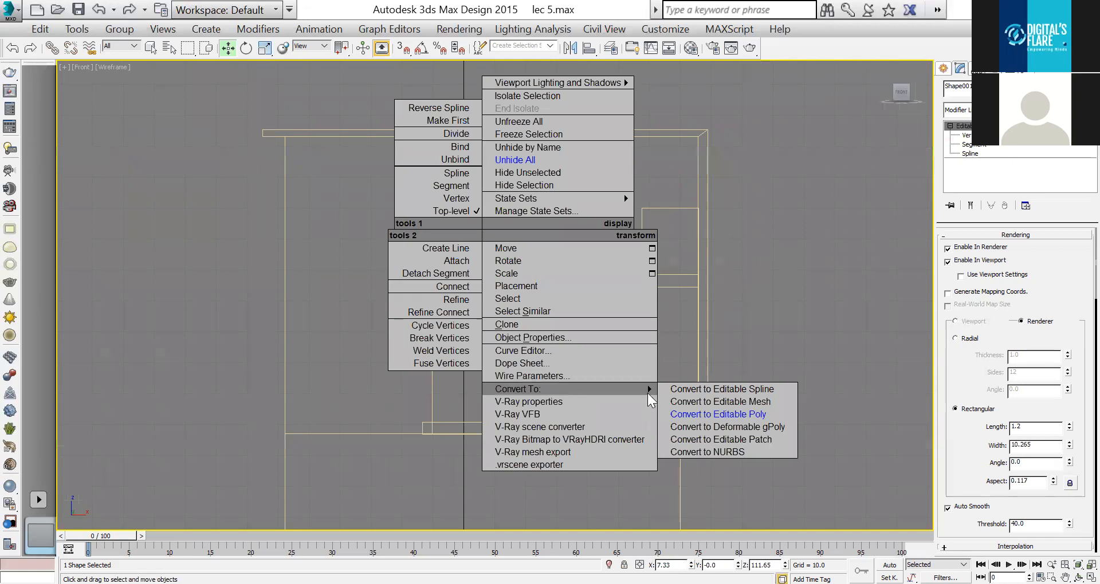
left_click(694, 414)
left_click_drag(508, 226, 412, 248)
left_click_drag(448, 216, 454, 185)
left_click(980, 127)
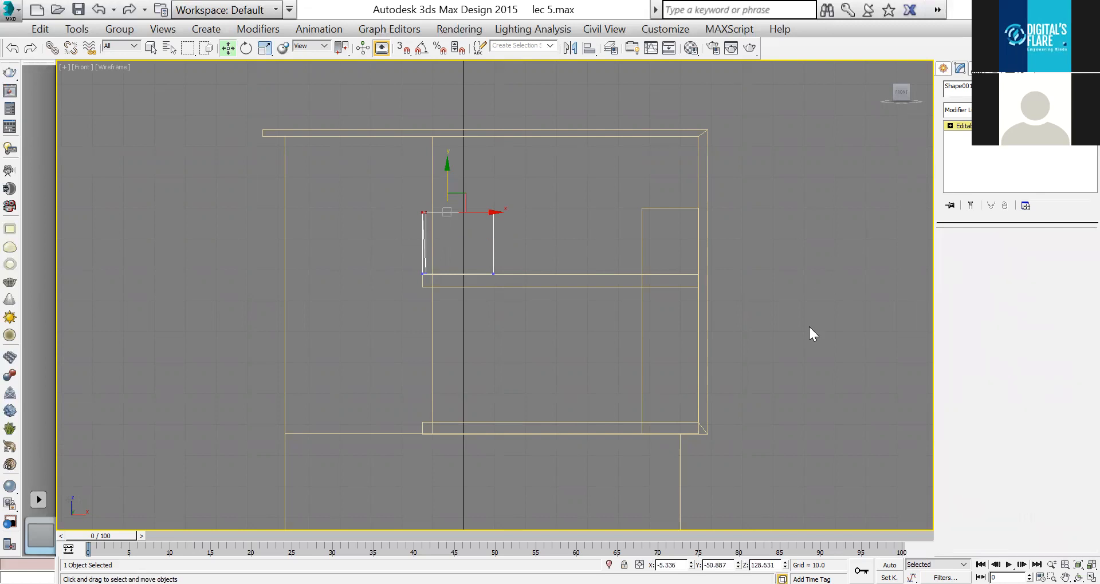
key("alt+w")
right_click(823, 401)
key("alt+w")
left_click(849, 448)
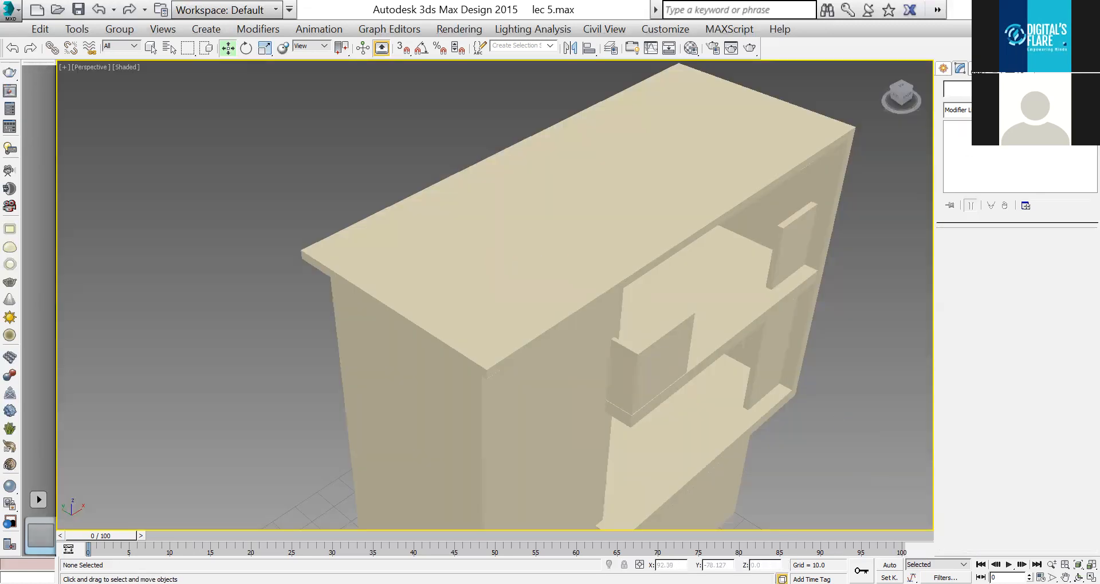
Scale the railing and the vertical panel to 80% in height and move the panel down onto the bottom slab.
key("f")
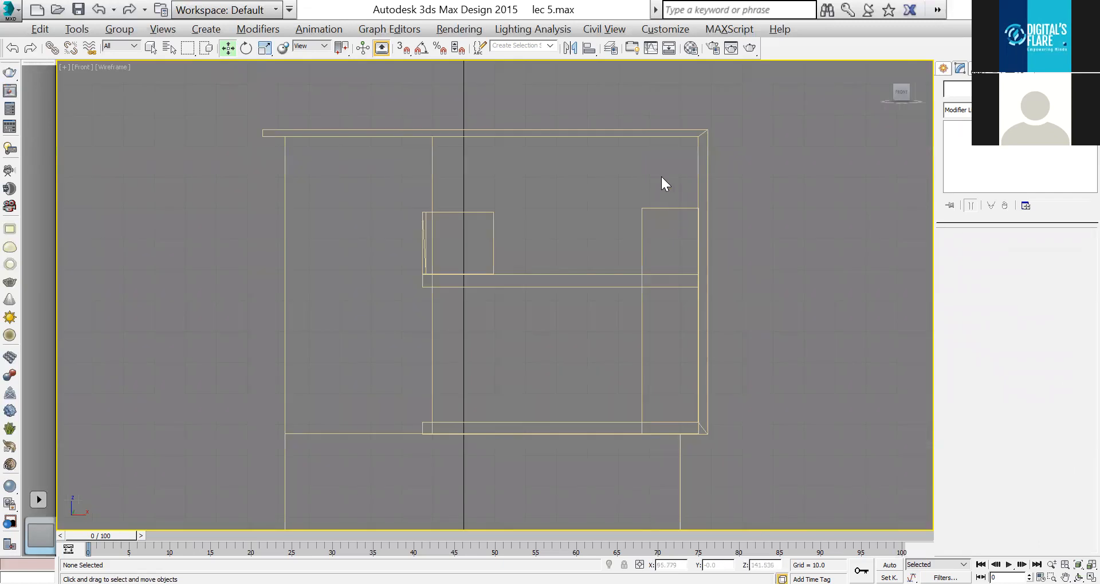
left_click_drag(472, 233, 473, 233)
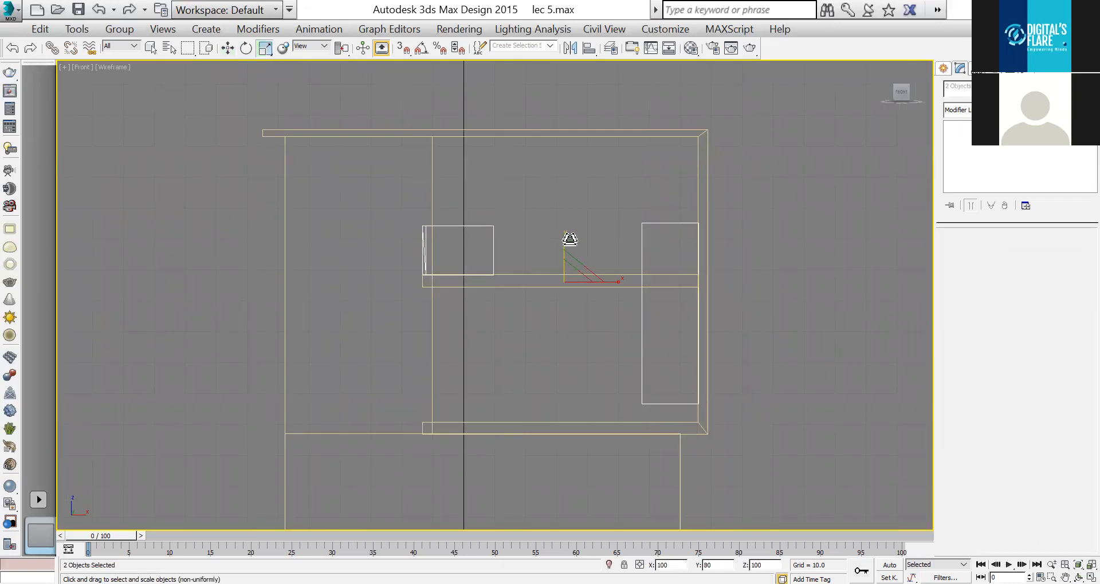
left_click_drag(521, 239, 483, 225)
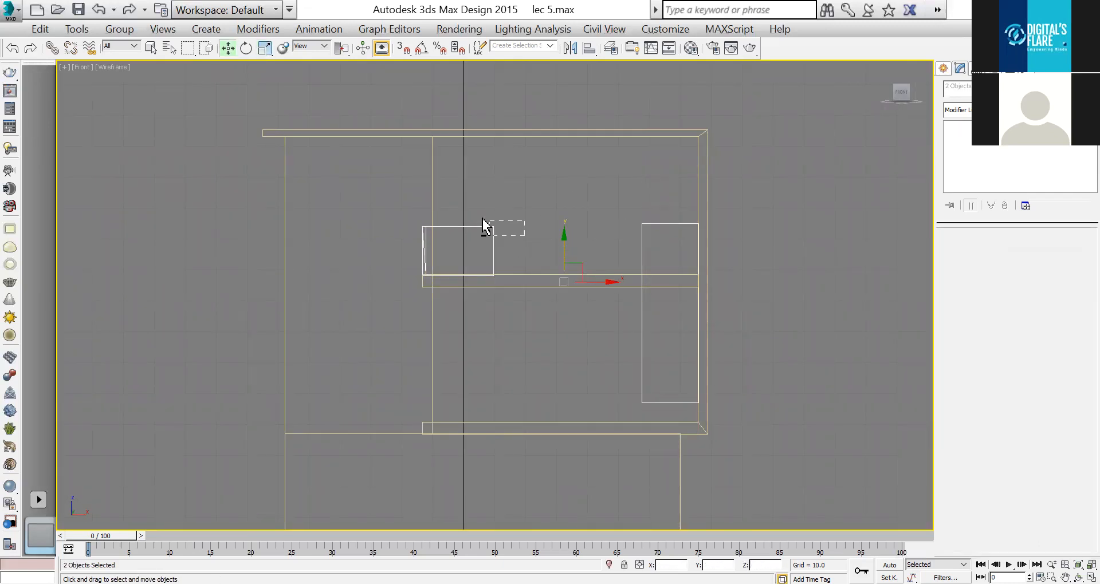
left_click_drag(486, 505, 489, 527)
Lower the railing's top vertices to Z 118.991, level with the vertical panel's top, and inspect the building in perspective.
left_click_drag(466, 225, 463, 223)
left_click(962, 264)
left_click_drag(319, 270, 446, 217)
left_click(962, 126)
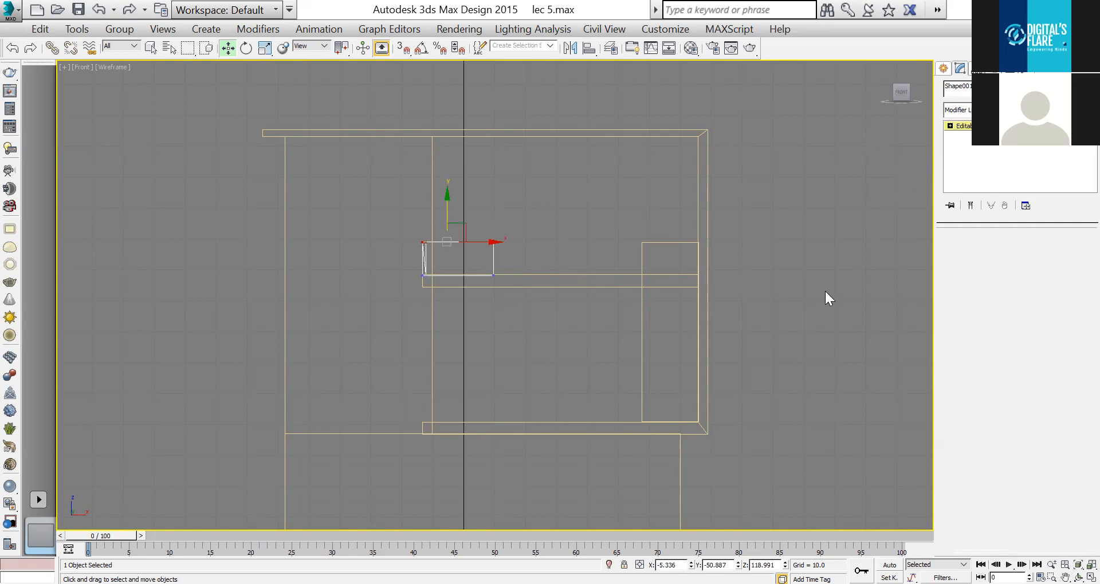
key("alt+w")
right_click(854, 408)
key("alt+w")
left_click(853, 408)
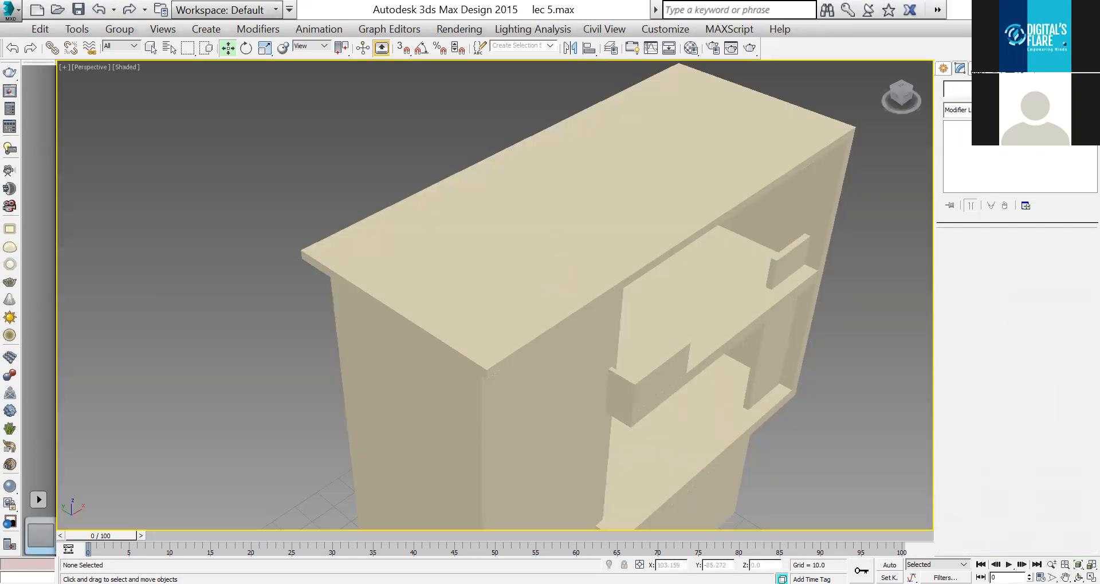
middle_click_drag(572, 297, 541, 444, "alt")
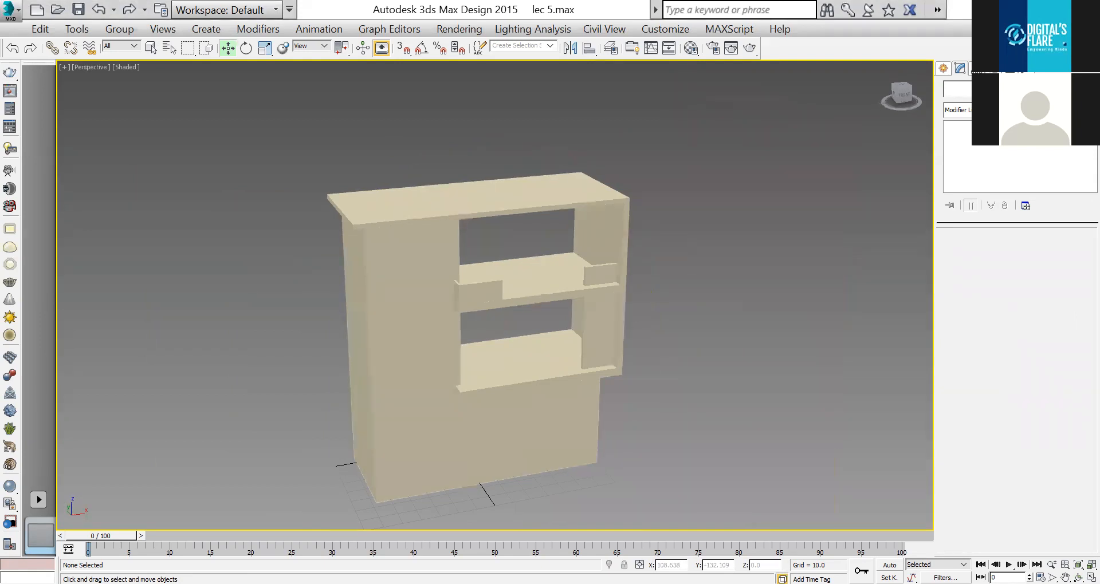
Draw a renderable vertical line in the front view from the bottom slab up to the middle shelf, near the tower.
key("t")
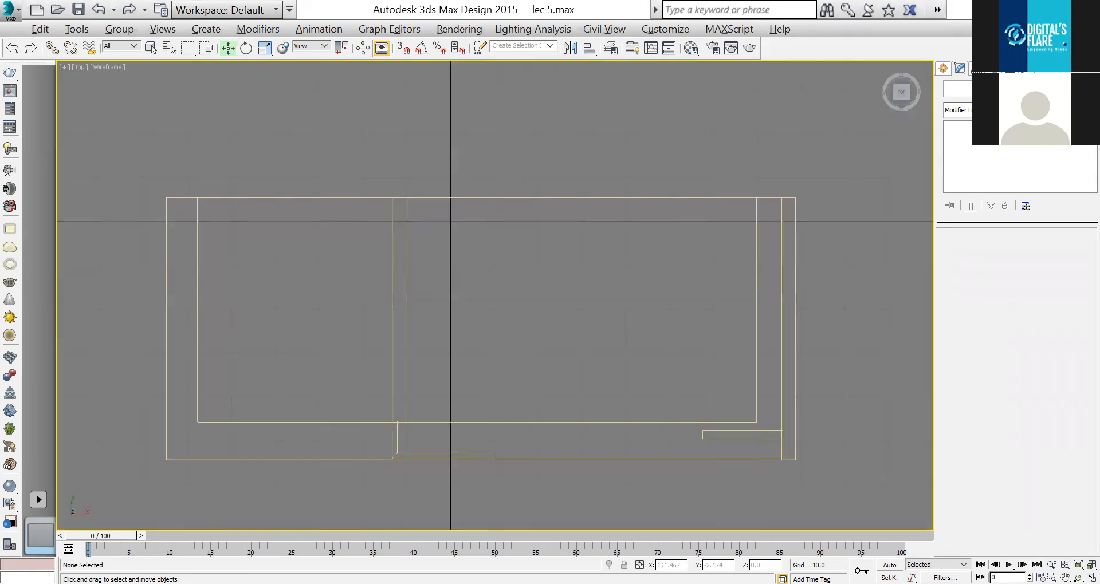
left_click(943, 68)
left_click(964, 92)
left_click(982, 189)
key("alt+w")
right_click(672, 228)
key("alt+w")
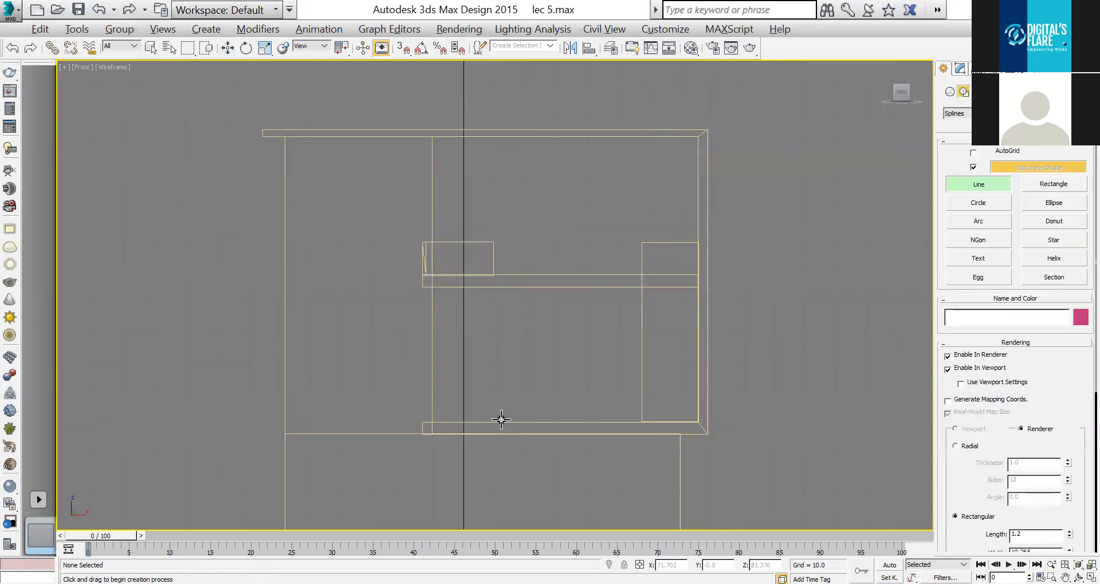
left_click(490, 429)
left_click(490, 332)
right_click(498, 299)
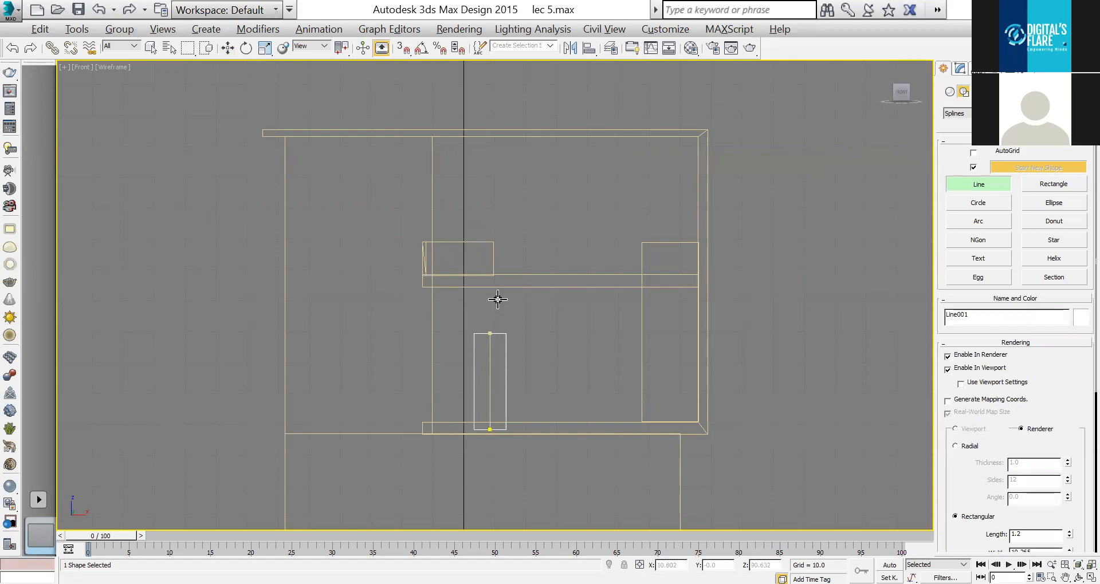
left_click(498, 284)
right_click(500, 289)
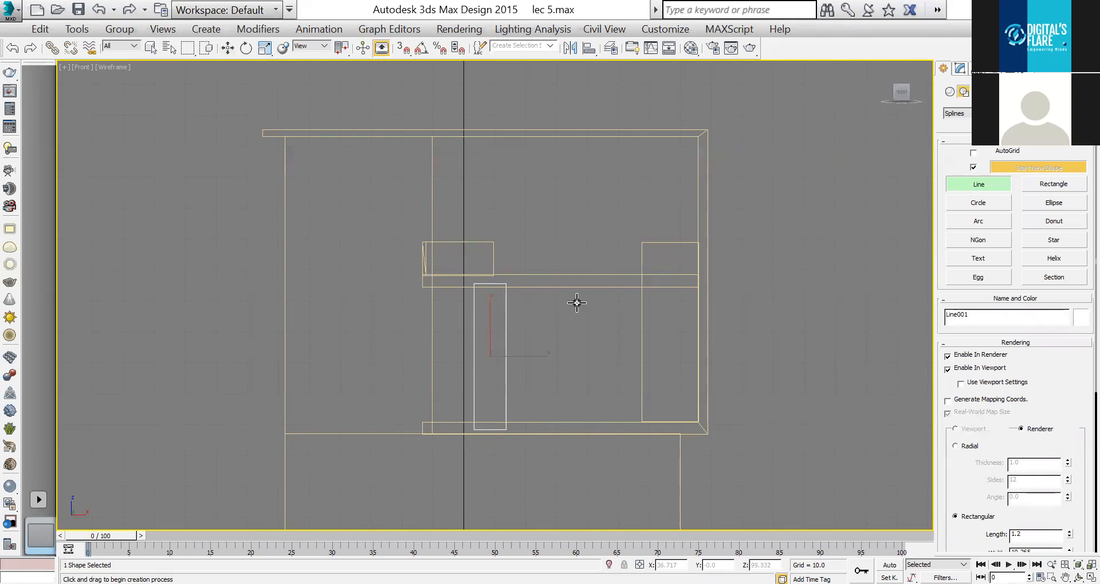
Draw a second, taller vertical line about 87 units long from the bottom slab to just below the roof, midway along the shelves.
left_click(551, 429)
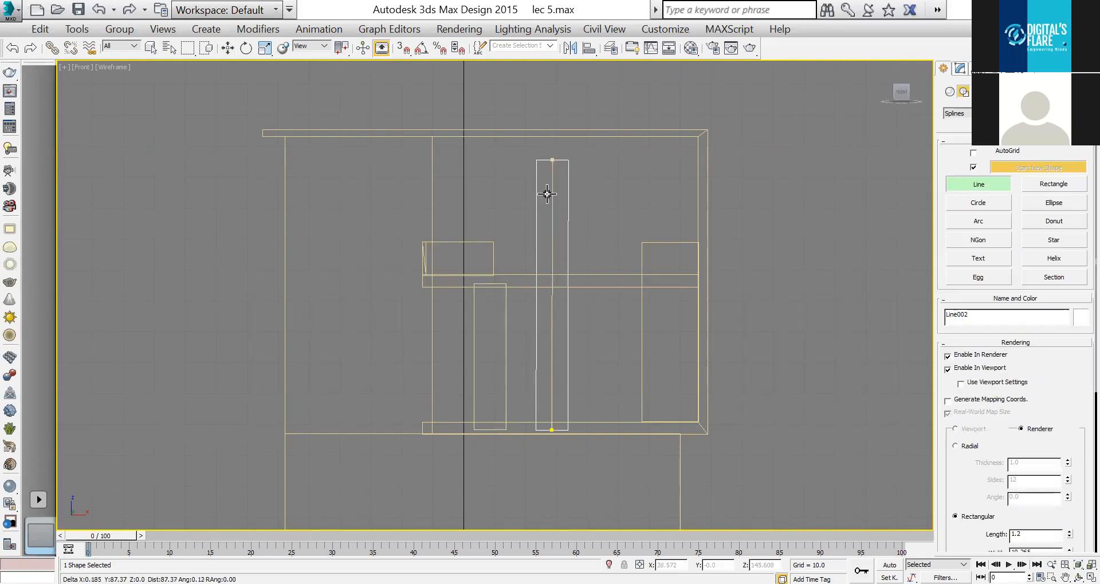
left_click(558, 159)
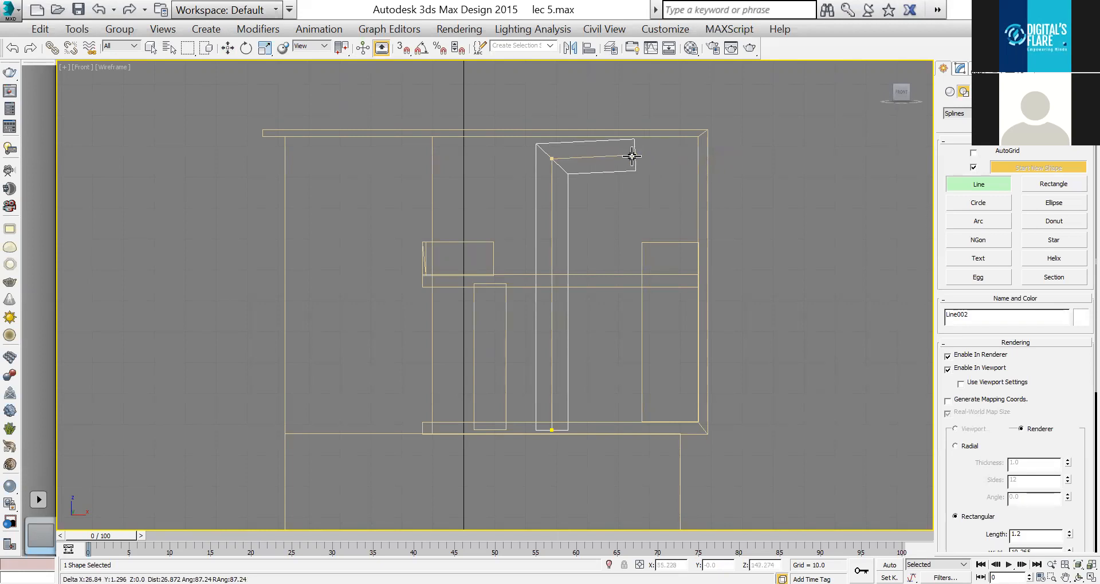
right_click(629, 161)
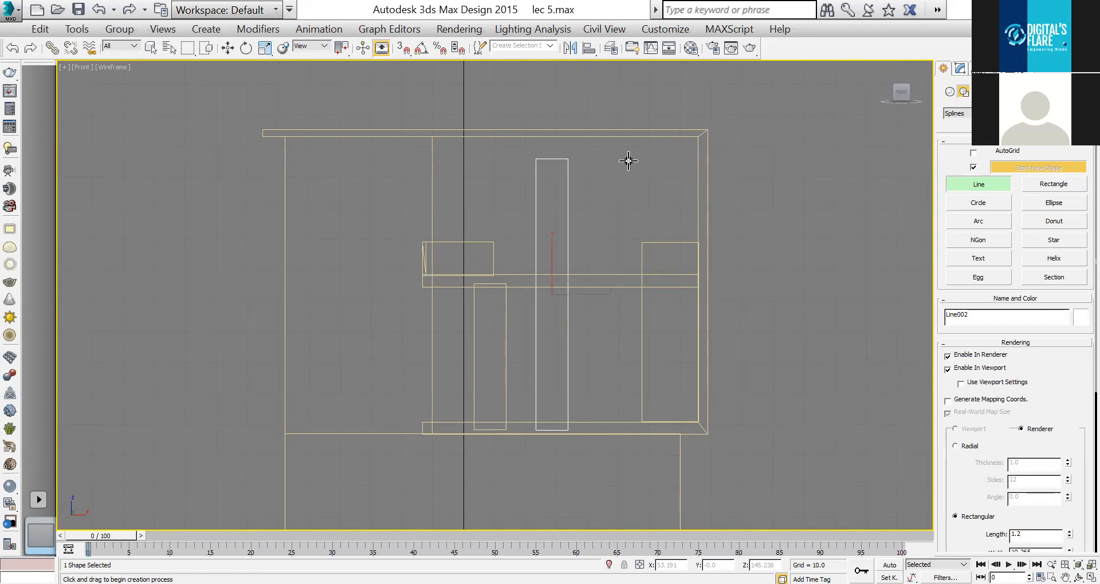
key("w")
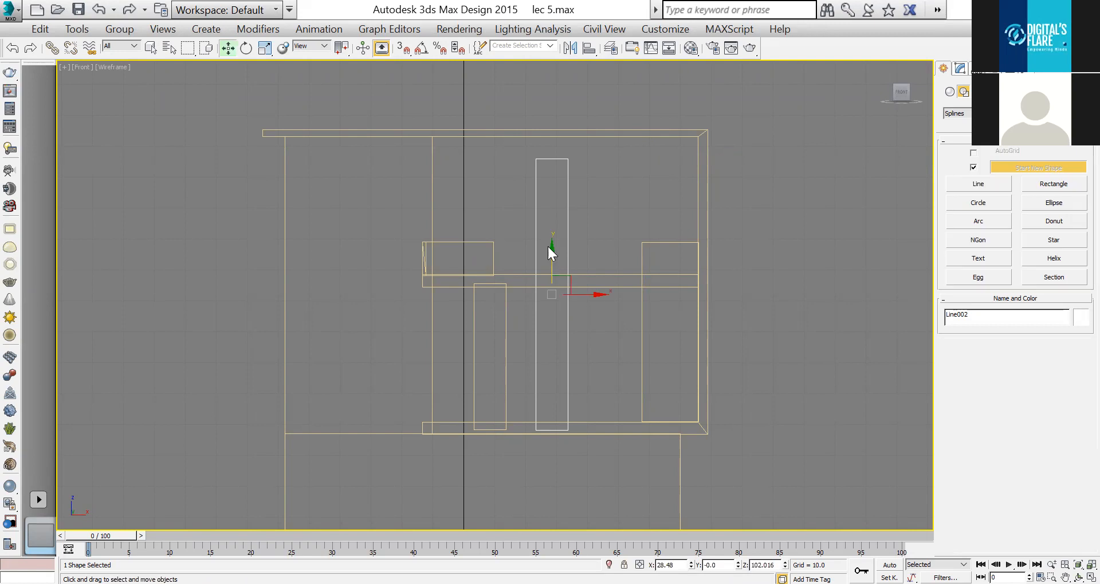
Undo the copy of the vertical line and set the remaining line's rectangular rendering to length 2 and width 2.
key("ctrl+z")
key("ctrl+z")
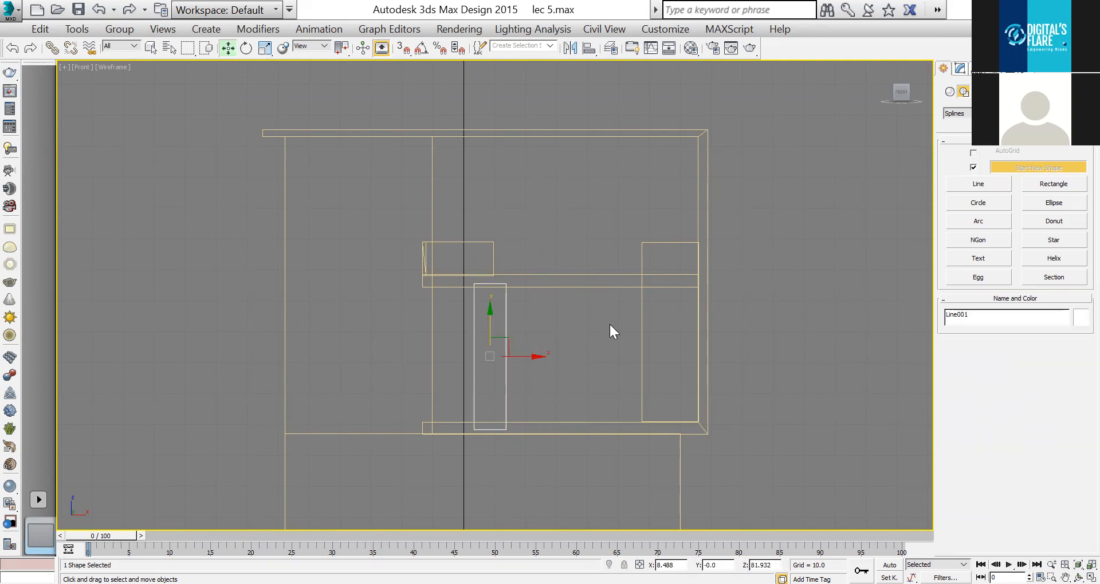
left_click(960, 69)
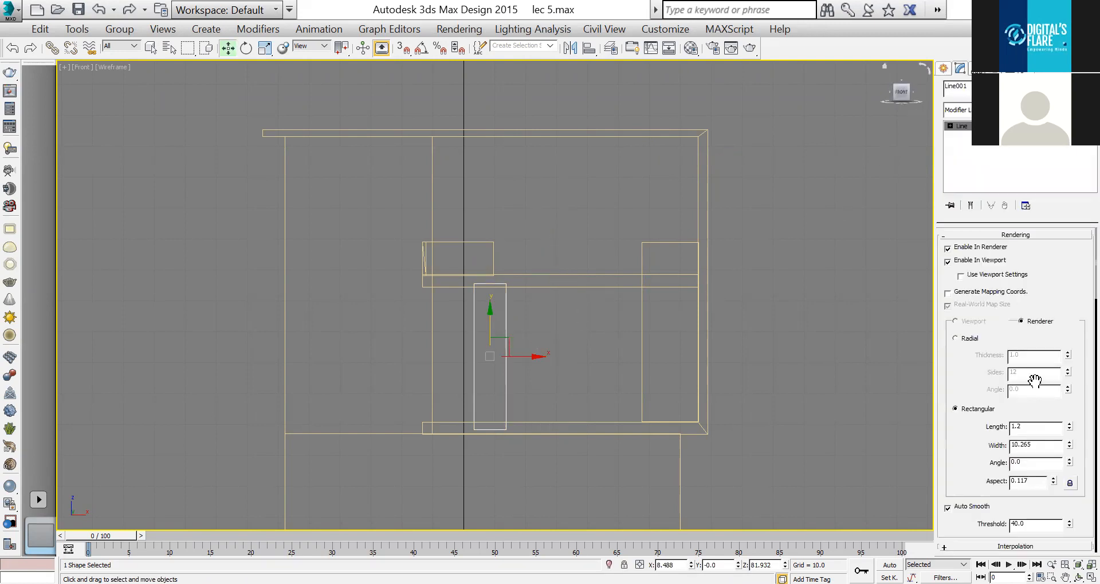
double_click(1039, 428)
type("2")
key("Tab")
type("2")
key("Tab")
Clone the thin vertical bar as 4 evenly spaced instances towards the open side edge of the shelf unit.
left_click_drag(528, 355, 512, 355, "shift")
left_click(474, 261)
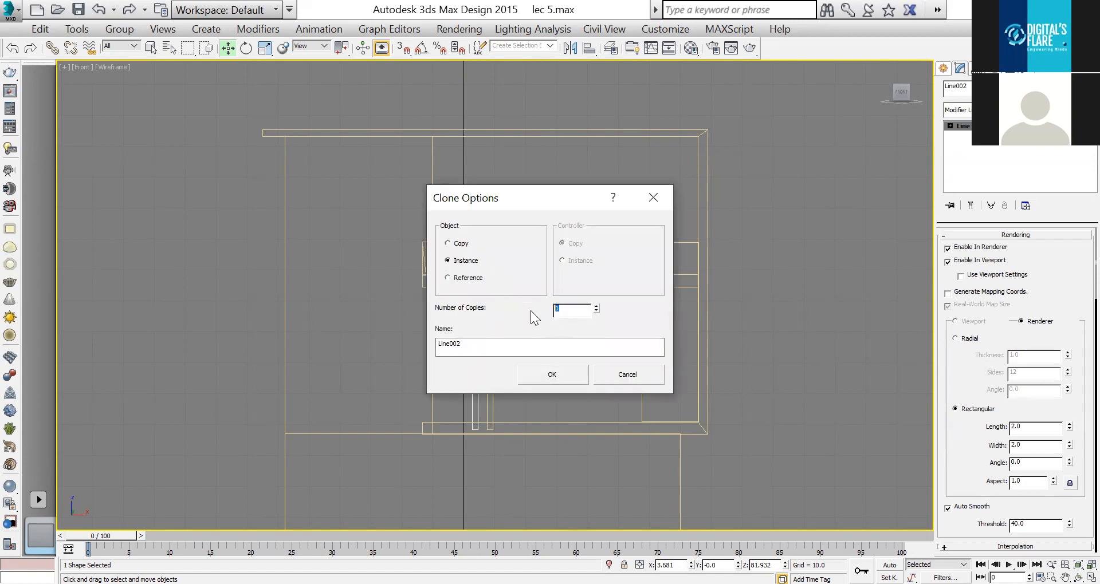
type("4")
left_click(564, 371)
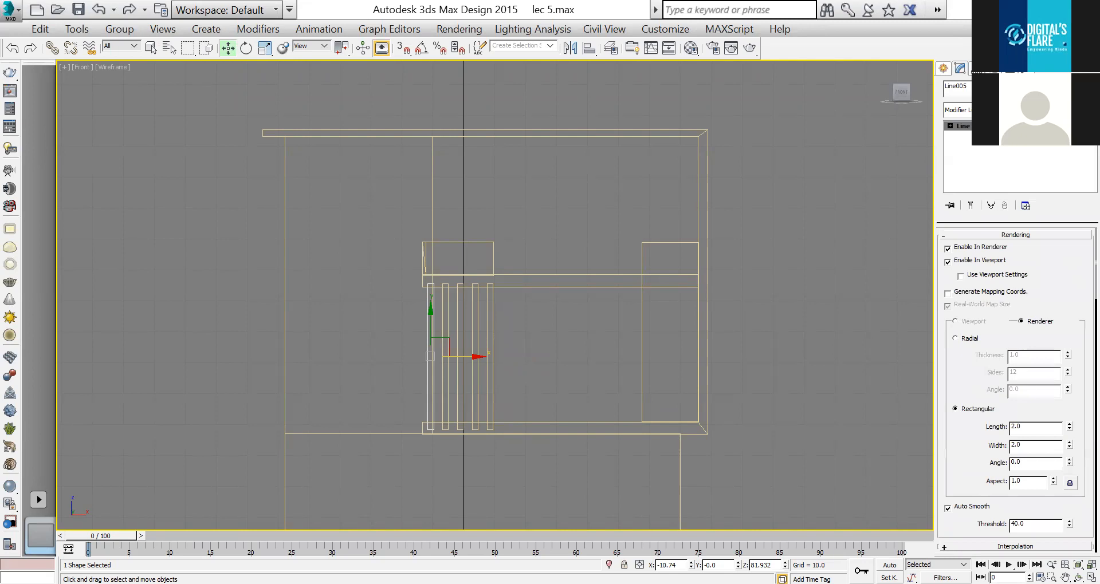
Select all five vertical bars in the top view and move them about 50 units towards the cabinet's front.
key("alt+w")
right_click(700, 409)
key("alt+w")
key("alt+w")
right_click(359, 180)
key("alt+w")
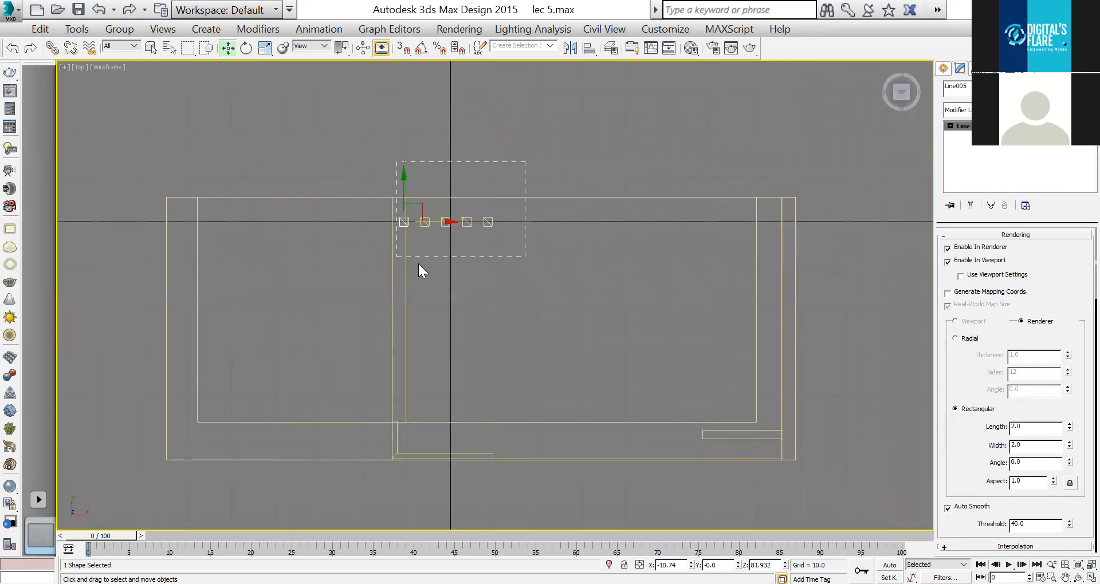
key("ctrl+a")
left_click_drag(622, 150, 580, 274, "alt")
left_click_drag(447, 183, 471, 398)
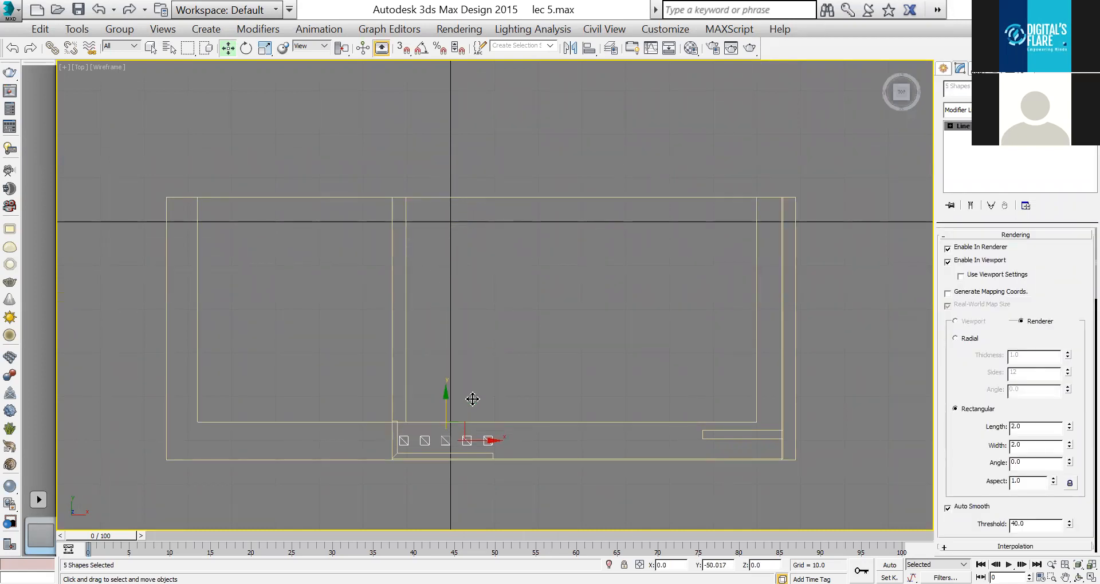
Move the five bars slightly further forward in the top view, close to the front edge of the lower shelf.
key("alt+w")
right_click(690, 459)
key("alt+w")
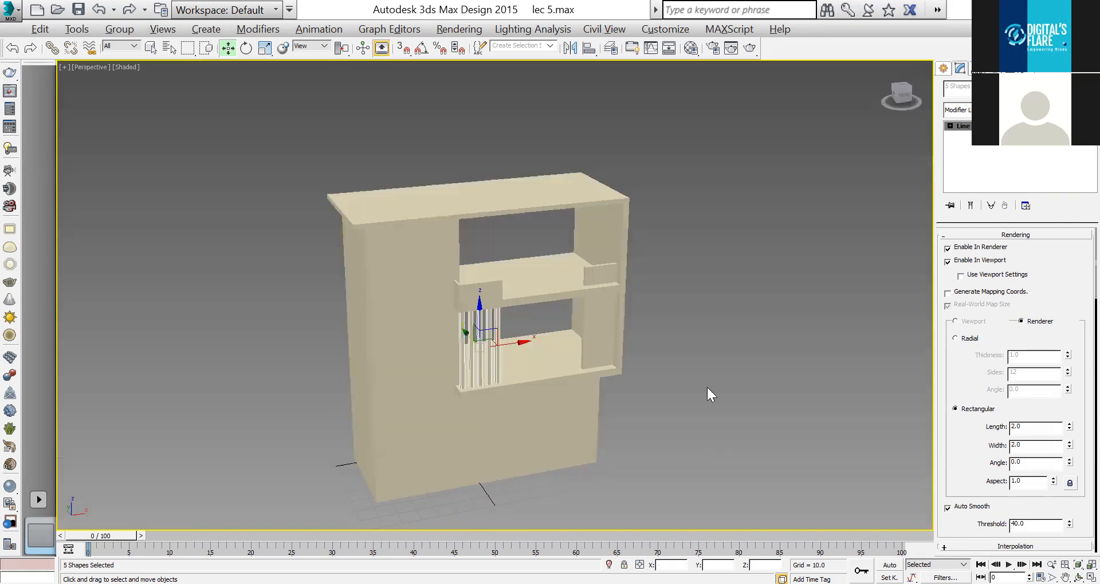
left_click(707, 386)
scroll(486, 351, "up", 4)
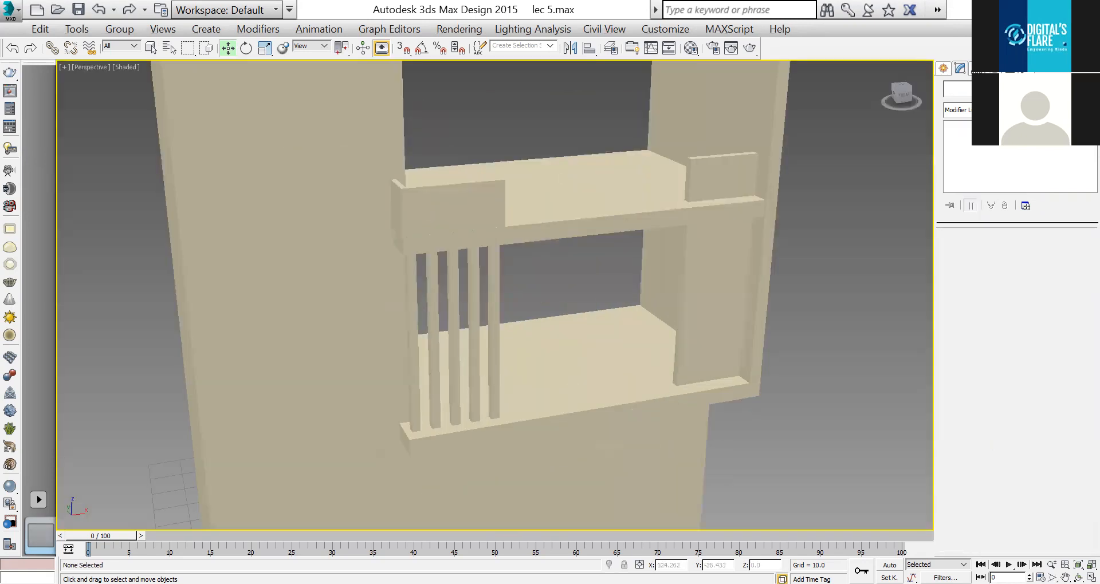
key("t")
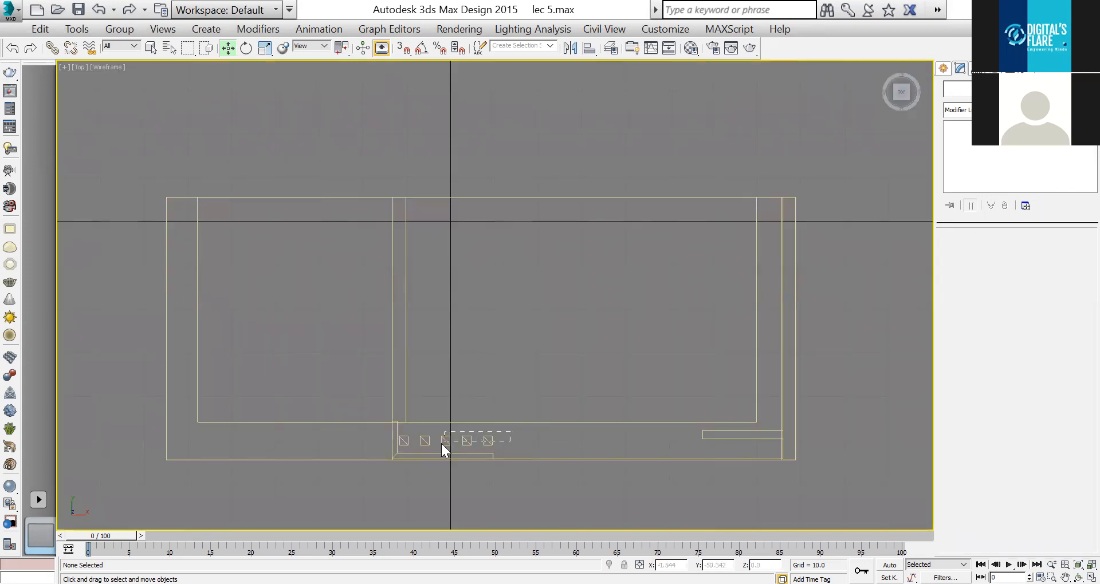
left_click_drag(402, 446, 402, 447)
left_click_drag(447, 403, 467, 419)
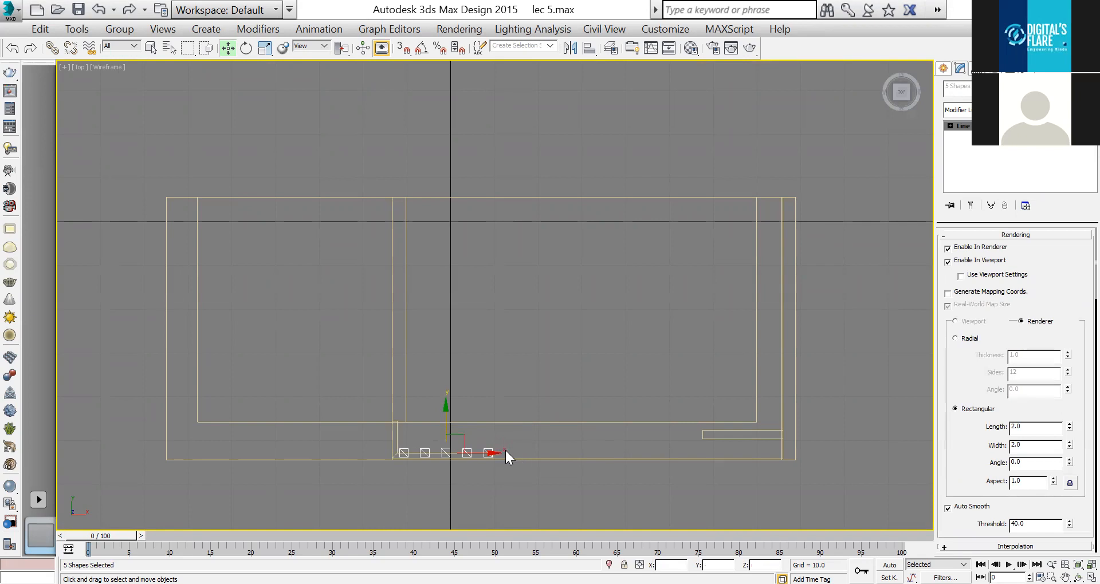
Create a linear shape from the front and side upper edges of the lower shelf and select that shape.
key("alt+w")
right_click(749, 423)
key("alt+w")
key("alt+w")
key("alt+w")
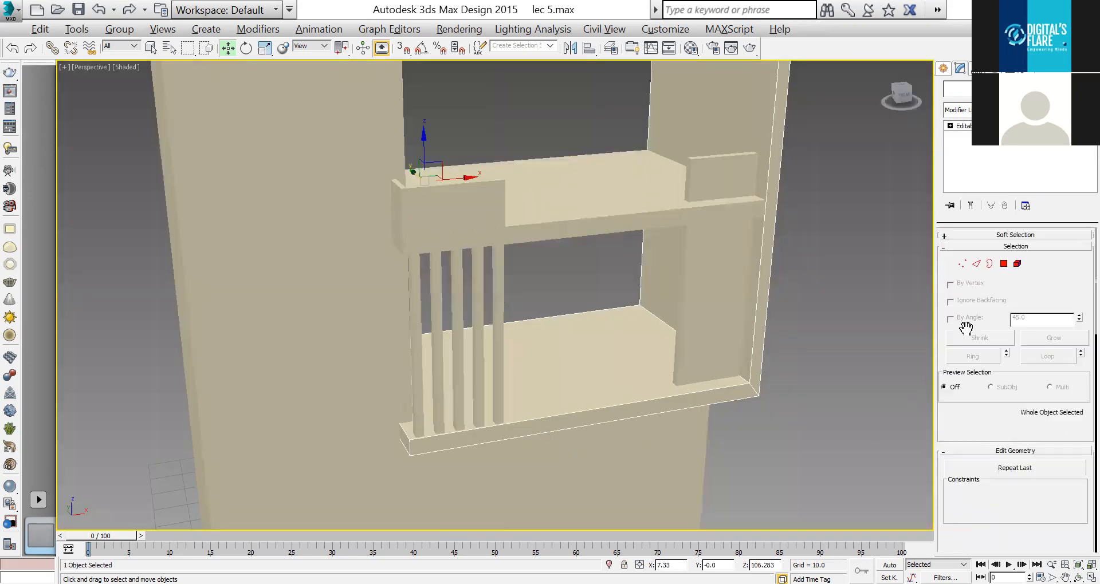
left_click(976, 264)
left_click(709, 389)
left_click(404, 431, "ctrl")
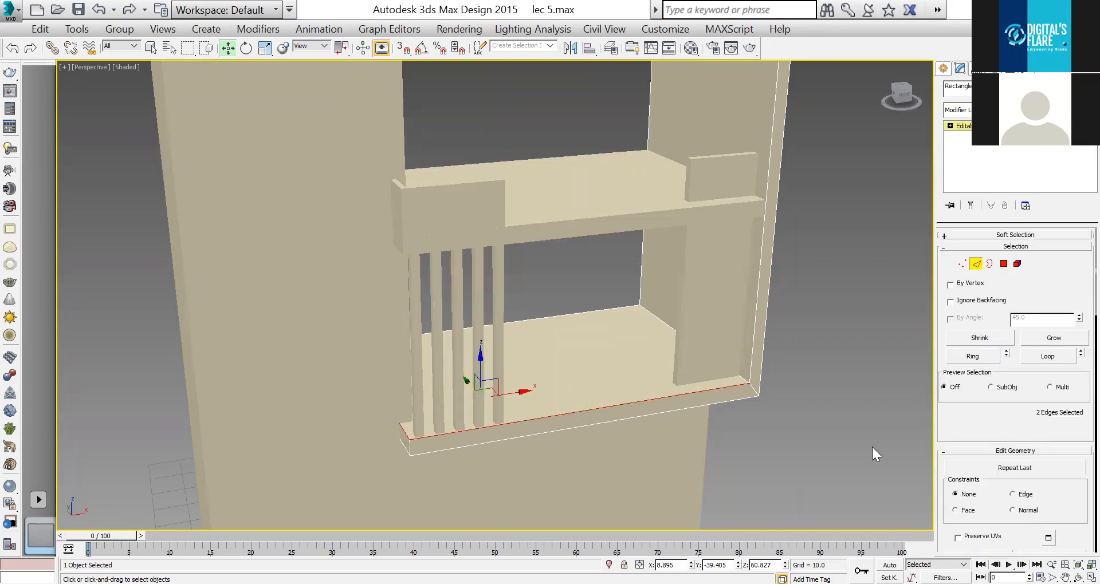
scroll(1076, 480, "down", 3)
scroll(1071, 484, "down", 10)
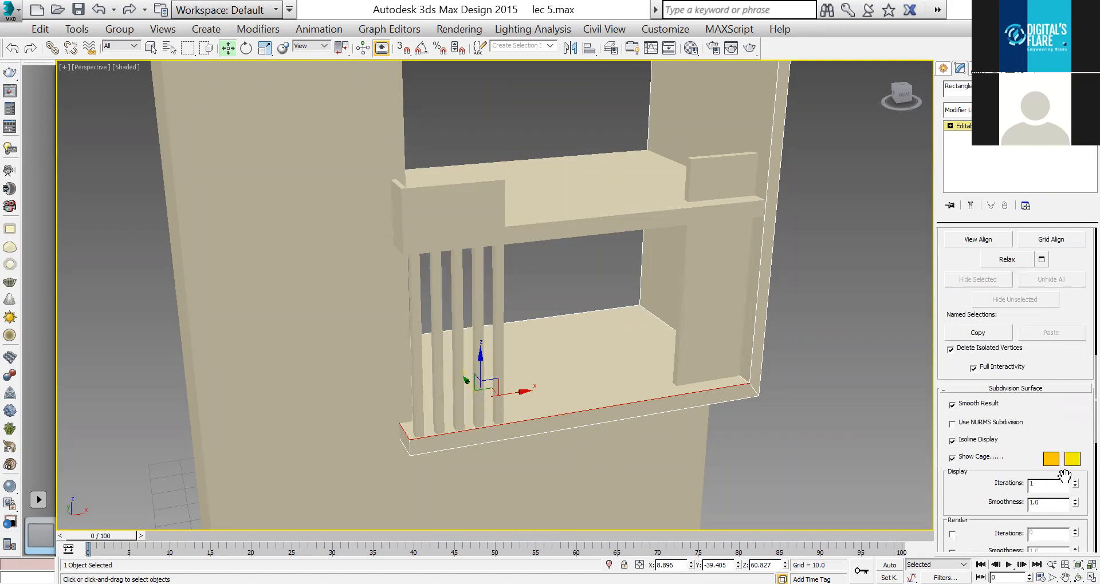
scroll(1054, 494, "down", 2)
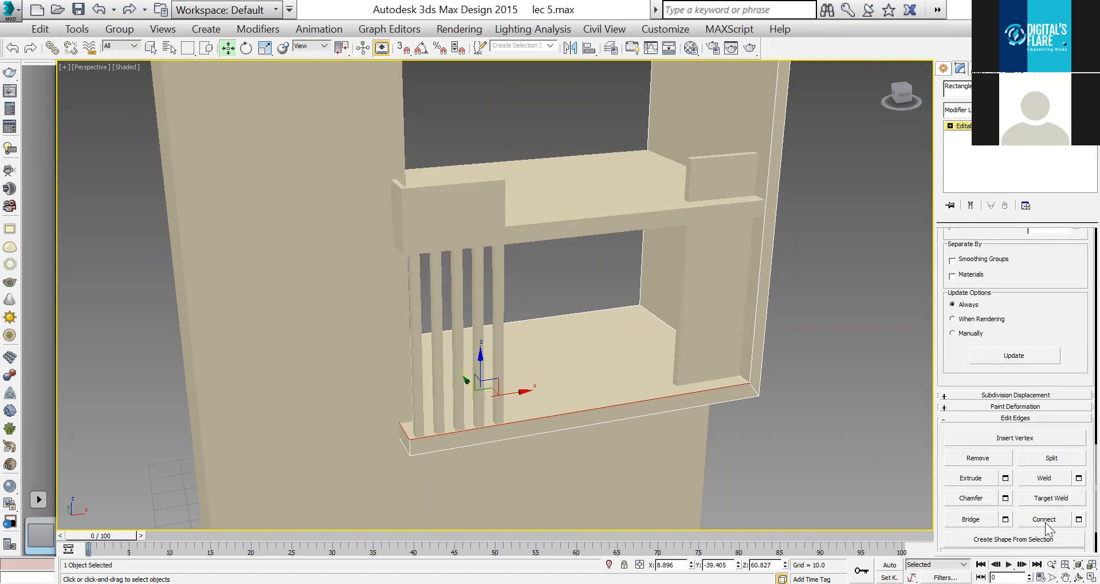
left_click(1043, 540)
left_click(502, 342)
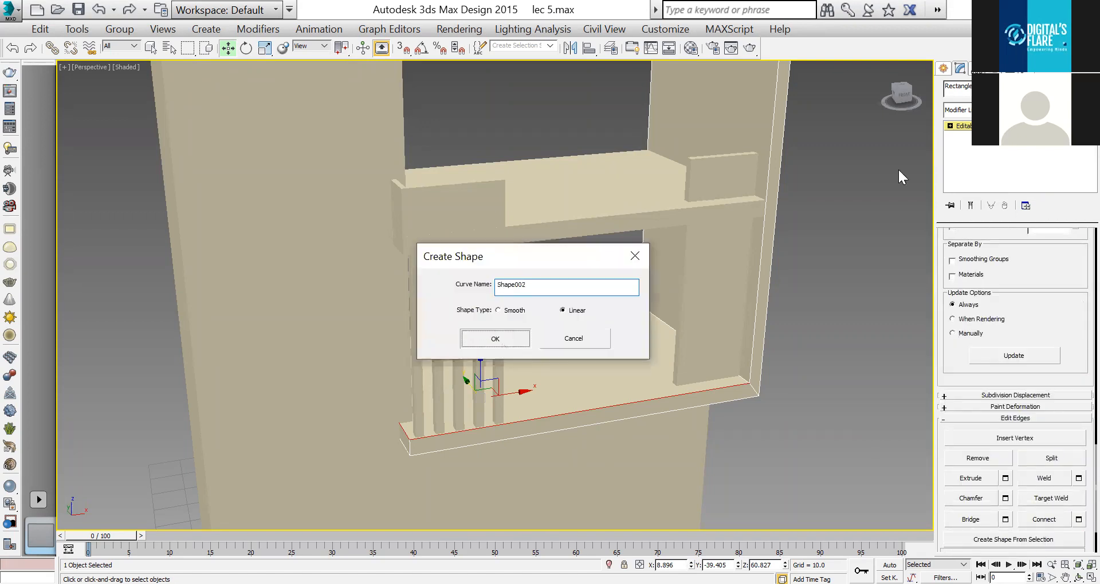
left_click(688, 389)
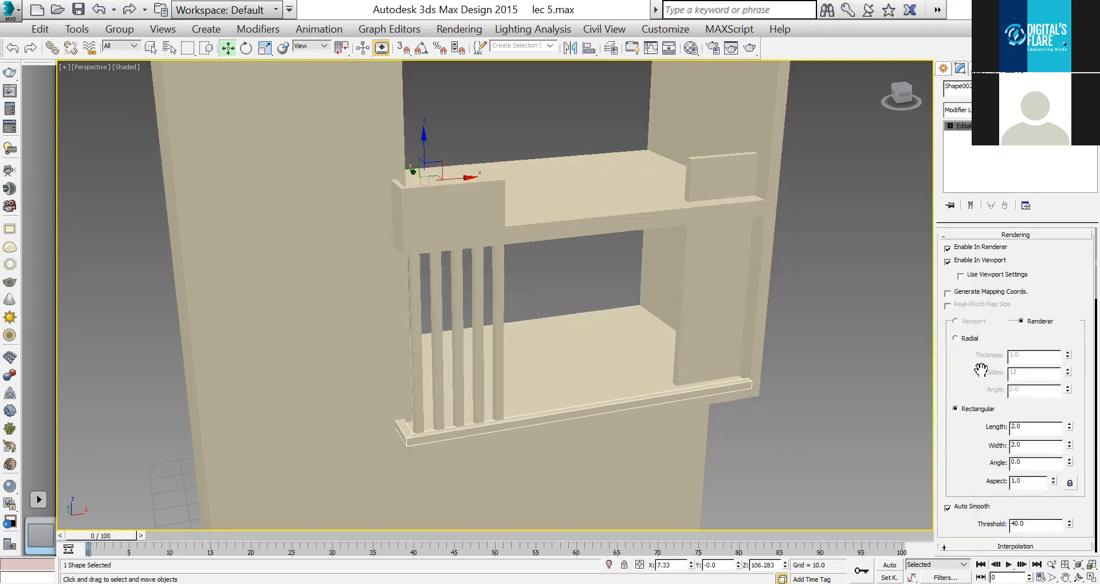
Set the new shape's rectangular rendering to length 0.34 and width 12, and raise it to sit on the lower shelf.
mouse_move(1069, 446)
left_mouse_down()
mouse_move(1068, 414)
mouse_move(1080, 472)
mouse_move(1081, 462)
mouse_move(938, 444)
left_mouse_up()
key("f")
type("32")
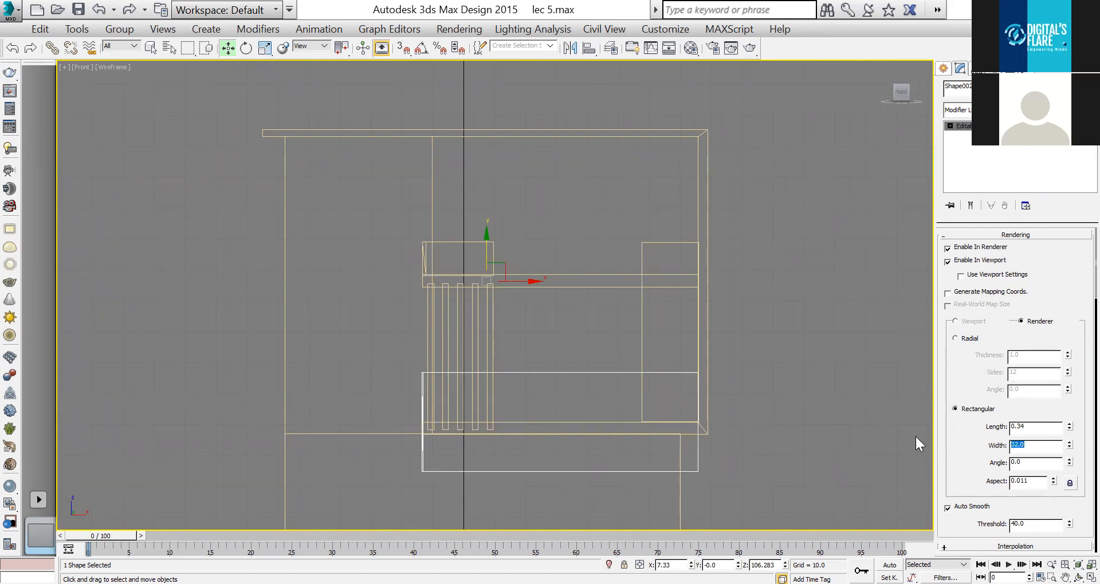
type("12")
key("Return")
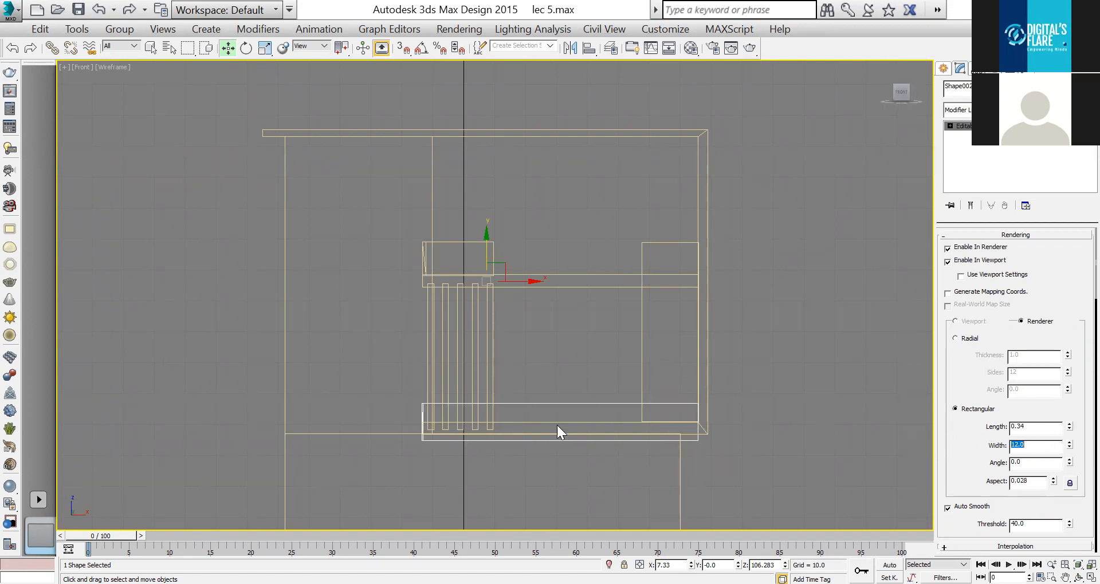
left_click_drag(487, 249, 487, 230)
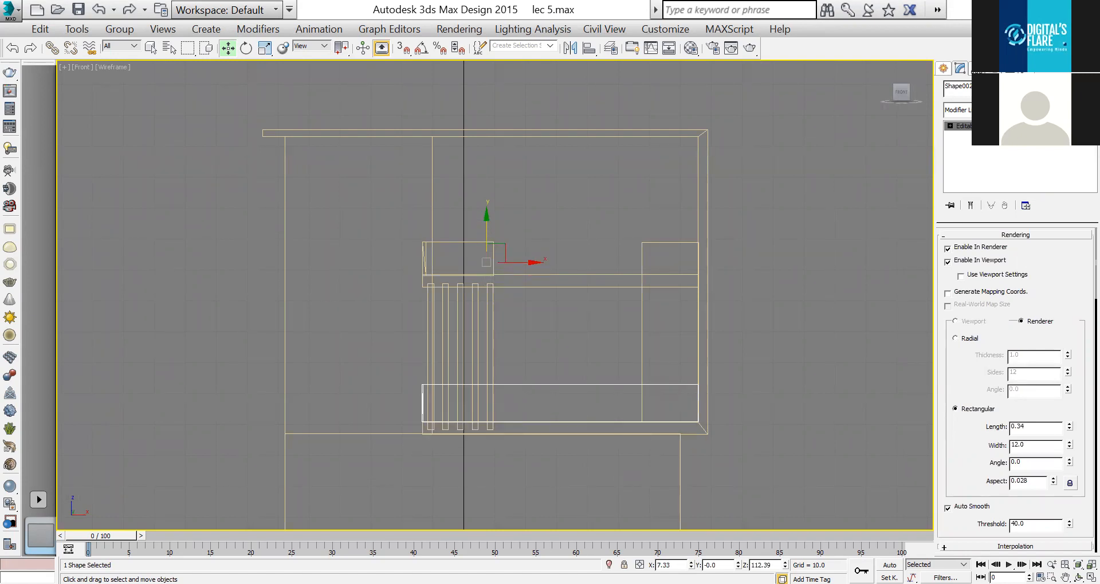
Move the strip's rear vertex about 51.5 units forward in the top view to shorten its side return.
key("t")
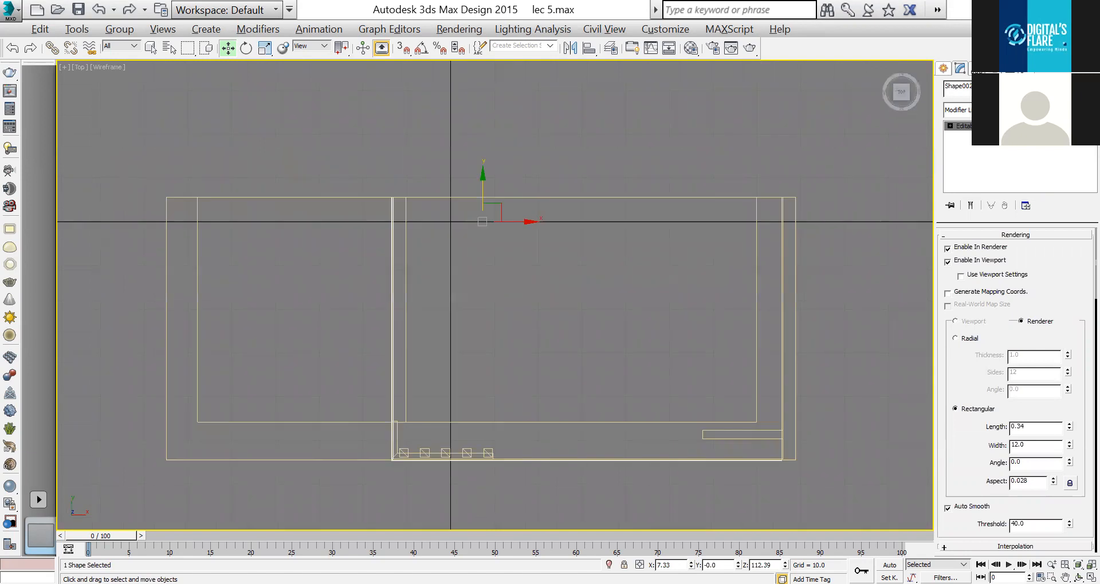
left_click(950, 126)
left_click(966, 136)
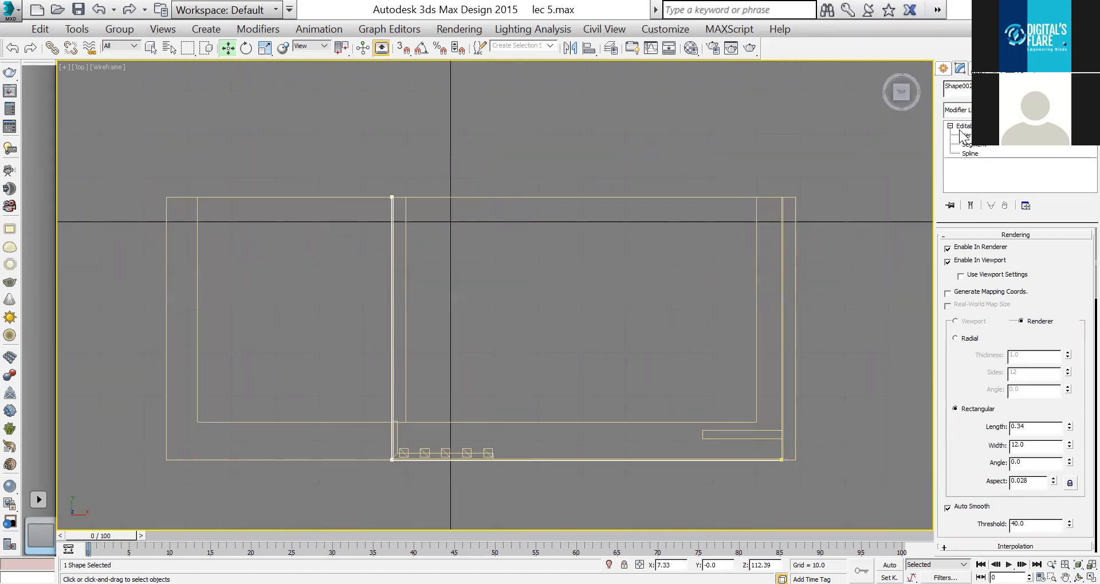
left_click_drag(393, 177, 481, 385)
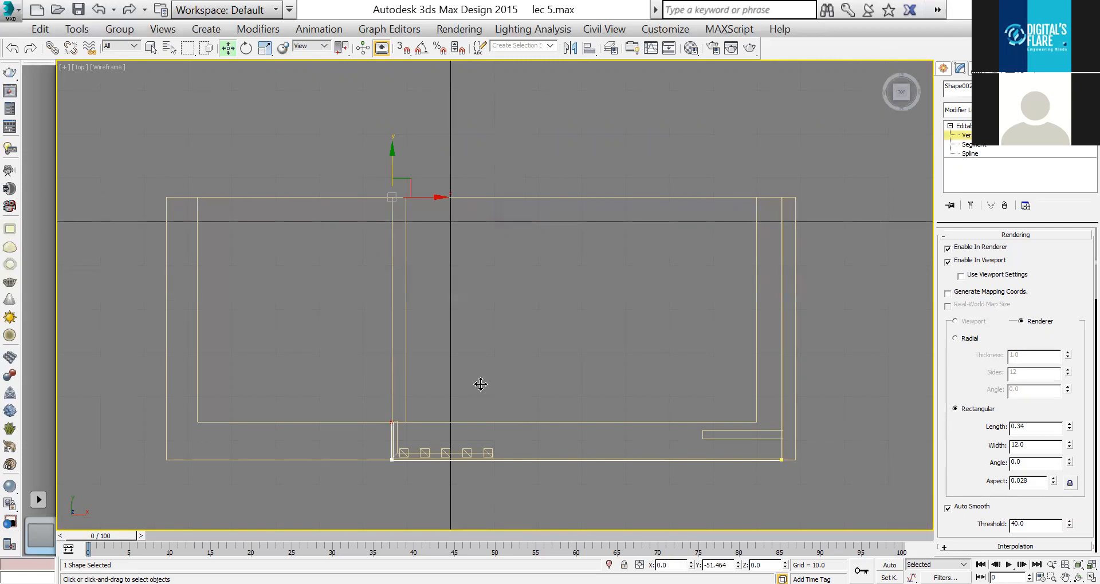
Examine the shortened strip around the lower shelf in the perspective and front views.
key("alt+w")
right_click(826, 291)
key("alt+w")
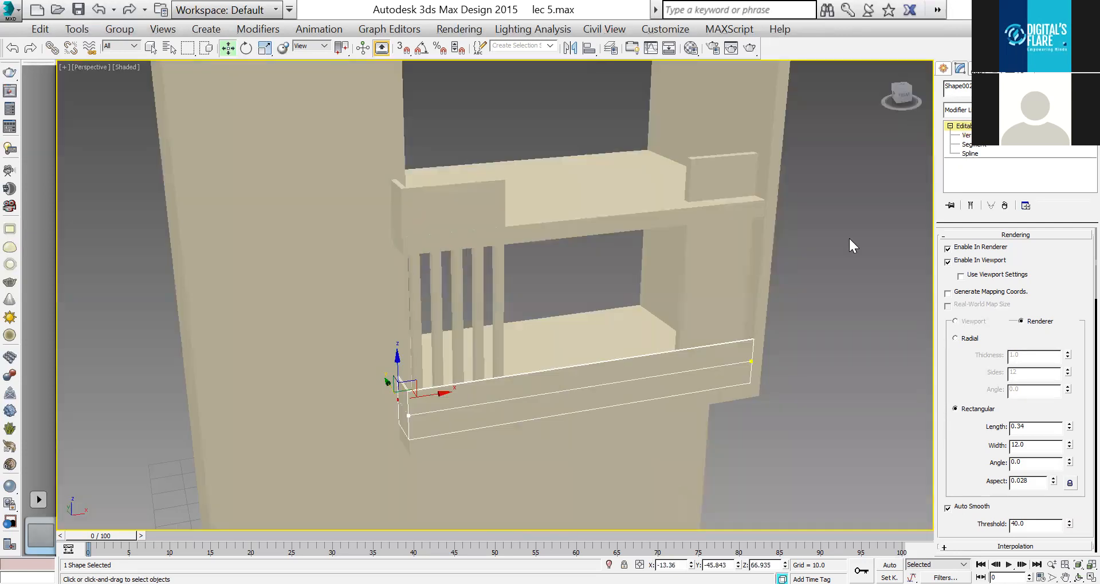
key("alt+w")
right_click(659, 270)
key("alt+w")
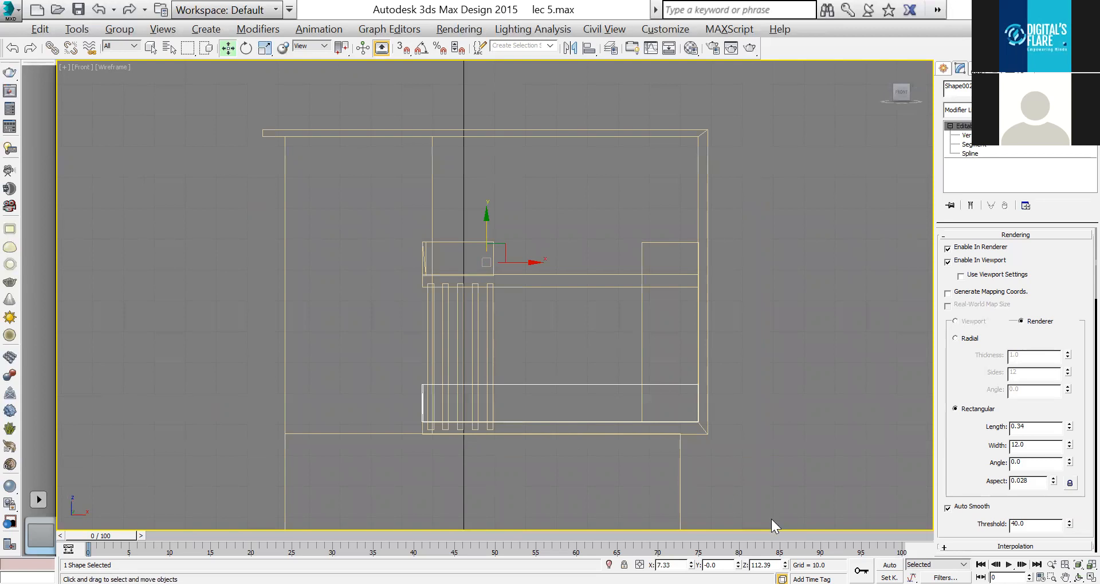
key("alt+w")
right_click(726, 484)
key("alt+w")
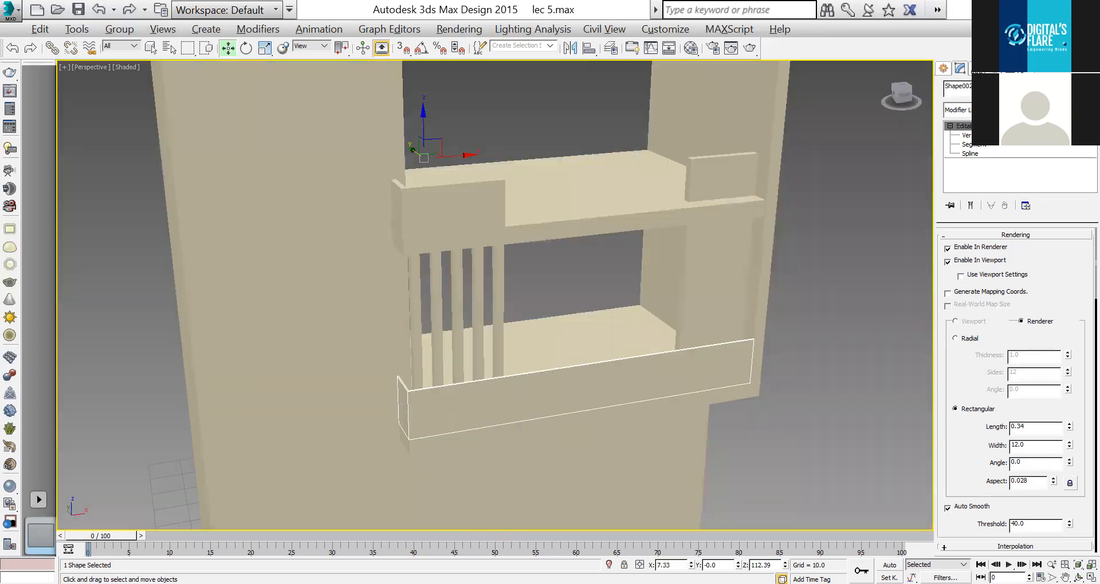
Leave vertex editing, select the five vertical bars in the top view and move them forward against the front strip.
key("t")
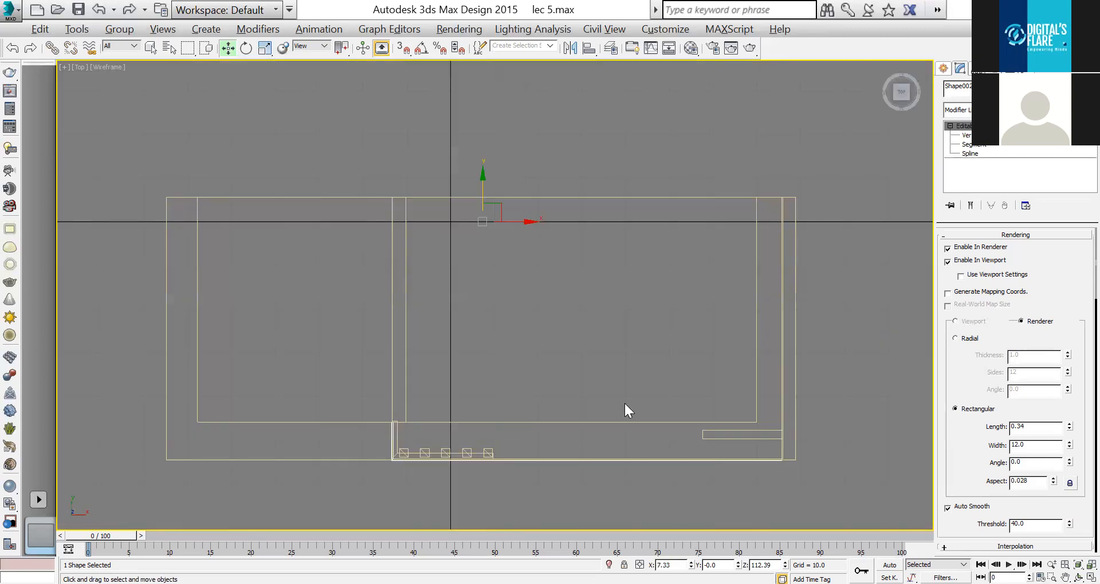
key("1")
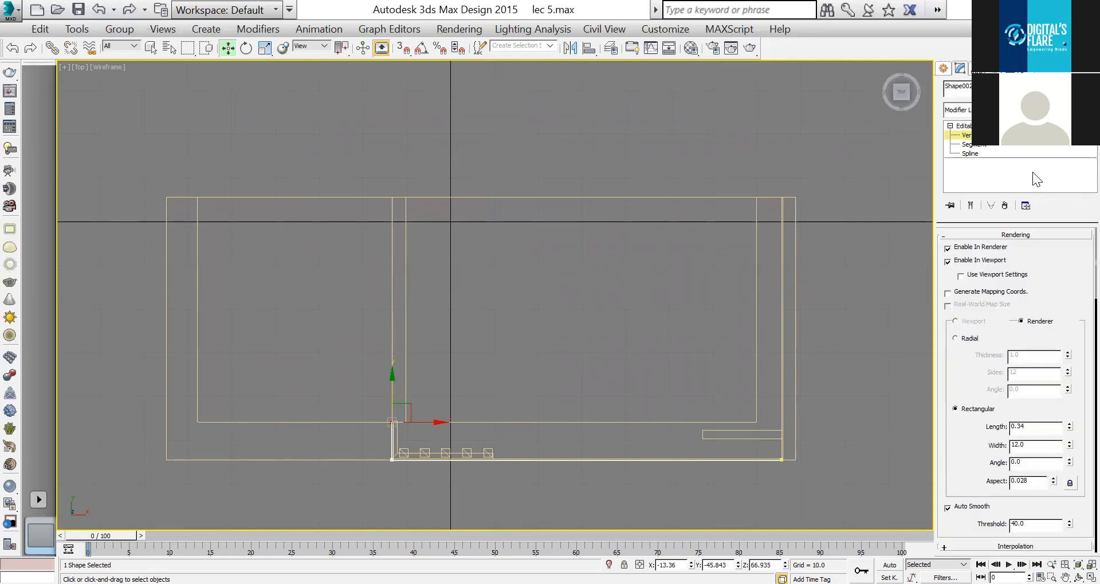
left_click(977, 126)
left_click_drag(403, 455, 381, 429)
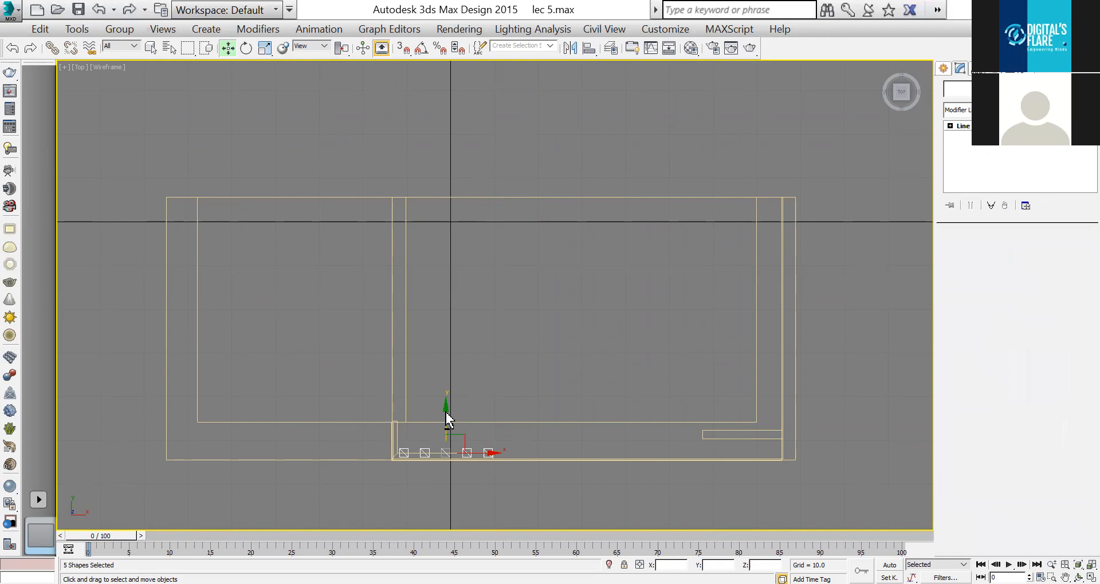
left_click_drag(446, 418, 472, 432)
key("alt+w")
right_click(663, 427)
key("alt+w")
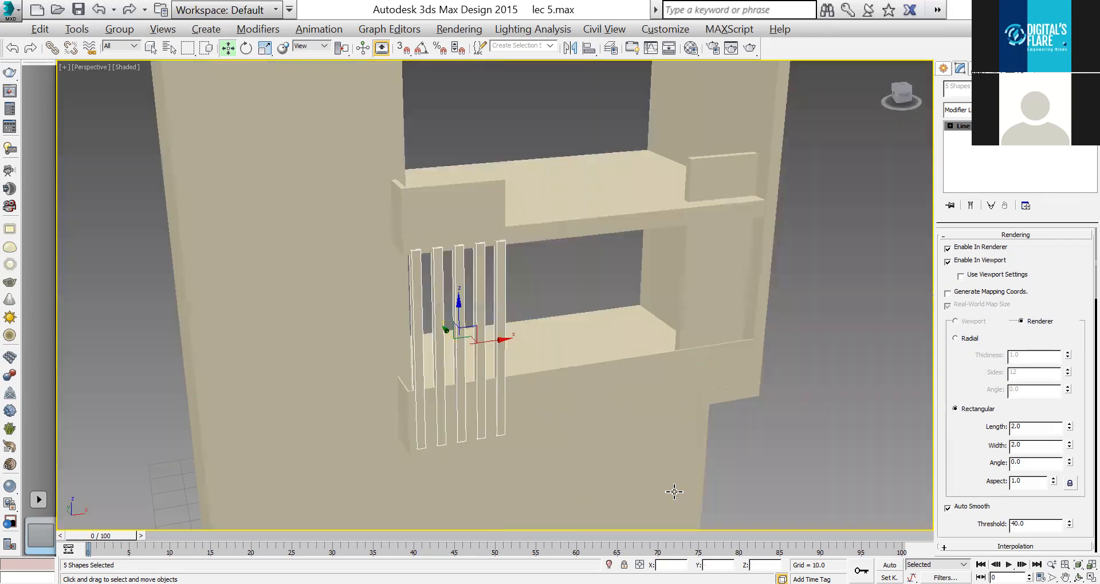
Move the front vertices of the shelf frame forward about 0.43 units in the top view, and deselect the frame.
left_click(583, 420)
key("t")
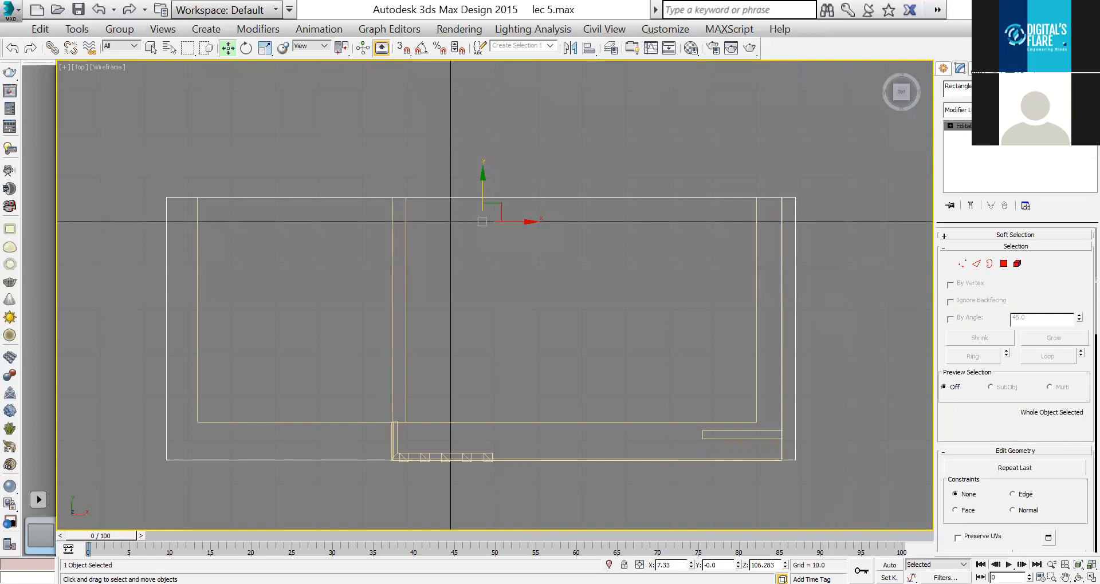
key("1")
left_click_drag(847, 400, 321, 534)
left_click_drag(29, 510, 59, 504)
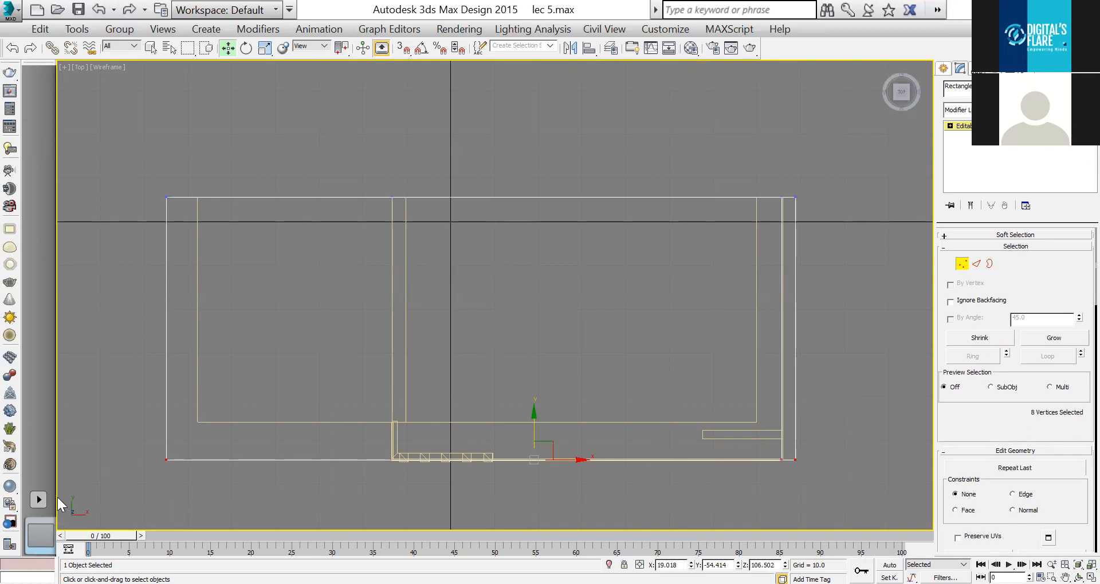
scroll(535, 451, "up", 2)
left_click_drag(537, 438, 538, 441)
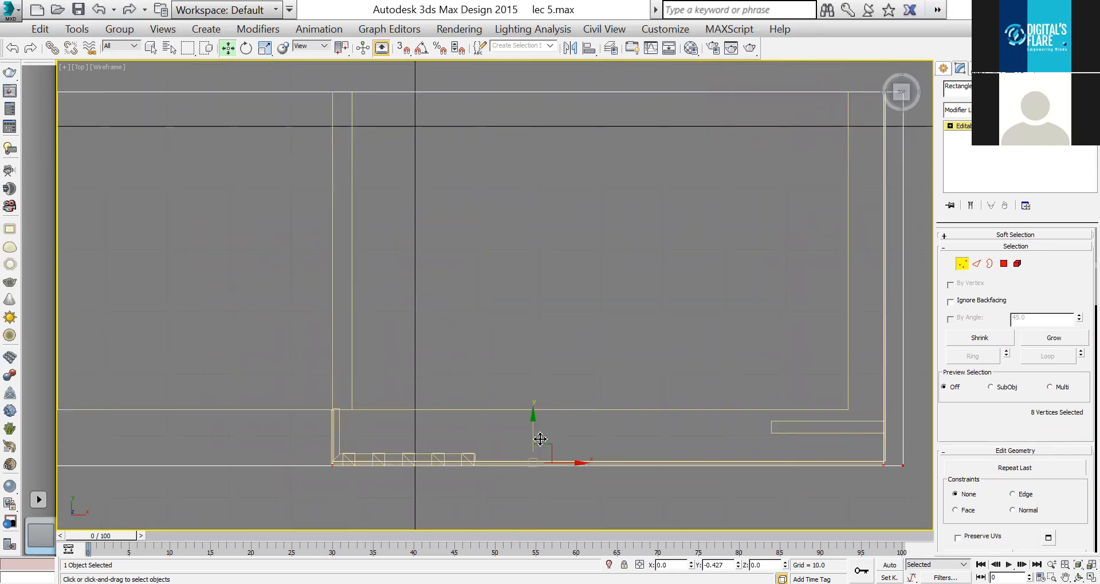
key("alt+w")
right_click(683, 473)
key("alt+w")
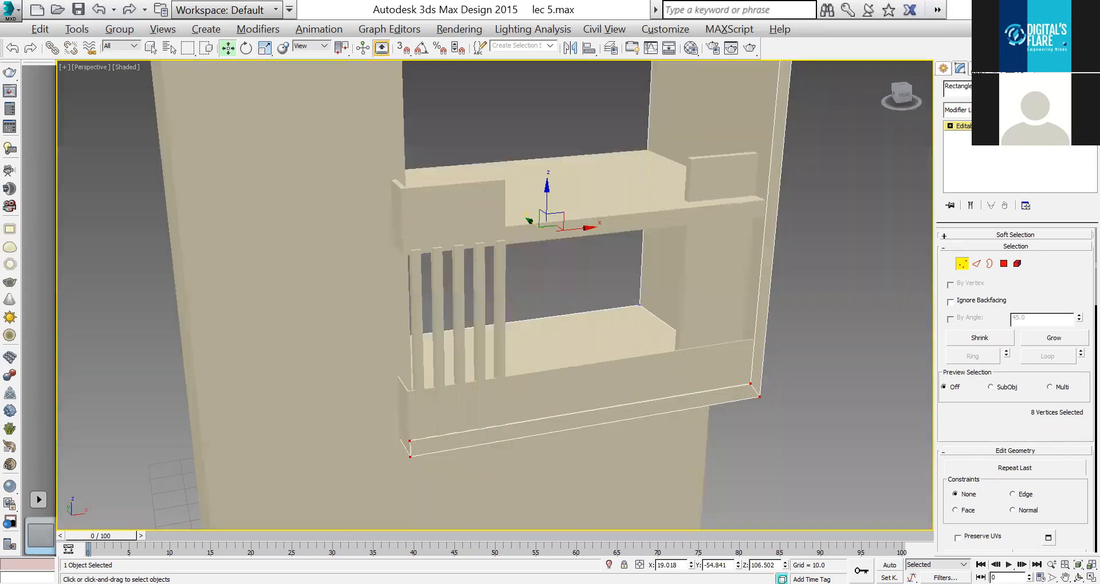
key("1")
left_click(852, 237)
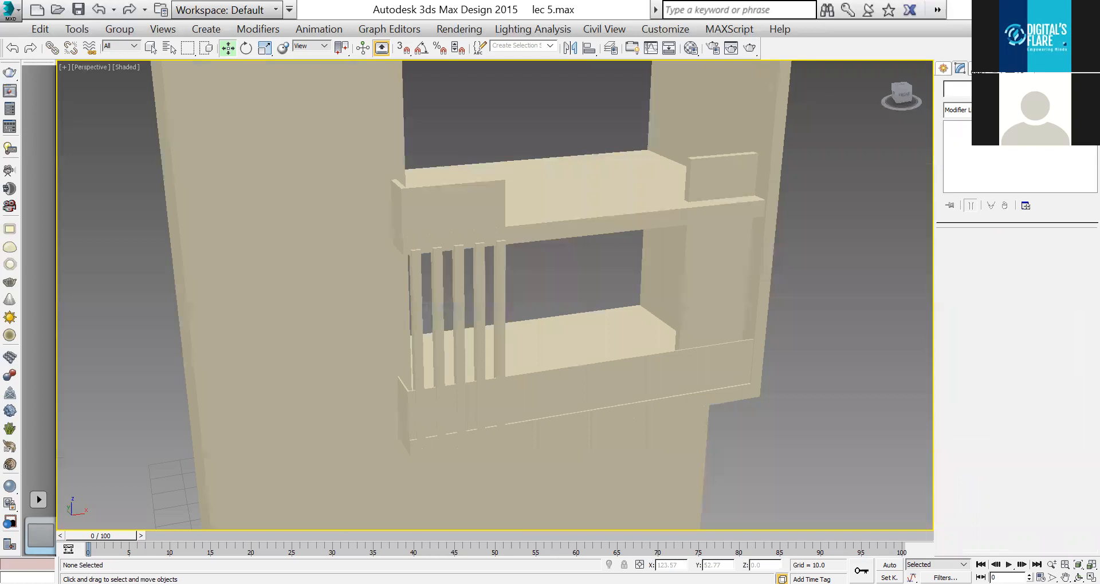
Copy two of the vertical bars in the front view and move the copies up into the shelf frame's upper right corner.
key("f")
mouse_move(472, 302)
left_mouse_down()
mouse_move(515, 324)
mouse_move(479, 322)
left_mouse_up()
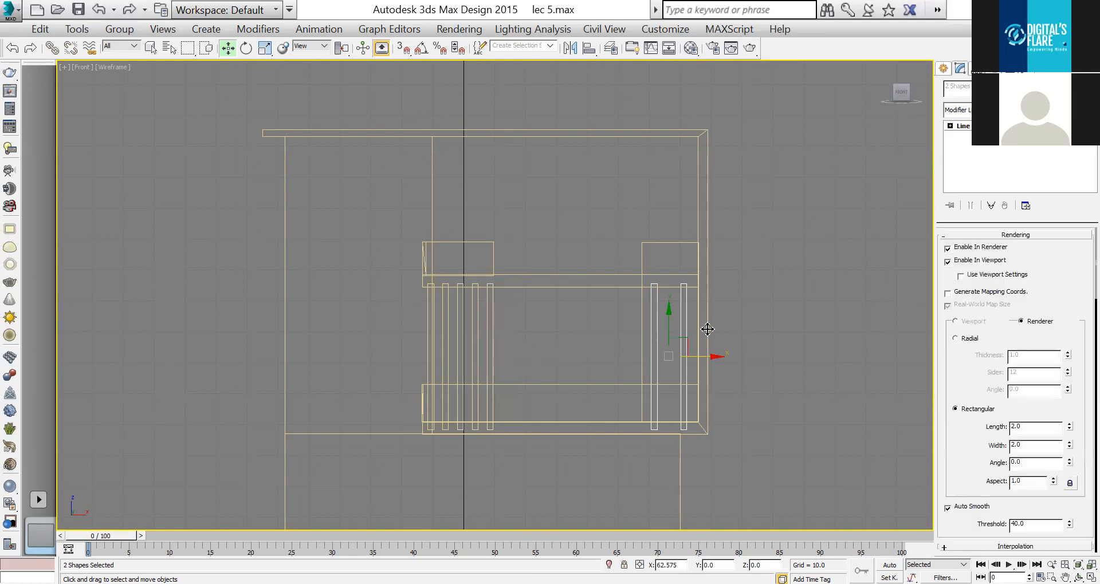
left_click_drag(708, 329, 710, 173)
key("Return")
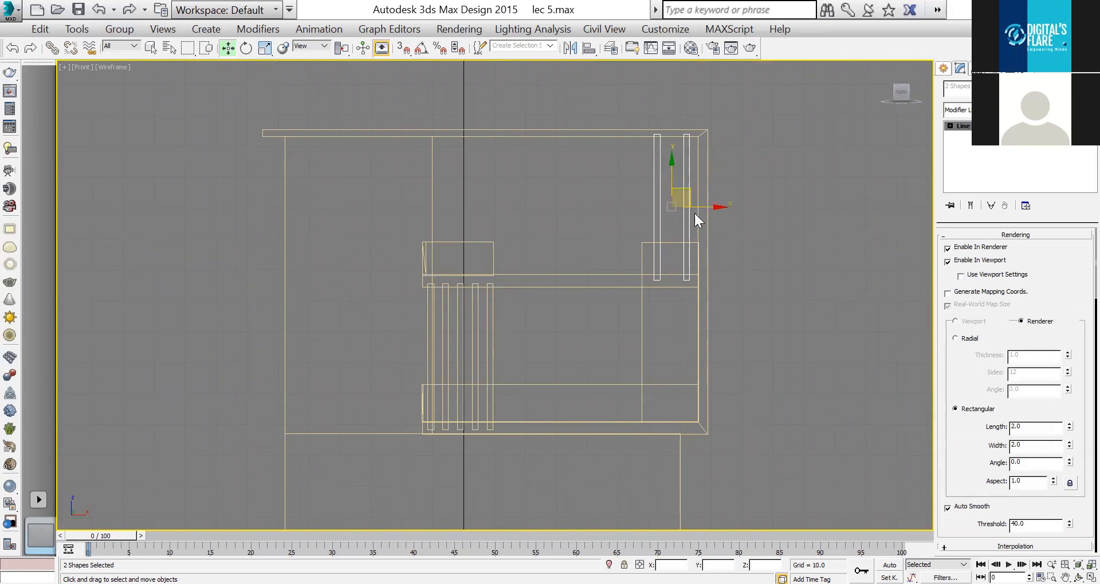
Convert both copied bars to editable poly and raise the right bar's bottom vertices about 11.8 units to the side panel's top edge.
right_click(685, 184)
mouse_move(848, 343)
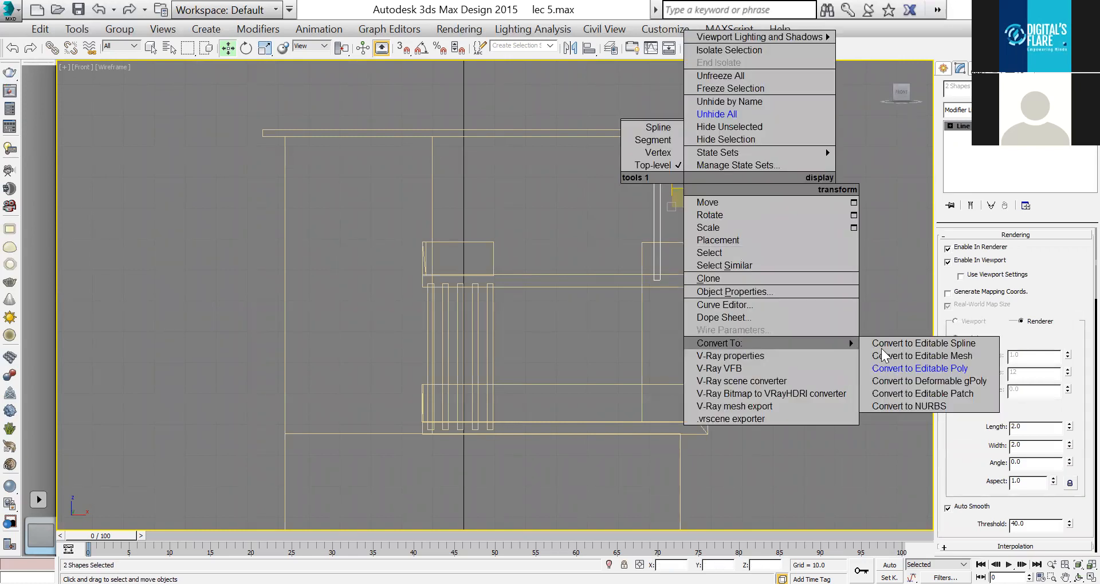
left_click(900, 372)
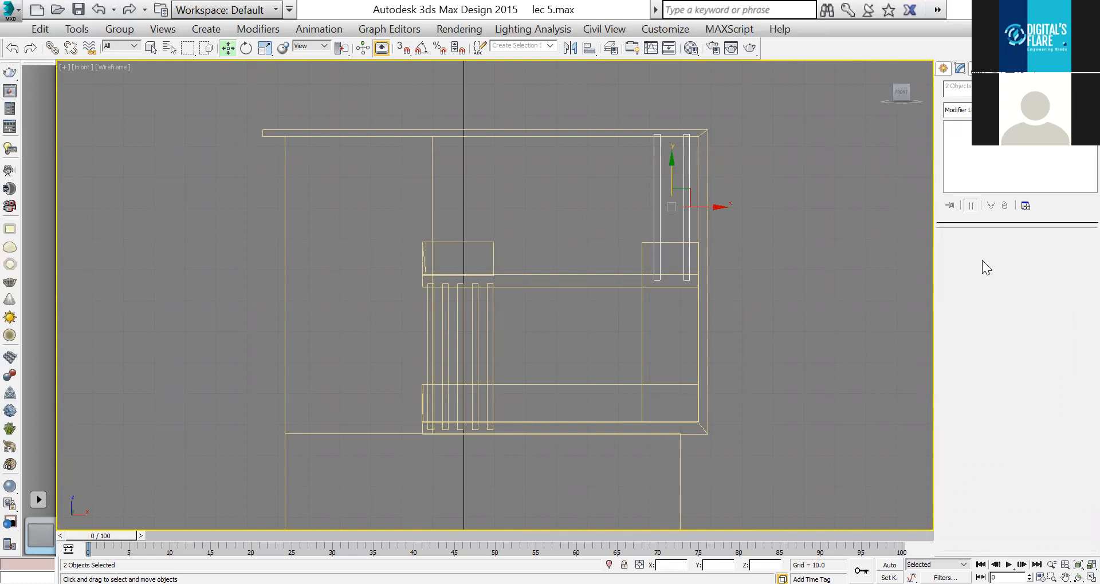
left_click(687, 186)
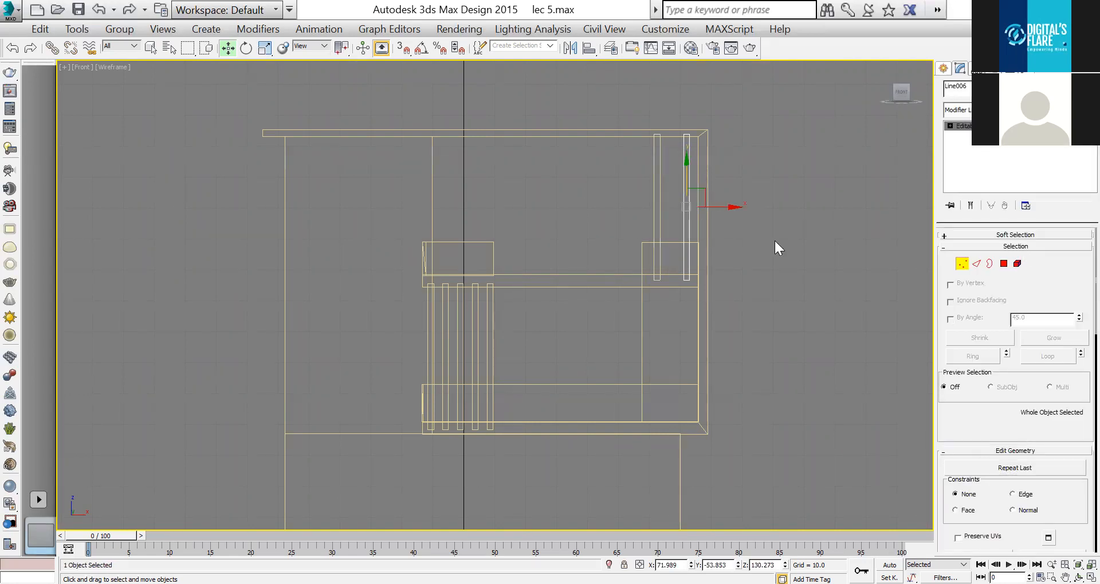
left_click_drag(699, 297, 693, 198)
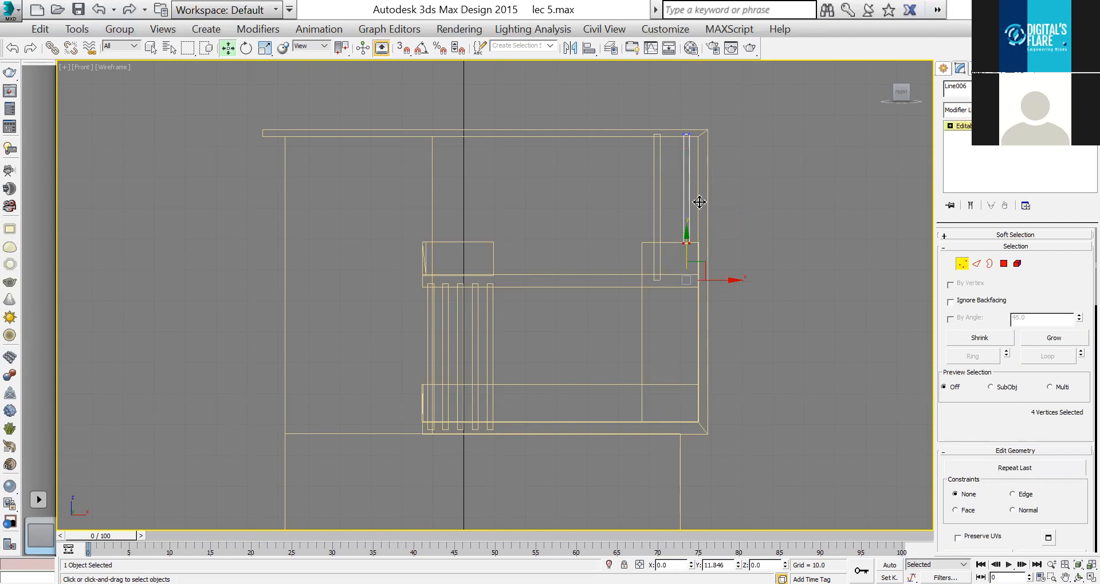
Replace the longer left bar with an instance of the shortened bar, offset about 9.8 units to the left.
left_click(653, 162)
left_click(689, 192)
mouse_move(700, 204)
left_mouse_down("shift")
mouse_move(684, 201)
mouse_move(695, 206)
left_mouse_up("shift")
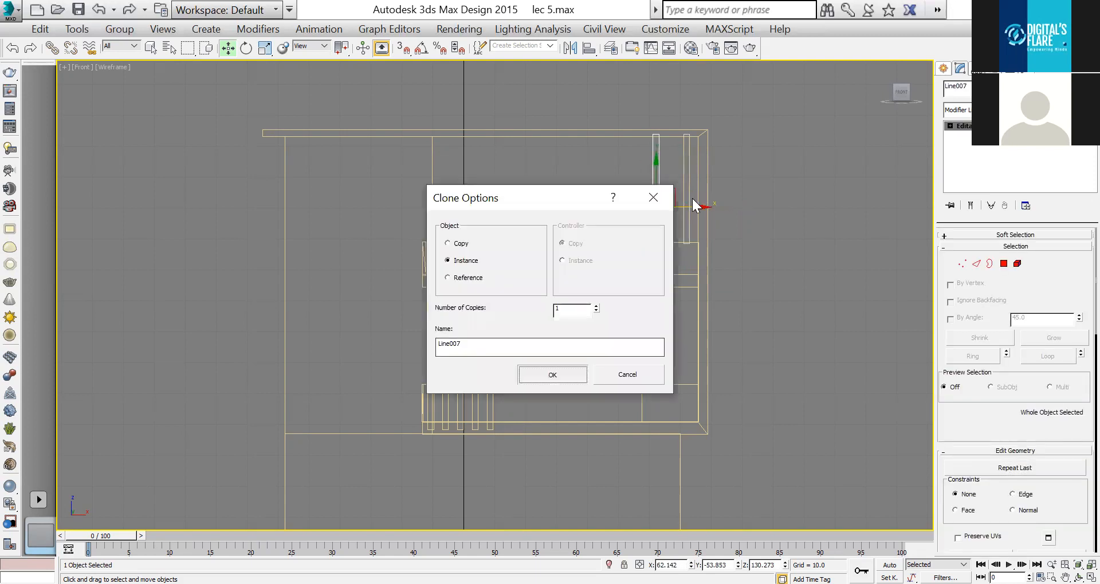
key("Return")
Select the tall right panel below the two short bars and move it forward about 4.8 units in the top view.
key("alt+w")
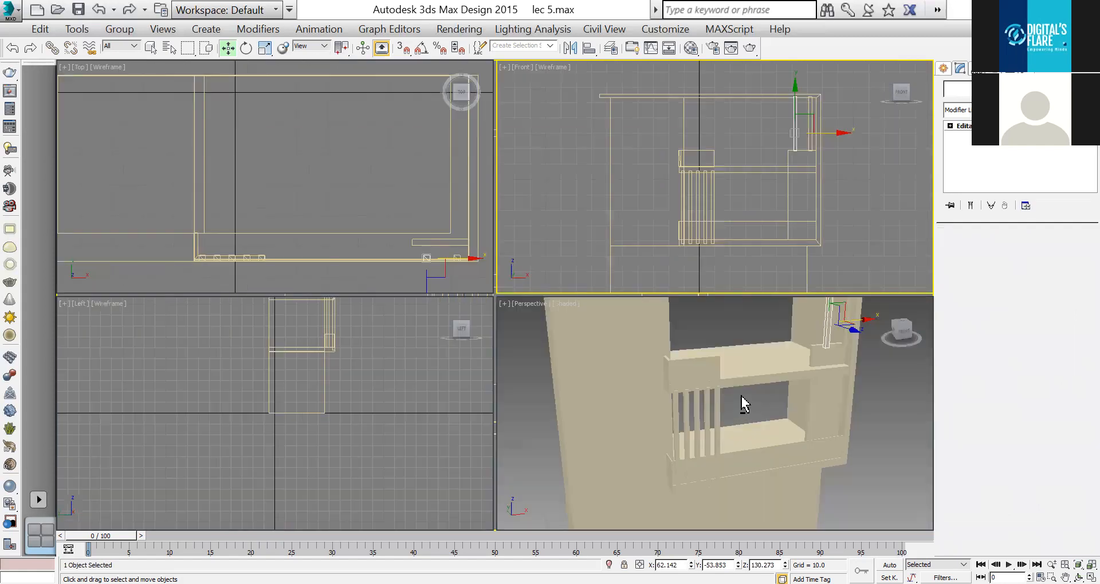
right_click(739, 396)
key("alt+w")
left_click(716, 281)
middle_click_drag(478, 255, 483, 278, "alt")
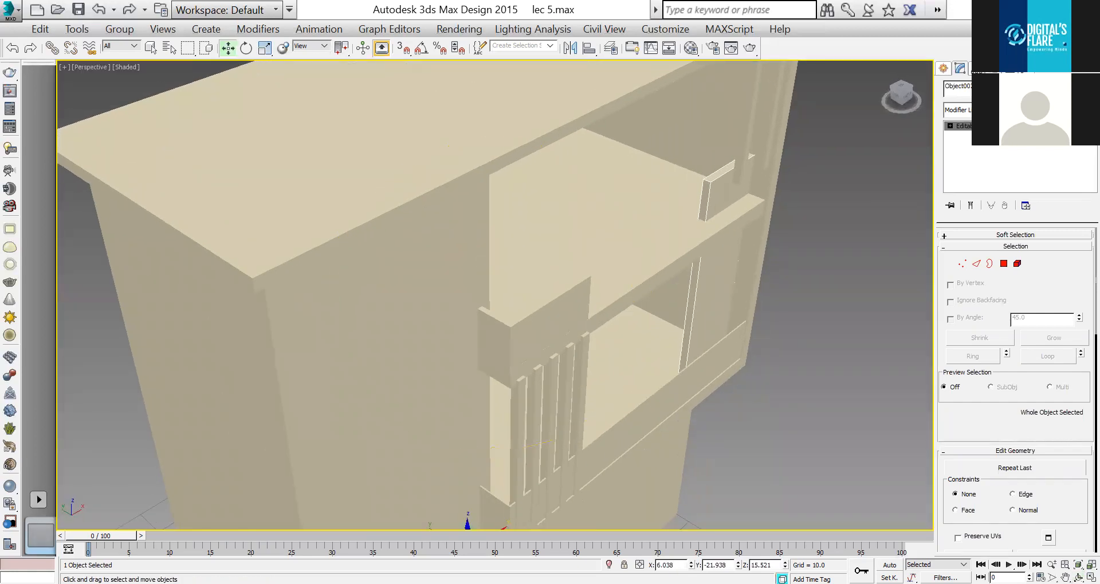
key("alt+w")
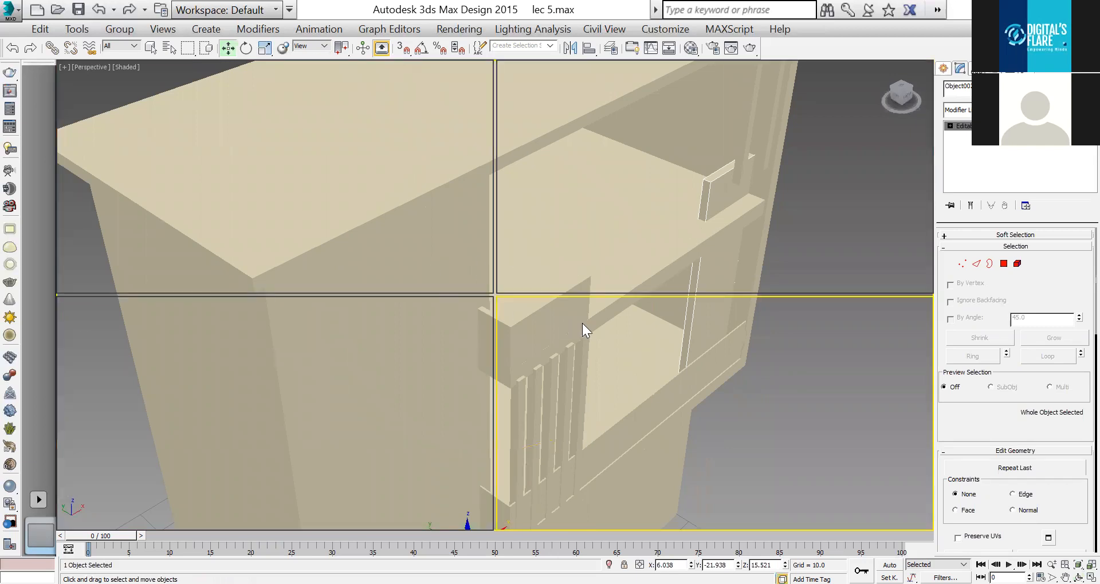
right_click(458, 251)
key("alt+w")
left_click_drag(457, 235, 481, 262)
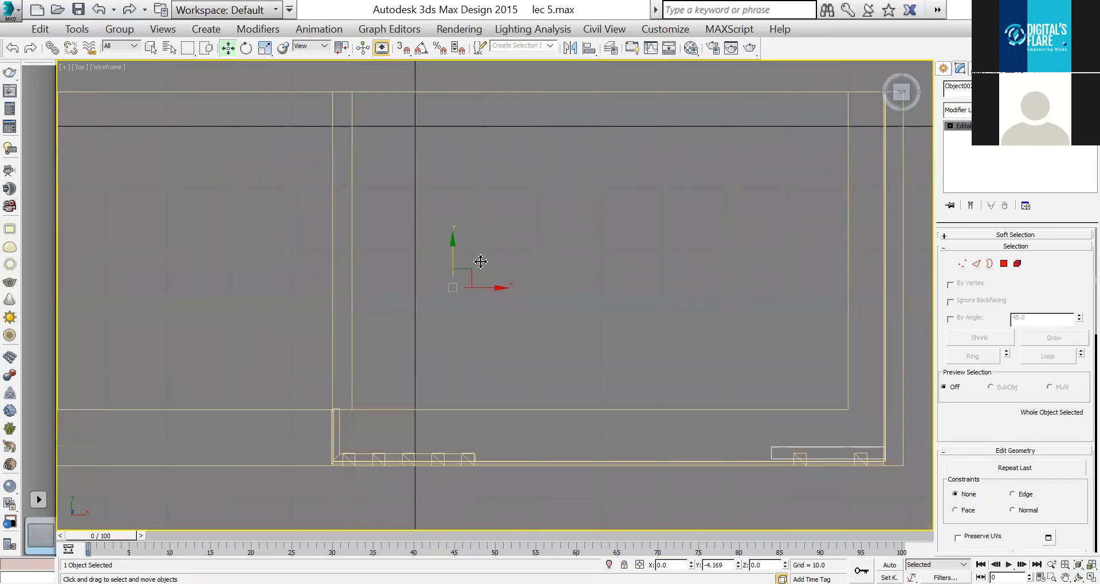
Move the right panel another 0.28 units or so forward in the top view, check it in perspective and deselect it.
key("alt+w")
right_click(727, 391)
key("alt+w")
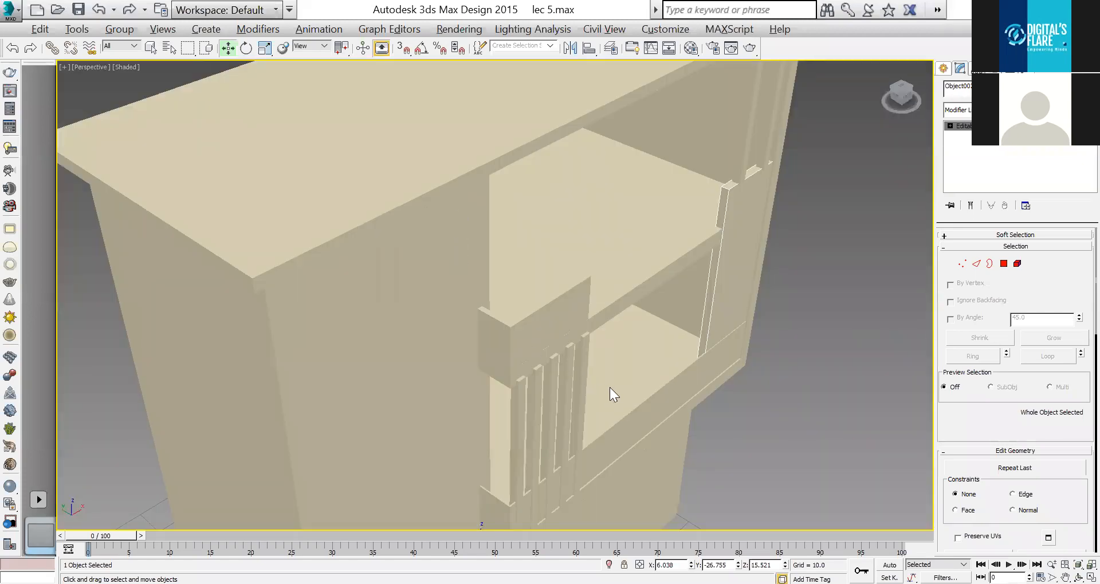
key("alt+w")
right_click(448, 266)
key("alt+w")
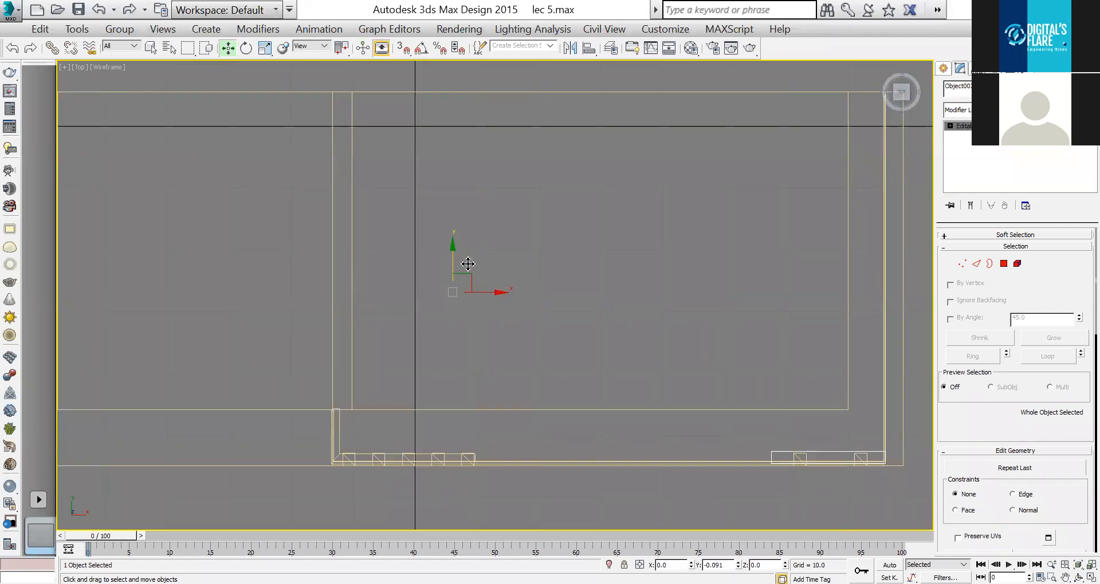
key("alt+w")
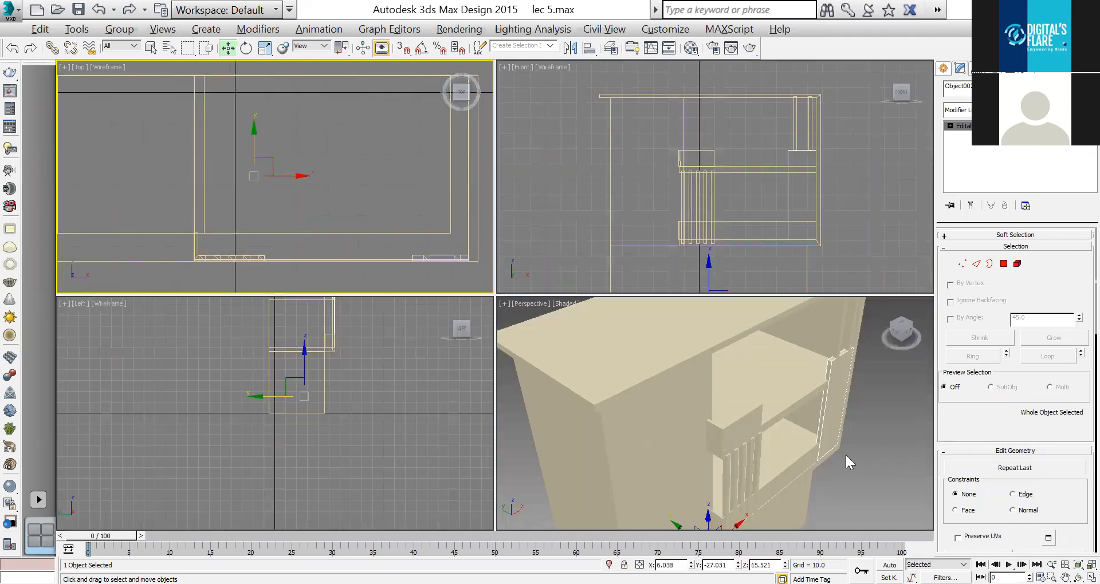
right_click(829, 446)
key("alt+w")
left_click(756, 421)
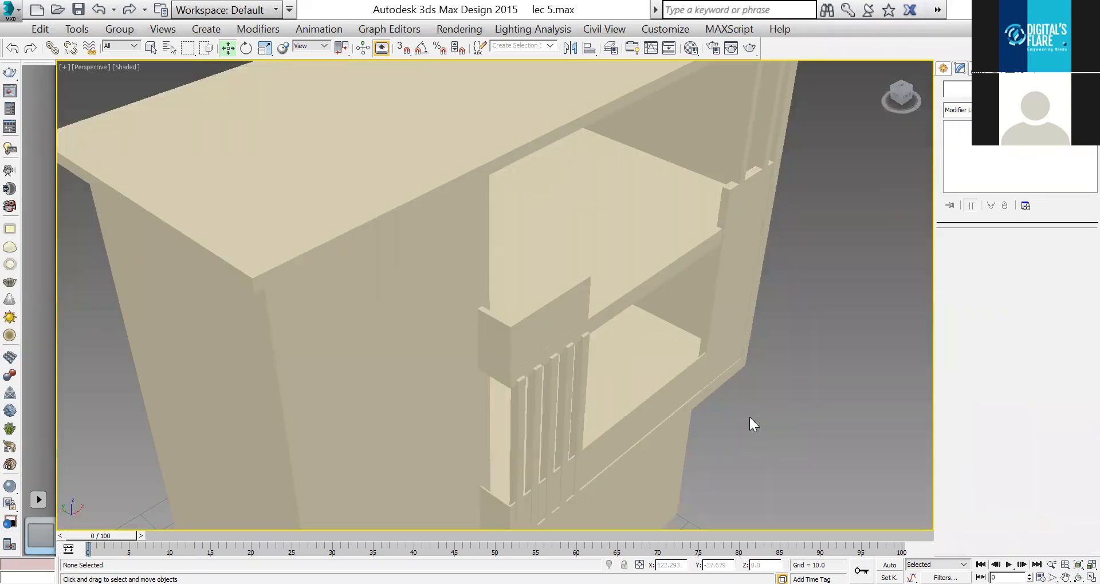
Move the front vertices of the lower front strip slightly back in the top view, then deselect the strip and check it in perspective.
left_click(652, 413)
key("alt+w")
right_click(383, 274)
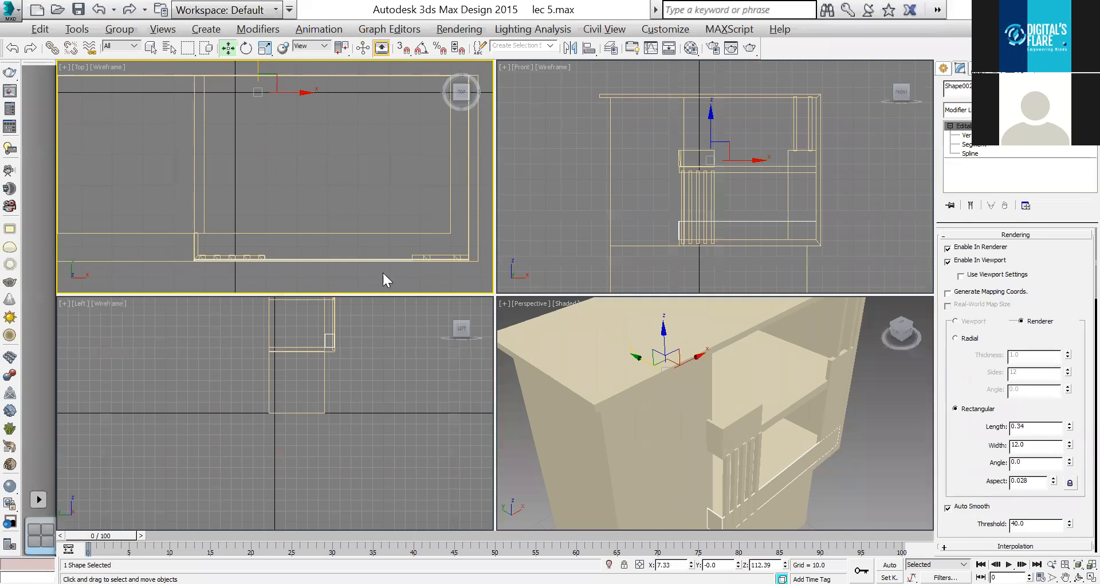
key("alt+w")
key("1")
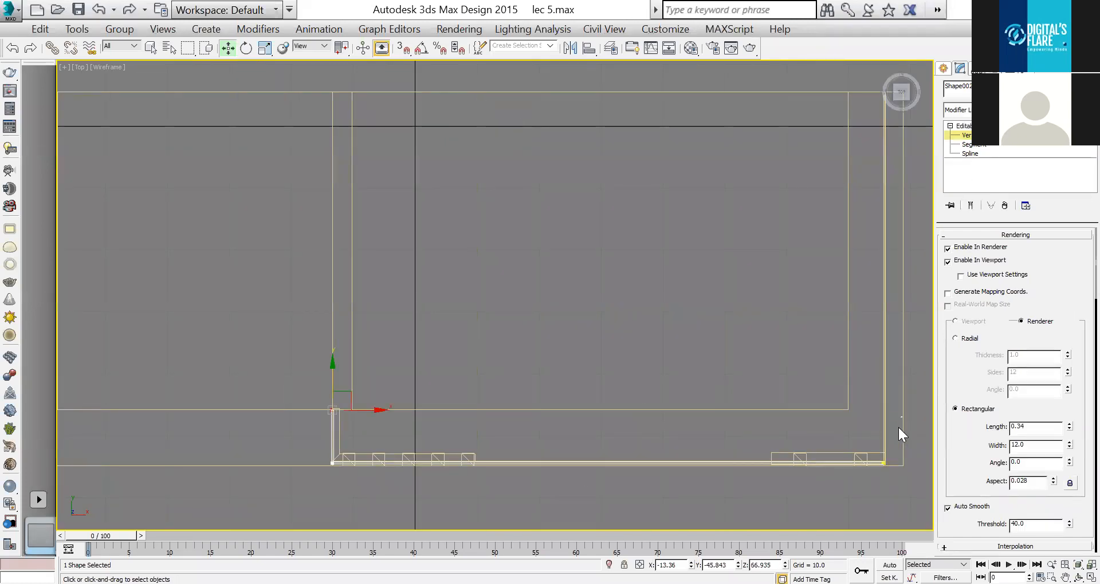
left_click_drag(289, 495, 294, 496)
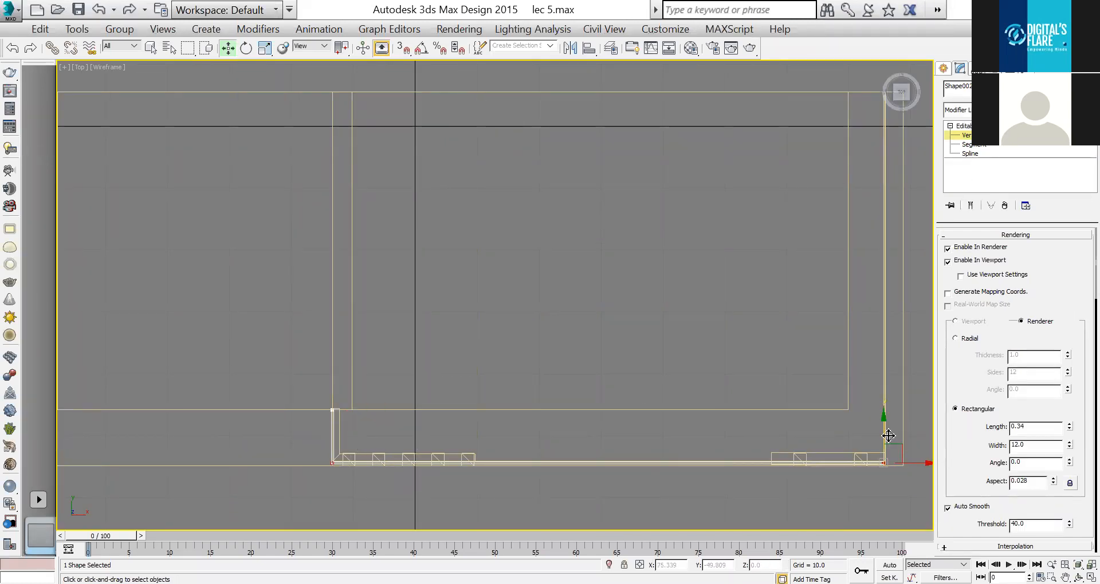
key("alt+w")
right_click(872, 469)
key("alt+w")
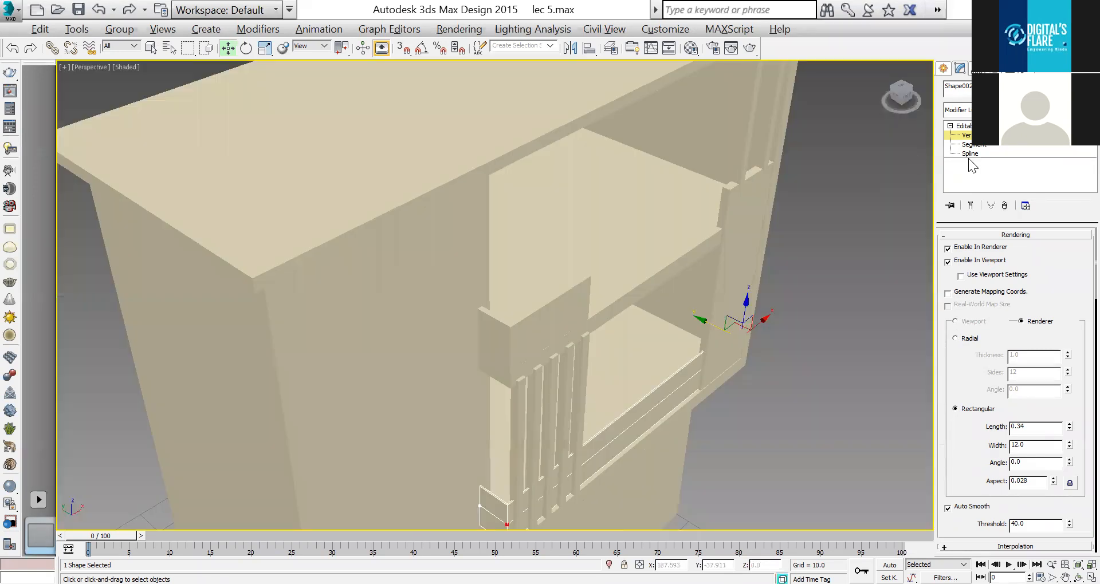
left_click(847, 302)
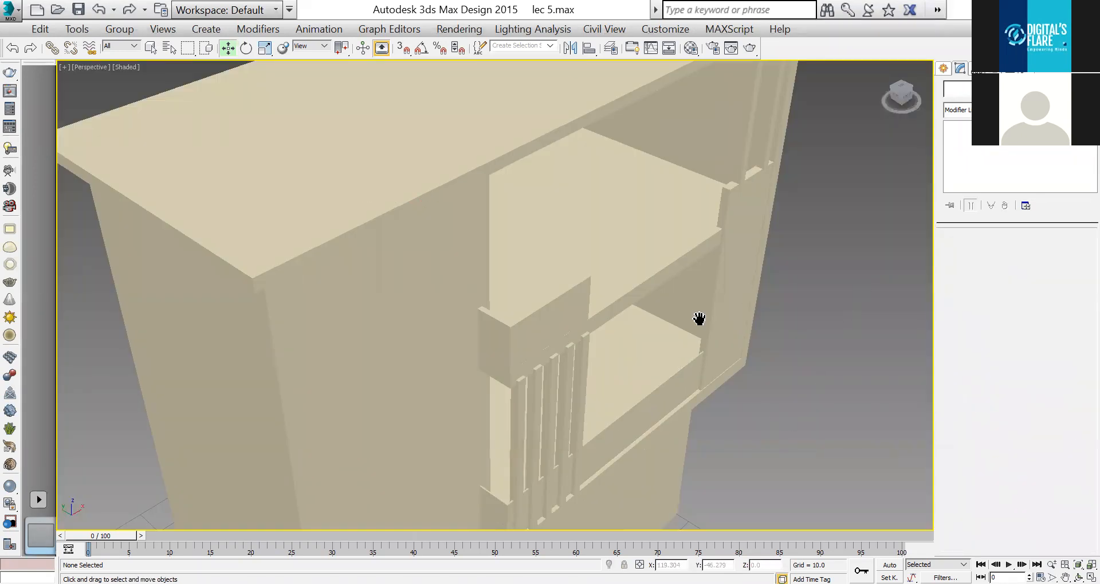
middle_click_drag(698, 318, 702, 325)
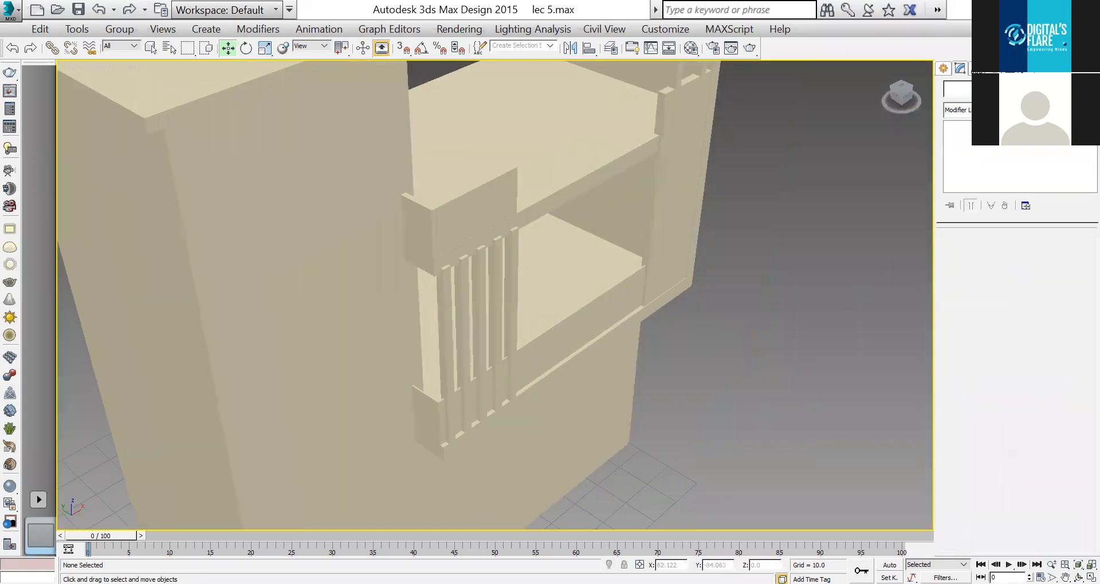
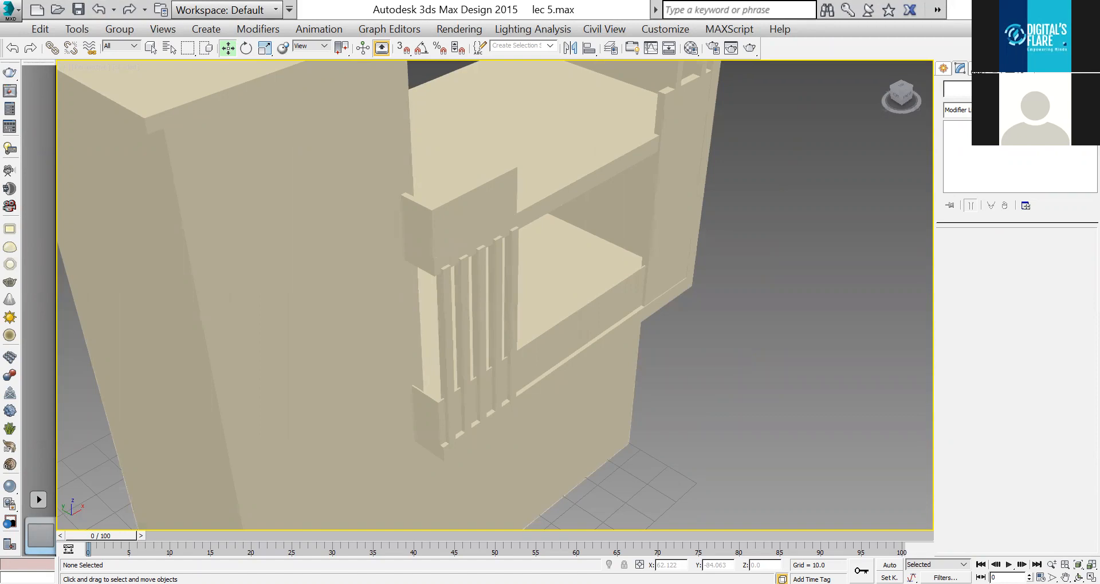
Draw a tall rectangle about 101 by 17 units over the cabinet's left section in the front view and turn off its renderer and viewport rendering.
key("f")
scroll(624, 258, "down", 3)
left_click(943, 69)
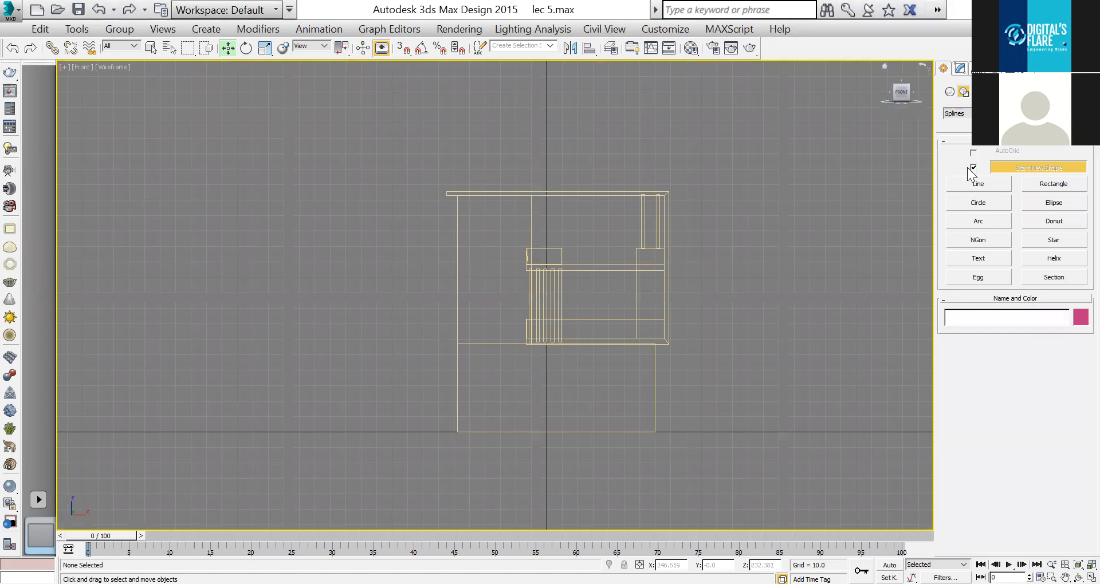
left_click(950, 92)
left_click(964, 93)
left_click(1048, 184)
left_click_drag(480, 176, 506, 334)
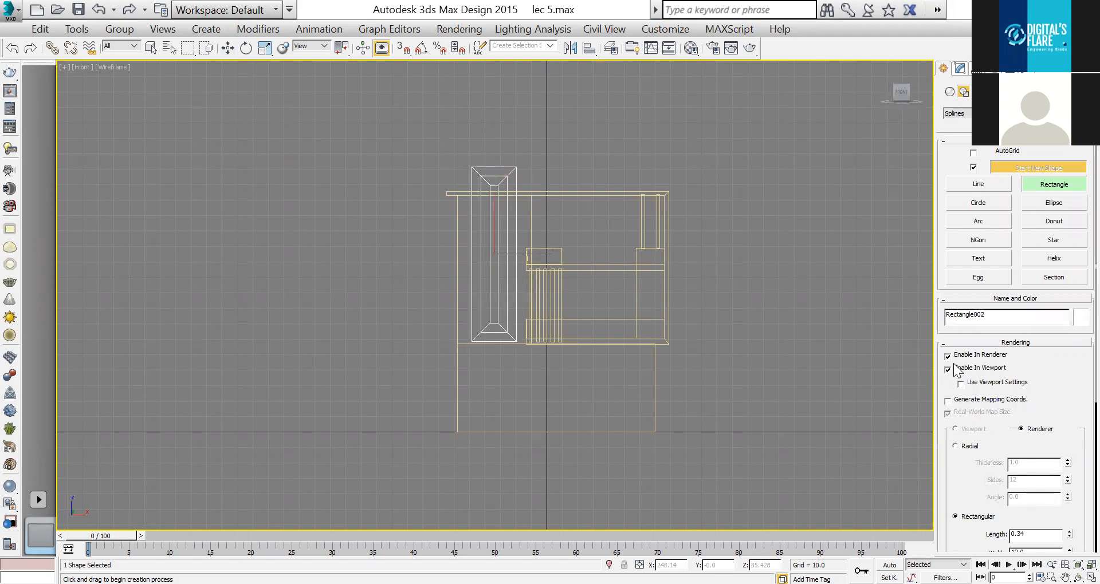
left_click(948, 356)
left_click(948, 369)
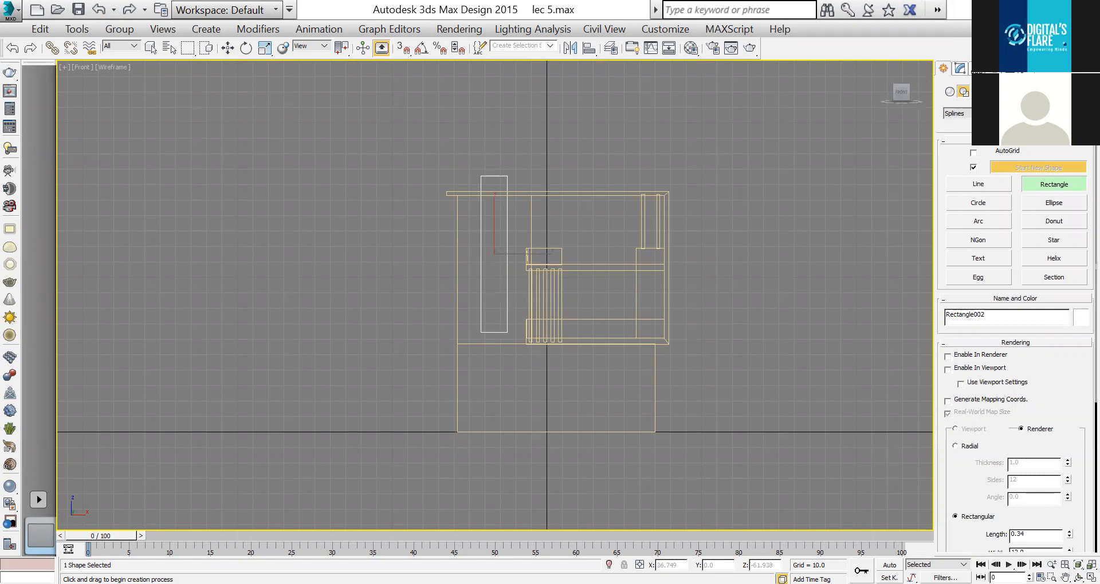
Set the rectangle's length to about 135.4 and width to about 21, and move it down along the cabinet's left section.
left_click(960, 69)
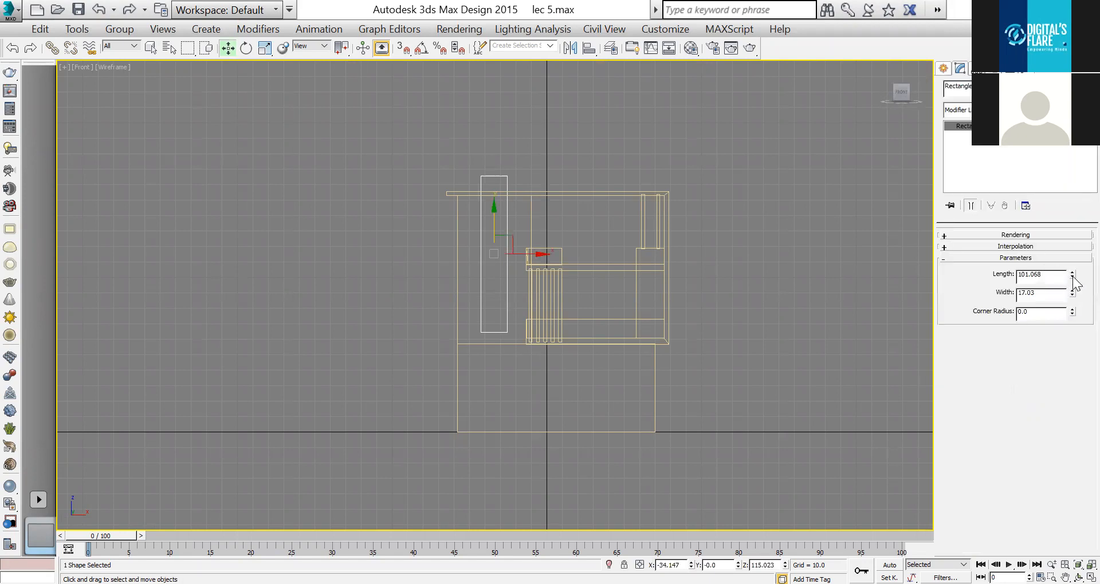
left_click_drag(1073, 272, 1073, 258)
left_click_drag(494, 221, 508, 248)
left_click_drag(1072, 293, 1073, 267)
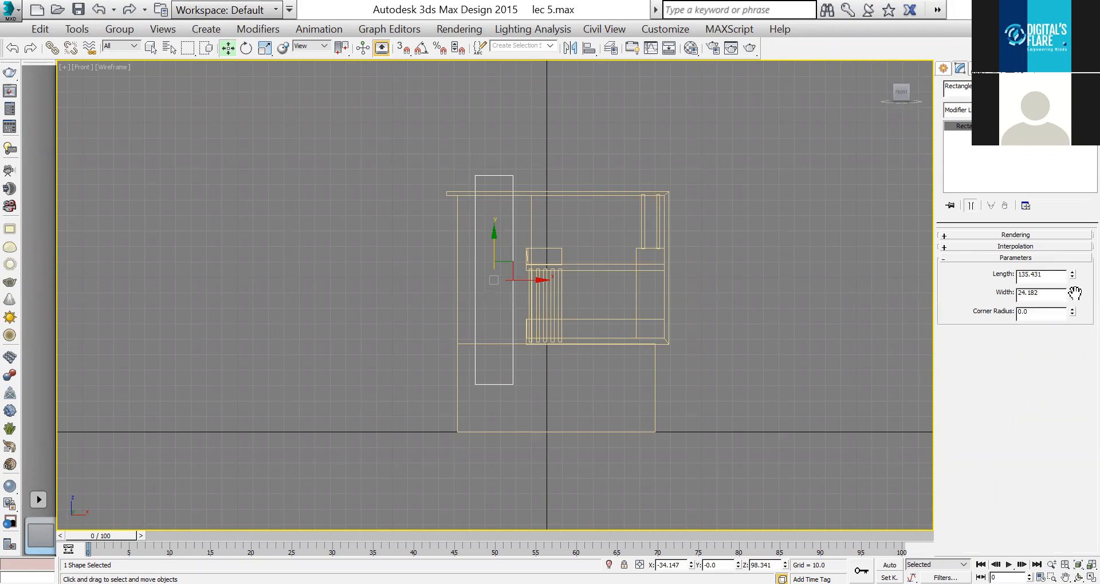
left_click_drag(1072, 293, 1078, 300)
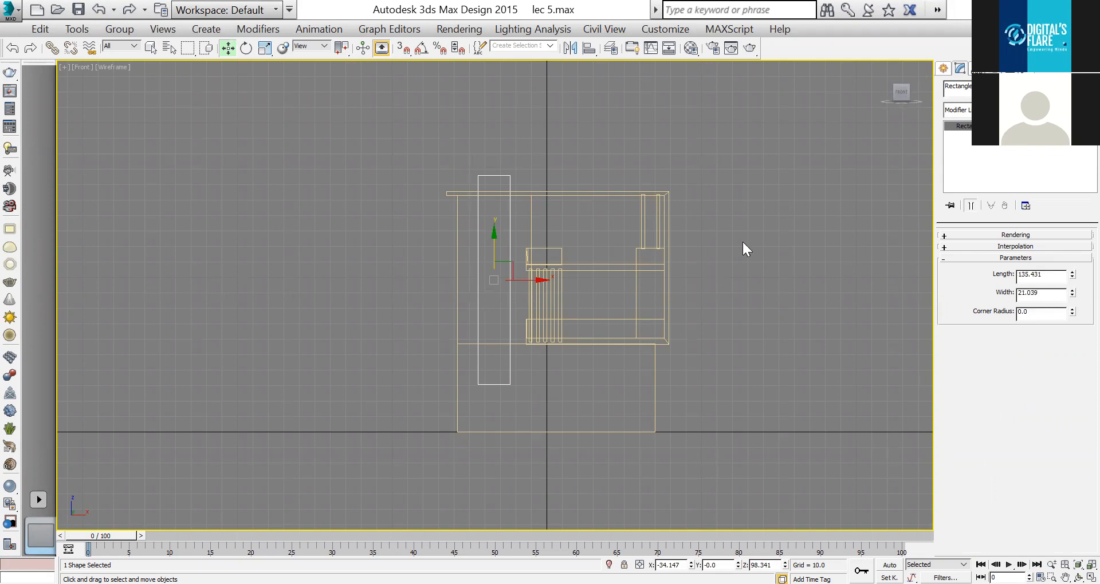
left_click(958, 110)
scroll(967, 123, "down", 5)
scroll(969, 123, "down", 10)
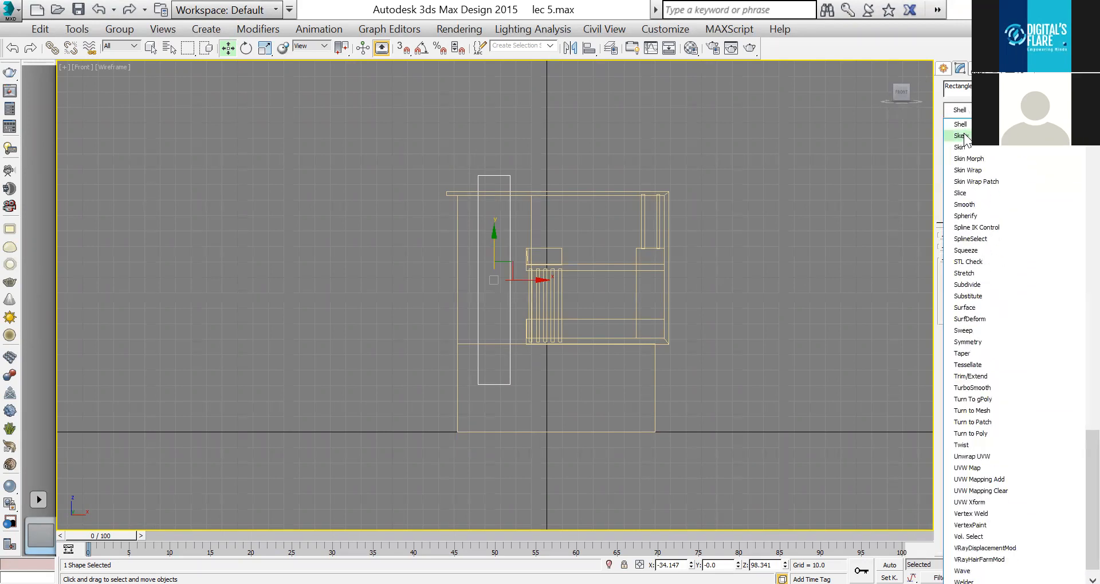
left_click(968, 134)
left_click(1006, 206)
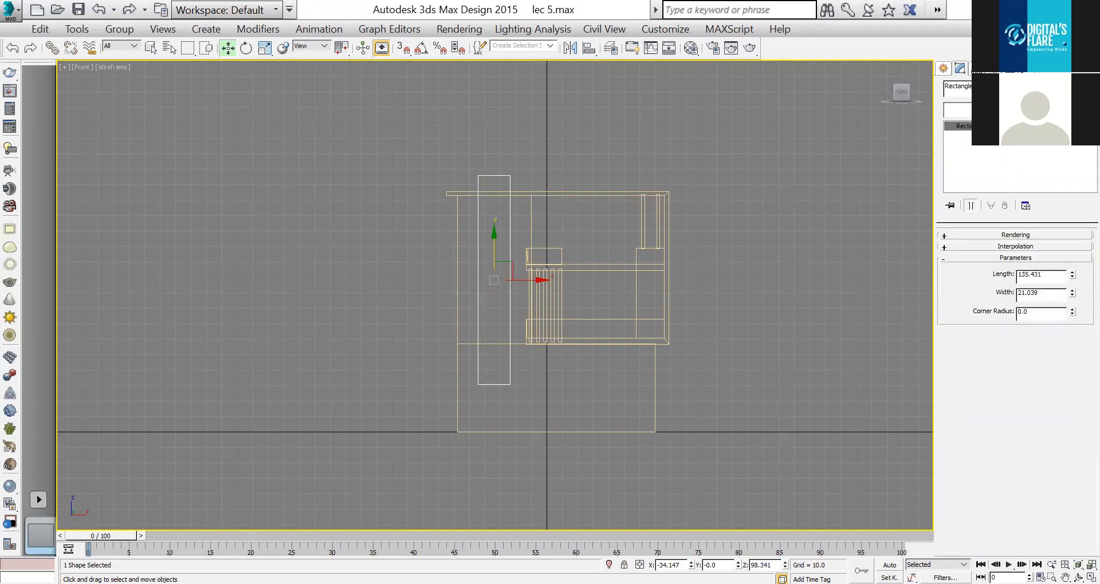
Apply a Shell modifier to the tall rectangle.
left_click(967, 110)
key("s")
key("s")
key("s")
key("s")
key("s")
left_click(961, 136)
Move the shelled panel forward to the cabinet's front in the top view and scale up its depth.
key("alt+w")
right_click(370, 202)
key("alt+w")
scroll(284, 146, "down", 4)
left_click_drag(275, 261, 295, 193)
key("r")
key("w")
left_click_drag(290, 304, 293, 308)
key("alt+w")
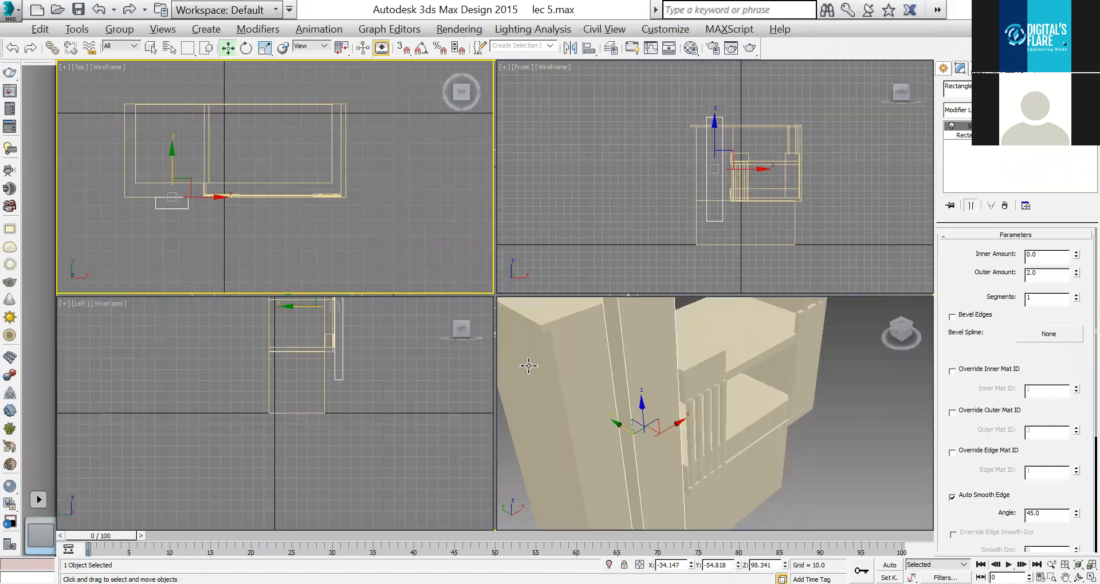
Move the tall panel back about 9.45 units in the left view so it sits within the cabinet front, and select the outer shelf frame in perspective.
right_click(527, 367)
key("alt+w")
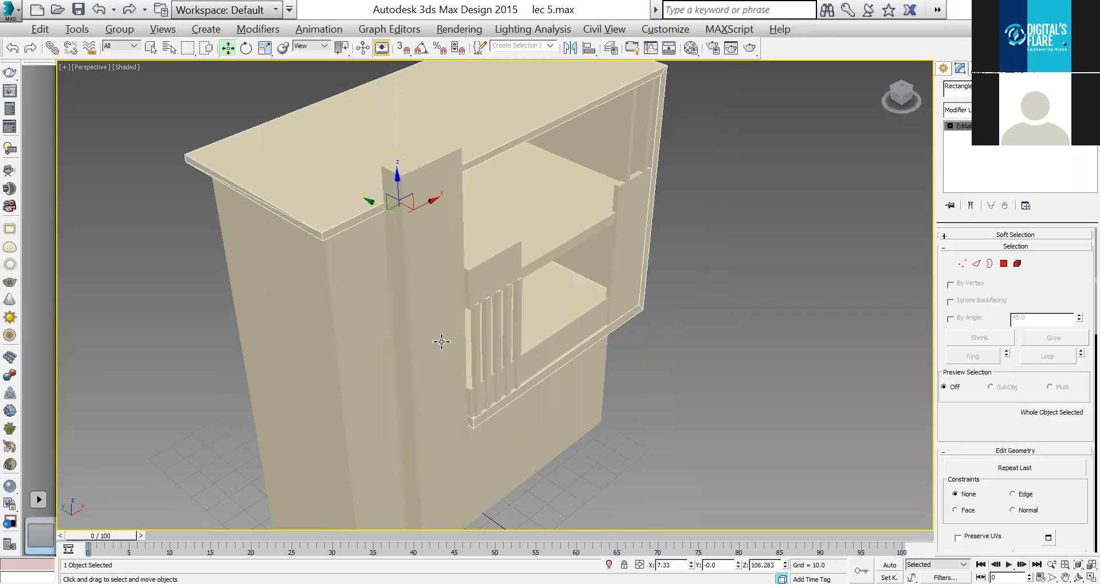
key("alt+w")
right_click(385, 462)
key("alt+w")
middle_click_drag(565, 287, 557, 408)
left_click_drag(638, 192, 618, 180)
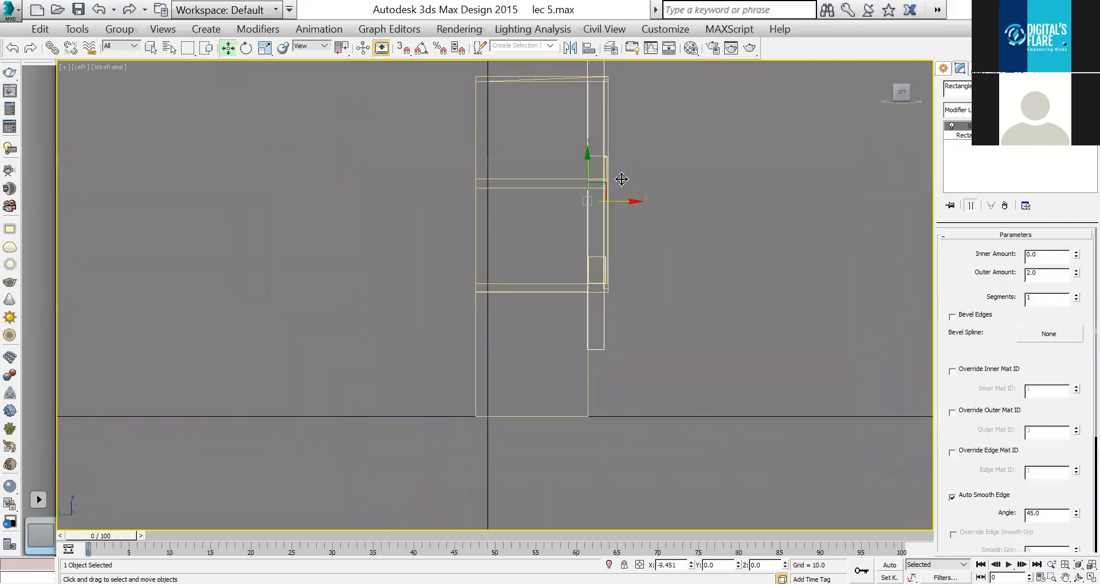
key("alt+w")
right_click(554, 310)
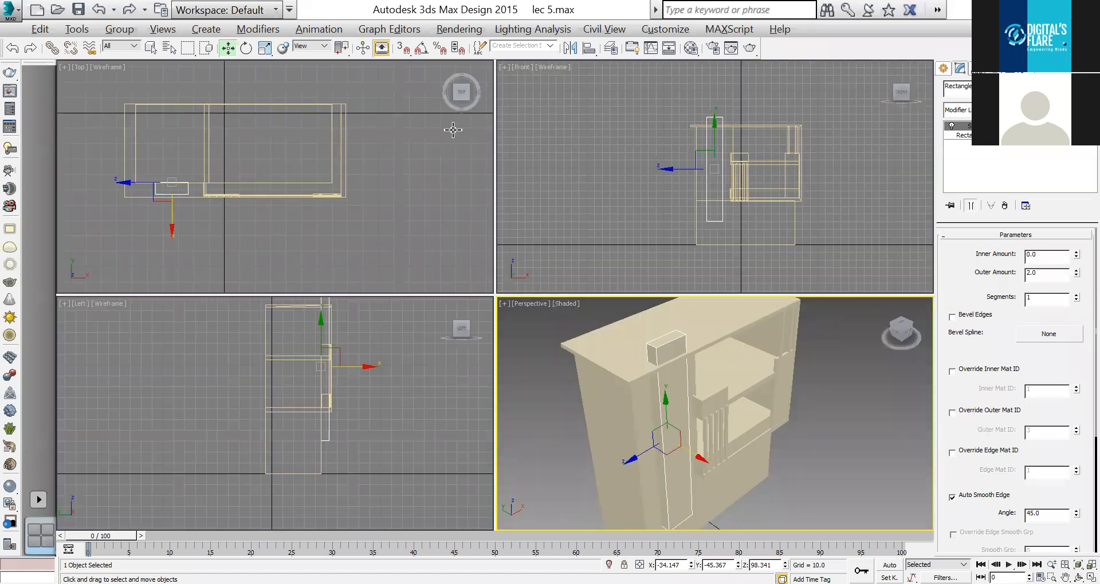
key("alt+w")
left_click(453, 130)
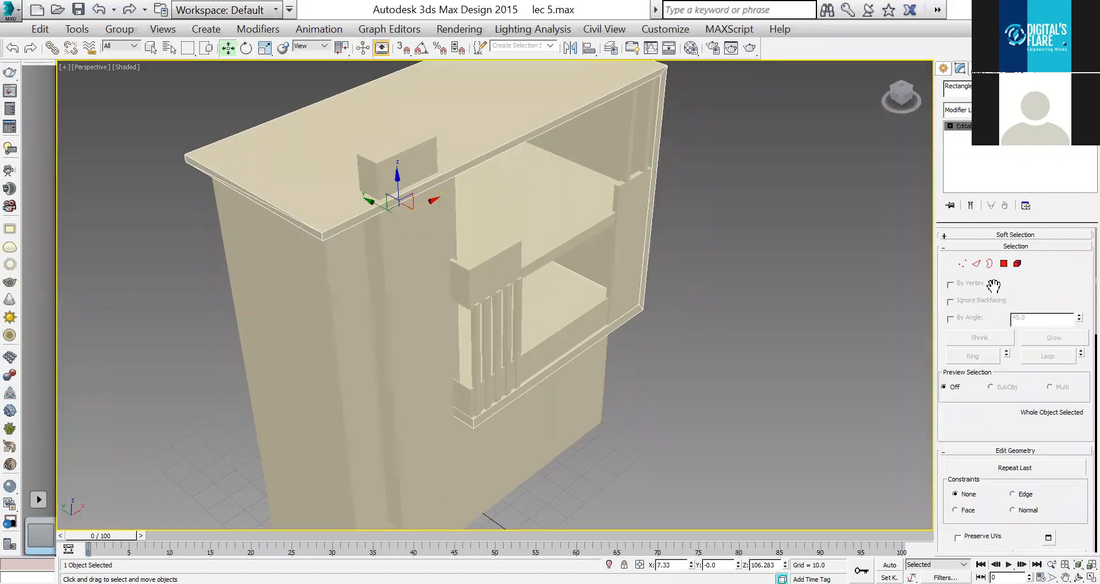
Move the outer shelf frame's front vertices forward about 3.13 units in the top view and deselect the frame.
left_click(962, 264)
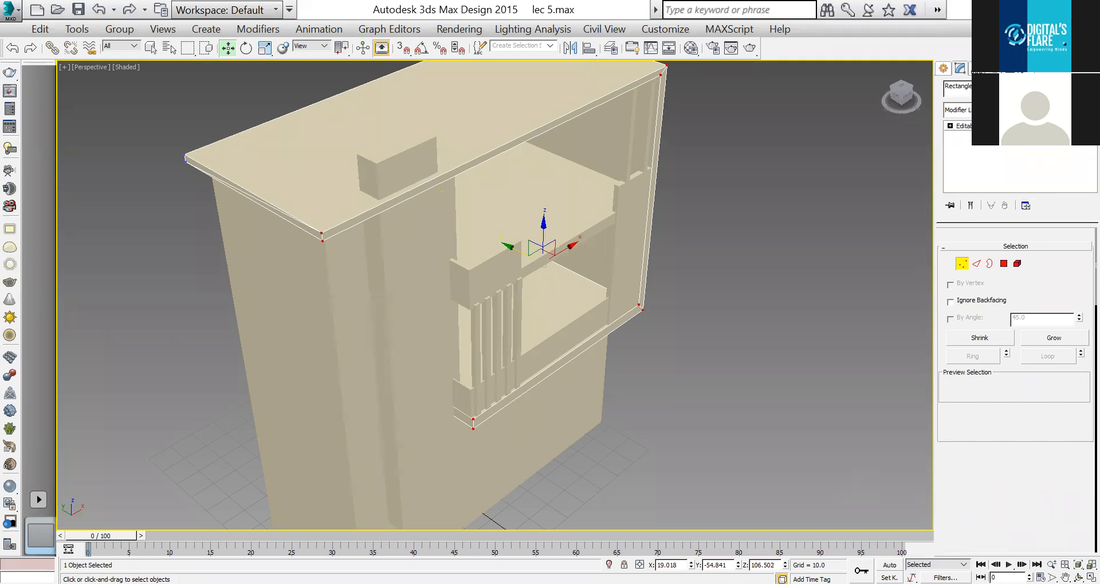
key("t")
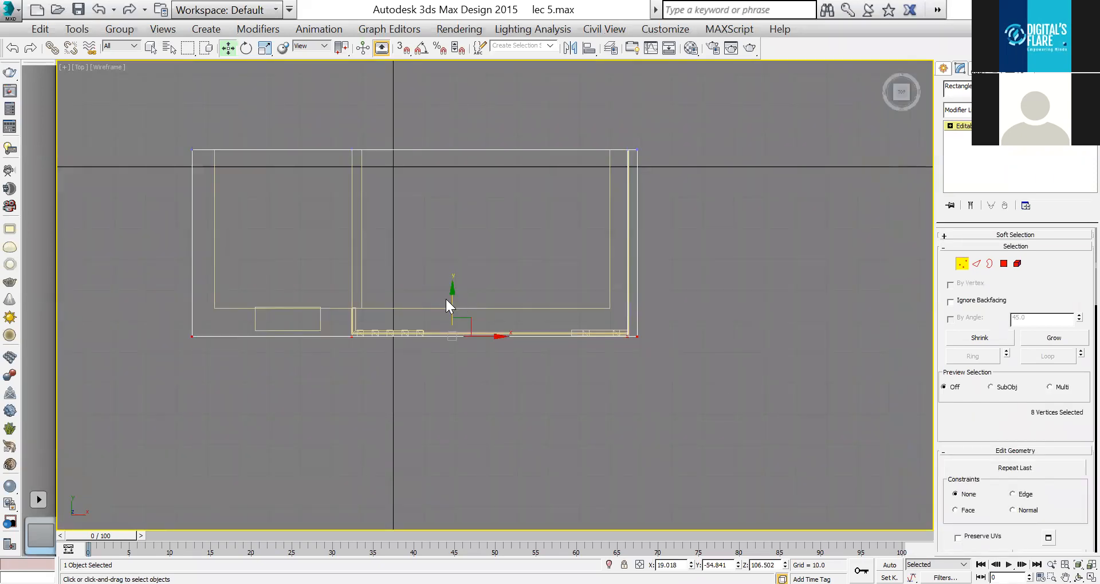
left_click_drag(454, 302, 475, 316)
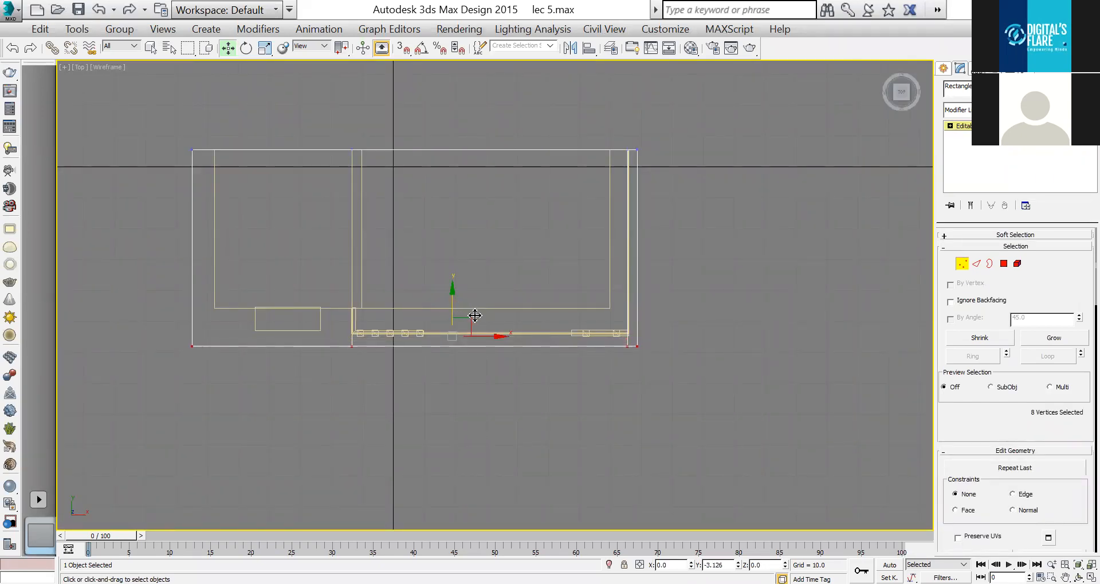
key("alt+w")
right_click(857, 193)
key("alt+w")
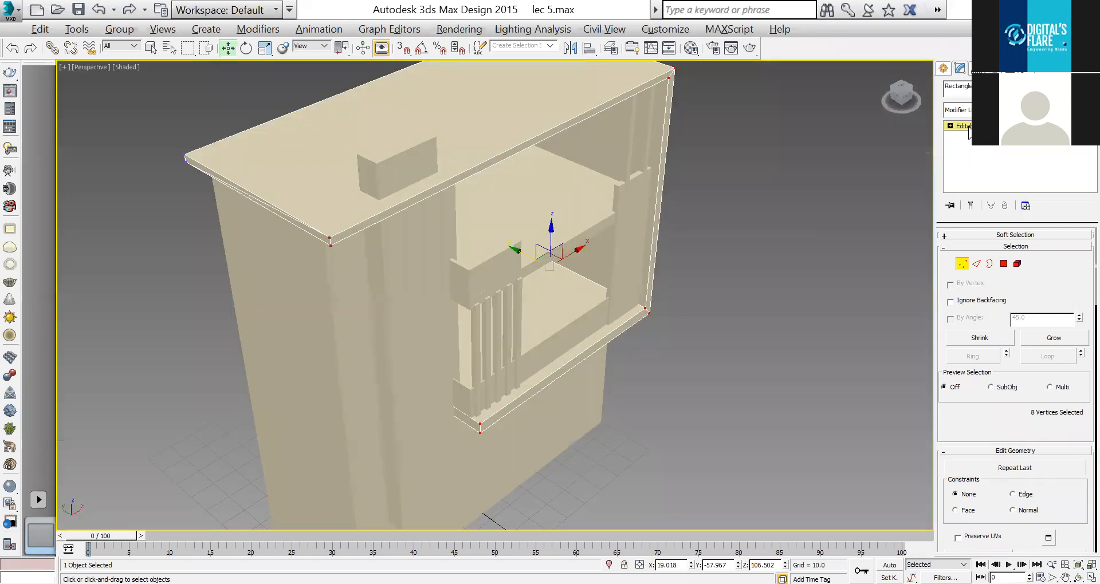
left_click(969, 127)
left_click(857, 266)
Draw a rectangle about 50 wide and 30.7 long on the cabinet's lower front and shift it about 3.3 units left.
left_click(1079, 577)
left_click_drag(483, 320, 476, 260)
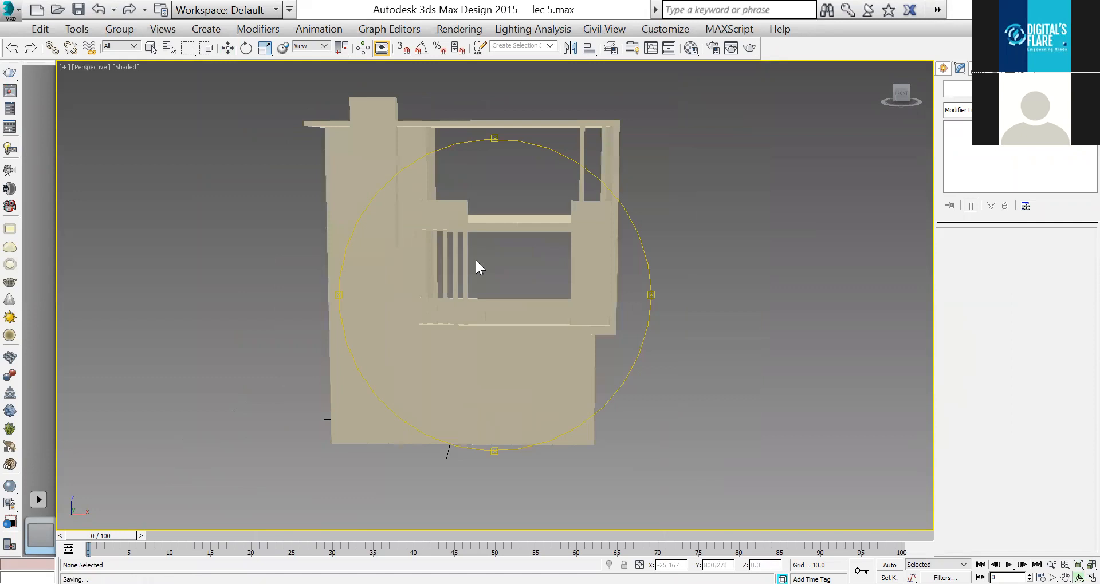
left_click_drag(548, 342, 516, 344)
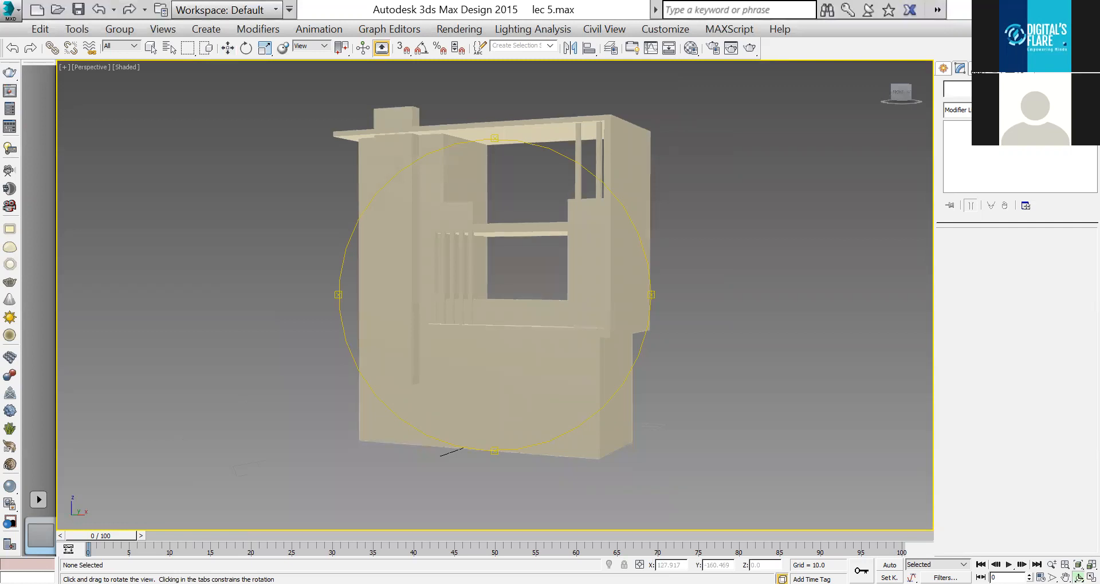
key("f")
key("w")
left_click(943, 68)
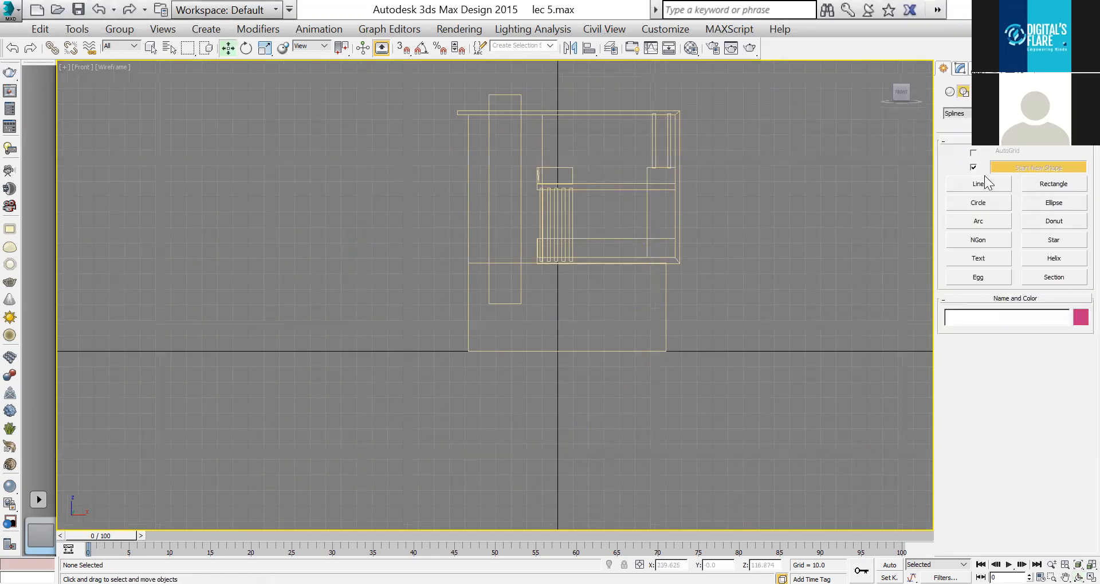
left_click(1040, 188)
left_click_drag(485, 303, 562, 351)
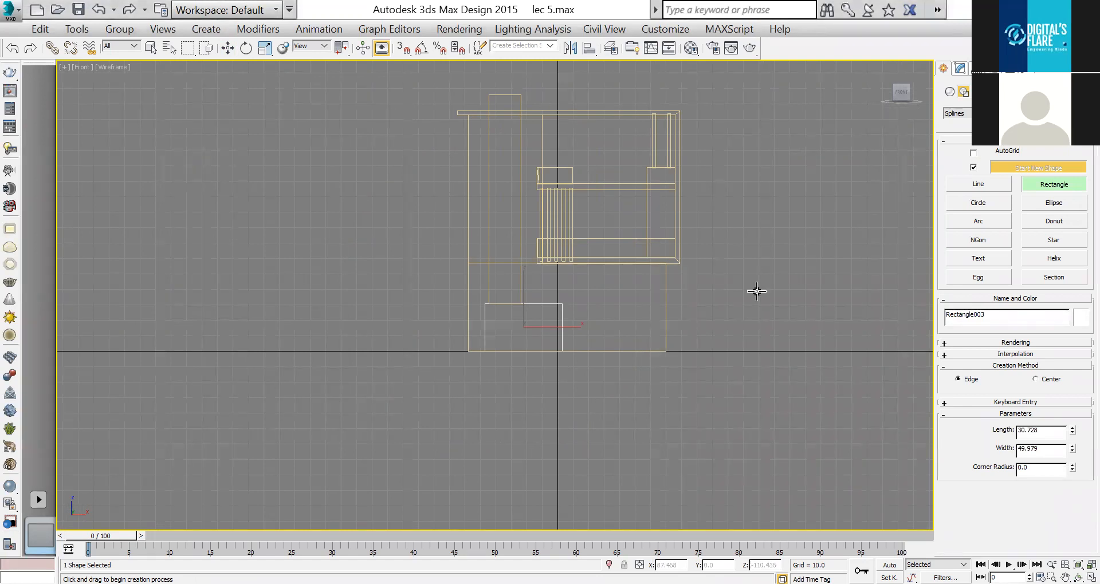
key("w")
left_click_drag(564, 327, 559, 327)
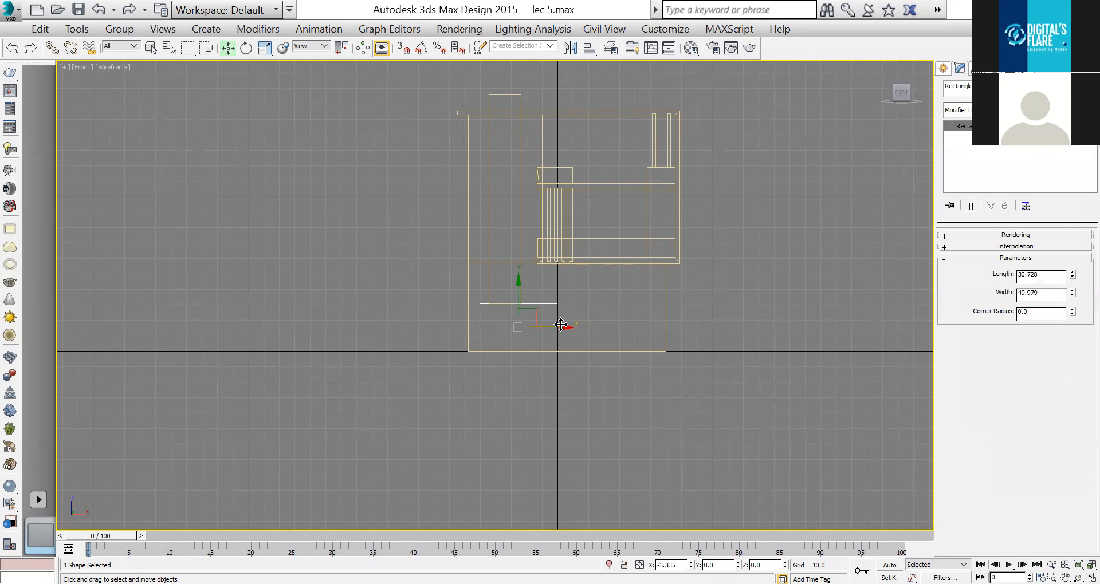
Convert the lower rectangle to an editable spline and delete its right and bottom segments, leaving an L shape.
right_click(965, 126)
left_click(1015, 223)
left_click(950, 126)
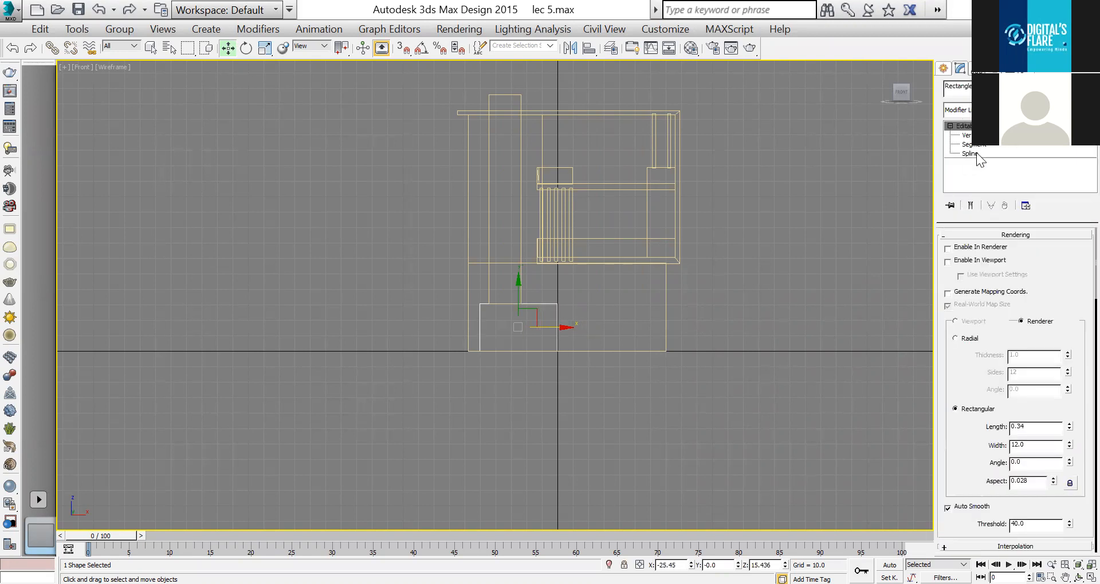
left_click(974, 145)
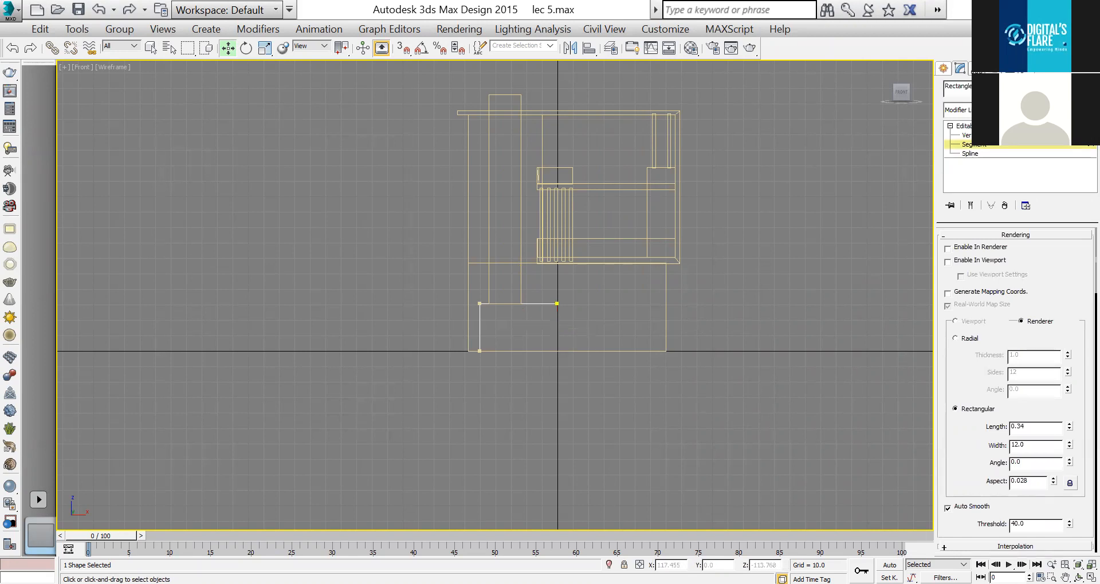
Enable the L-shaped spline in renderer and viewport, and convert it to Editable Poly.
left_click(958, 110)
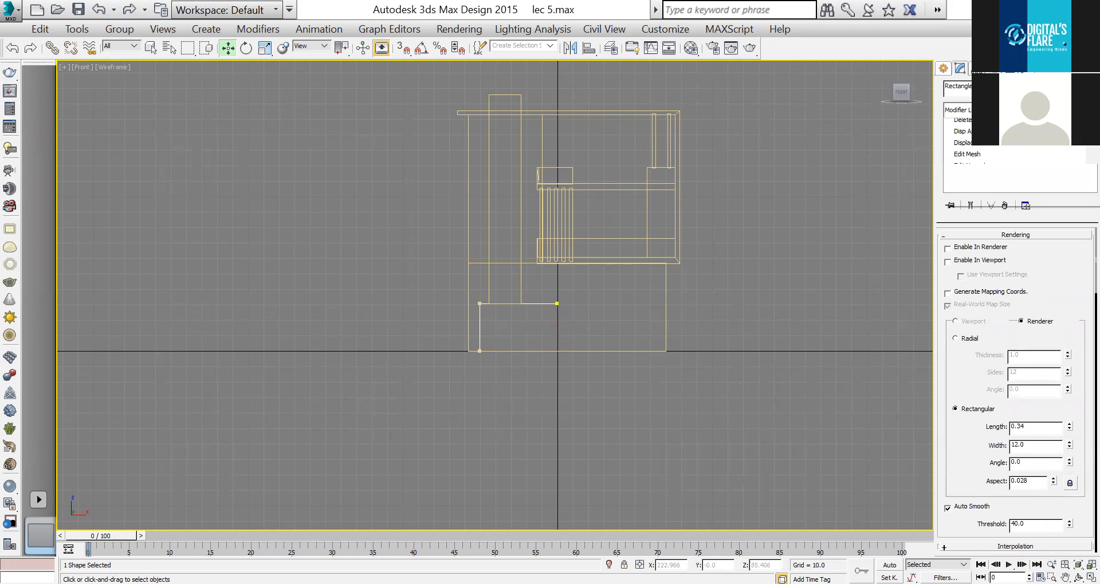
left_click(947, 261)
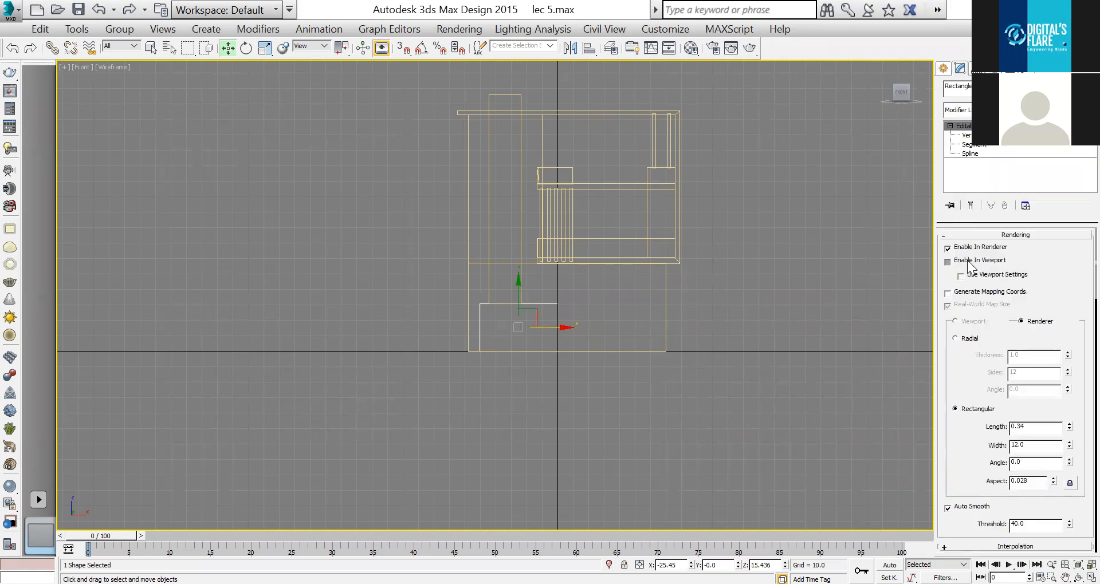
right_click(494, 316)
mouse_move(576, 468)
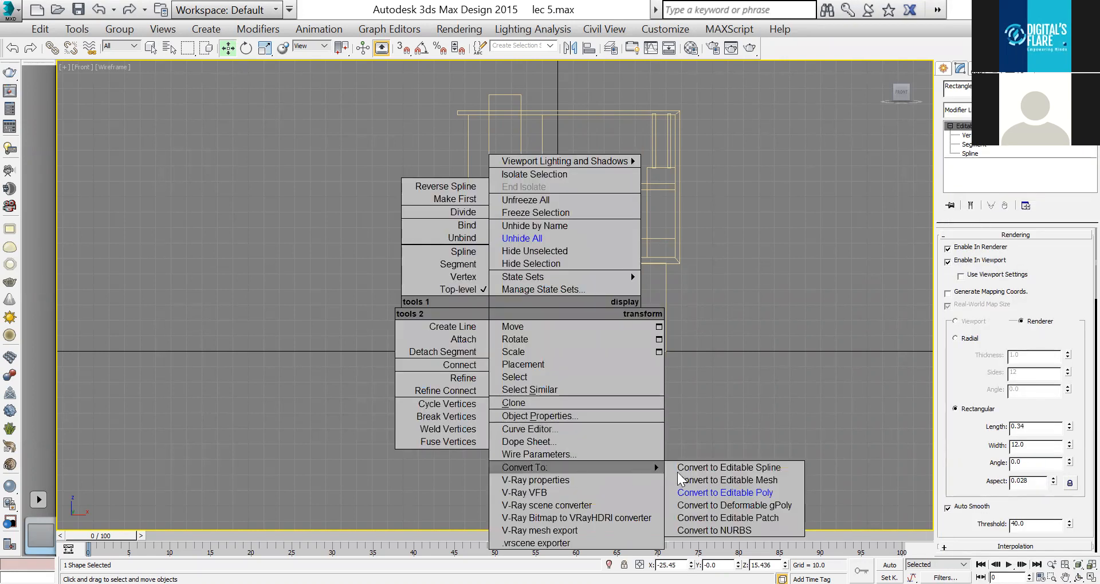
left_click(717, 494)
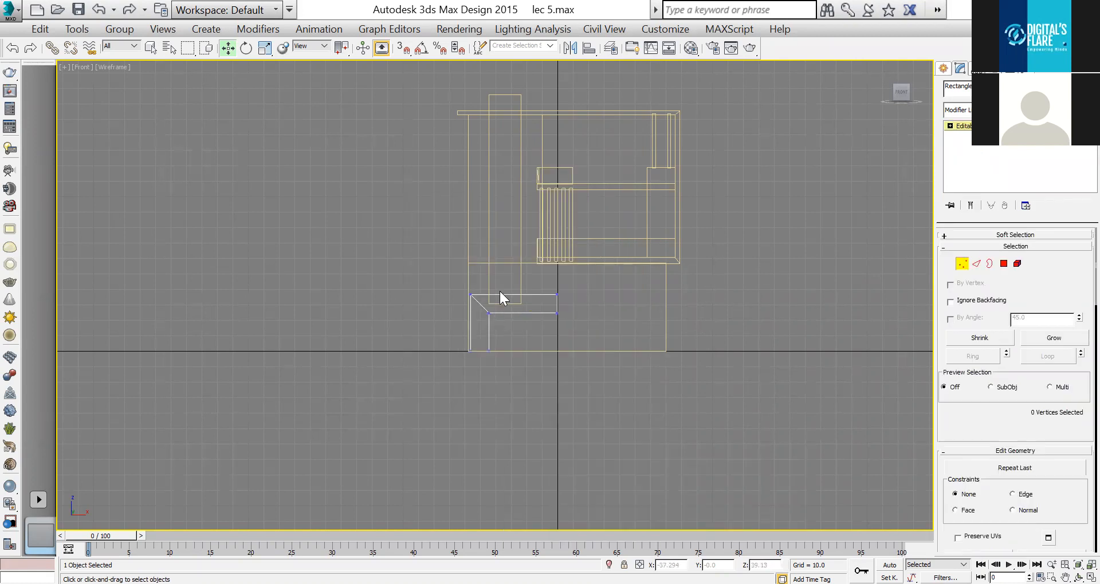
Move the L-shaped strip's outer left vertices right to narrow its vertical leg, and lower its top band's vertices.
left_click_drag(482, 348, 483, 356)
left_click_drag(509, 323, 516, 323)
left_click_drag(587, 277, 458, 324)
left_click_drag(527, 269, 532, 285)
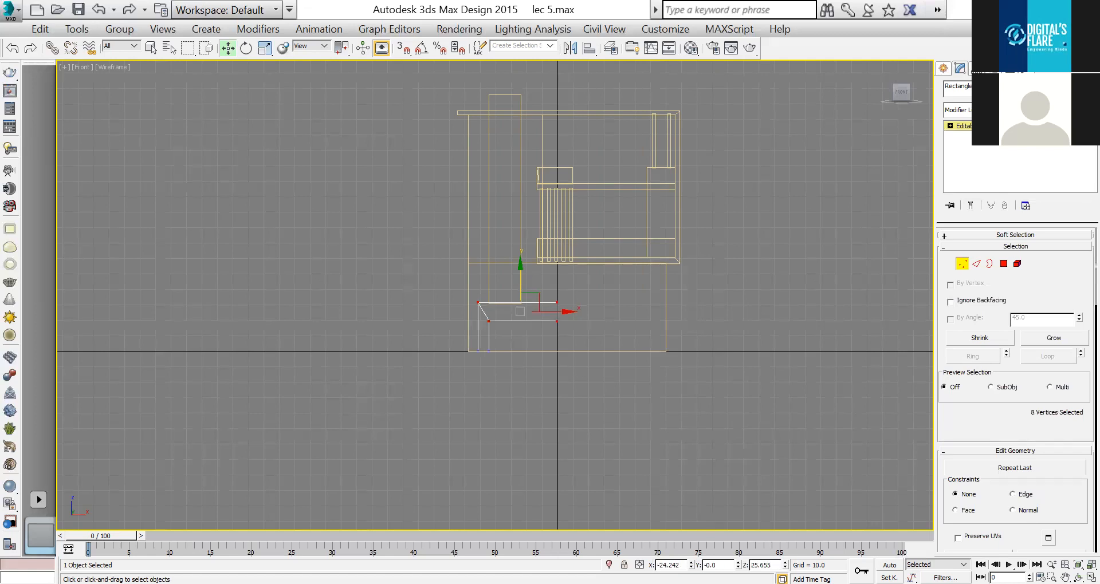
left_click_drag(520, 289, 544, 285)
Shorten the tall panel's base rectangle to a length of about 117.8 and move the panel up about 3.27 units.
left_click(527, 192)
left_click(952, 136)
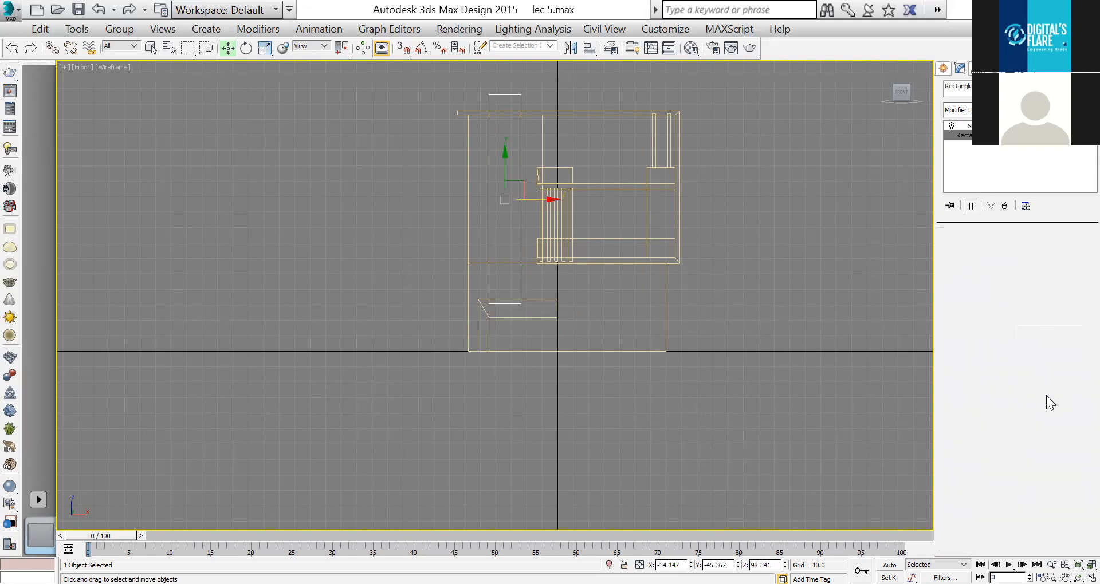
left_click_drag(1073, 279, 1072, 287)
left_click_drag(503, 164, 504, 158)
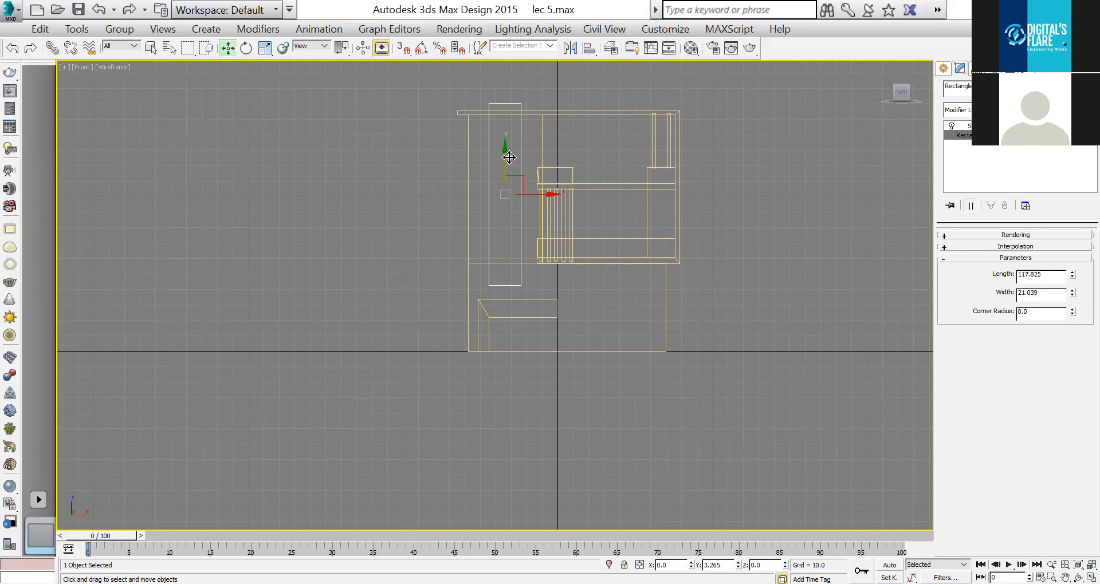
Move the L-shaped strip right about 1.5 units along the cabinet's lower front.
left_click_drag(570, 292, 545, 315)
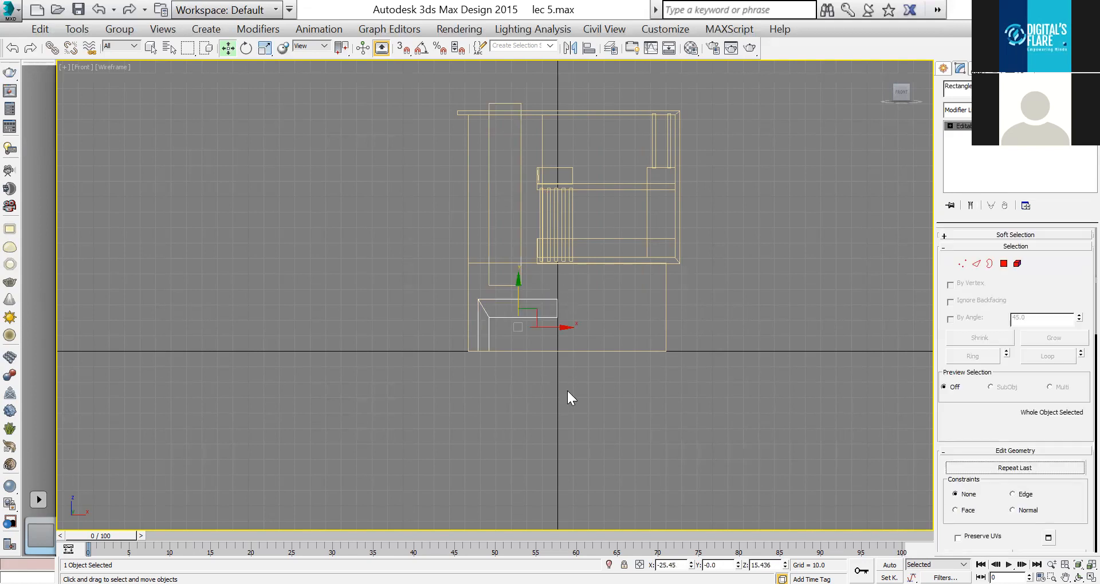
key("alt")
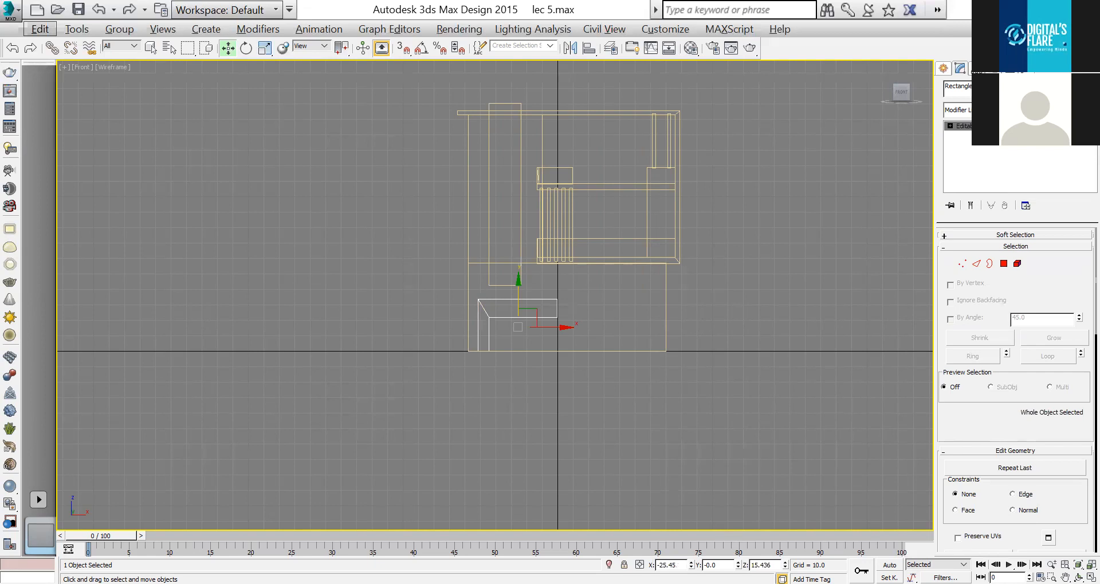
left_click_drag(540, 327, 542, 327)
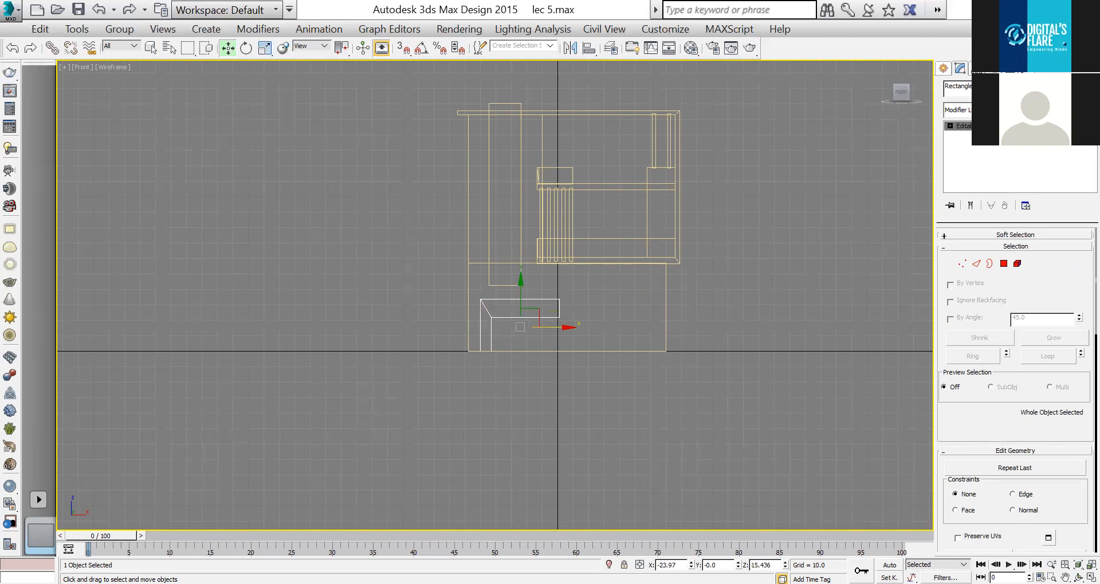
Draw a line from the L-shaped strip's right end going right, down, and back left to its vertical leg.
left_click(944, 69)
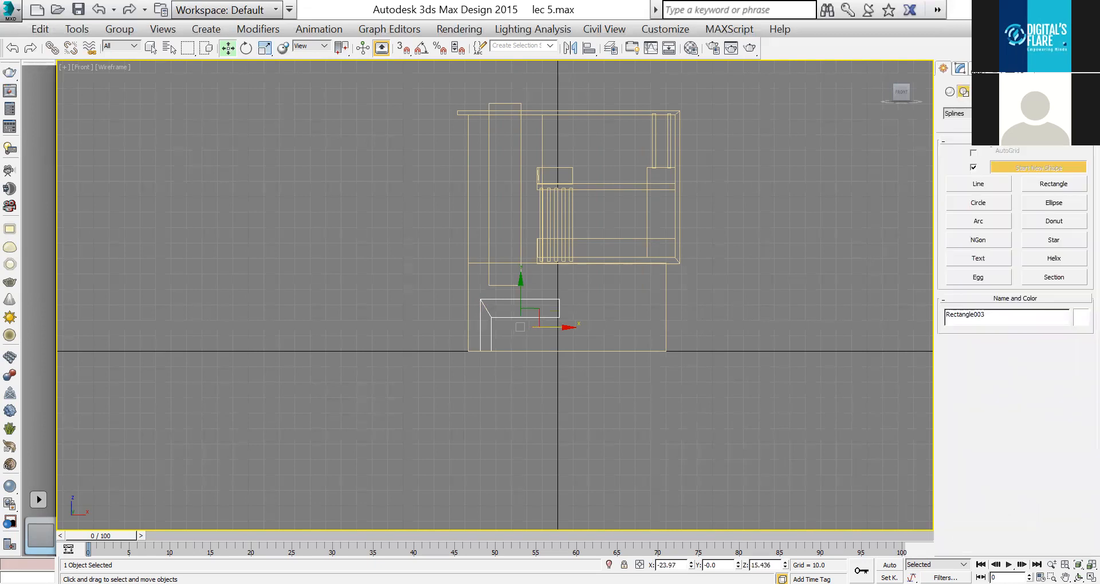
left_click(978, 184)
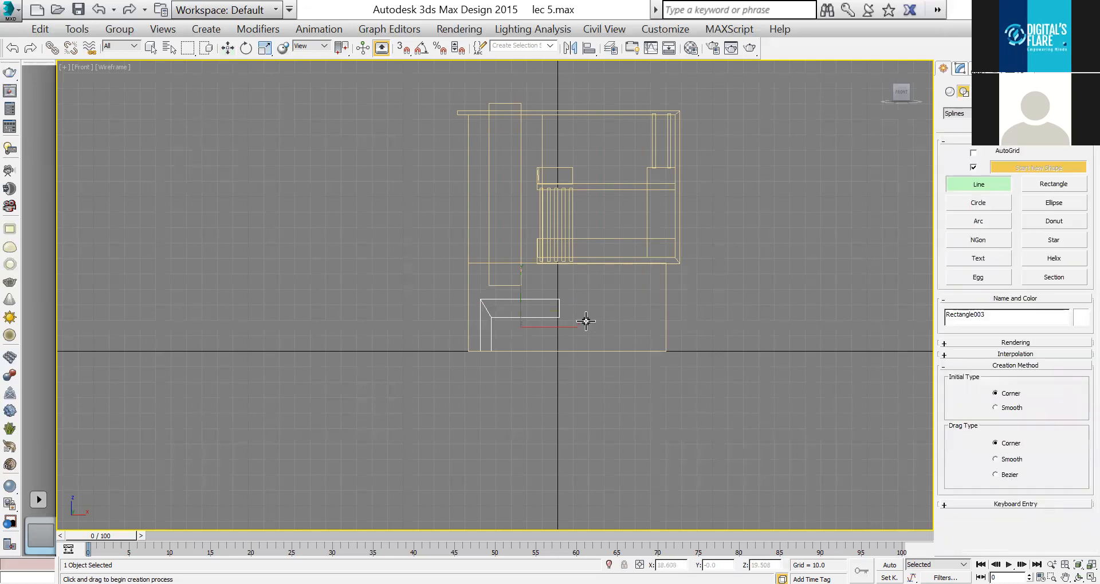
left_click(558, 308)
left_click(651, 310)
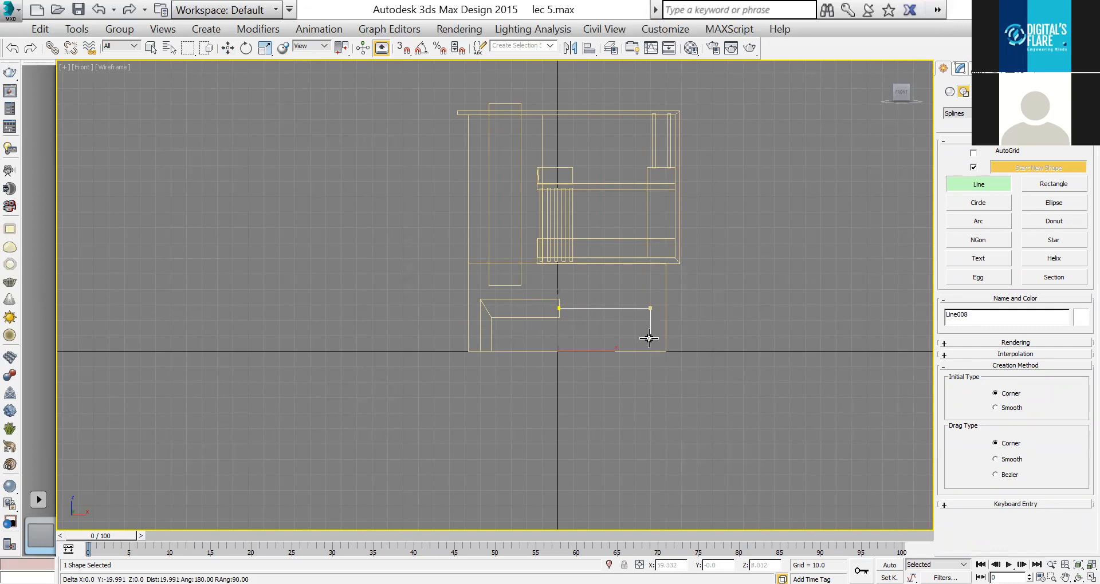
left_click(650, 341)
left_click(491, 339)
right_click(491, 339)
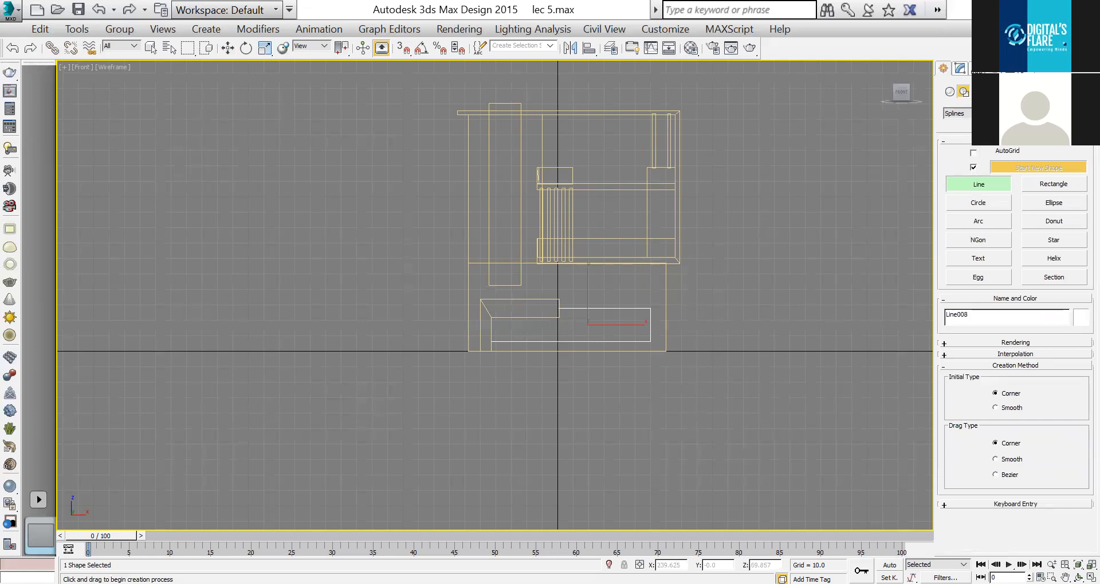
Raise the two bottom vertices of the new line slightly in the front view.
left_click(960, 69)
left_click(949, 126)
left_click(966, 135)
left_click_drag(664, 331, 484, 369)
left_click_drag(652, 308, 652, 300)
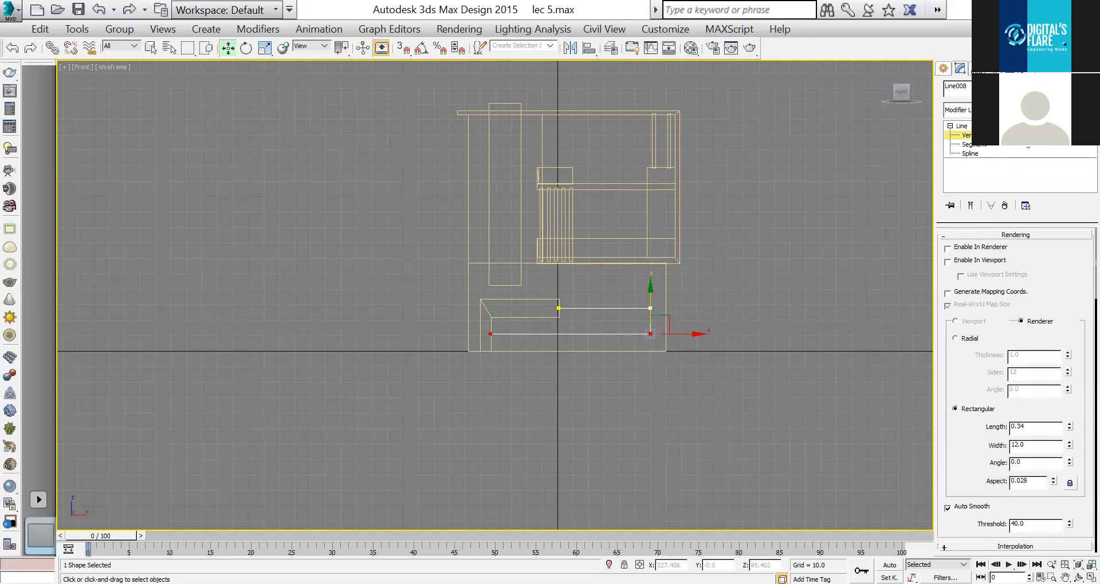
Enable the line in renderer and viewport with a rectangular section of length 0.31 and width 3.96.
left_click(962, 126)
left_click(948, 248)
left_click(948, 261)
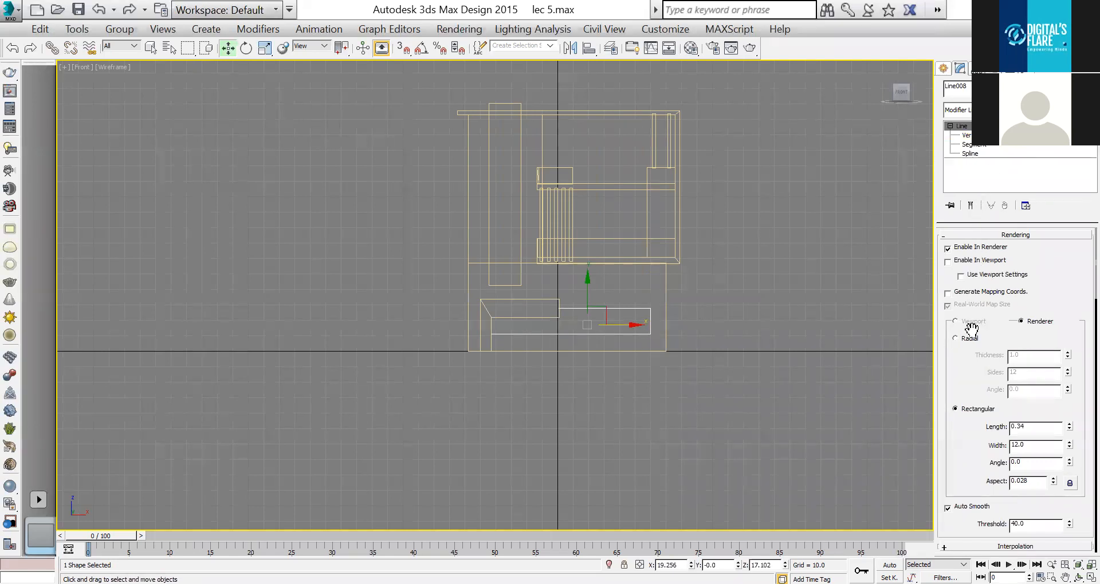
left_click(1069, 429)
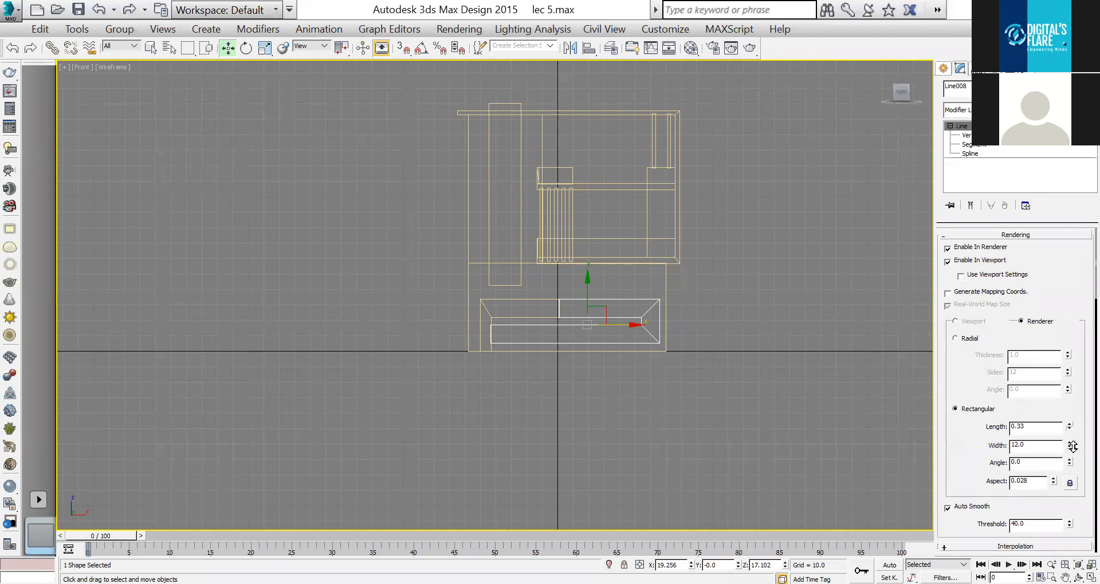
left_click_drag(1069, 447, 1077, 481)
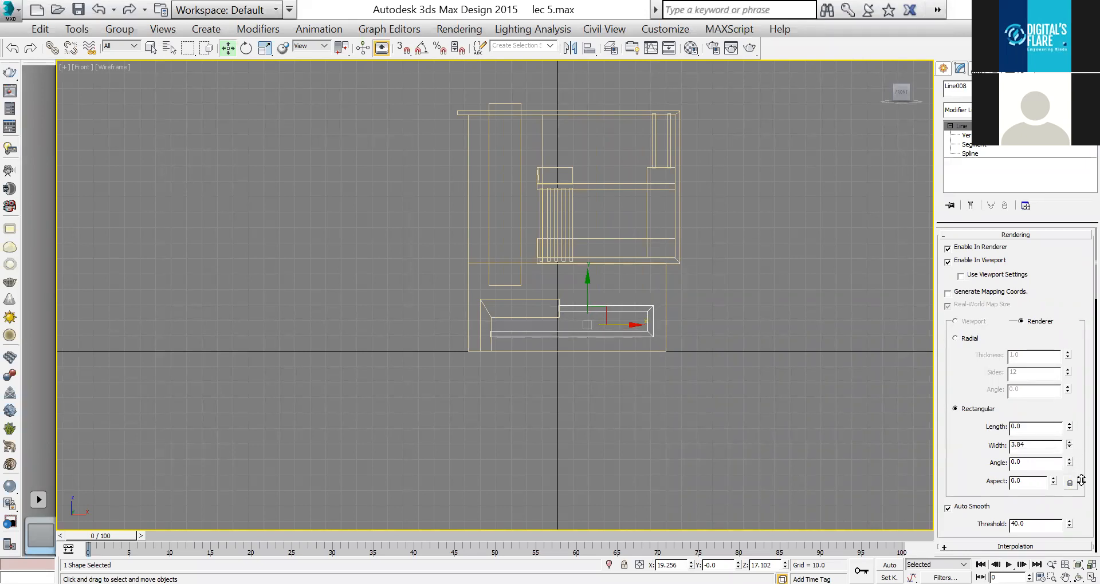
left_click_drag(1072, 434, 1069, 408)
Scale up the depth of both lower strips in the top view and move them about 48 units to the cabinet's front.
key("alt+w")
right_click(260, 185)
key("alt+w")
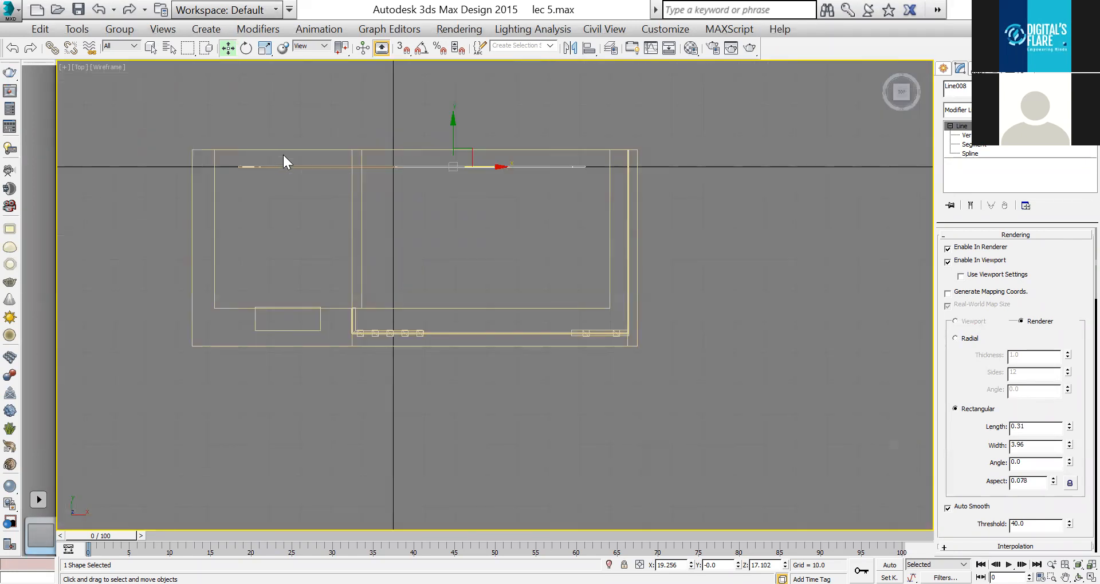
left_click_drag(279, 154, 297, 174, "ctrl")
key("r")
left_click_drag(371, 109, 515, 189)
key("w")
left_click_drag(366, 138, 425, 286)
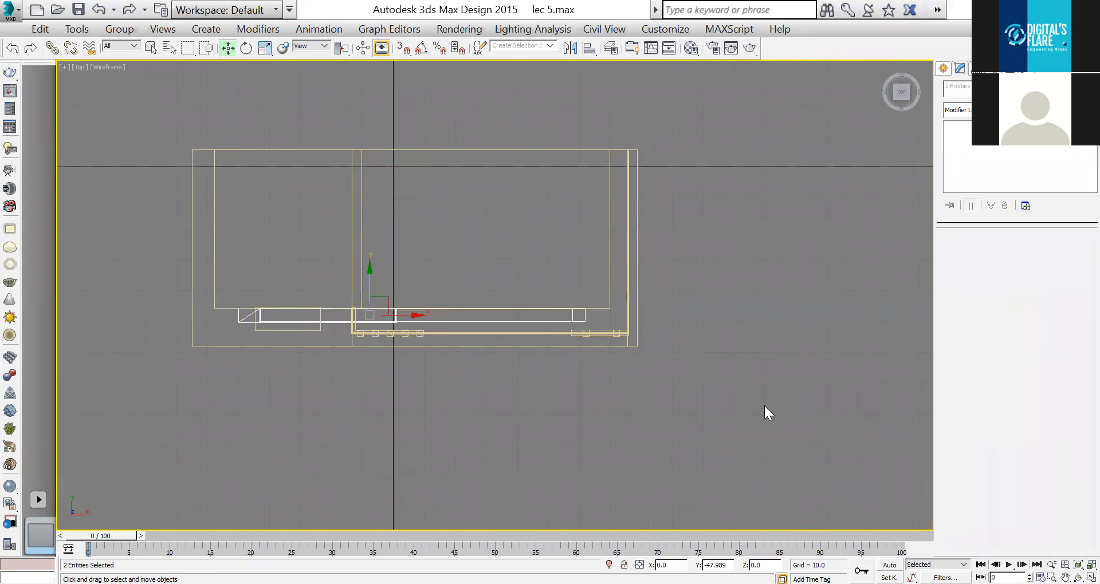
Shorten the rendered line strip by moving its two right-end vertices left in the front view.
key("alt+w")
left_click(764, 468)
key("alt+w")
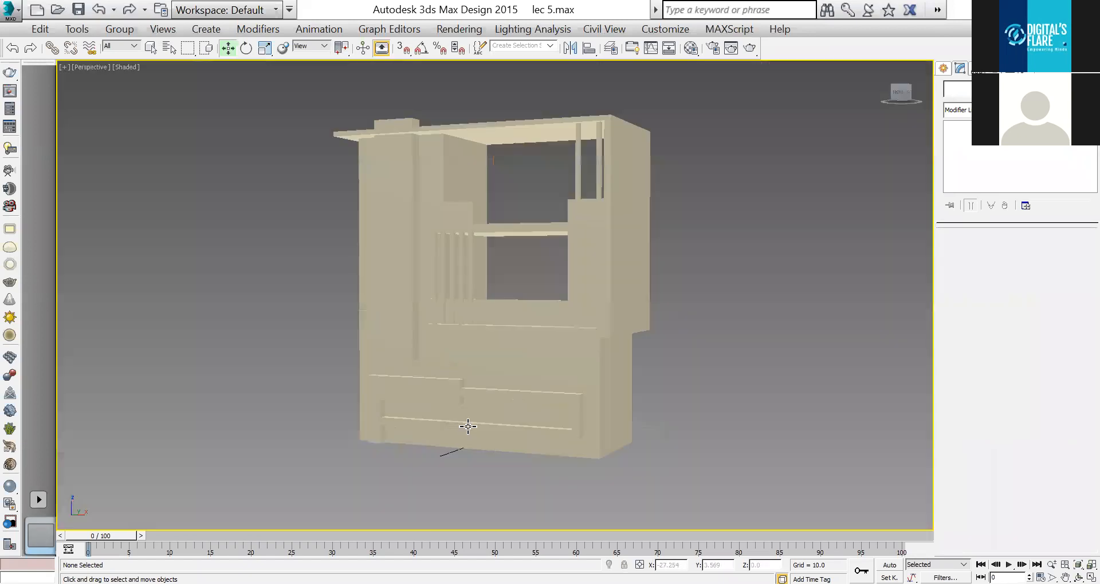
scroll(468, 427, "up", 3)
left_click(466, 419)
key("alt+w")
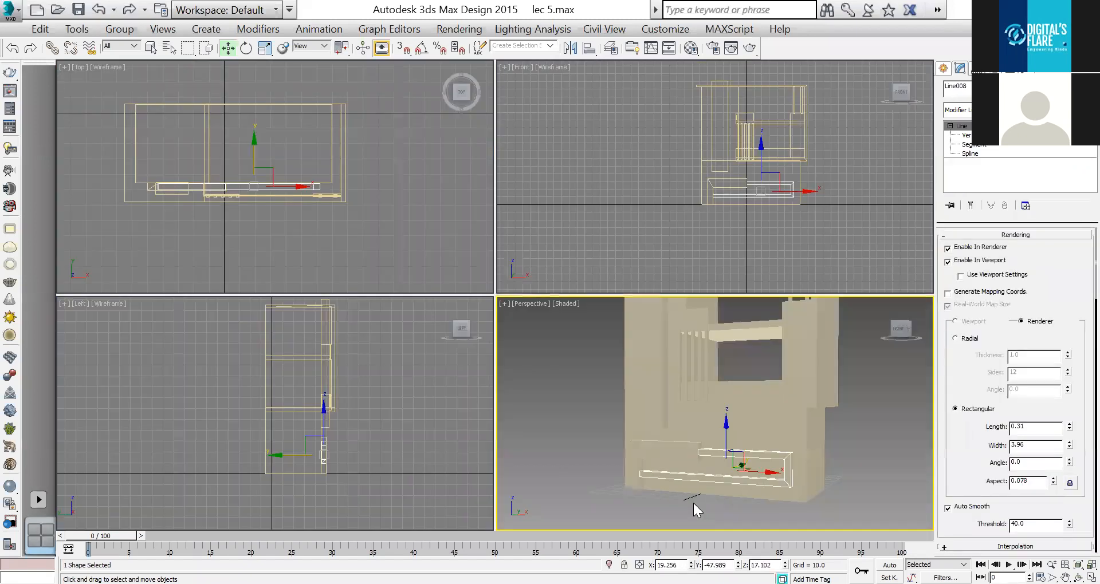
key("alt+w")
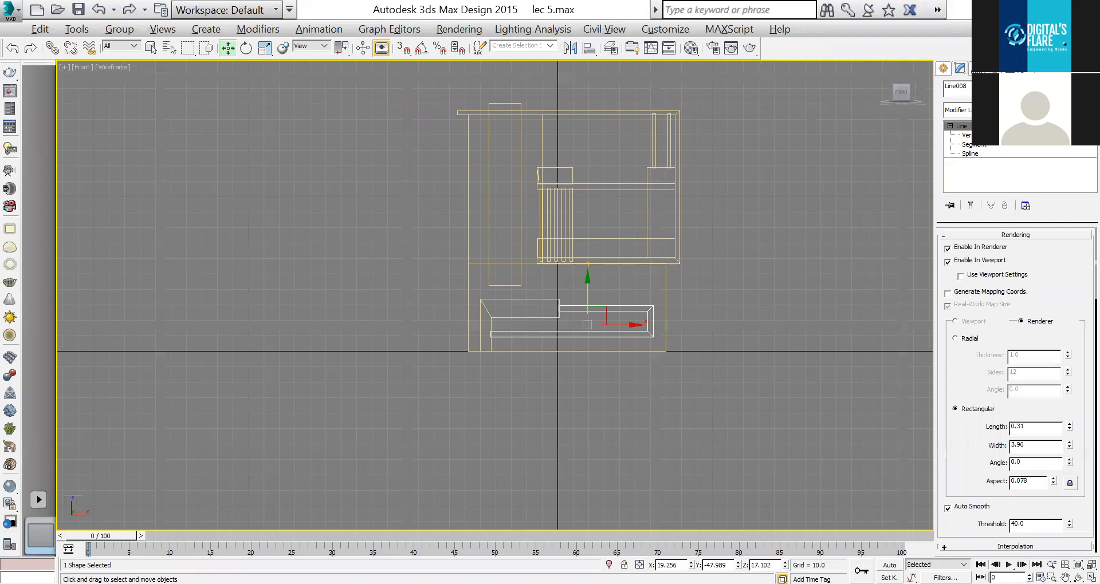
left_click(968, 136)
left_click_drag(745, 311, 608, 392)
left_click_drag(683, 305, 637, 304)
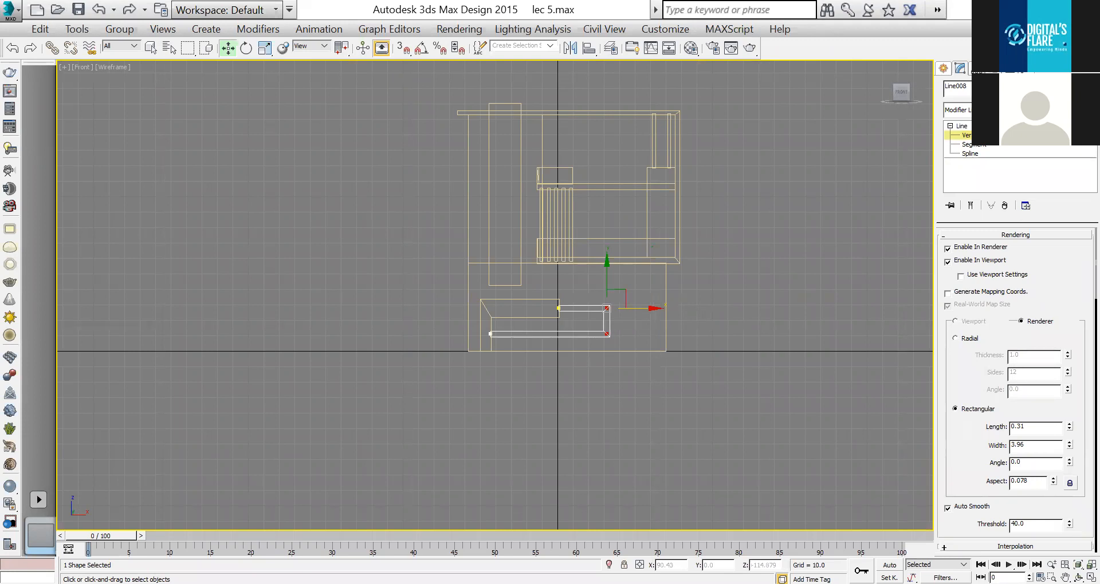
Move the line strip's two right-end vertices slightly outward in the front view and leave vertex editing.
left_click_drag(636, 307, 639, 307)
left_click(961, 126)
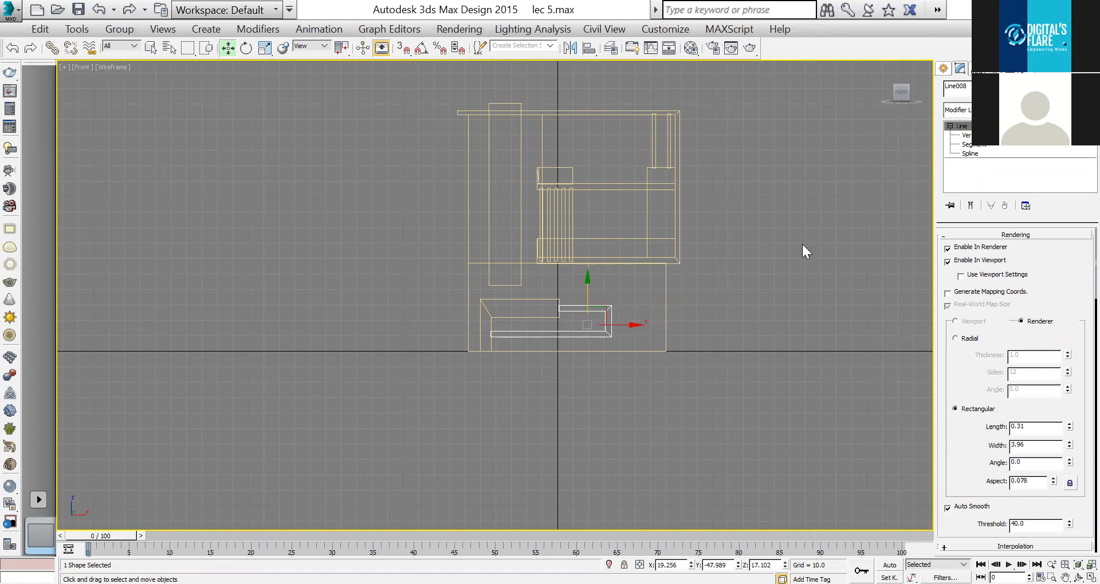
Copy the tall right panel about 60 units straight down in front of the lower cabinet in the front view.
scroll(645, 210, "up", 3)
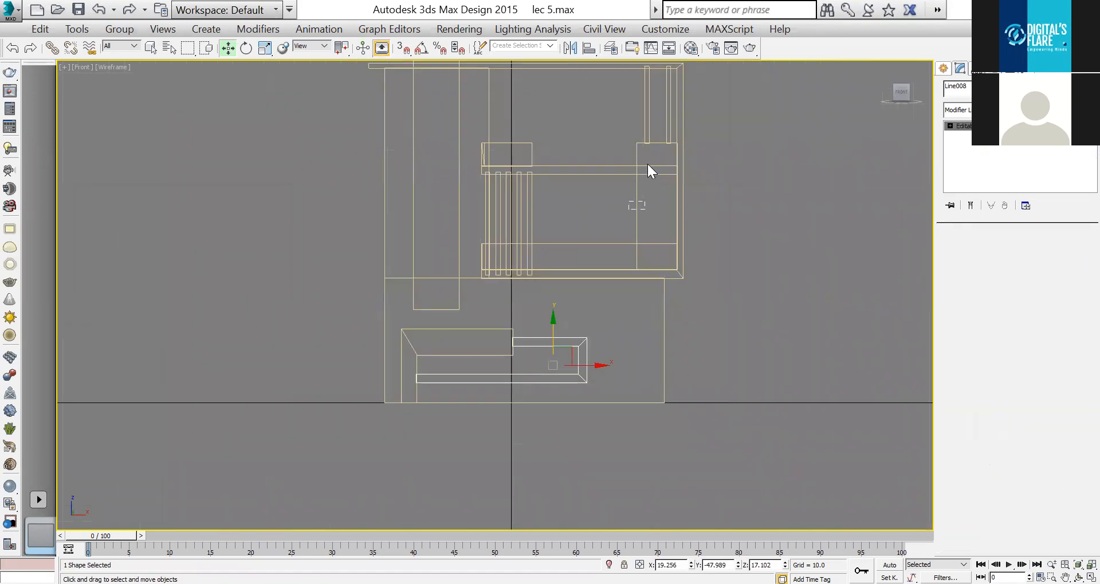
left_click(524, 326)
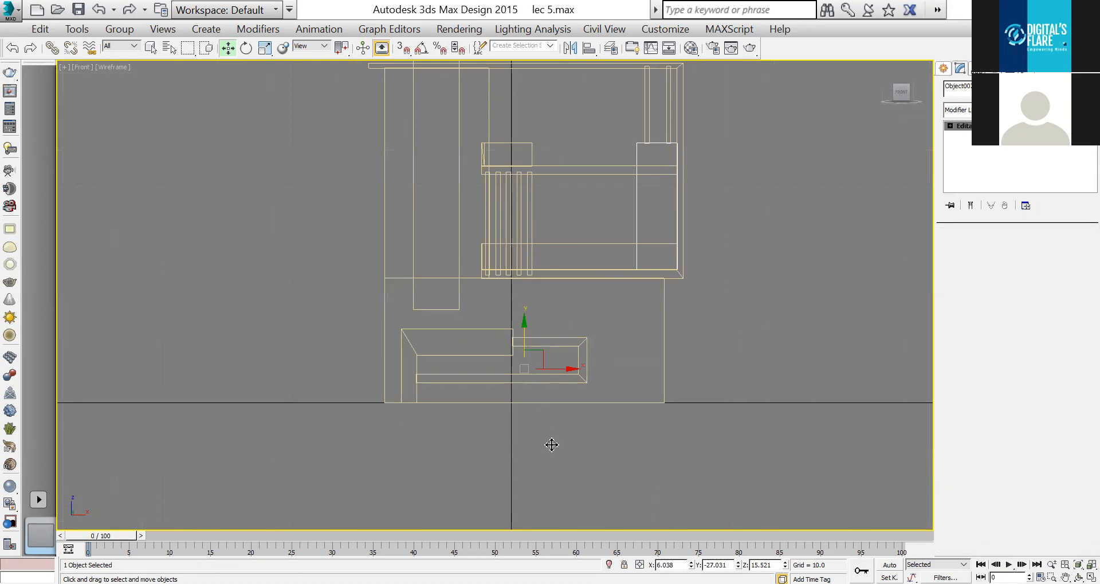
left_click_drag(552, 448, 564, 461, "shift")
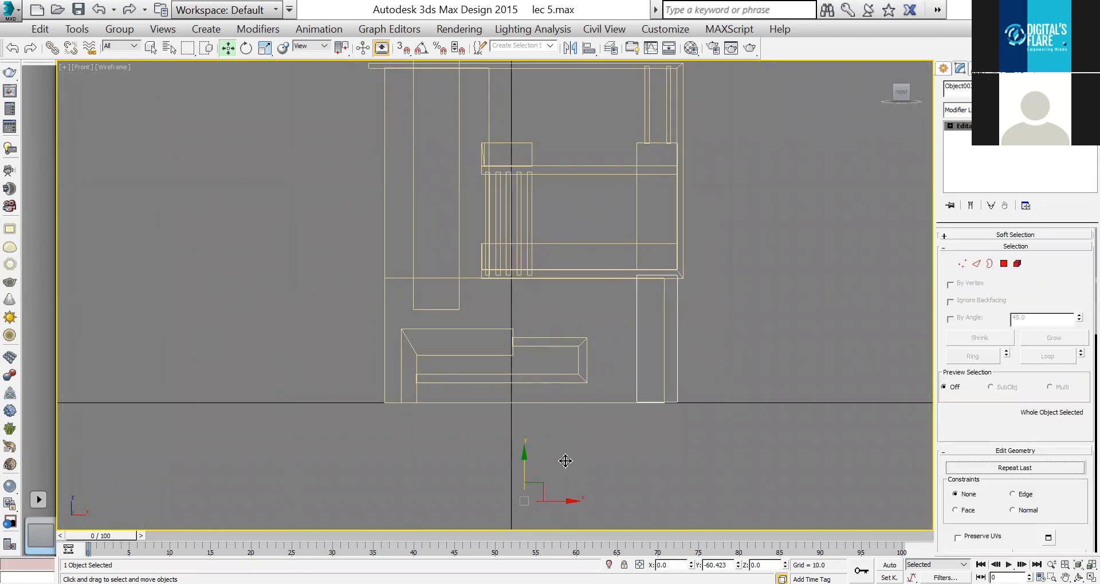
left_click(462, 246)
left_click(540, 374)
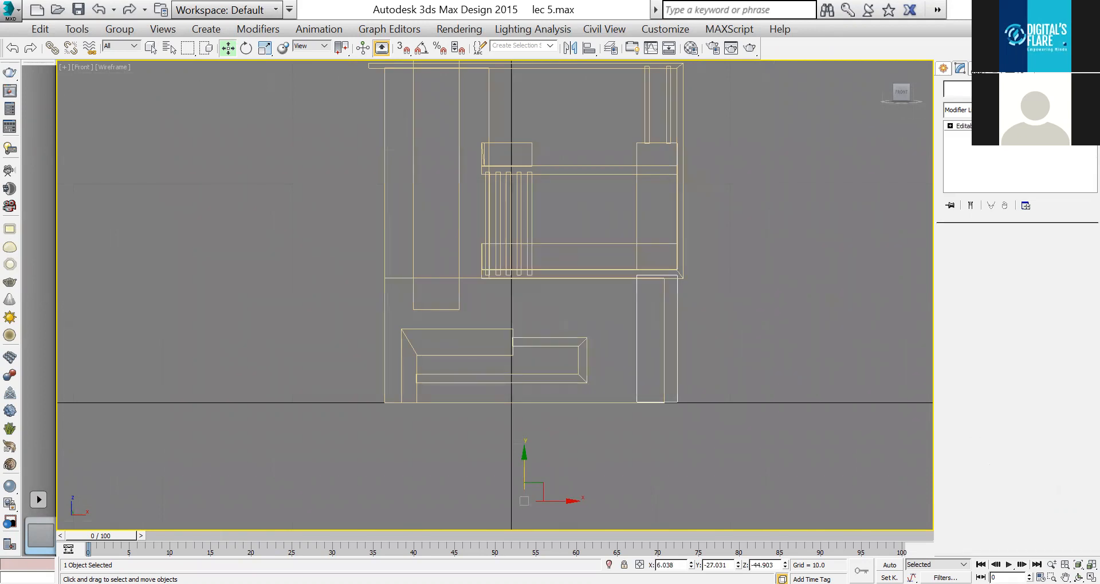
Widen the copied panel by moving its left vertices outward, and lower its top vertices to the lower cabinet's top edge.
key("1")
left_click_drag(670, 245, 597, 453)
left_click_drag(675, 342, 650, 341)
left_click_drag(696, 258, 580, 288)
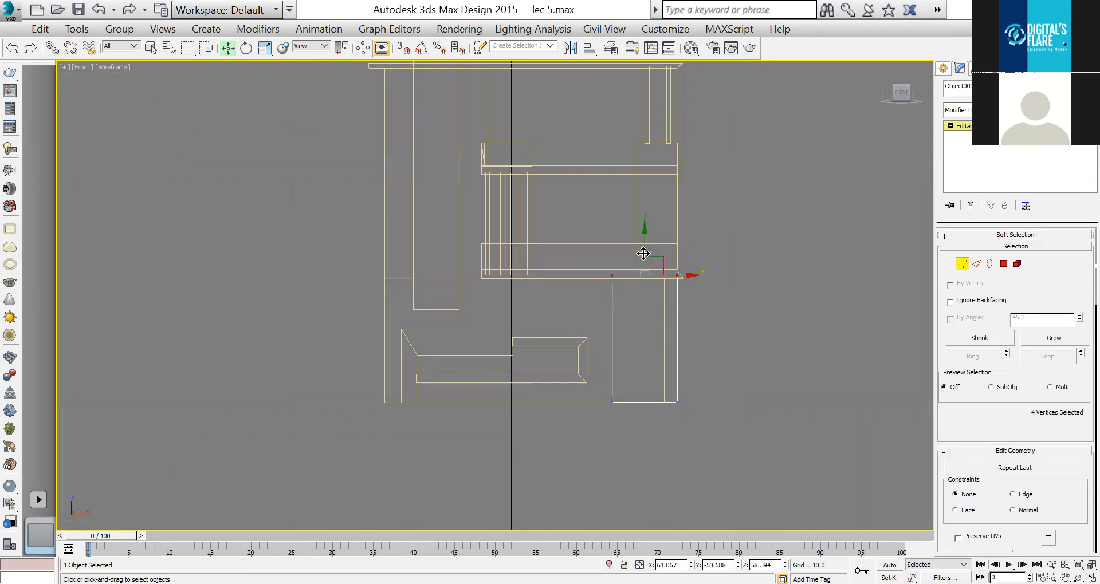
key("1")
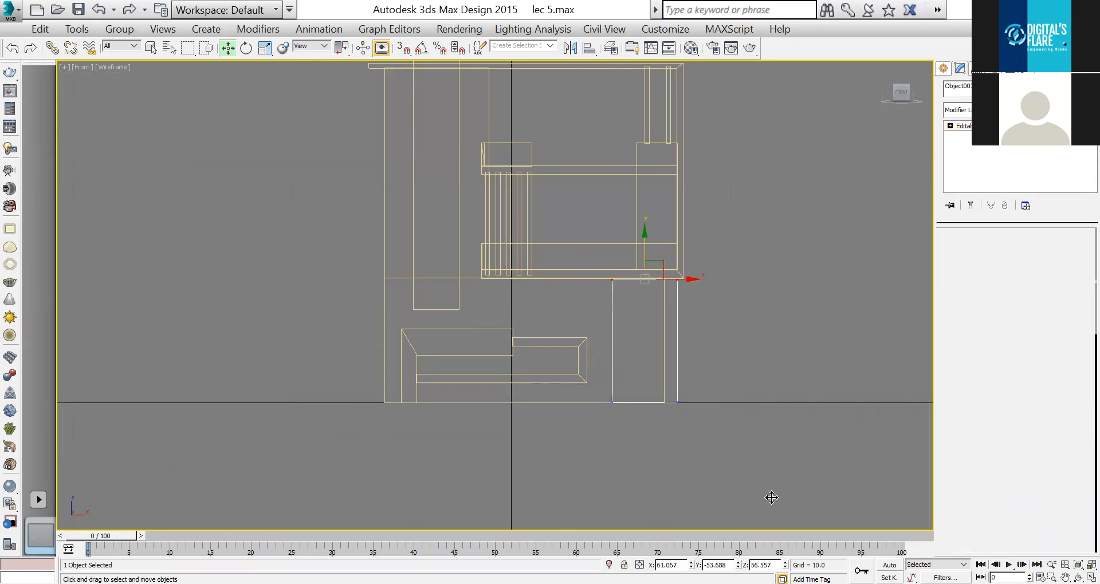
Scale up the depth of the copied lower panel in the left view.
key("alt+w")
left_click(776, 467)
key("alt+w")
key("alt+w")
right_click(381, 452)
key("r")
key("alt+w")
left_click_drag(618, 516, 638, 504)
Move the lower panel about 28 units back against the cabinet's front face in the left view and check it in perspective.
key("w")
left_click_drag(573, 513, 570, 512)
left_click_drag(664, 405, 648, 351)
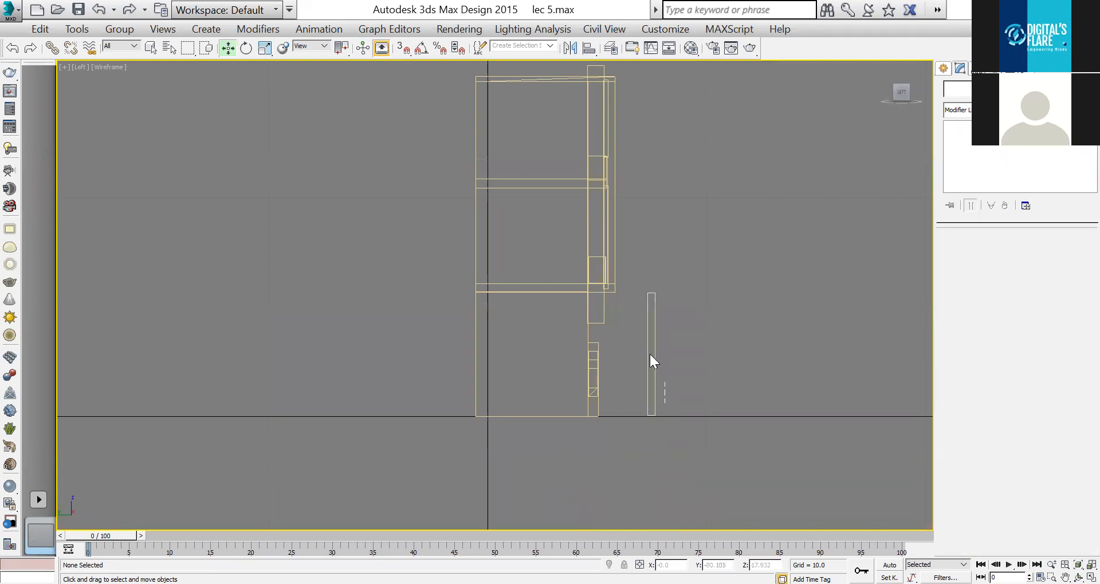
left_click_drag(598, 518, 526, 483)
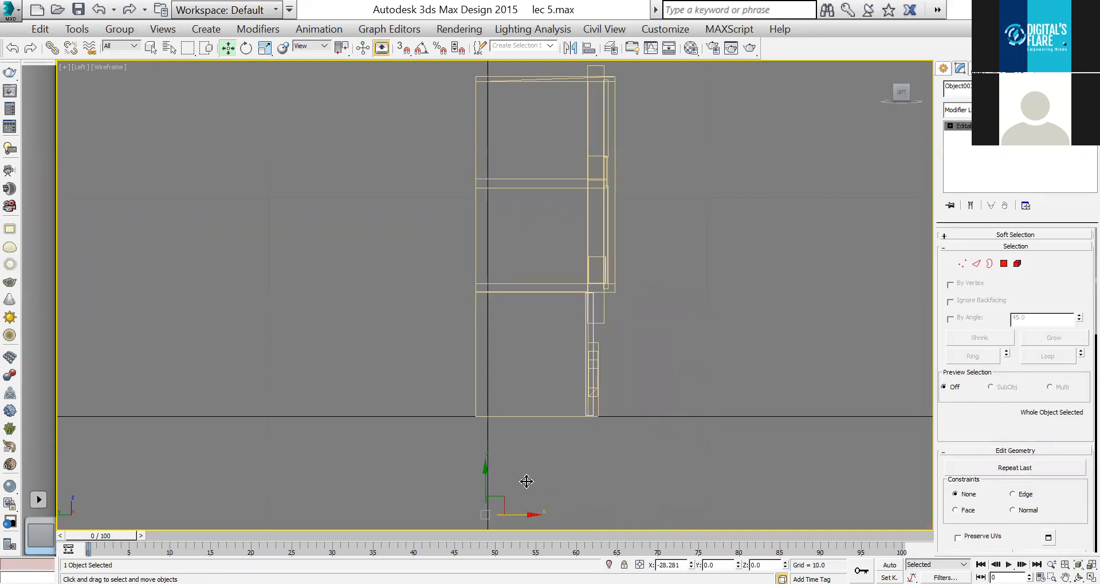
key("alt+w")
right_click(786, 441)
key("alt+w")
left_click(758, 421)
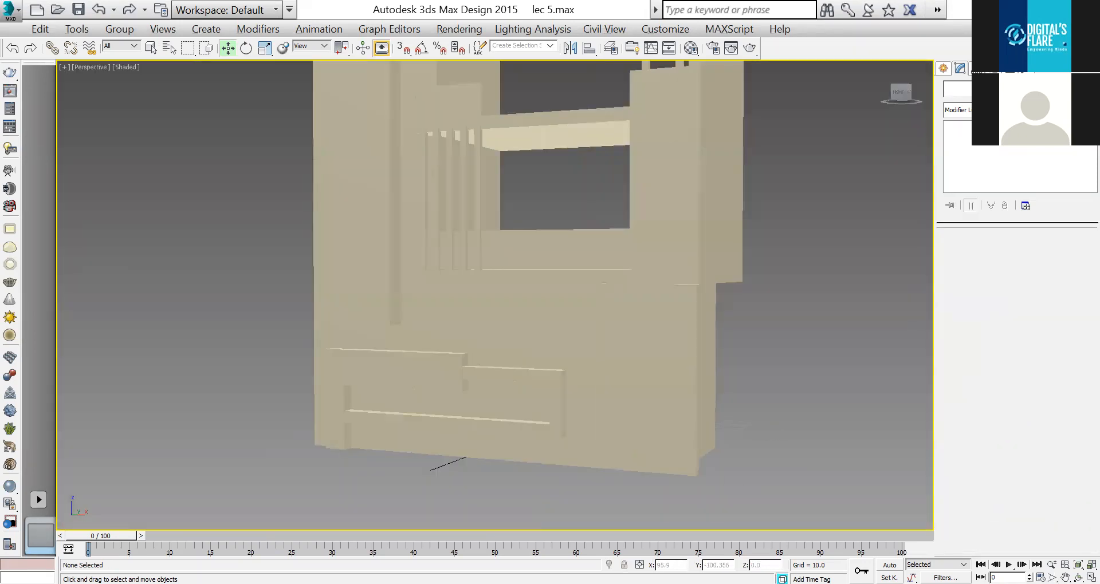
Extend the lower cabinet box in the front view by moving its right-side vertices out to the lower panel's outer edge.
key("f")
left_click(677, 307)
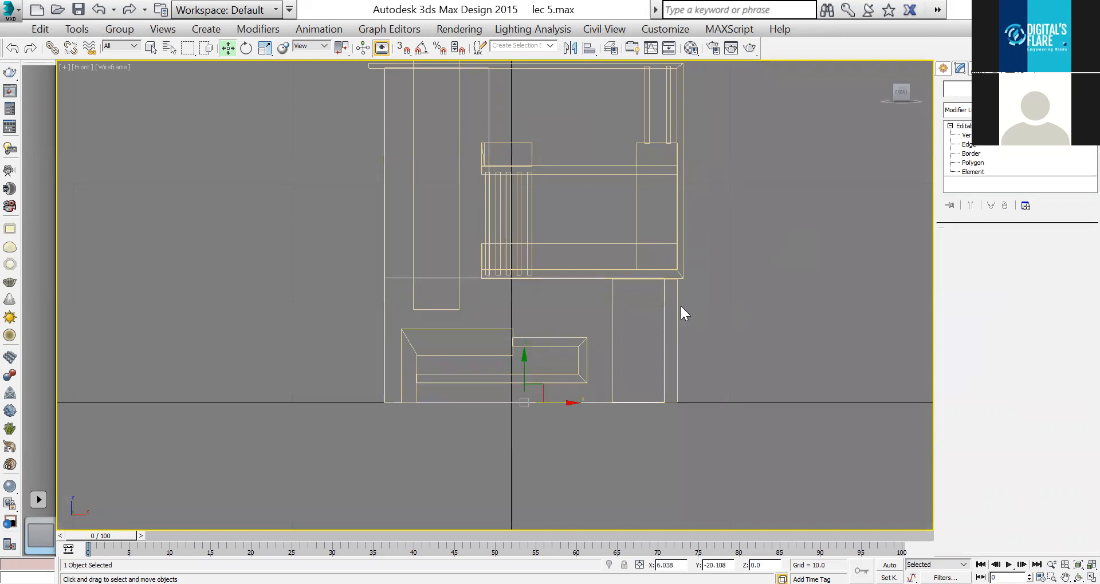
left_click(658, 319)
left_click(962, 264)
left_click_drag(652, 269, 702, 452)
left_click_drag(711, 345, 714, 341)
left_click(967, 135)
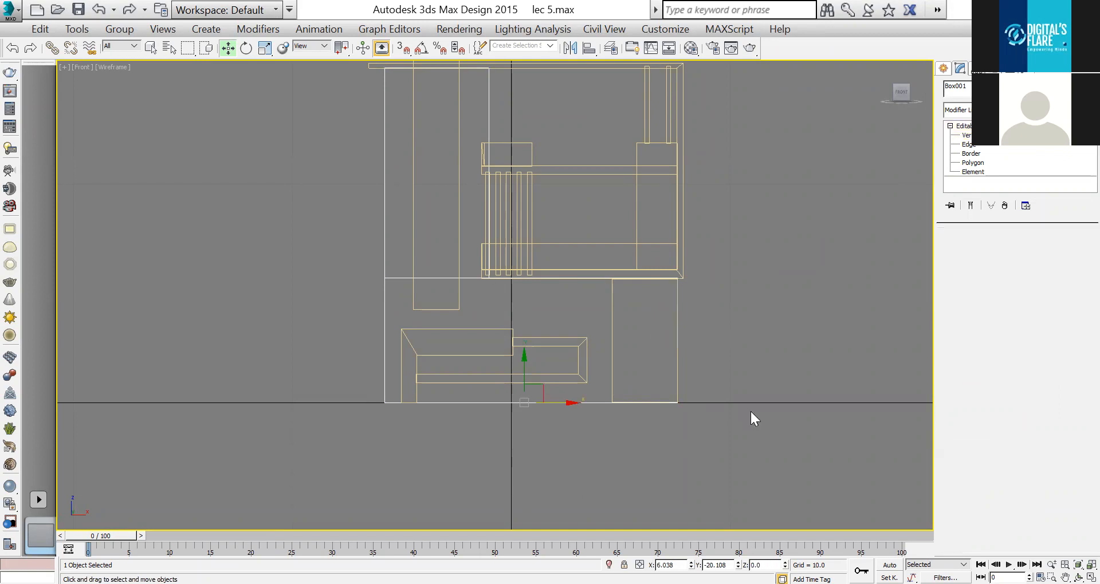
left_click(751, 410)
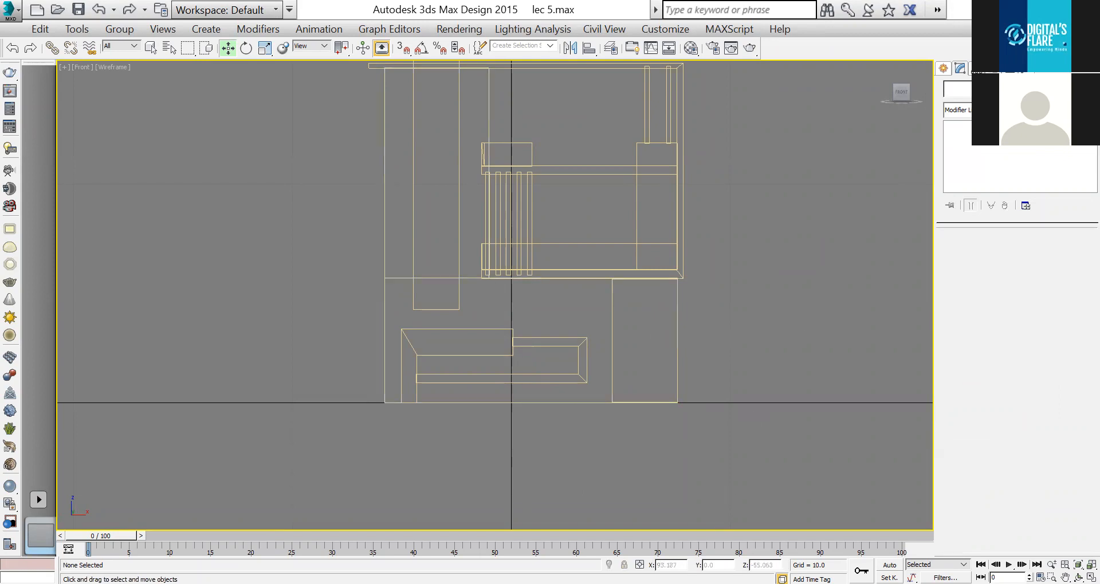
Select all cabinet objects in perspective and assign them the gray 01 - Default Arch & Design material.
key("alt+w")
left_click(776, 483)
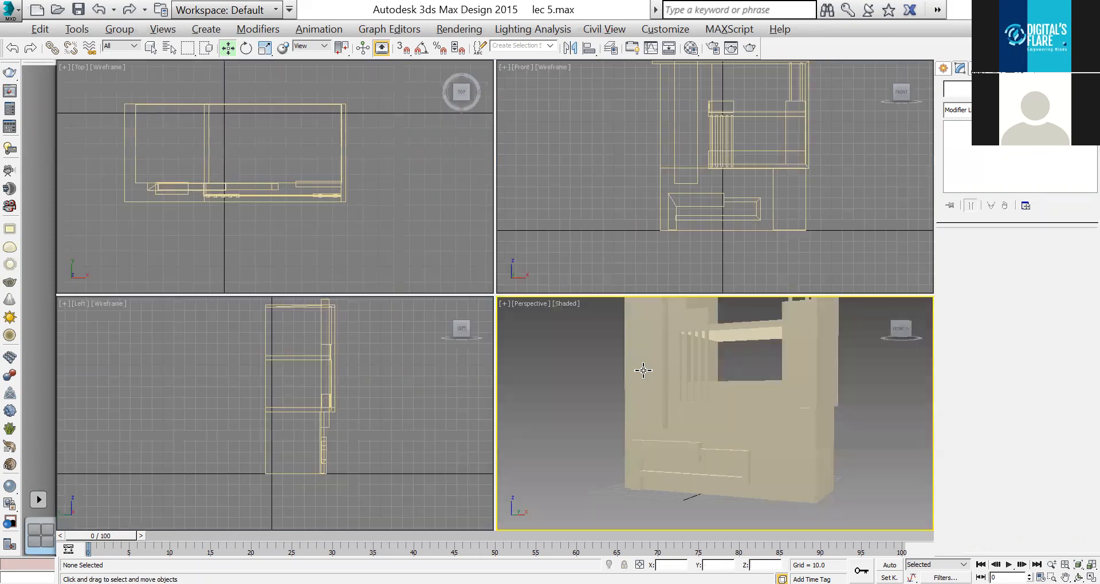
key("alt+w")
left_click(713, 386)
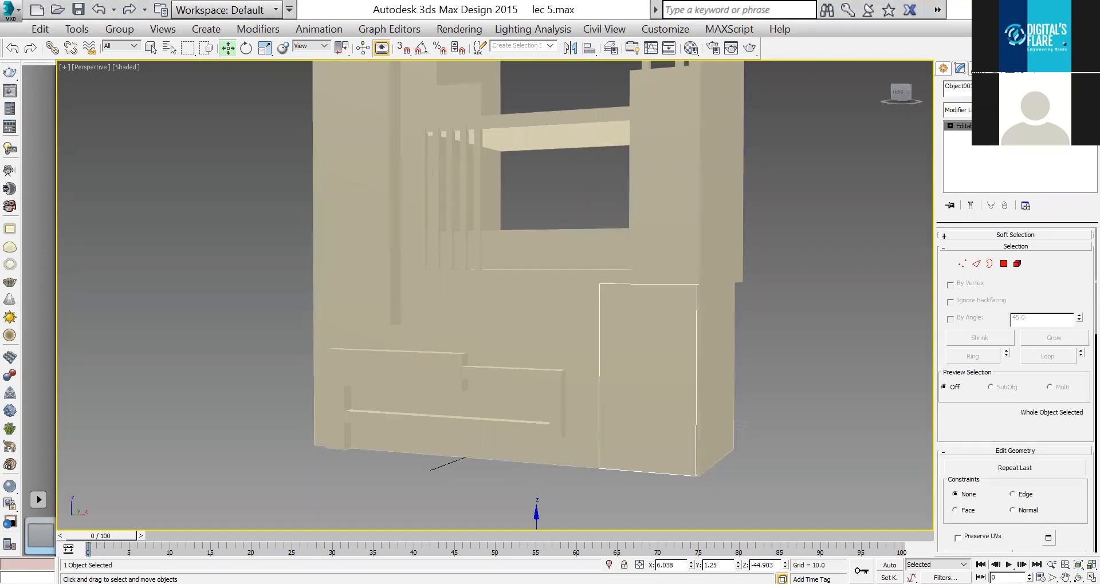
scroll(719, 314, "down", 5)
left_click_drag(788, 197, 420, 526)
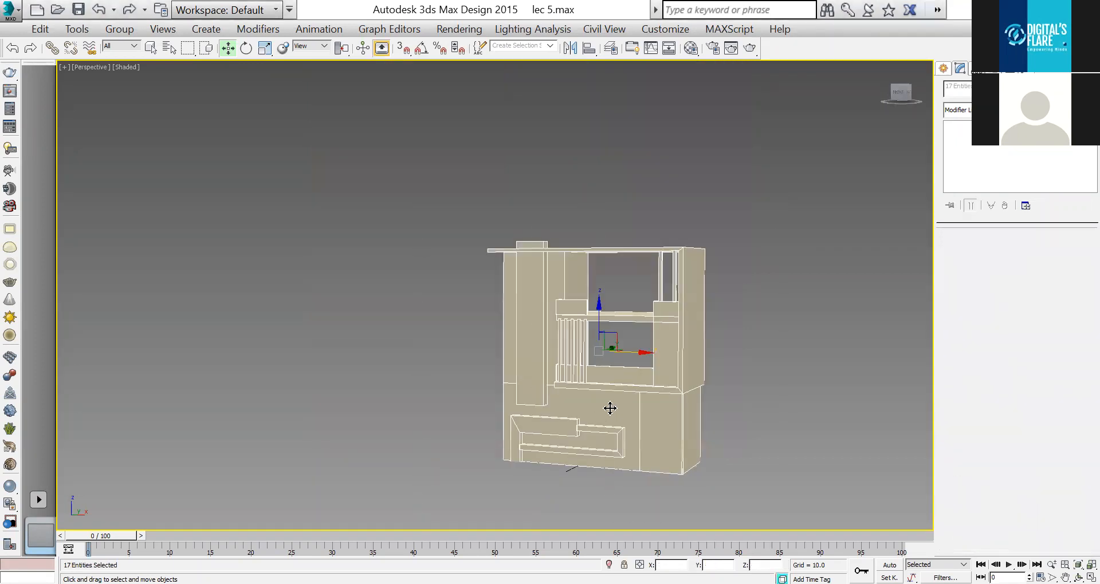
key("m")
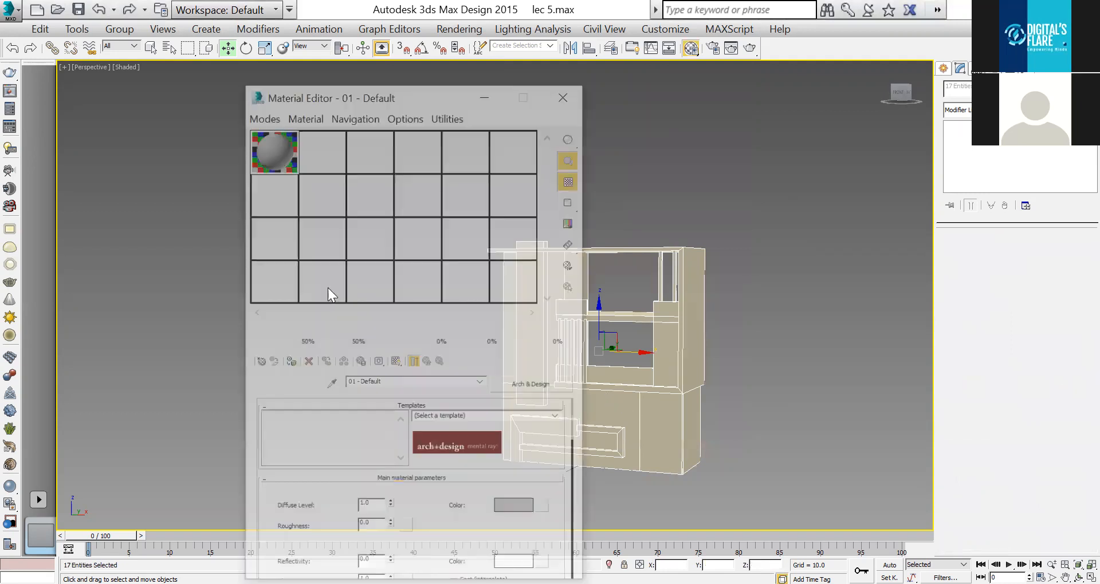
left_click(567, 93)
left_click(788, 280)
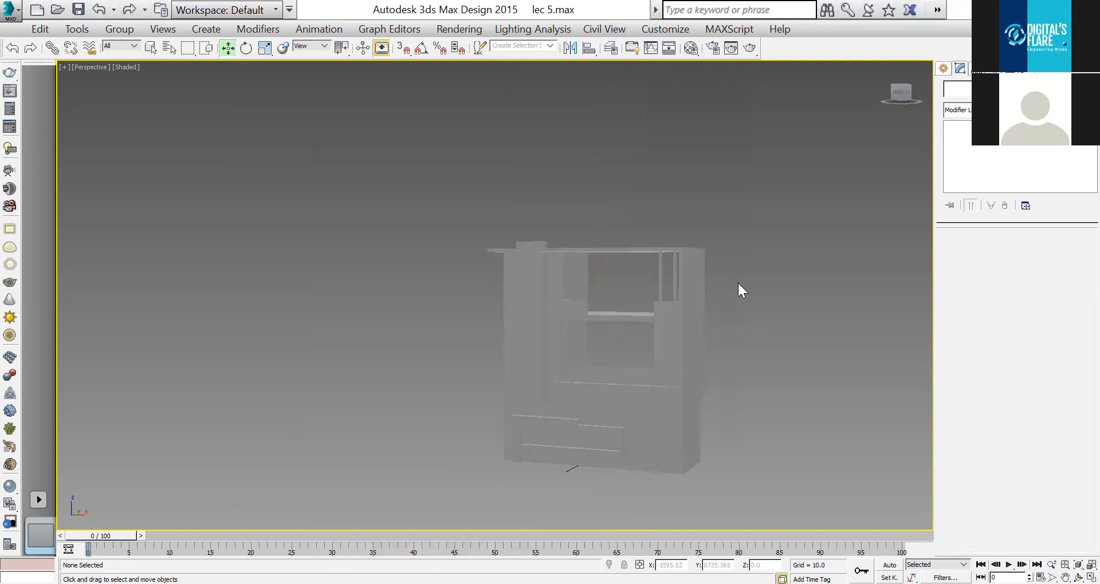
Make one copy of the lower shelf's front strip about 47 units higher, above the middle shelf, in the front view.
key("ctrl+r")
left_click_drag(521, 322, 596, 298)
scroll(573, 309, "up", 5)
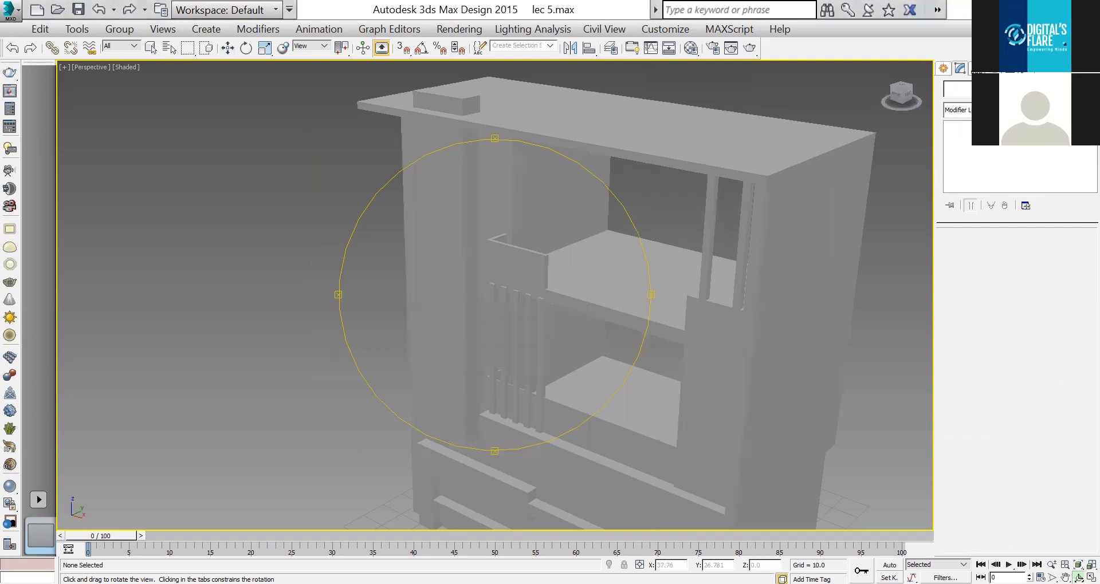
key("w")
left_click(648, 450)
key("alt+w")
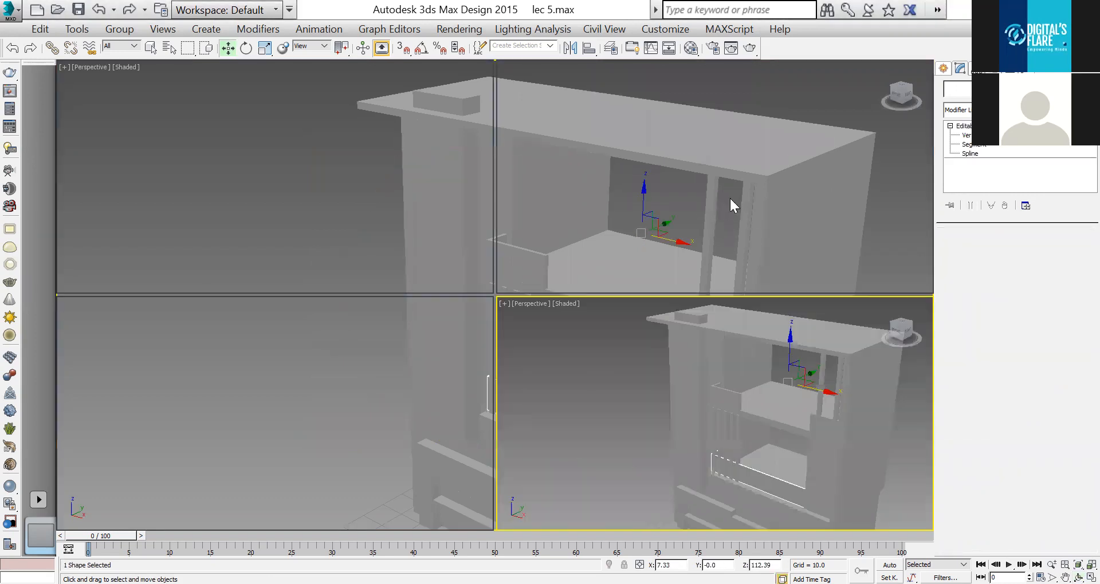
right_click(548, 271)
key("alt+w")
middle_click_drag(519, 309, 522, 408)
left_click_drag(529, 218, 543, 114, "shift")
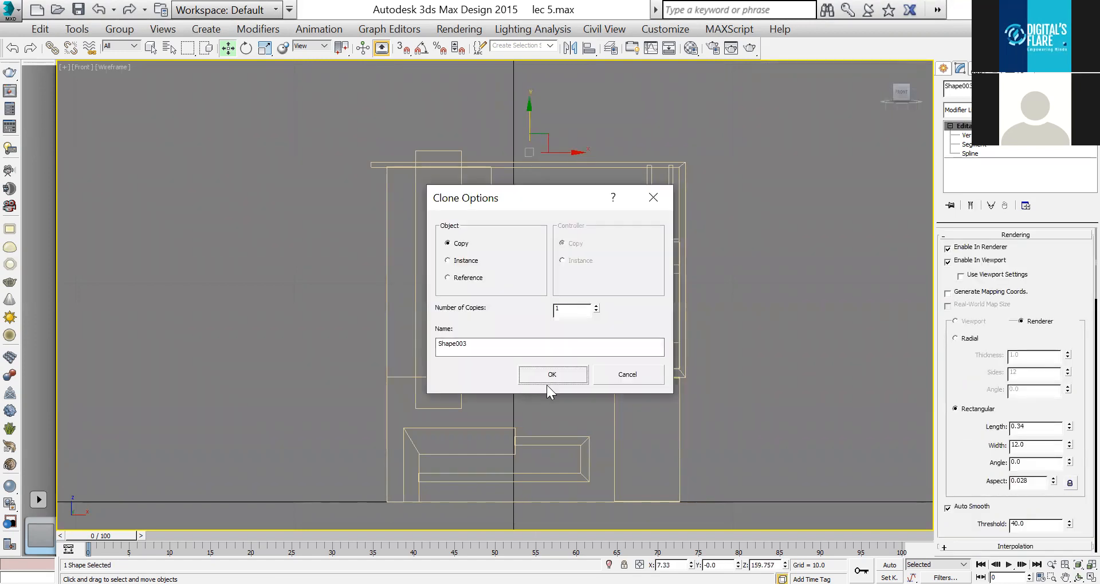
left_click(564, 373)
scroll(667, 275, "up", 5)
Try to scale up the height of the small front box and the right panel and move both up about 5.4 units.
left_click_drag(628, 202, 274, 214)
middle_click_drag(408, 226, 437, 298)
scroll(436, 298, "down", 2)
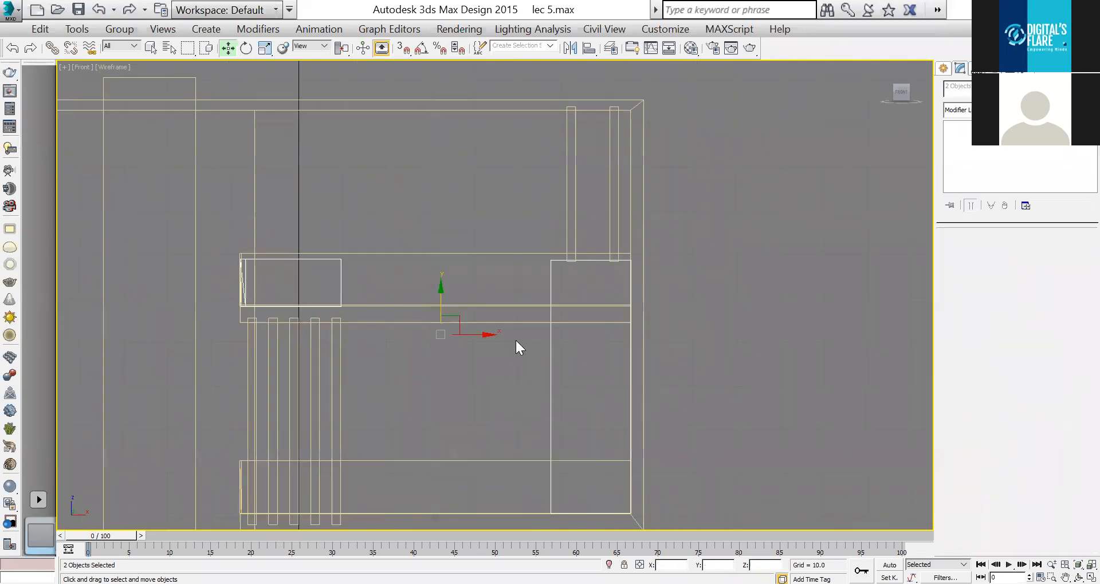
key("r")
left_click_drag(439, 283, 436, 307)
key("w")
left_click(447, 300)
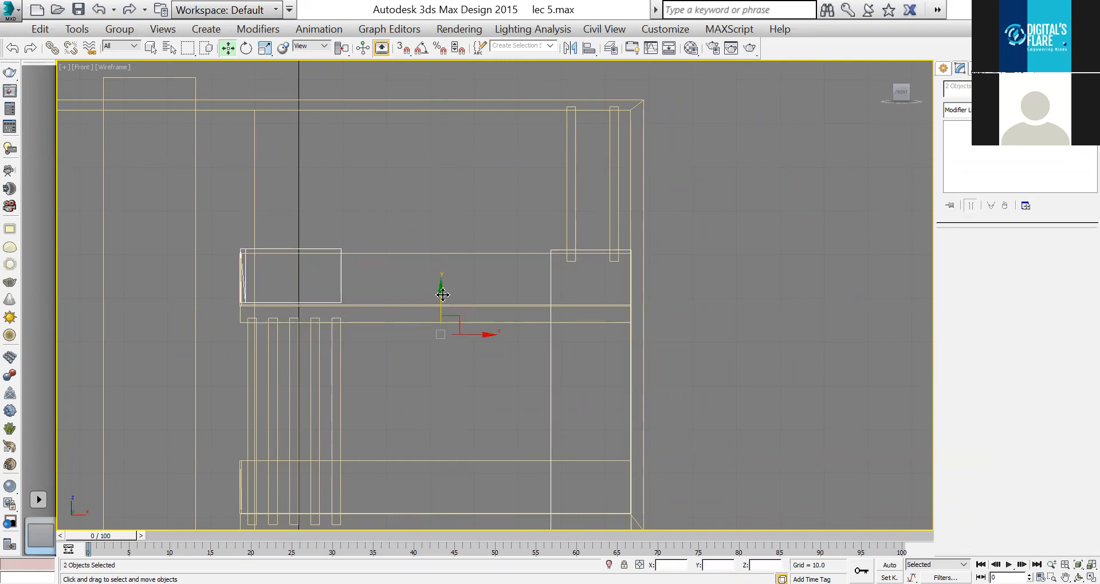
left_click_drag(441, 298, 458, 277)
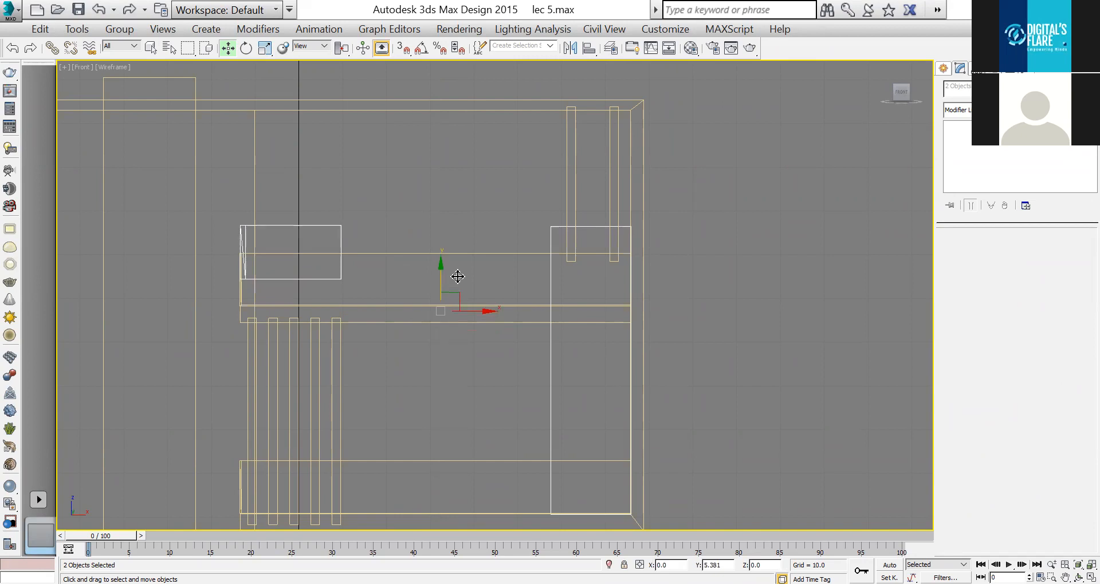
Rescale the height of the small front box and the right panel to bring their top edges level with the copied strip.
left_click(333, 231)
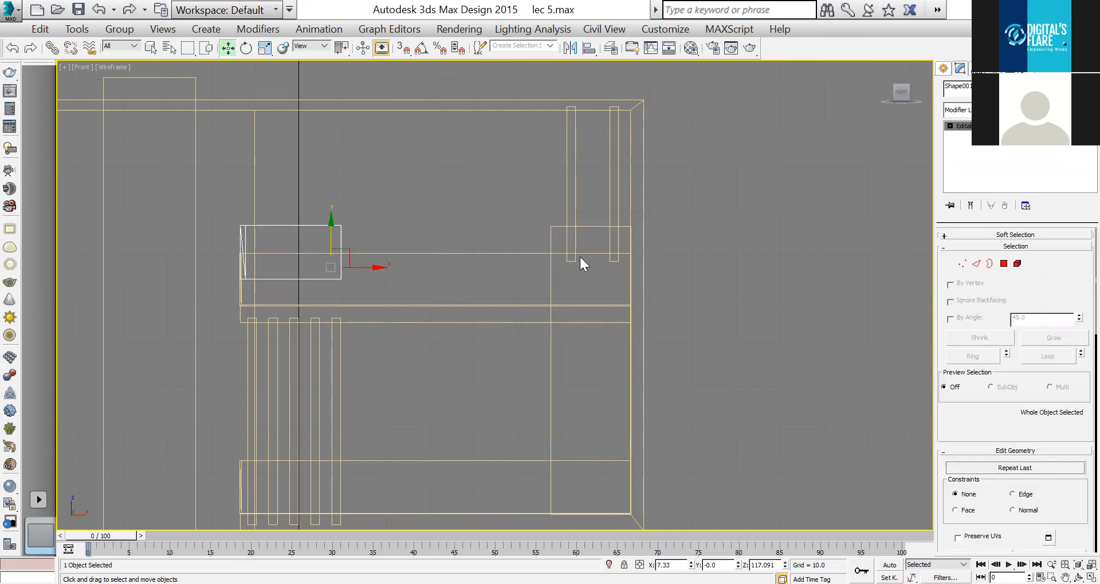
left_click(551, 228, "ctrl")
key("r")
left_click_drag(446, 260, 461, 299)
key("w")
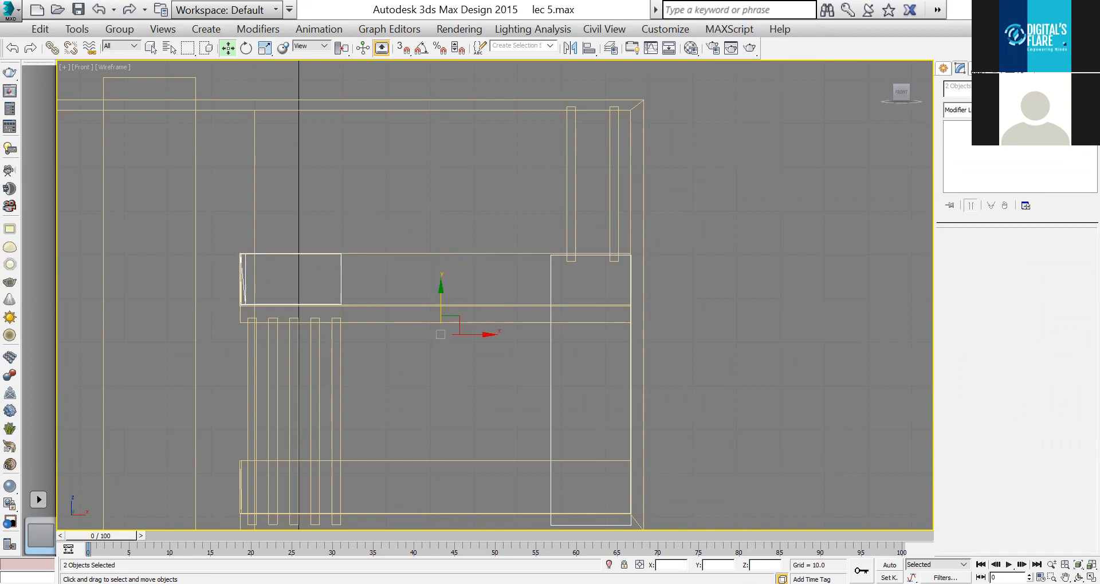
Convert the small front box to Editable Poly and raise its top vertices slightly above the copied strip.
left_click(335, 276)
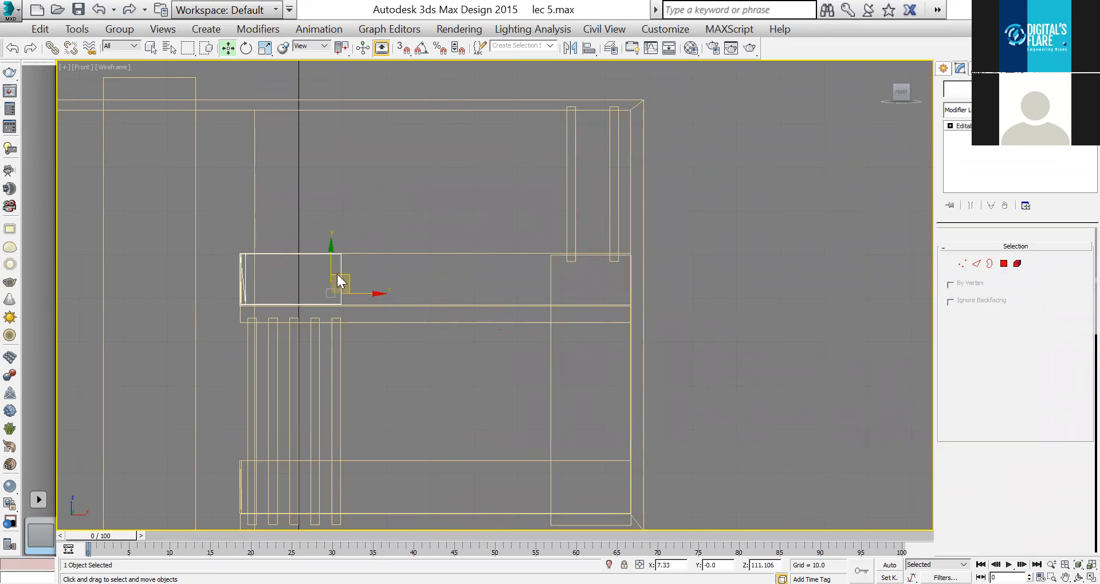
right_click(337, 274)
mouse_move(432, 429)
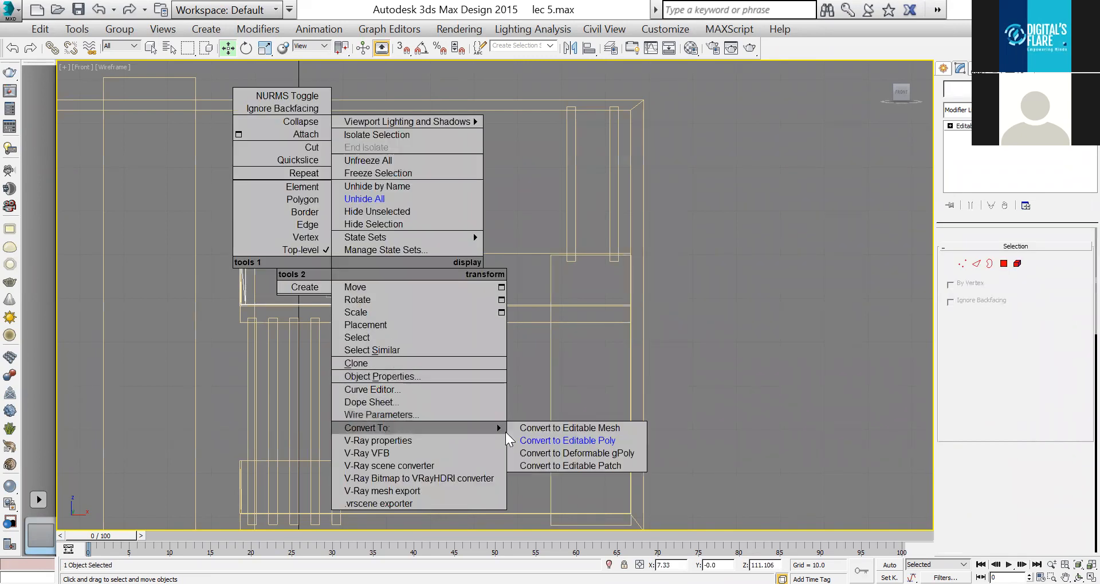
left_click(547, 440)
left_click(962, 265)
left_click_drag(384, 228, 218, 284)
left_click_drag(288, 233, 293, 209)
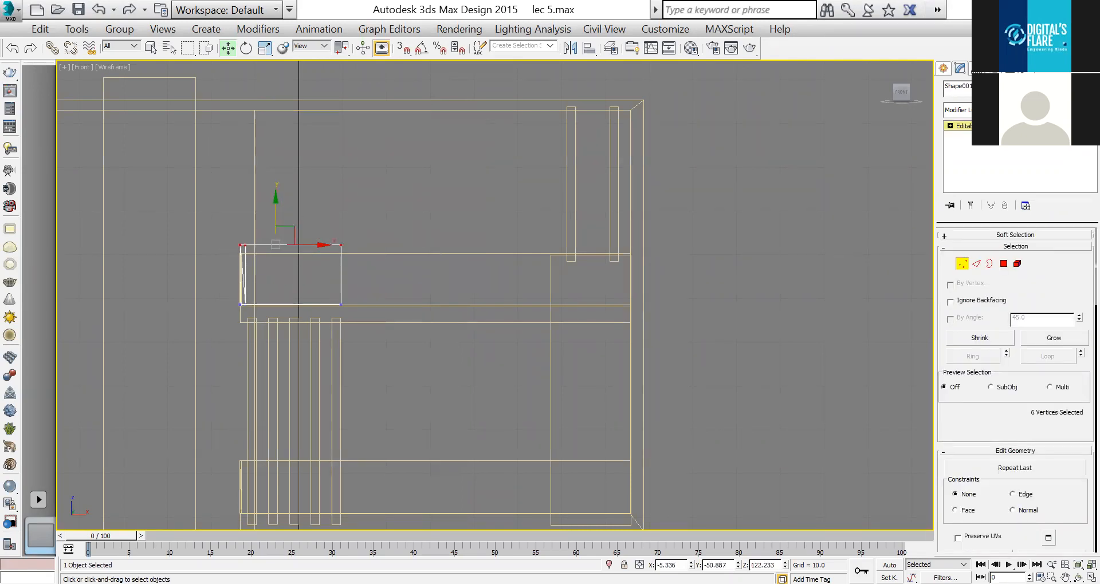
left_click(962, 264)
Raise the right panel's top vertices level with the small box and its bottom vertices to the bottom shelf's upper face.
left_click(536, 272)
left_click(962, 264)
left_click_drag(434, 305, 659, 226)
mouse_move(591, 229)
left_mouse_down()
mouse_move(613, 217)
mouse_move(603, 221)
left_mouse_up()
left_click(979, 126)
middle_click_drag(606, 277, 575, 155)
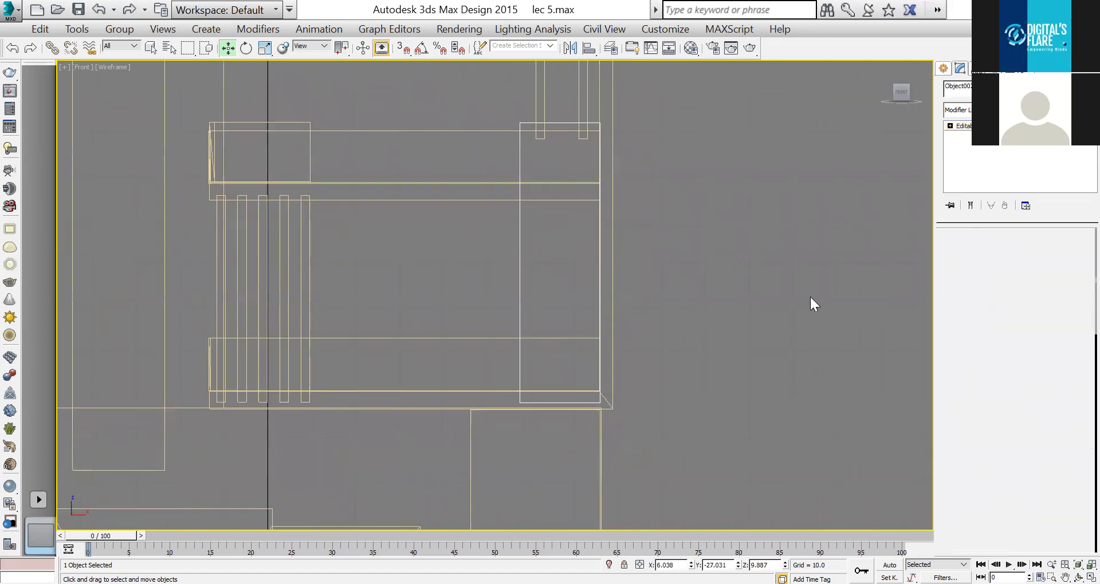
left_click(963, 264)
left_click_drag(560, 370, 560, 356)
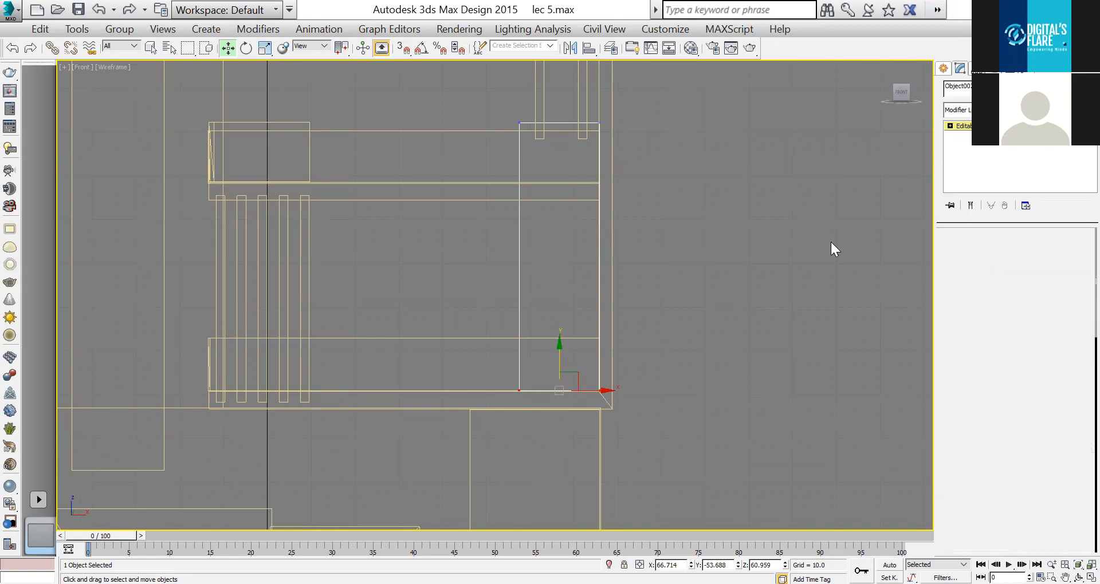
Select the cabinet's outer C-shaped frame and isolate it in a maximized top view.
key("alt+w")
left_click(836, 390)
key("alt+w")
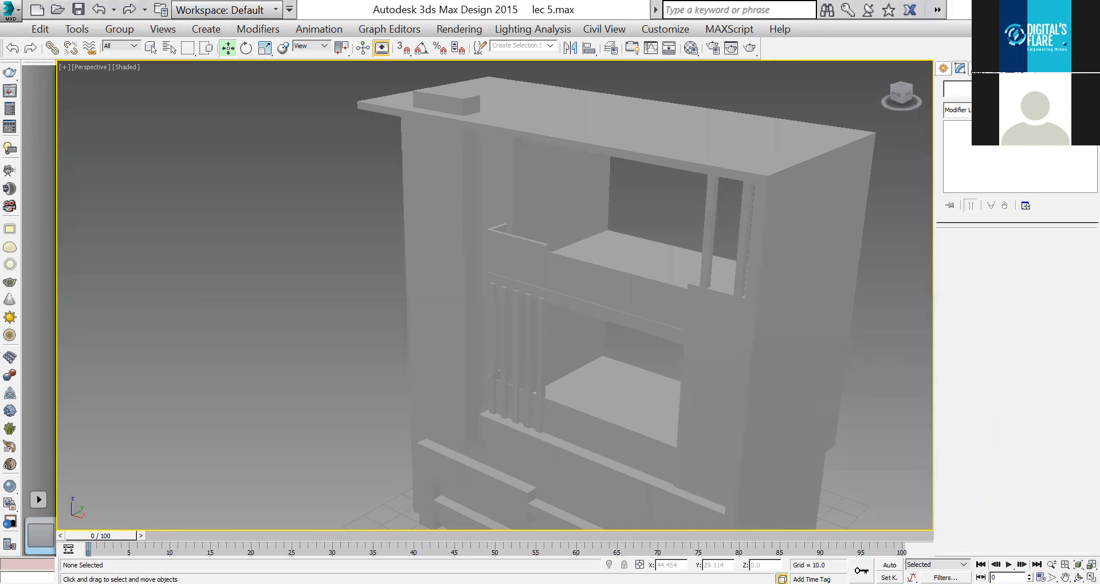
left_click(750, 215)
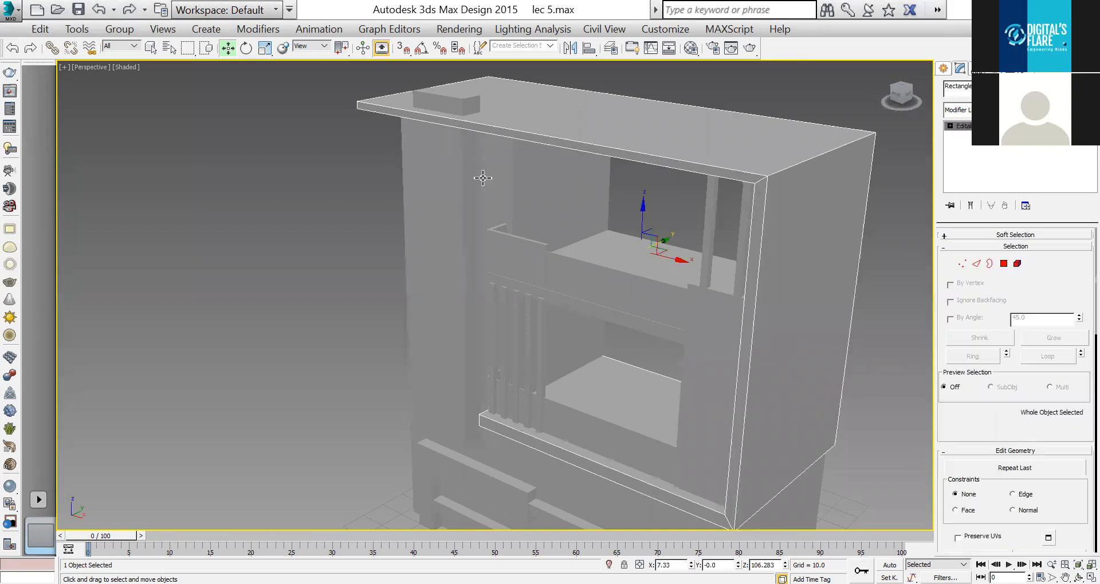
key("alt+w")
right_click(409, 196)
key("alt+w")
key("alt+q")
key("alt+w")
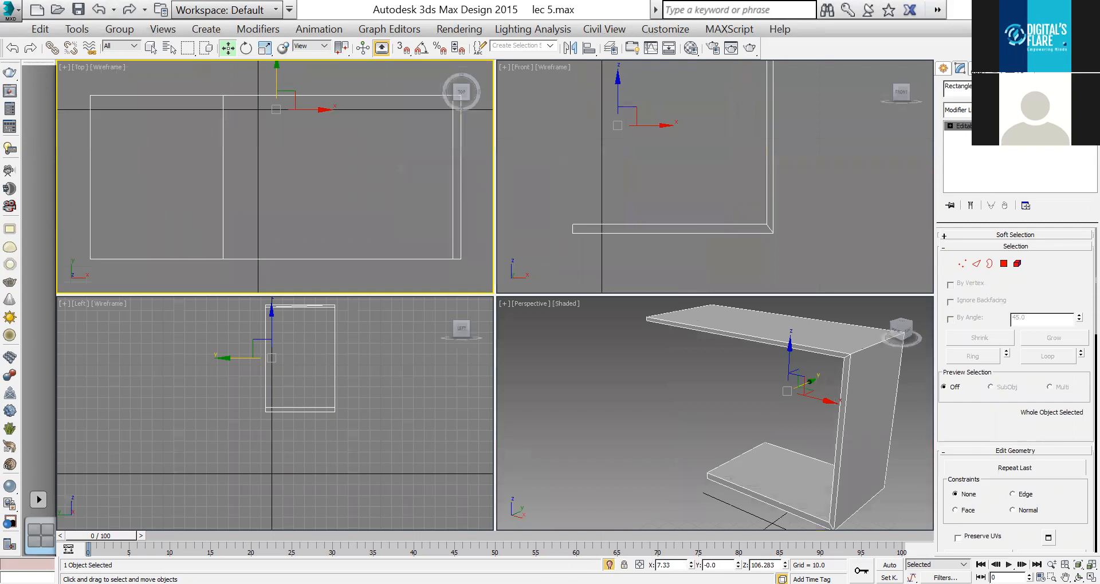
key("alt+w")
Connect all of the frame's crosswise edges with two lengthwise segments, one near the front and one near the back.
left_click(977, 264)
left_click_drag(885, 258, 129, 256)
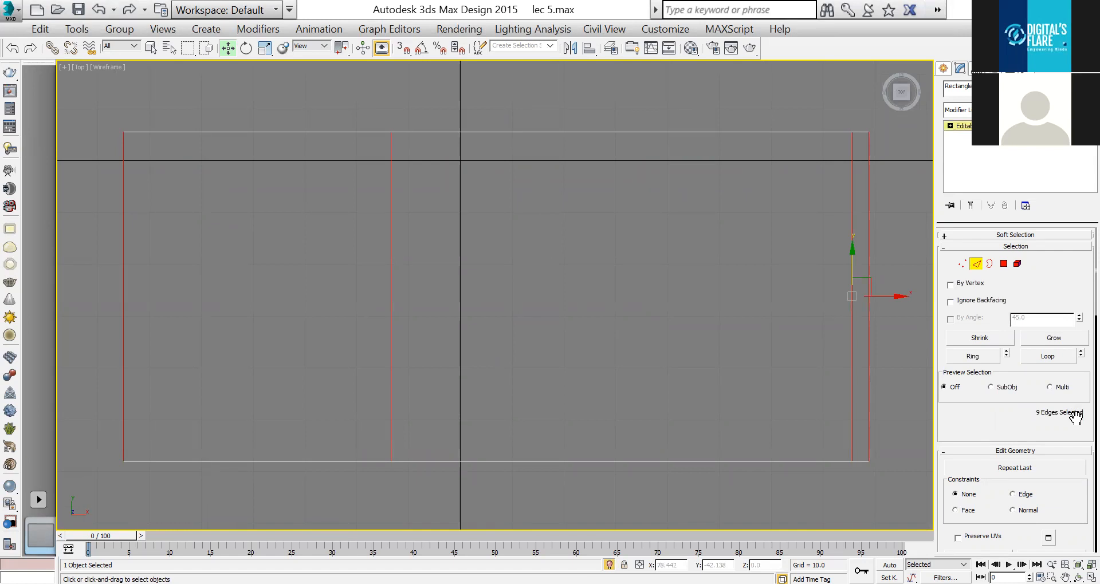
scroll(1077, 373, "down", 10)
scroll(1081, 401, "down", 8)
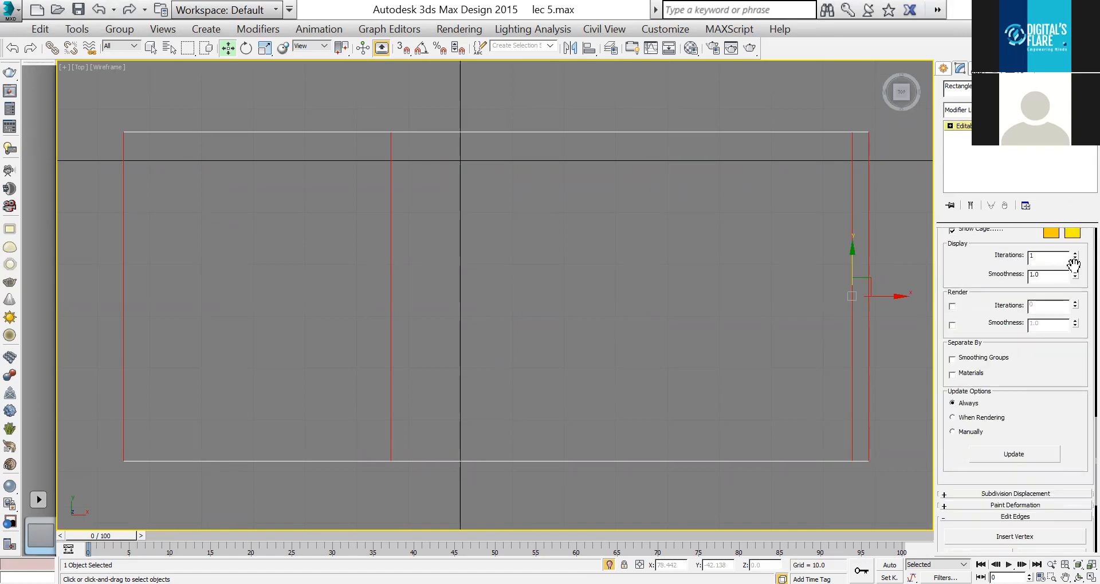
left_click(1078, 448)
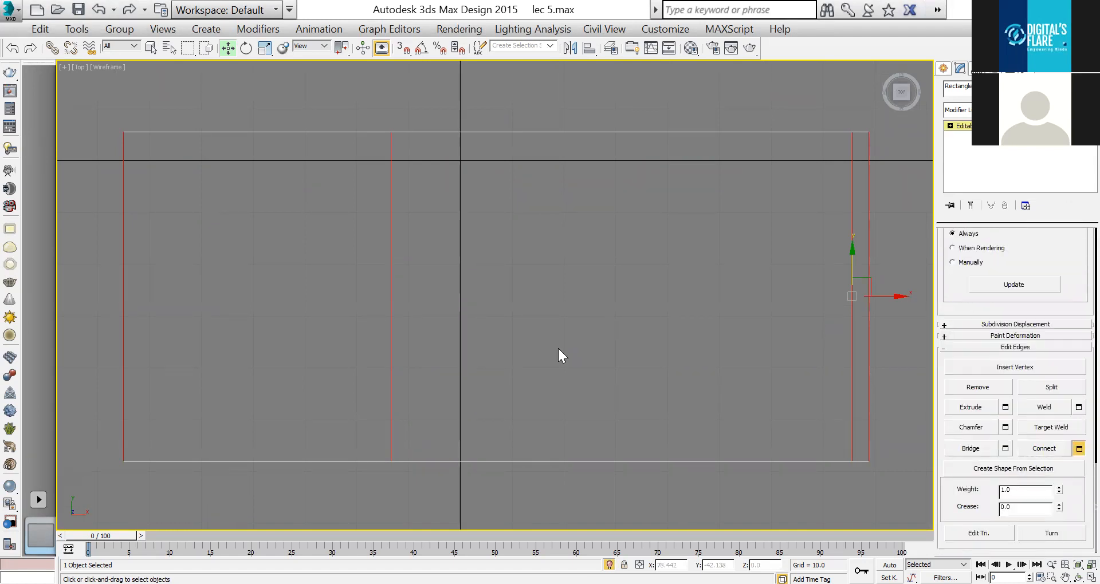
left_click(514, 314)
Try to connect the two lengthwise middle edges with several crosswise segments across the frame's middle strip.
left_click_drag(585, 167, 672, 431)
left_click(1073, 447)
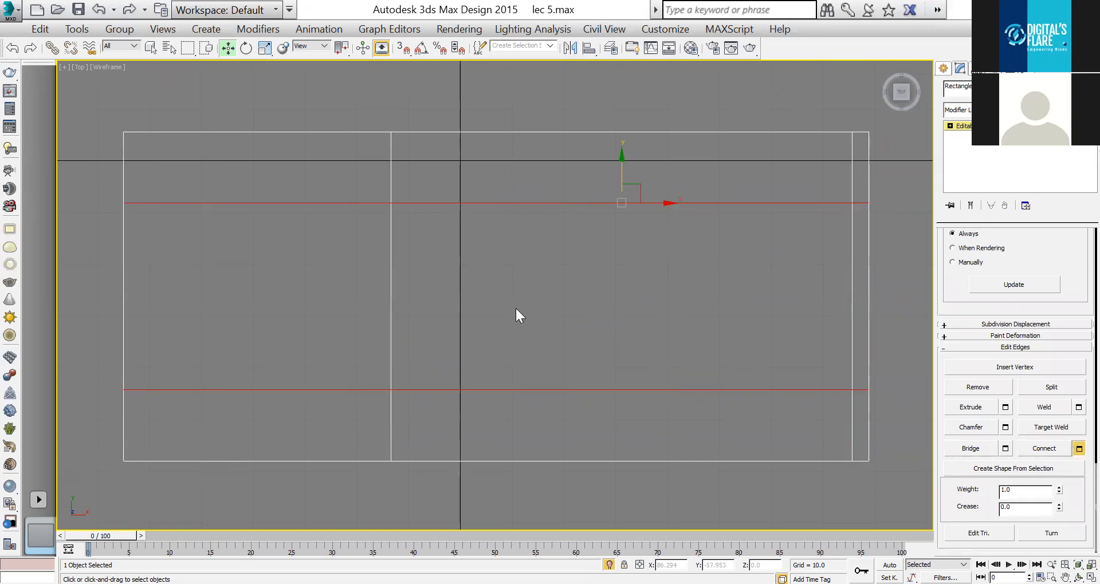
left_click(501, 349)
Scale the three rightmost pairs of crosswise vertices flat along X so each pair collapses into one straight column.
left_click(950, 125)
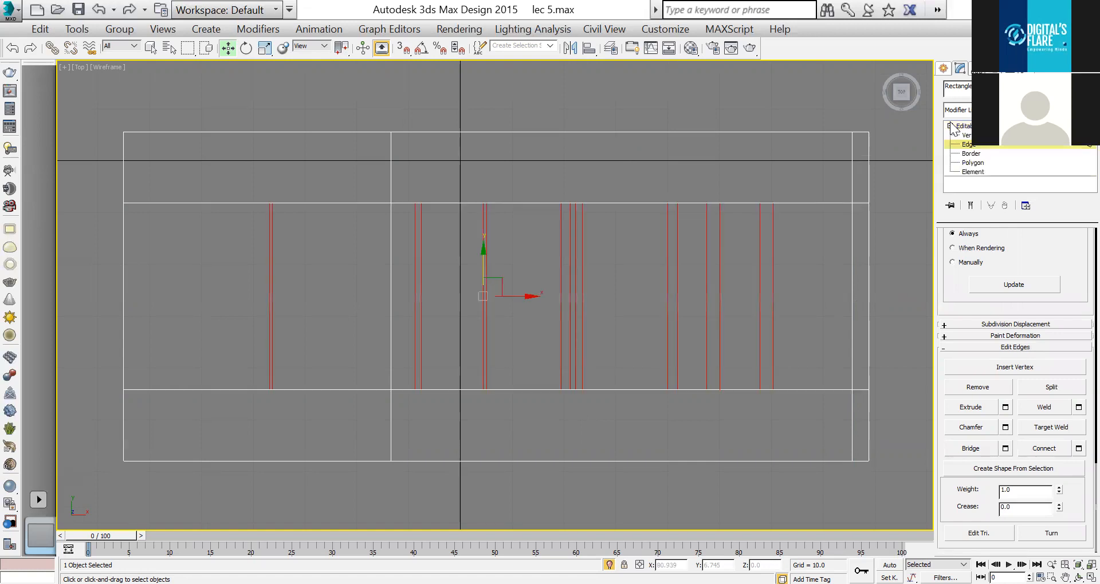
left_click(966, 137)
left_click_drag(805, 189, 731, 407)
key("r")
left_click_drag(823, 296, 145, 331)
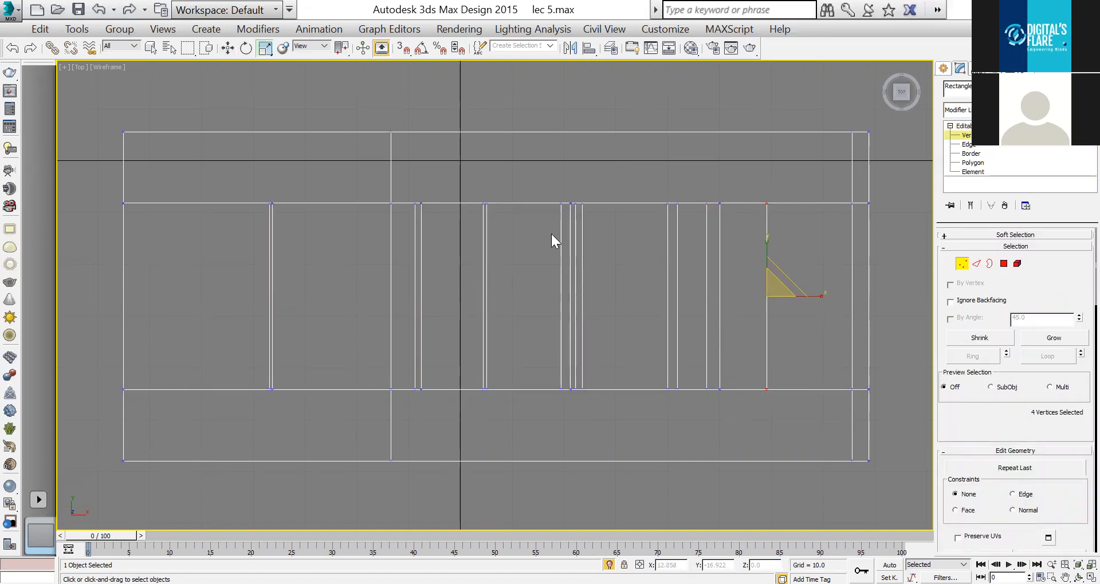
left_click_drag(721, 184, 679, 421)
left_click_drag(751, 301, 1077, 295)
left_click_drag(638, 397, 638, 397)
left_click_drag(726, 298, 806, 371)
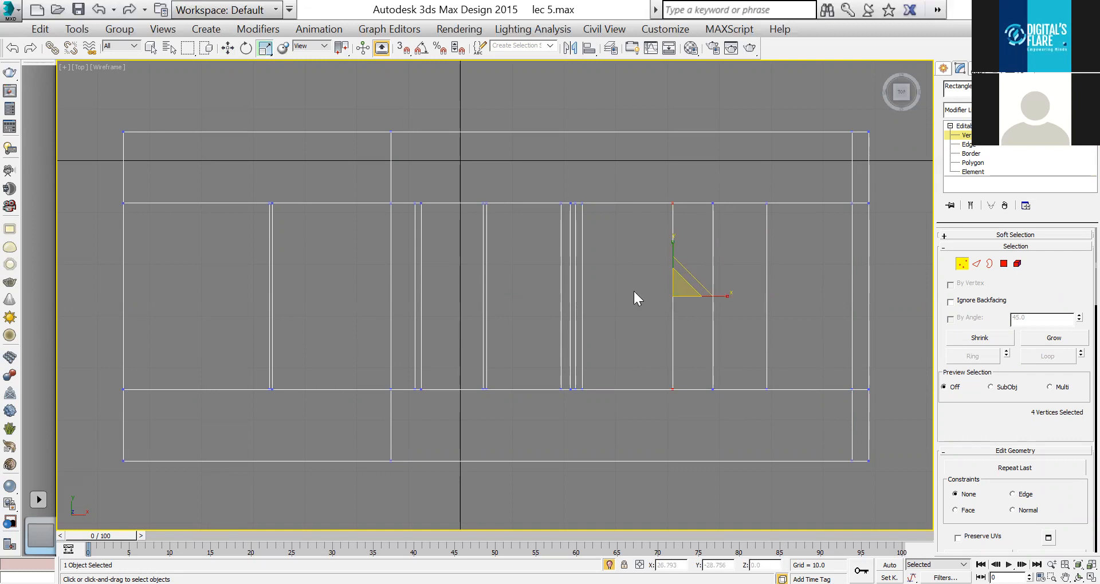
Flatten the remaining central and left vertex pairs along X into single straight columns.
left_click_drag(556, 370, 573, 398)
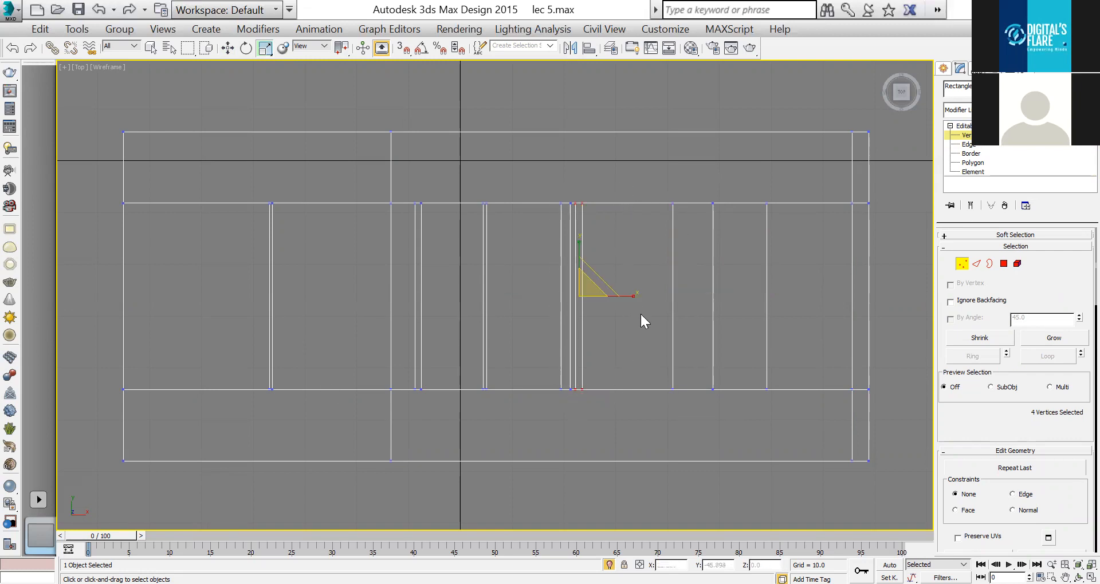
left_click_drag(637, 300, 420, 316)
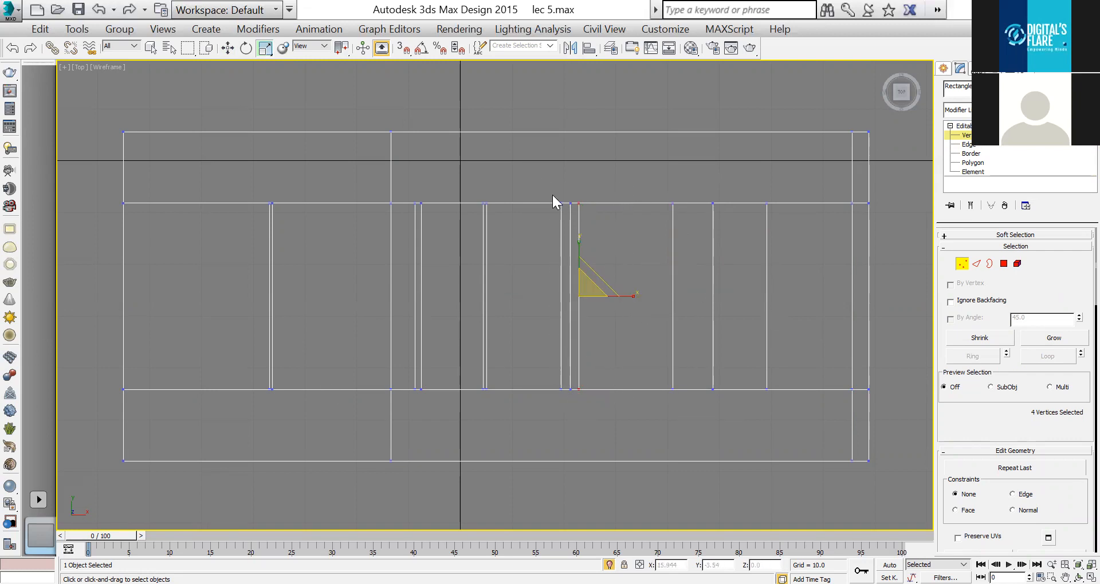
left_click_drag(571, 414, 571, 414)
left_click_drag(620, 302, 229, 287)
left_click_drag(463, 424, 462, 424)
left_click_drag(535, 297, 44, 273)
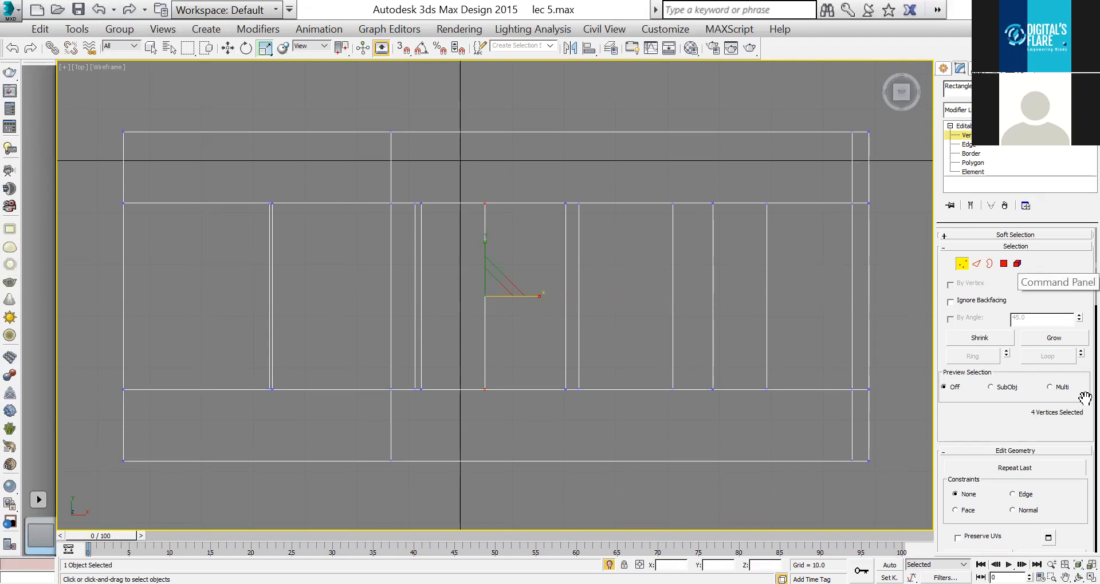
left_click_drag(427, 280, 401, 397)
left_click_drag(465, 297, 848, 301)
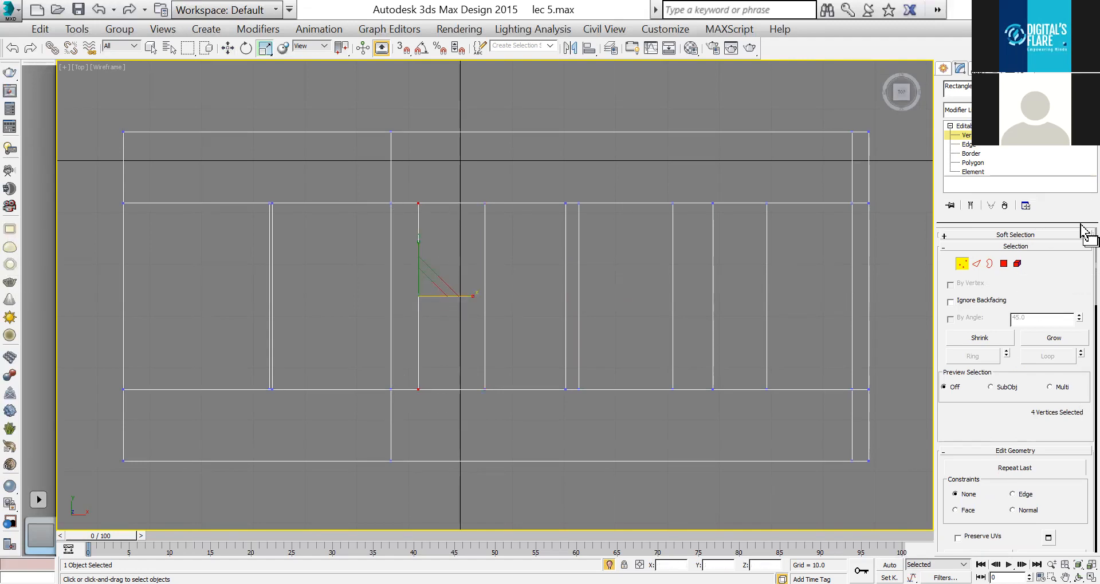
left_click_drag(277, 182, 208, 397)
left_click_drag(318, 308, 207, 242)
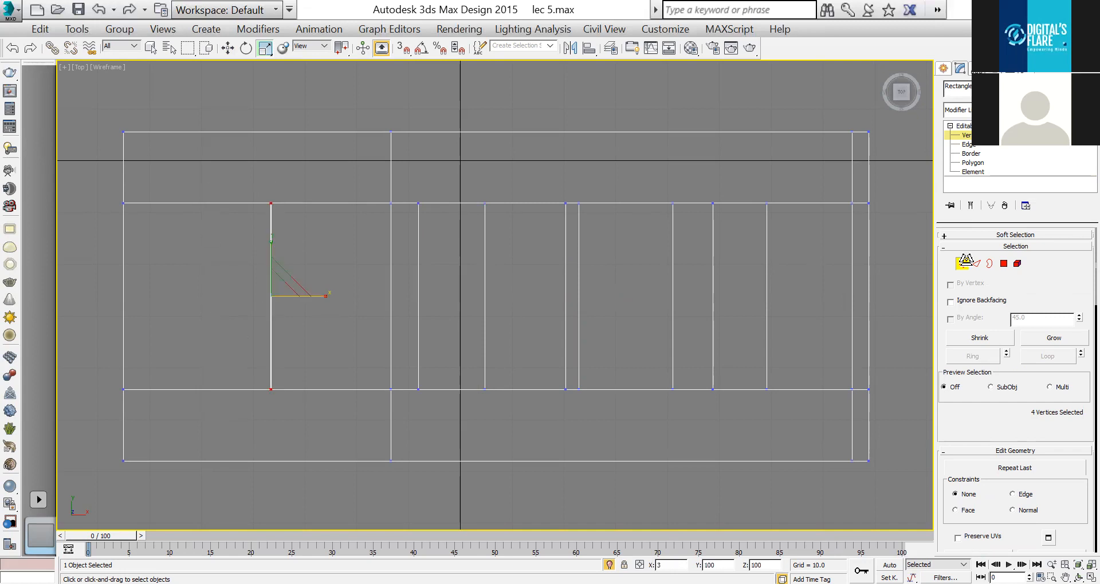
Move the three leftmost vertex columns along X to sit close beside the central columns.
key("w")
left_click_drag(309, 296, 438, 292)
left_click_drag(392, 395, 393, 396)
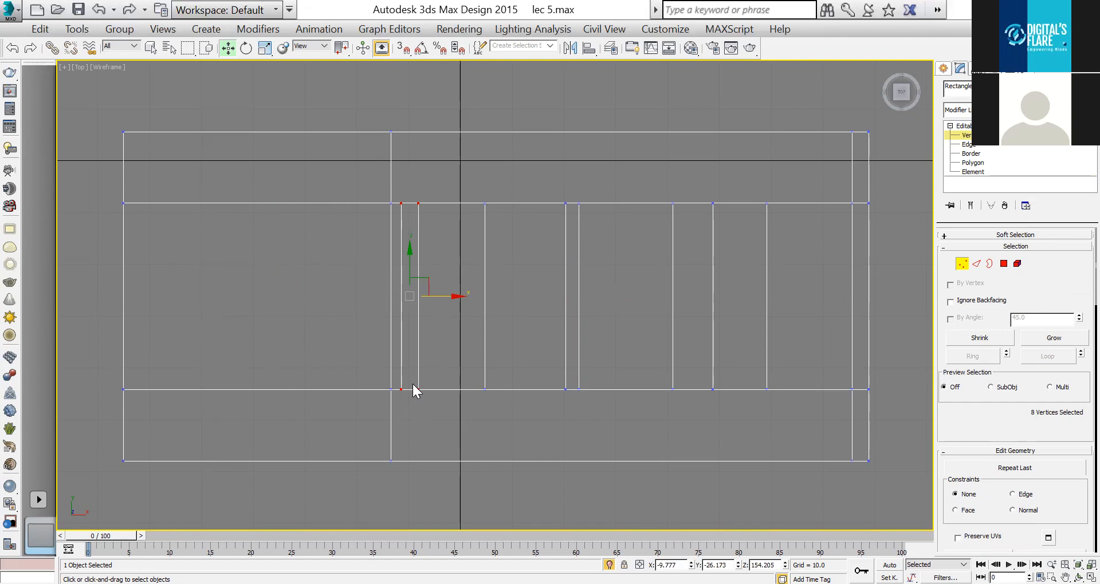
left_click_drag(446, 300, 493, 303)
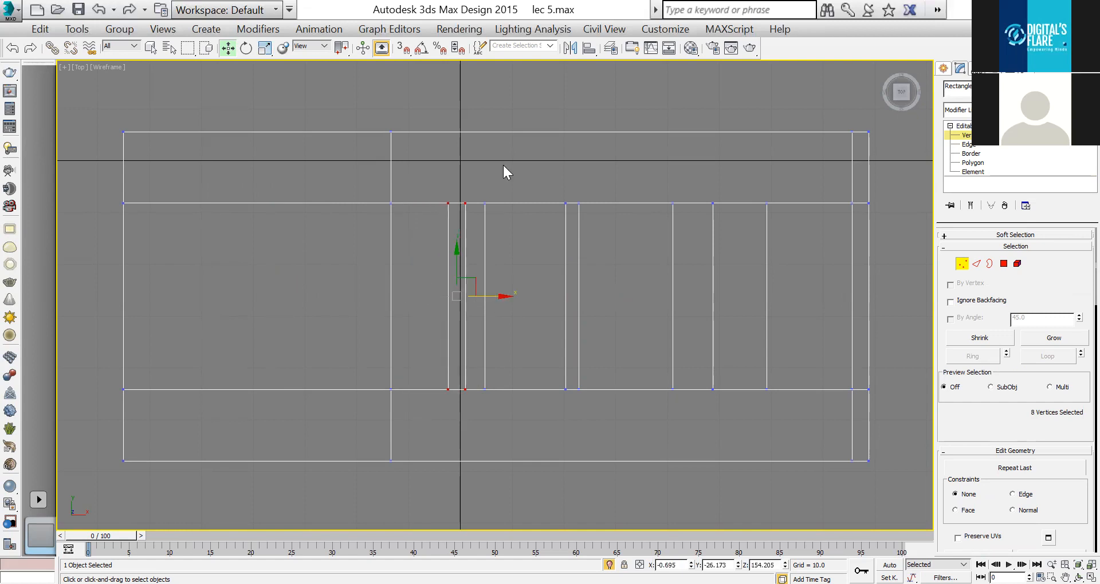
left_click_drag(427, 391, 428, 390)
left_click_drag(499, 299, 566, 297)
Shift the central vertex columns along X to give them roughly even gaps.
left_click_drag(577, 400, 577, 404)
left_click_drag(617, 297, 623, 297)
left_click_drag(564, 408, 565, 410)
left_click_drag(603, 293, 608, 290)
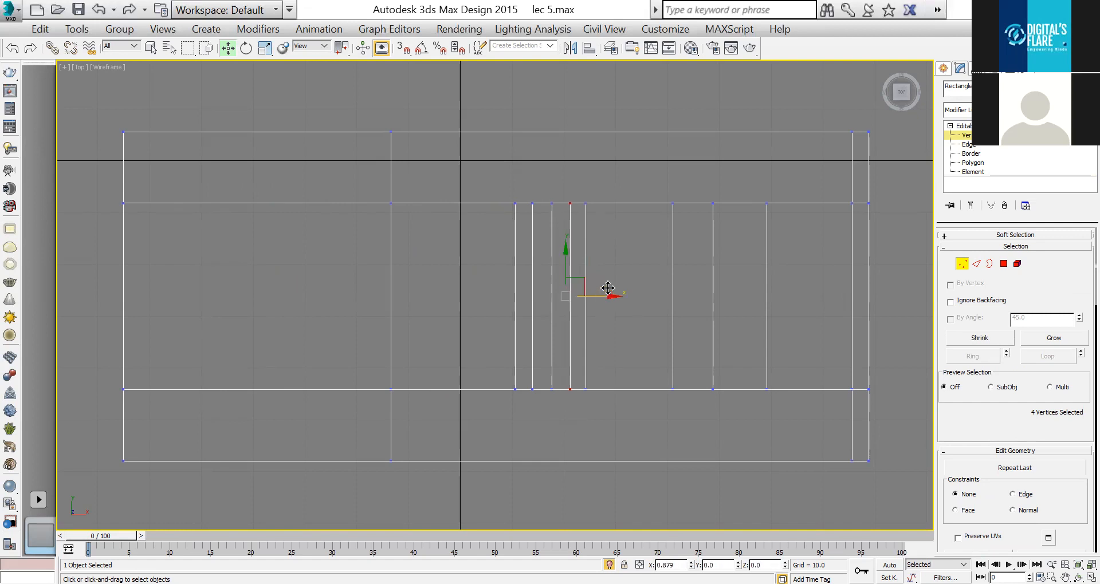
left_click_drag(610, 371, 583, 417)
left_click_drag(624, 296, 627, 295)
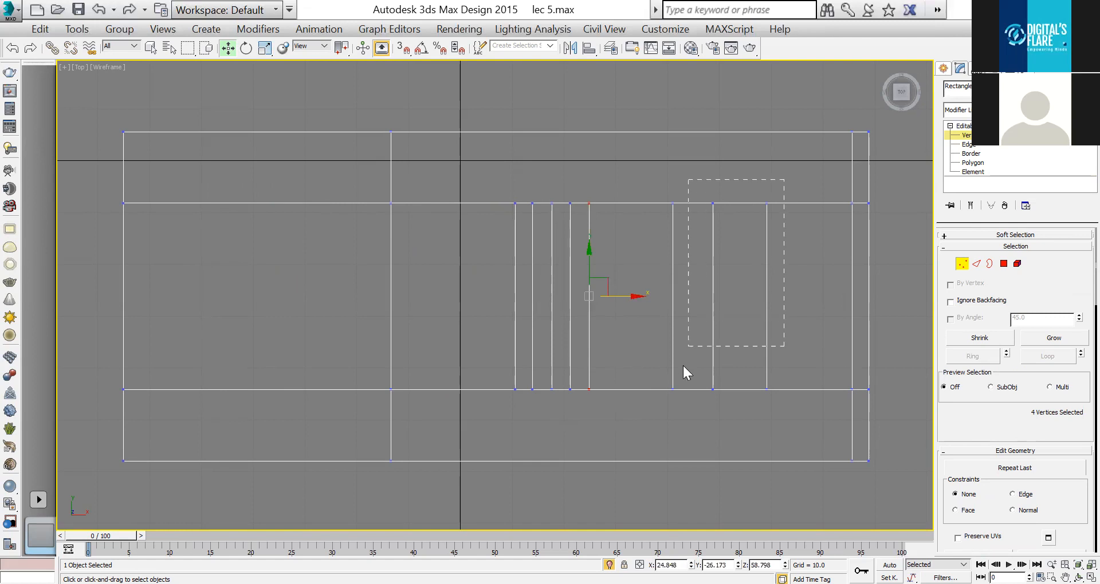
Move the three rightmost vertex columns inward beside the others and scale all eight columns wider apart along X.
left_click_drag(726, 418, 726, 419)
left_click_drag(793, 297, 758, 296)
key("r")
key("w")
left_click_drag(701, 439, 701, 439)
left_click_drag(745, 296, 724, 296)
left_click_drag(738, 180, 645, 443)
left_click_drag(734, 298, 663, 301)
left_click_drag(438, 445, 438, 445)
key("r")
left_click_drag(628, 299, 649, 299)
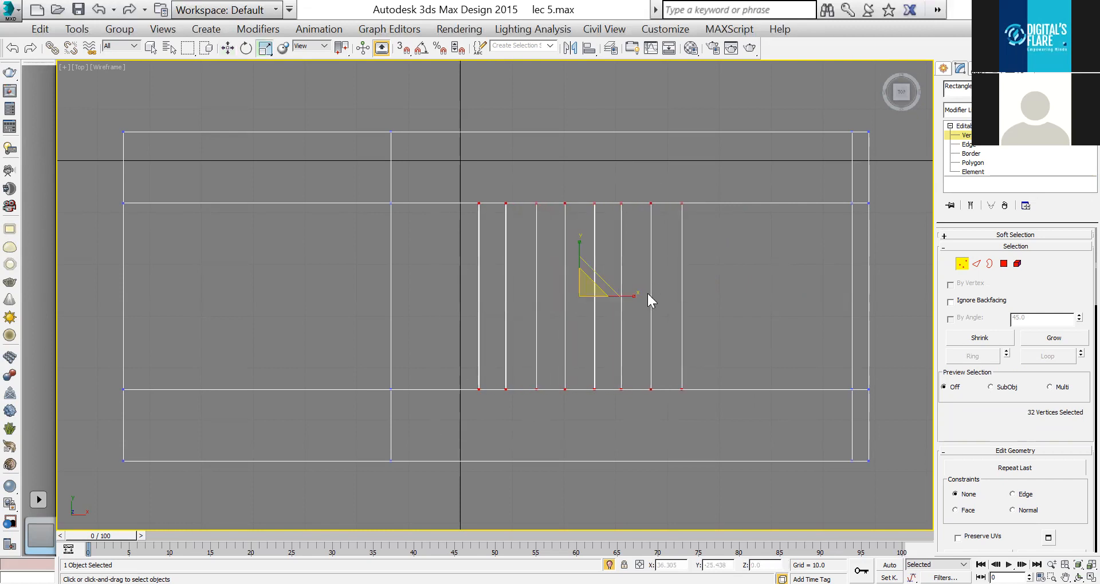
Inspect the crosswise edges in perspective and remove them from the frame's top and bottom plates.
key("alt+w")
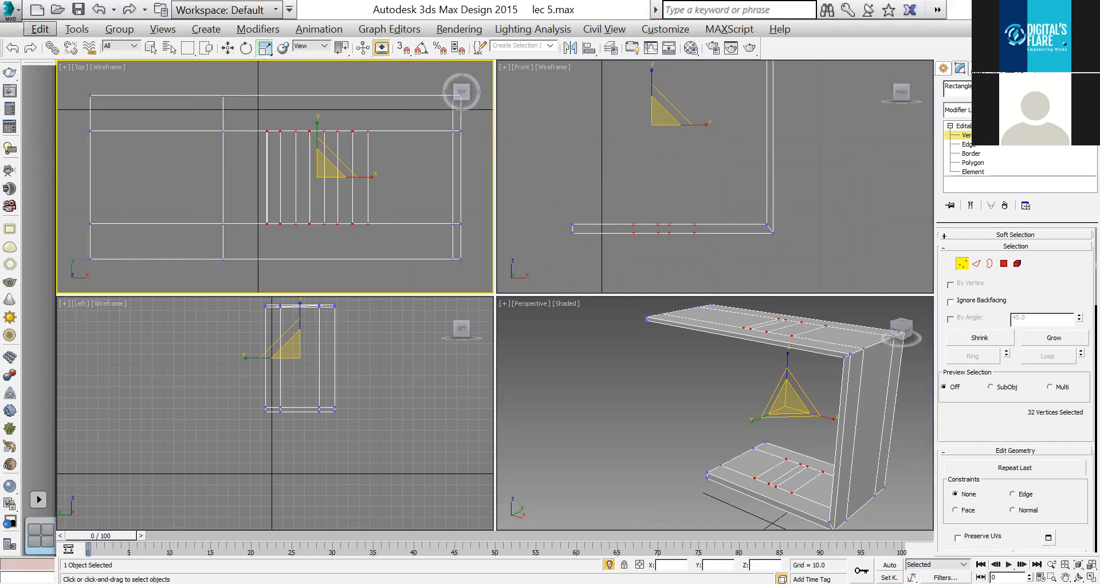
left_click(1078, 578)
left_click(711, 412)
left_click_drag(710, 412, 401, 207)
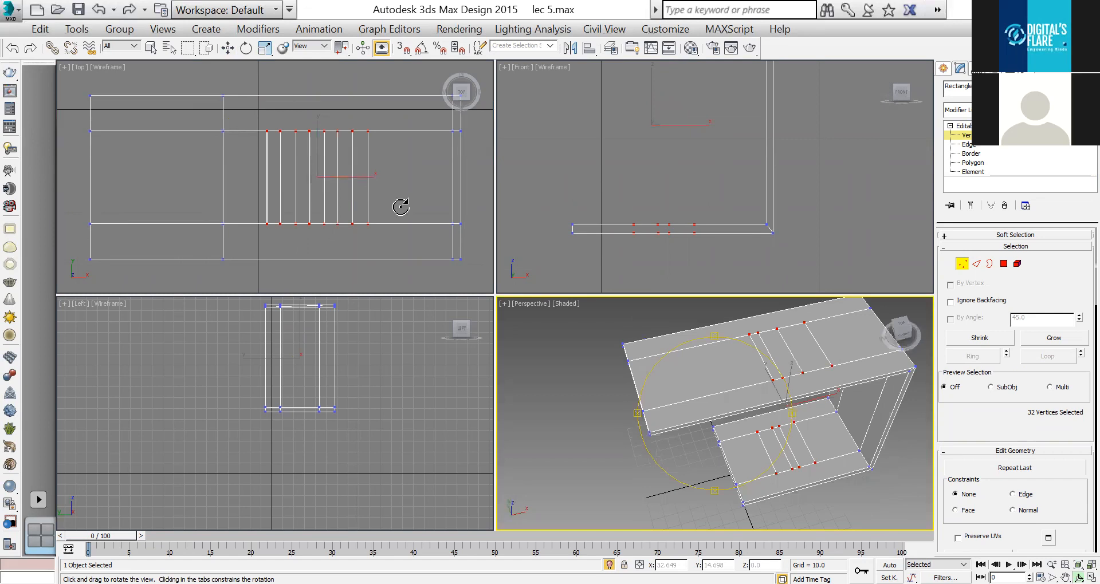
key("w")
key("alt+w")
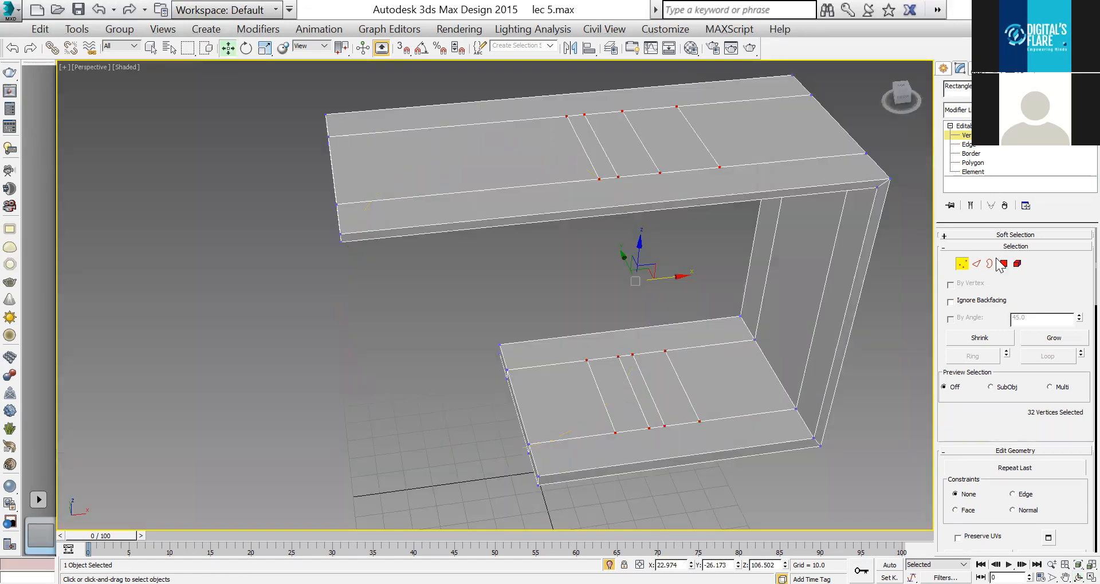
left_click(975, 263)
left_click(905, 305)
key("alt+w")
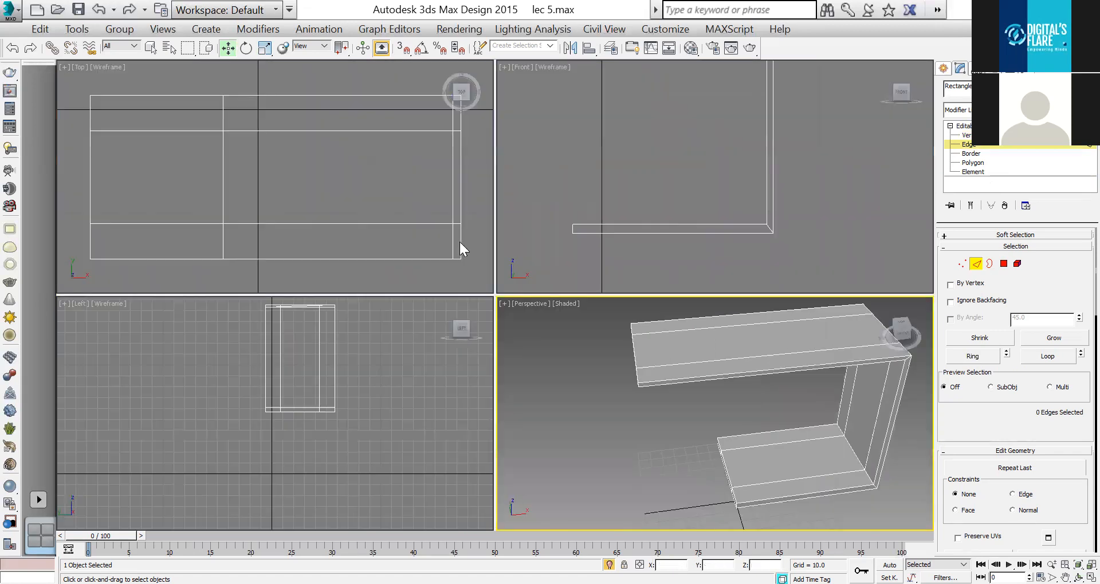
key("alt+w")
key("alt+w")
Select the lengthwise edges of the frame's top plate in the front view.
left_click_drag(344, 114, 398, 212)
key("alt+w")
scroll(721, 304, "up", 2)
scroll(704, 334, "up", 2)
scroll(620, 190, "up", 4)
left_click_drag(8, 354, 8, 356, "alt")
middle_click_drag(395, 275, 518, 363)
scroll(519, 364, "down", 3)
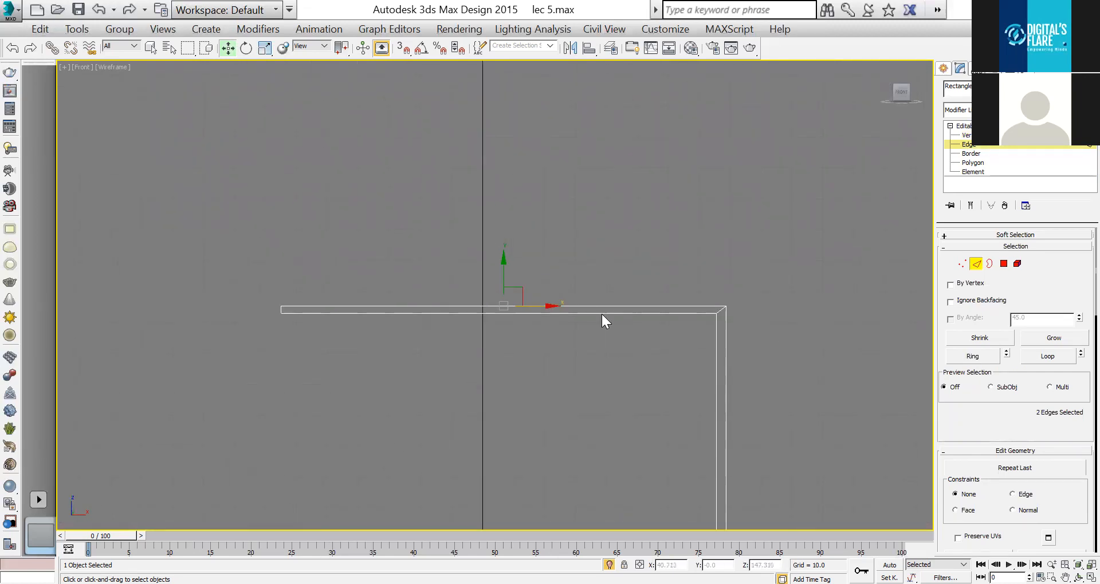
left_click_drag(583, 356, 583, 357)
Deselect the top plate's front and back border edges, keeping only the two inner lengthwise edge pairs selected.
key("alt+w")
right_click(751, 417)
key("alt+w")
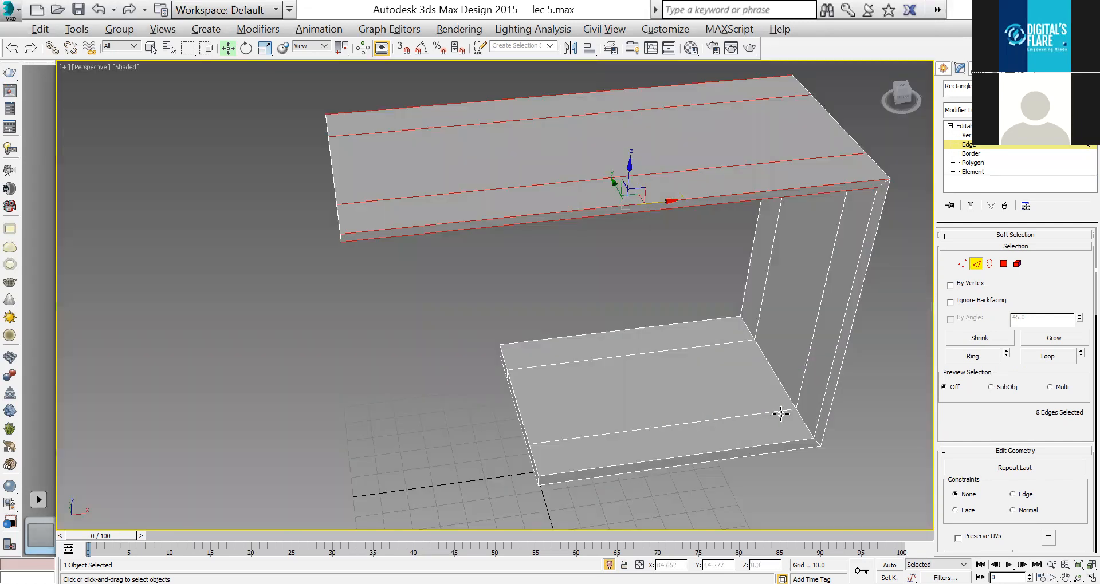
left_click_drag(684, 200, 676, 198, "alt")
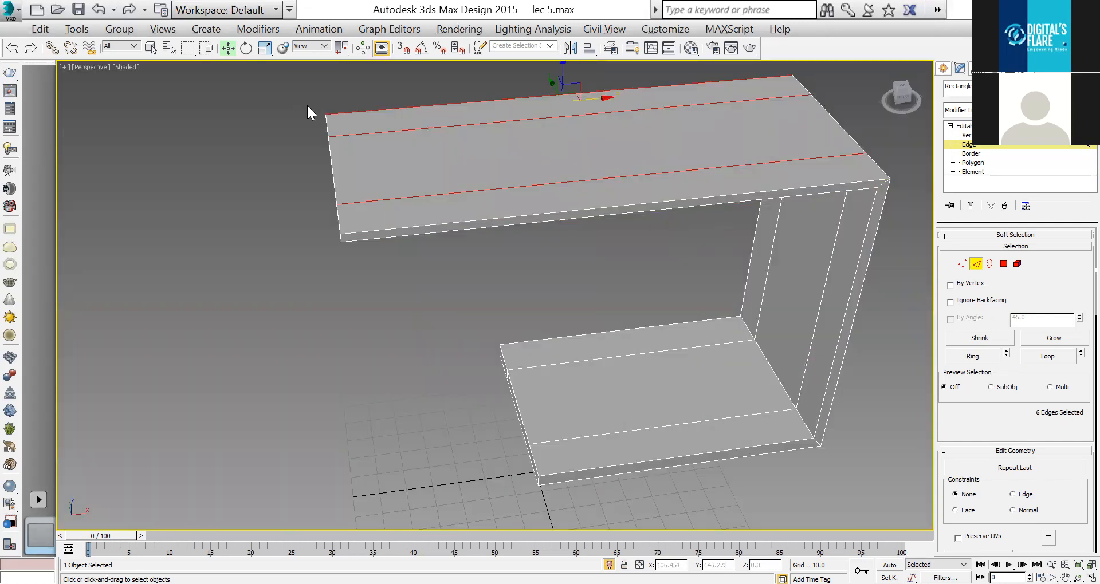
key("alt+w")
right_click(364, 106)
key("alt+w")
left_click_drag(362, 97, 412, 157, "alt")
key("alt+w")
right_click(803, 435)
key("alt+w")
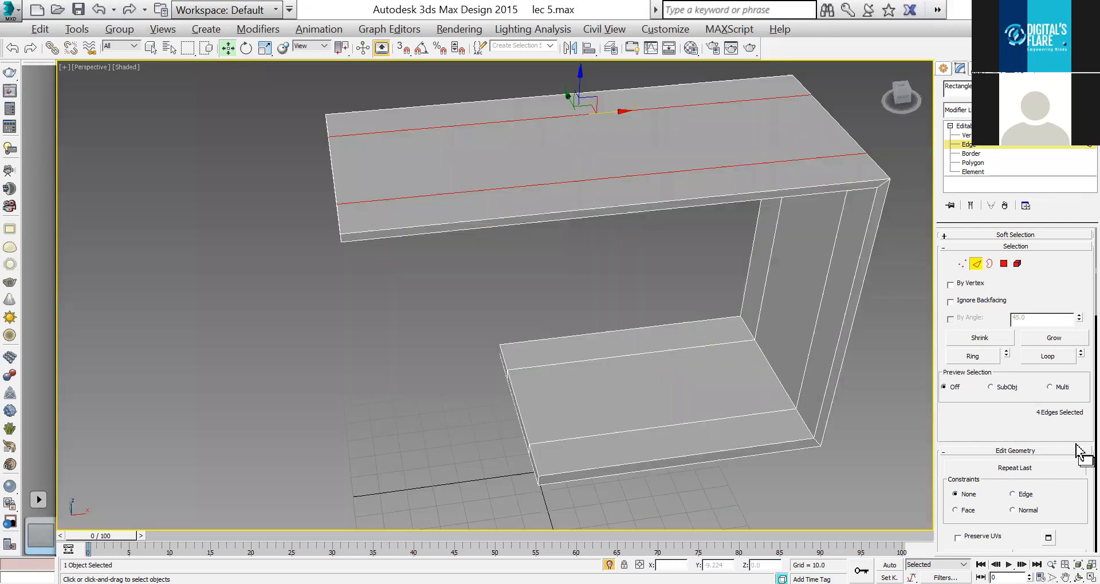
scroll(1056, 477, "down", 8)
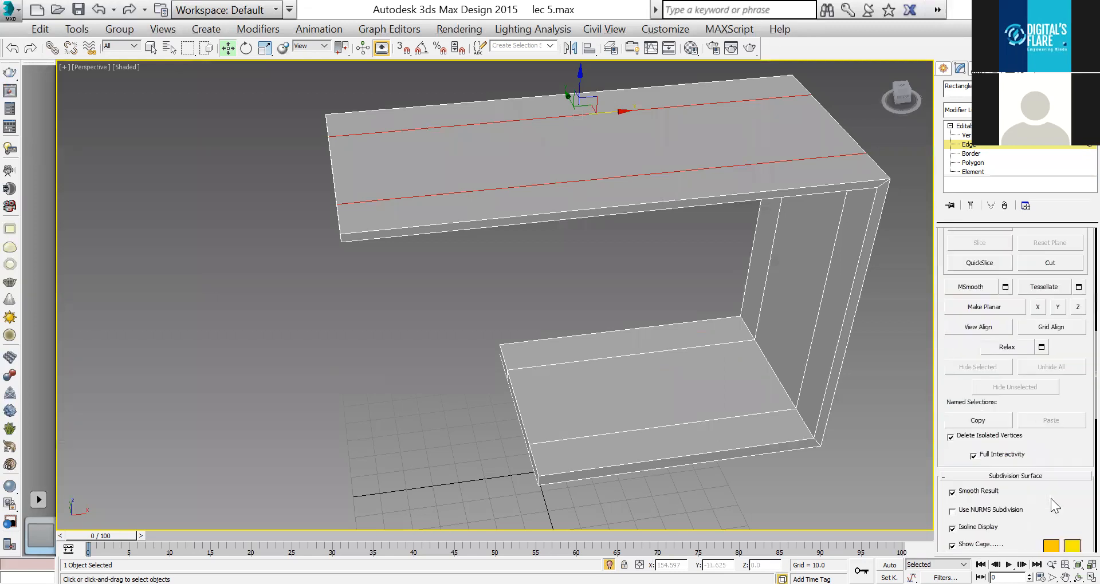
scroll(1077, 544, "down", 6)
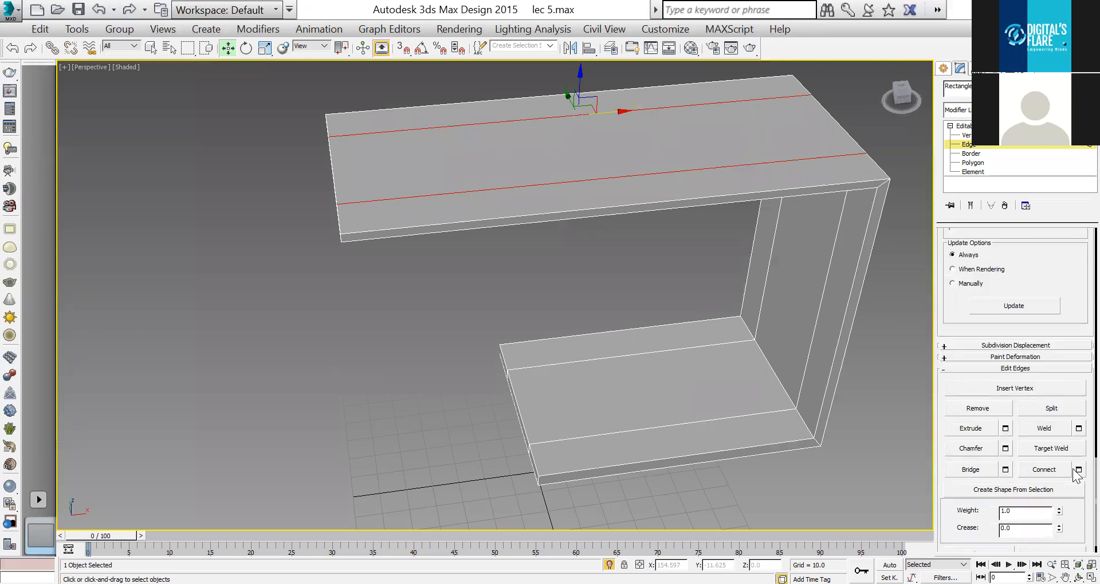
Try to connect the top plate's selected inner edges with crosswise segments in the top view.
key("alt+w")
right_click(379, 280)
key("alt+w")
left_click_drag(500, 300, 507, 291)
left_click(501, 350)
key("ctrl+z")
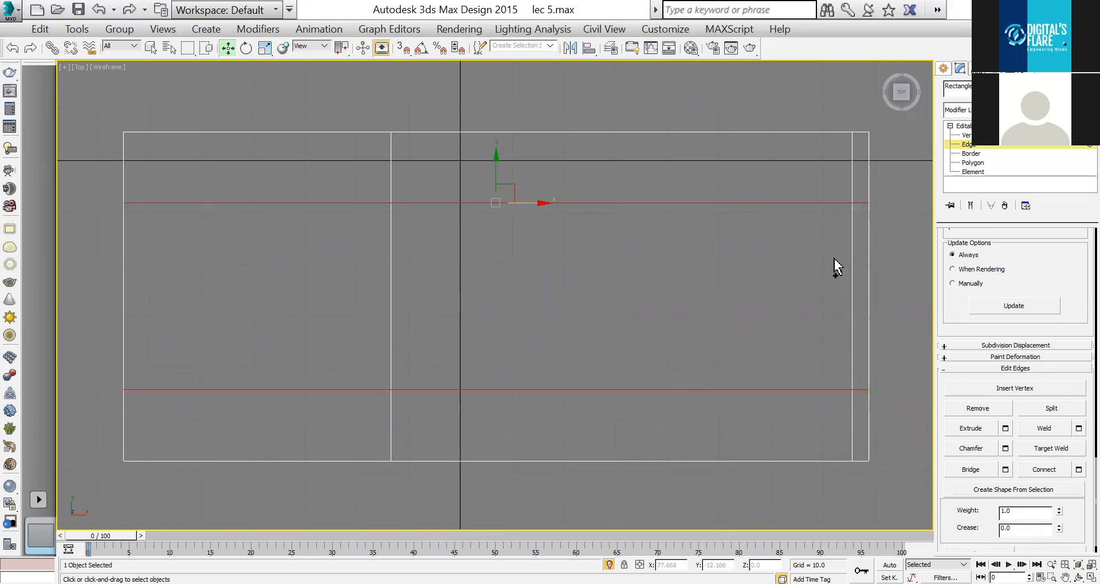
Adjust the edge selection on the top plate's front inner line and return to the top view.
key("alt+w")
right_click(599, 307)
key("alt+w")
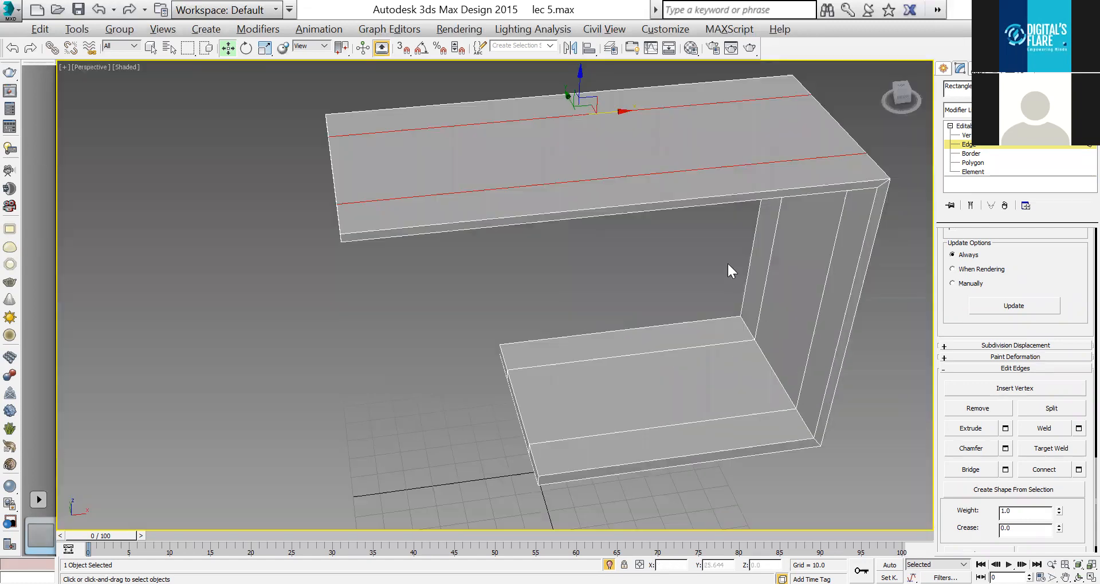
left_click(594, 181, "alt")
left_click(593, 181, "ctrl")
key("alt+w")
right_click(407, 219)
key("alt+w")
Draw a box about 36.2 long, 55.2 wide and 2.2 high between the frame's two lengthwise middle edges.
left_click(965, 126)
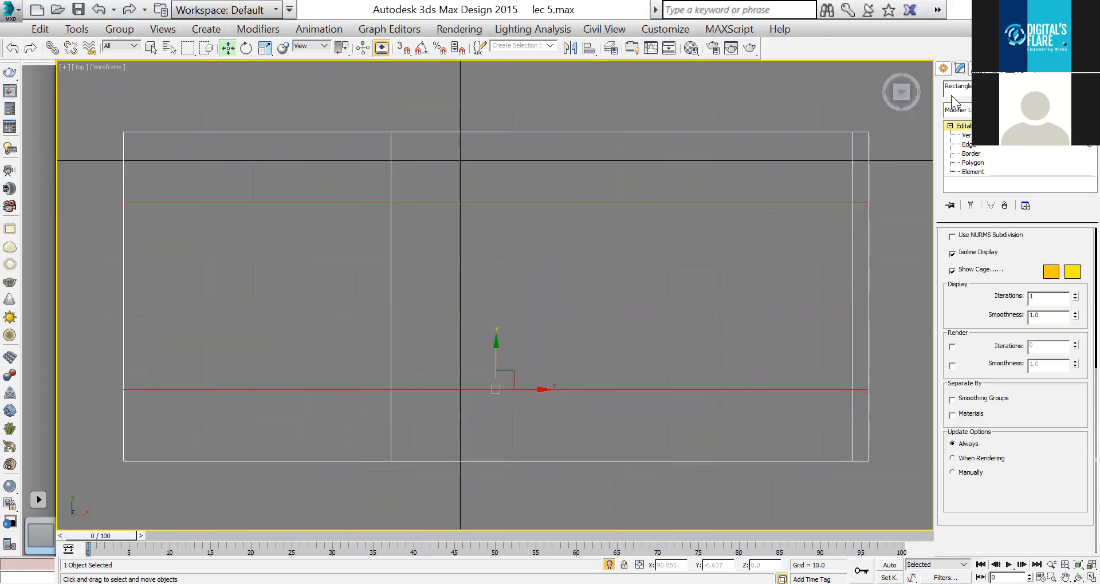
left_click(944, 69)
left_click(951, 93)
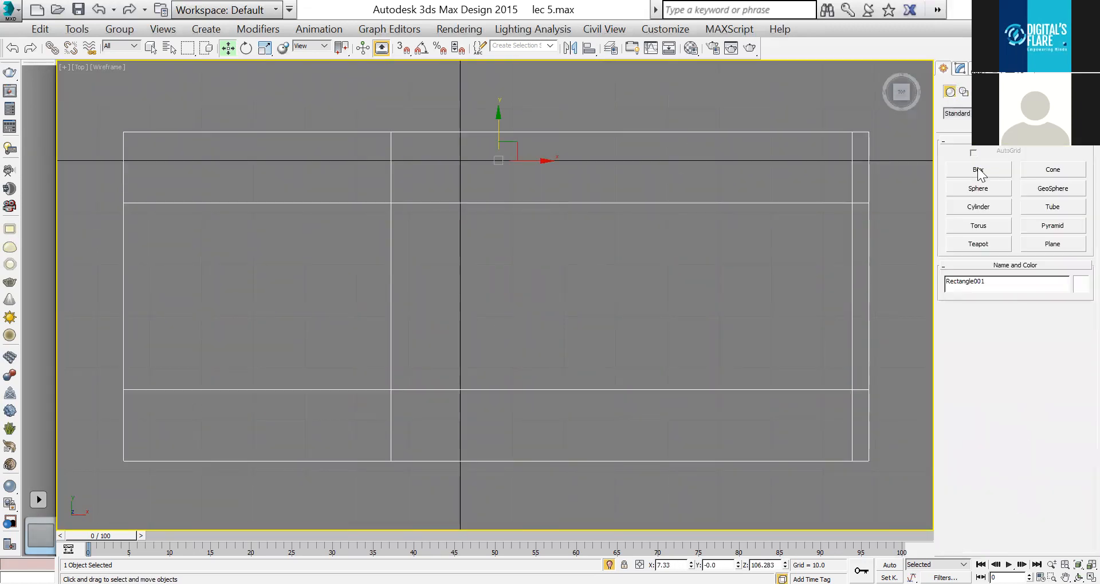
left_click(979, 170)
left_click_drag(473, 202, 757, 390)
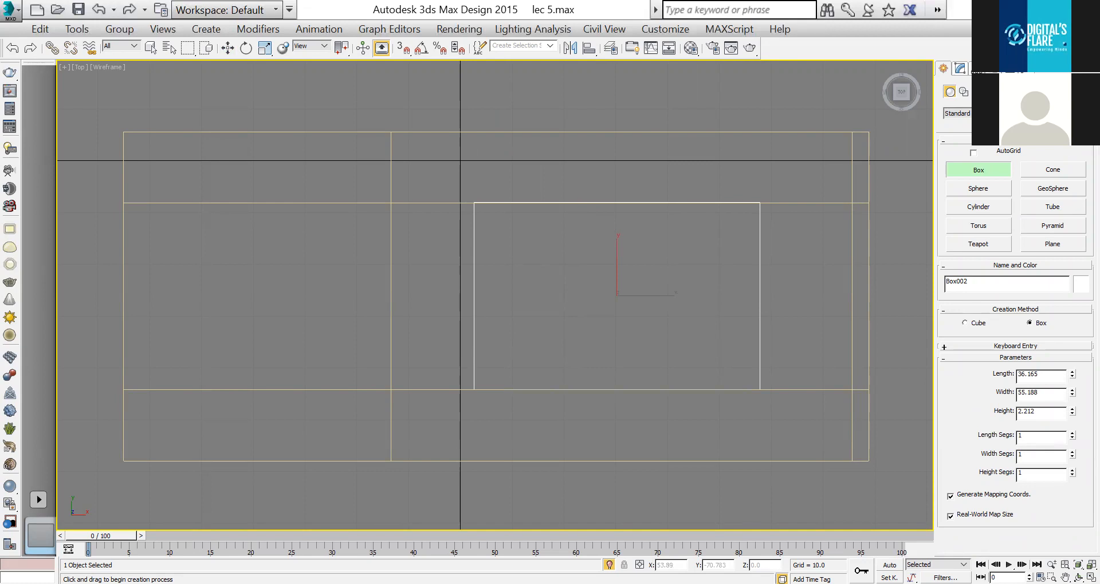
Scale the box to 74% along its length and raise it in the front view to intersect the frame's top plate.
key("r")
left_click_drag(615, 246, 619, 260)
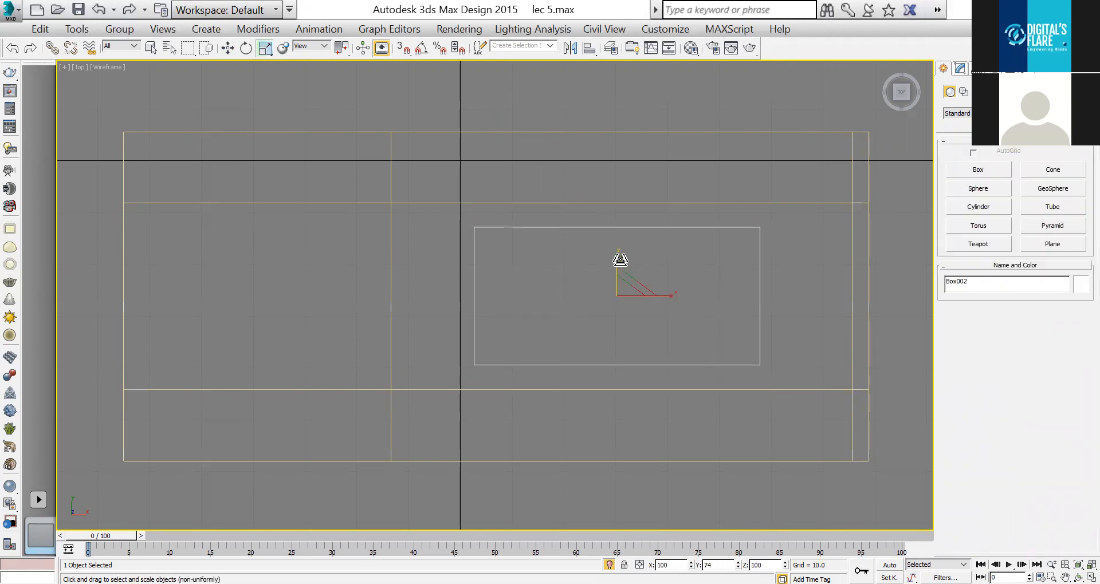
key("alt+w")
right_click(759, 184)
key("alt+w")
scroll(596, 366, "down", 2)
middle_click_drag(589, 408, 590, 291)
left_click_drag(587, 406, 589, 364)
key("w")
left_click_drag(589, 413, 637, 182)
Cut a rectangular opening in the frame's top plate with a Boolean, using the box as operand B.
left_click(658, 328)
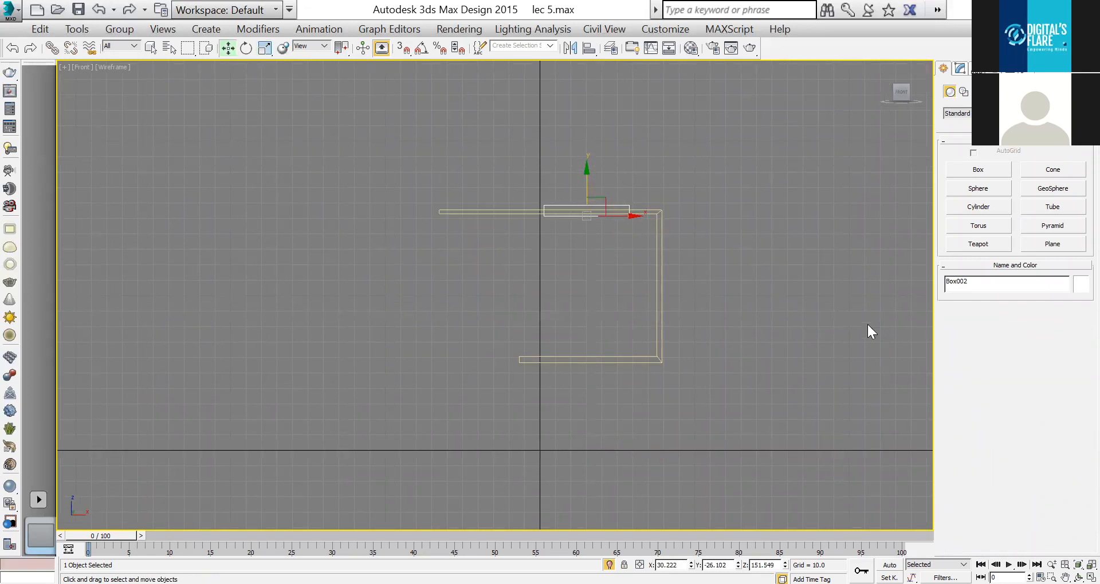
left_click(959, 69)
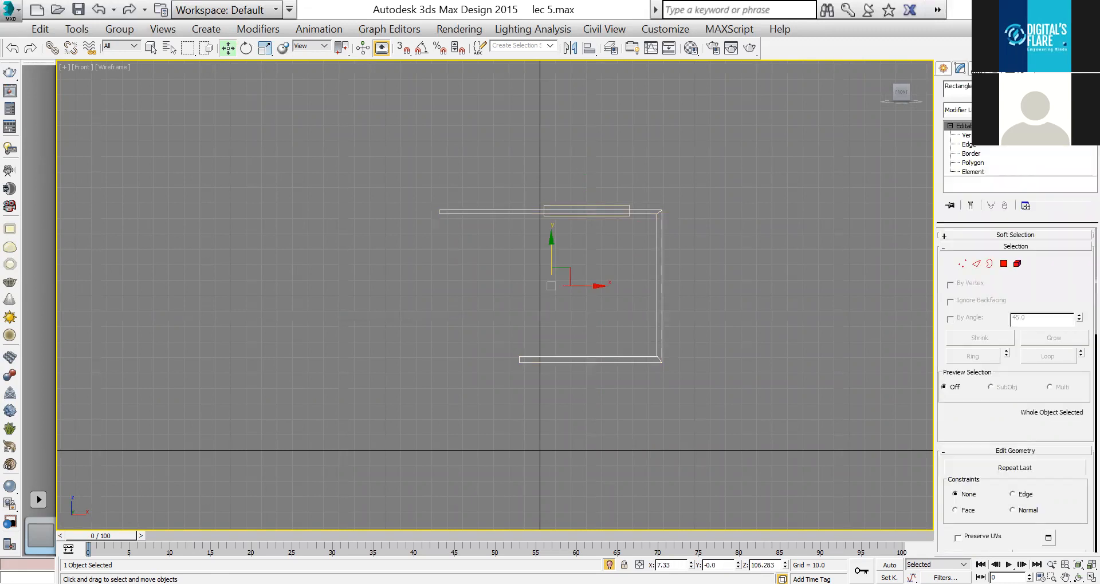
left_click(595, 211)
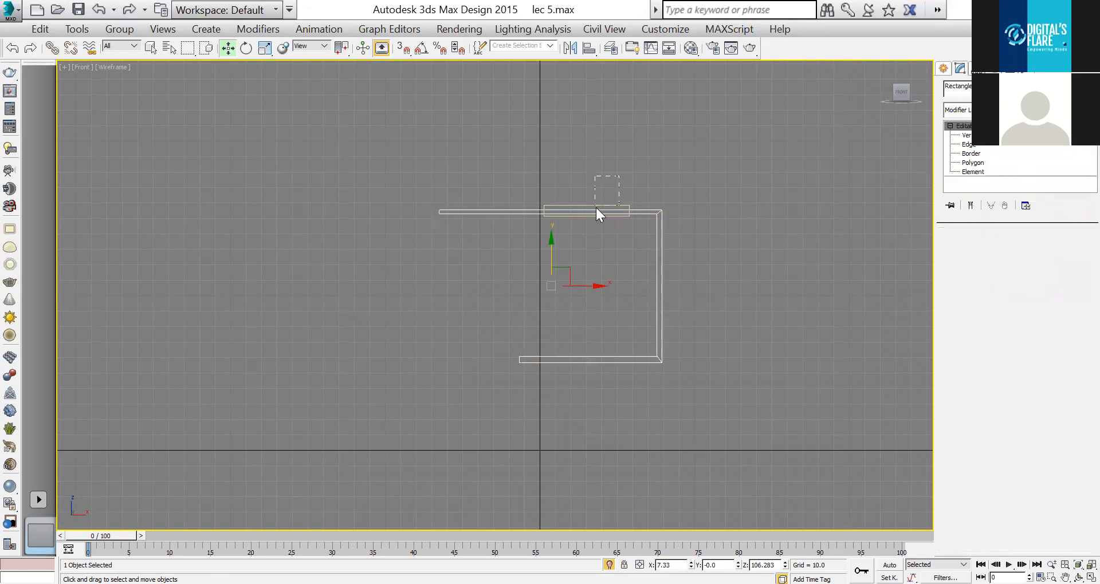
key("alt+w")
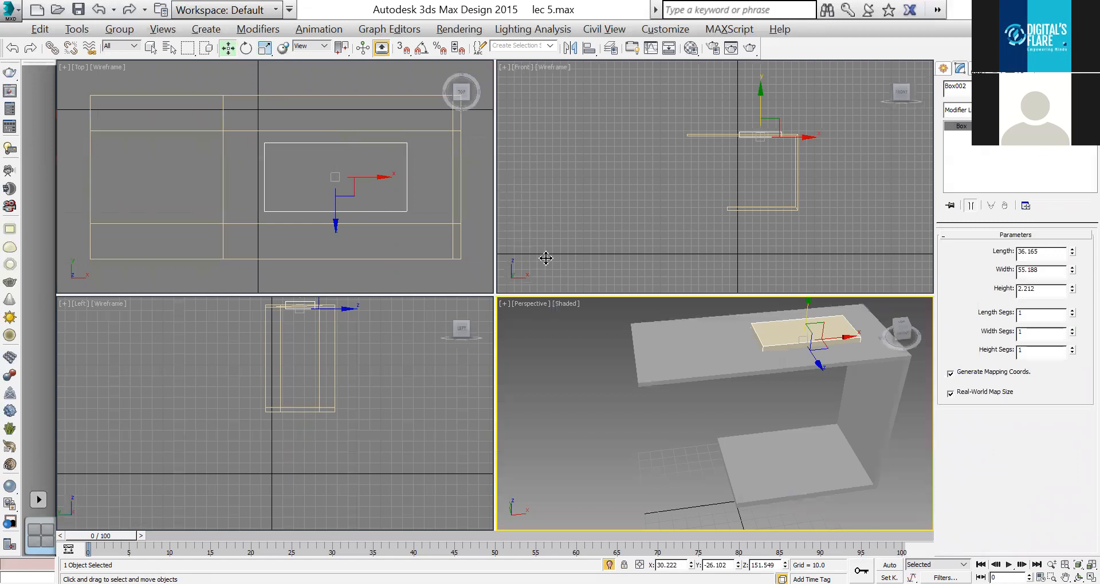
key("alt+w")
left_click(579, 198)
left_click(944, 70)
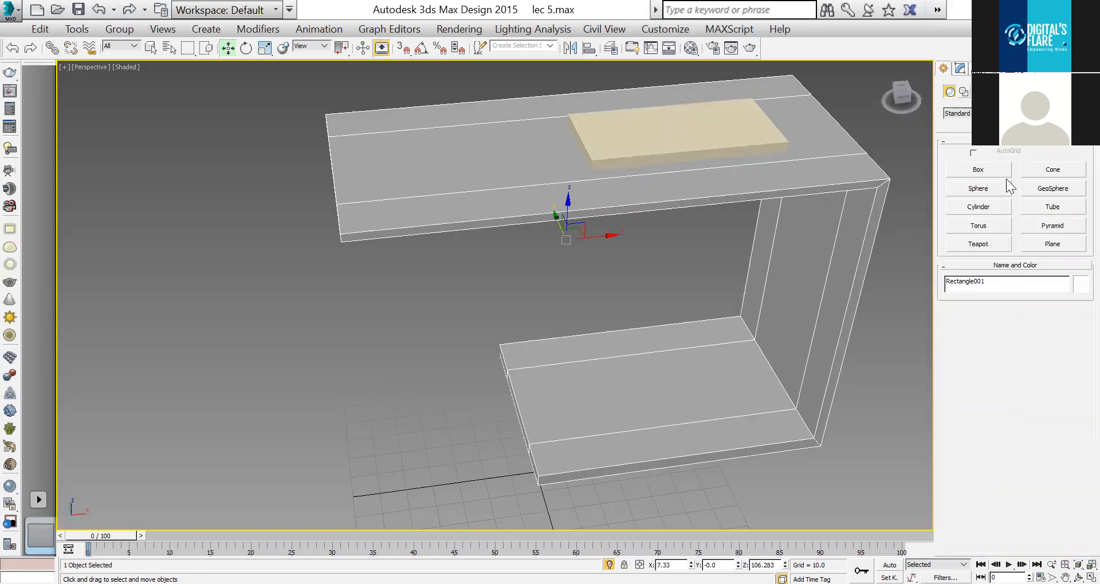
left_click(974, 114)
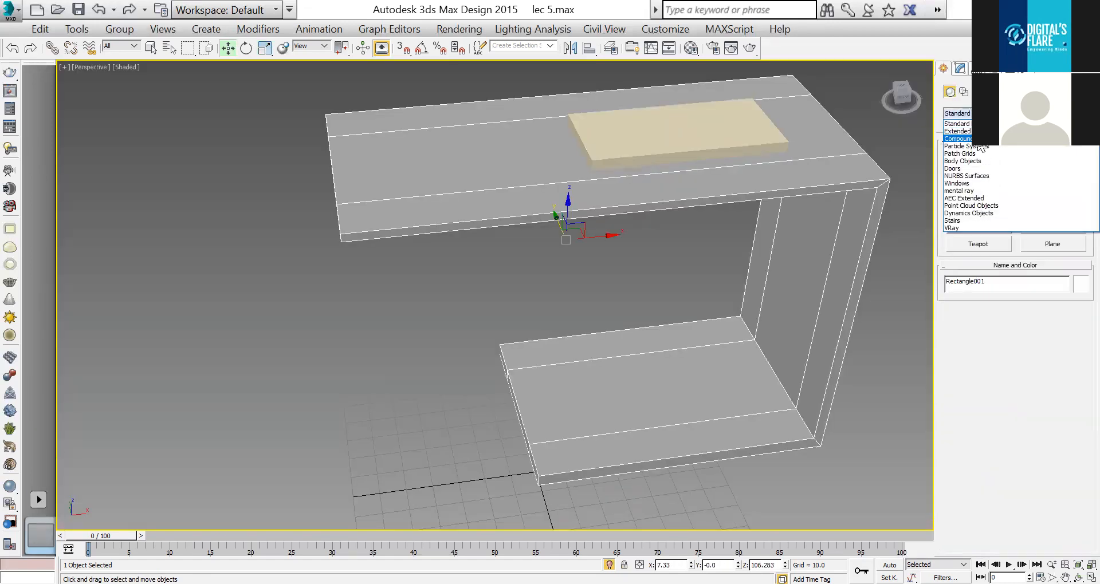
left_click(976, 139)
left_click(998, 227)
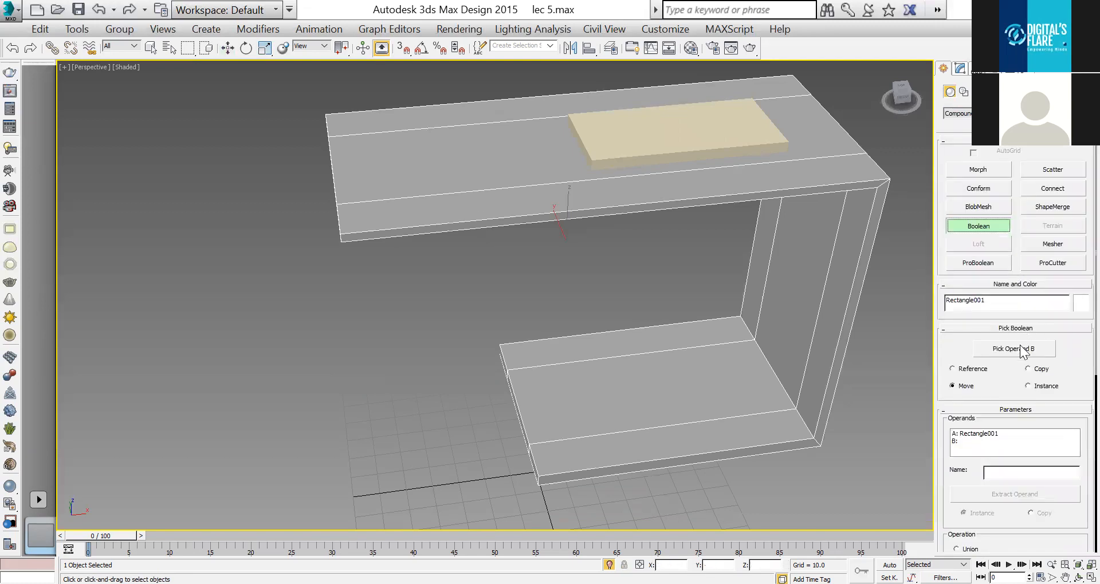
left_click(1021, 349)
left_click(743, 156)
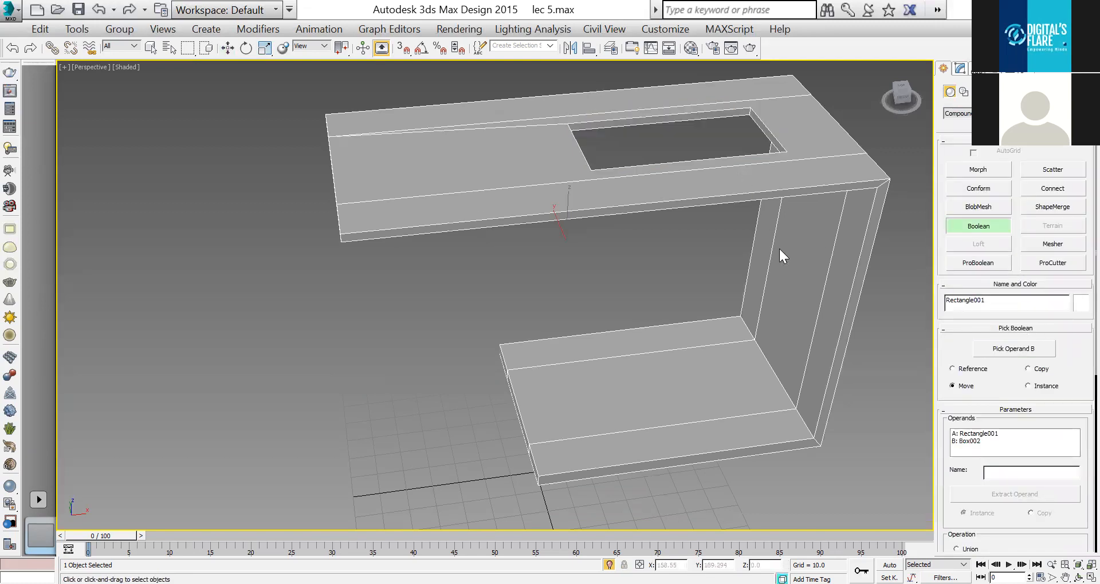
Draw a straight line across the top plate's opening, near its inner short side, in the top view.
key("w")
key("alt+w")
right_click(396, 254)
key("alt+w")
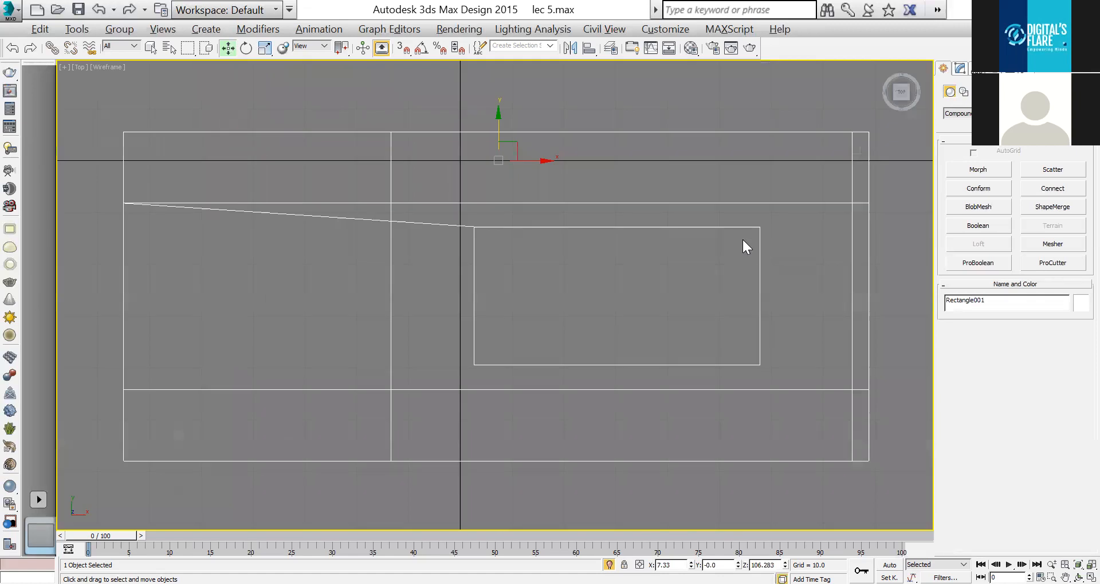
left_click(961, 71)
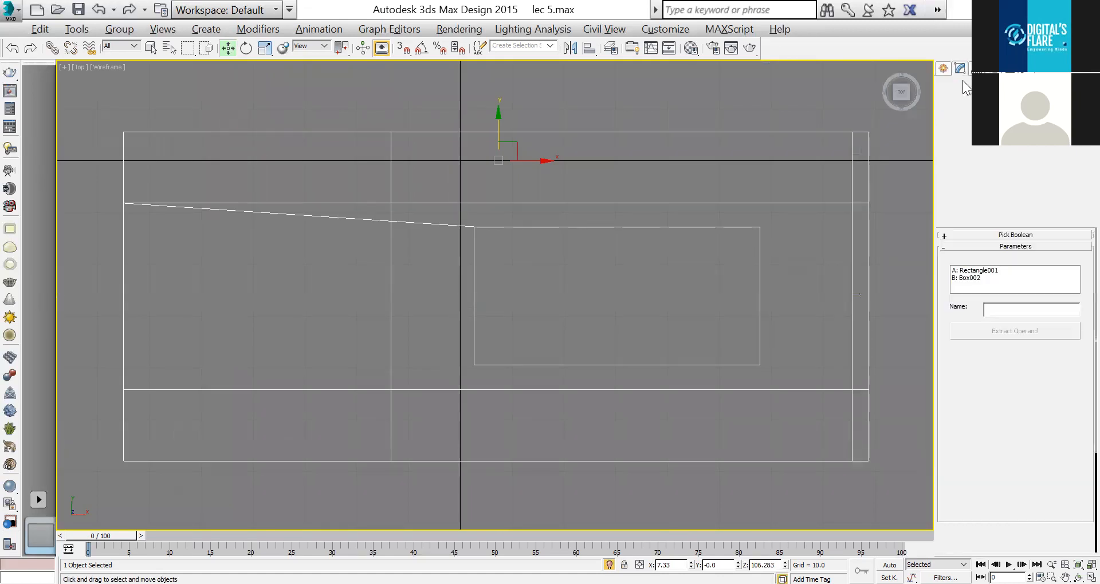
right_click(1035, 262)
left_click(1036, 262)
left_click(944, 69)
left_click(964, 92)
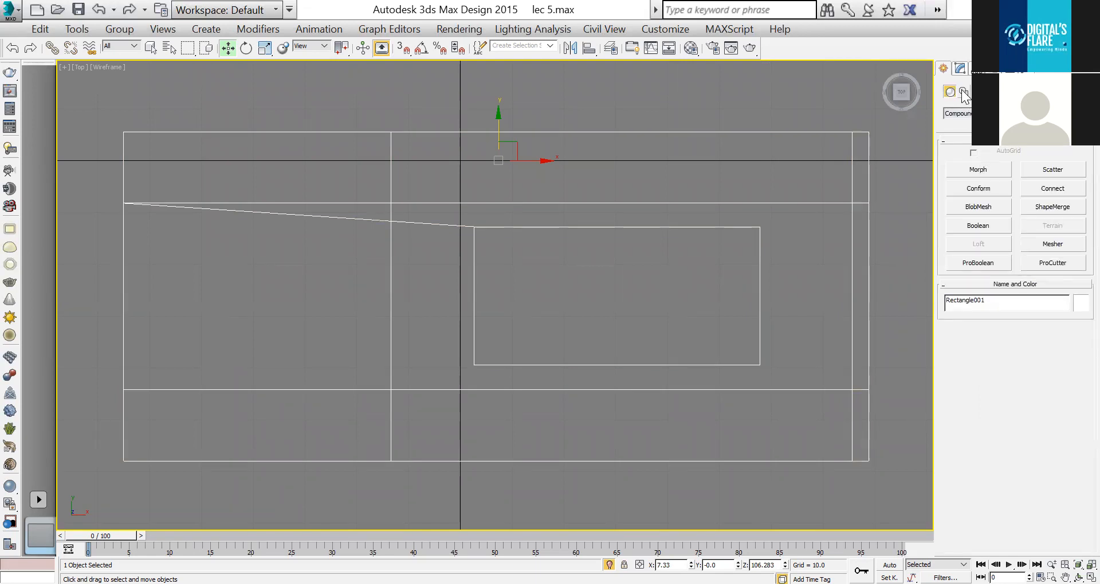
left_click(979, 184)
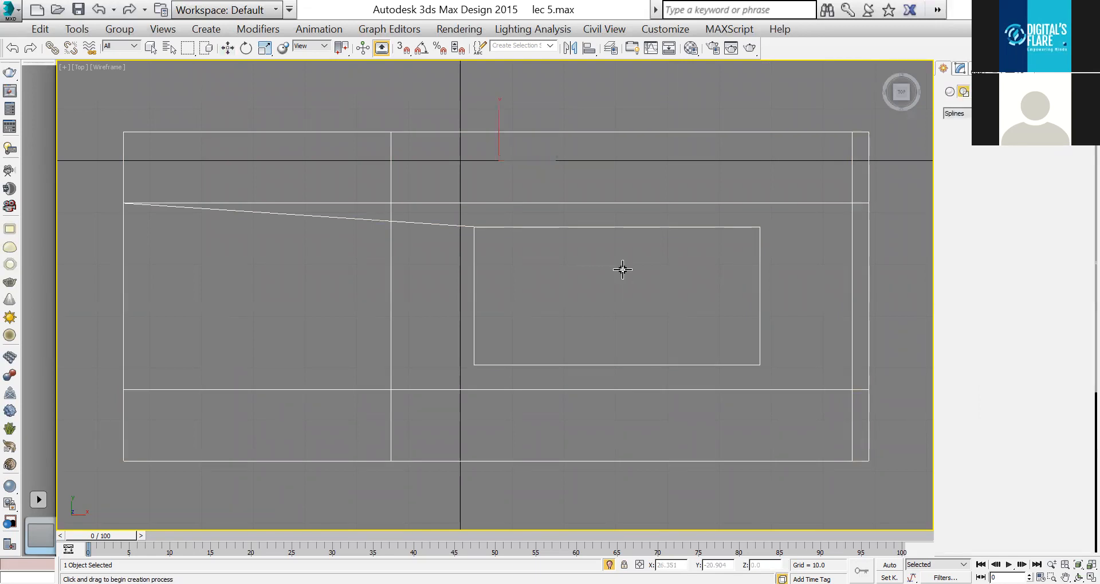
left_click(495, 226)
left_click(508, 365, "shift")
right_click(508, 364, "shift")
right_click(608, 367)
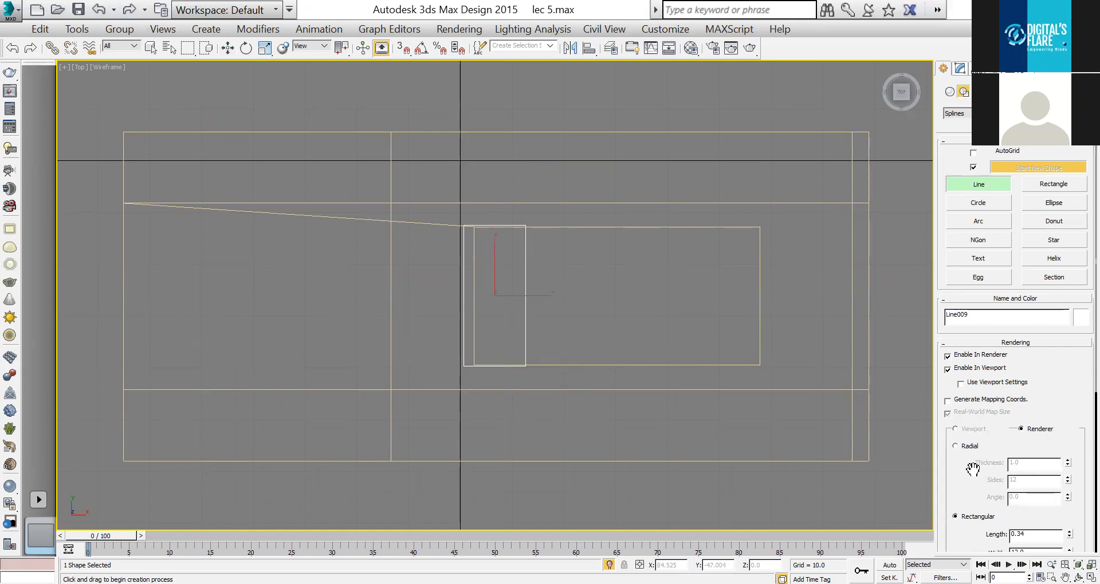
Set the line's rectangular rendering cross-section to 1.0 length and 1.0 width.
double_click(1013, 534)
type(".3")
key("Return")
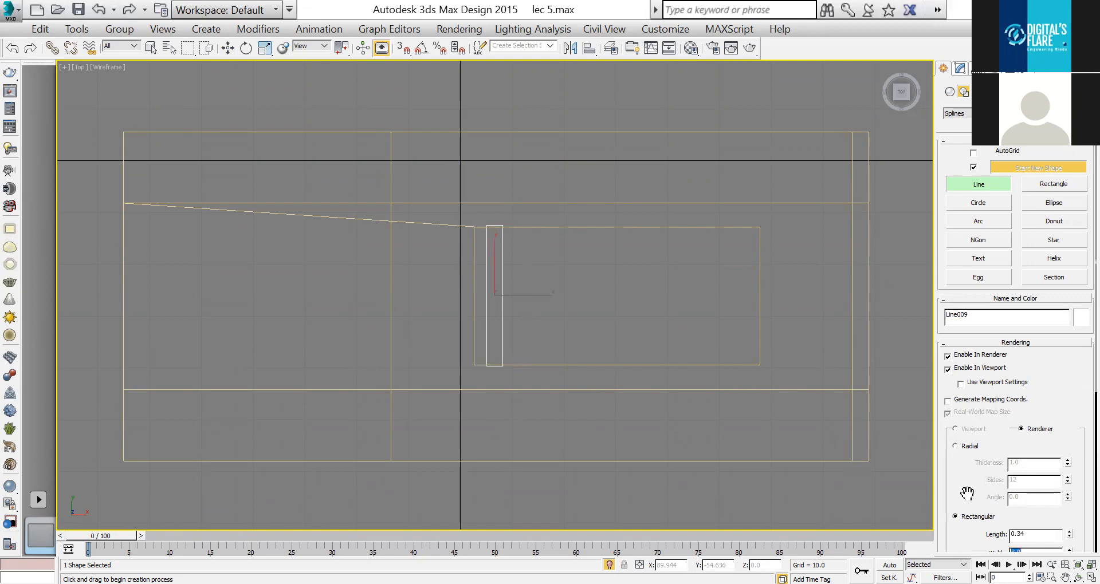
left_click_drag(967, 493, 982, 403)
left_click_drag(1026, 445, 990, 448)
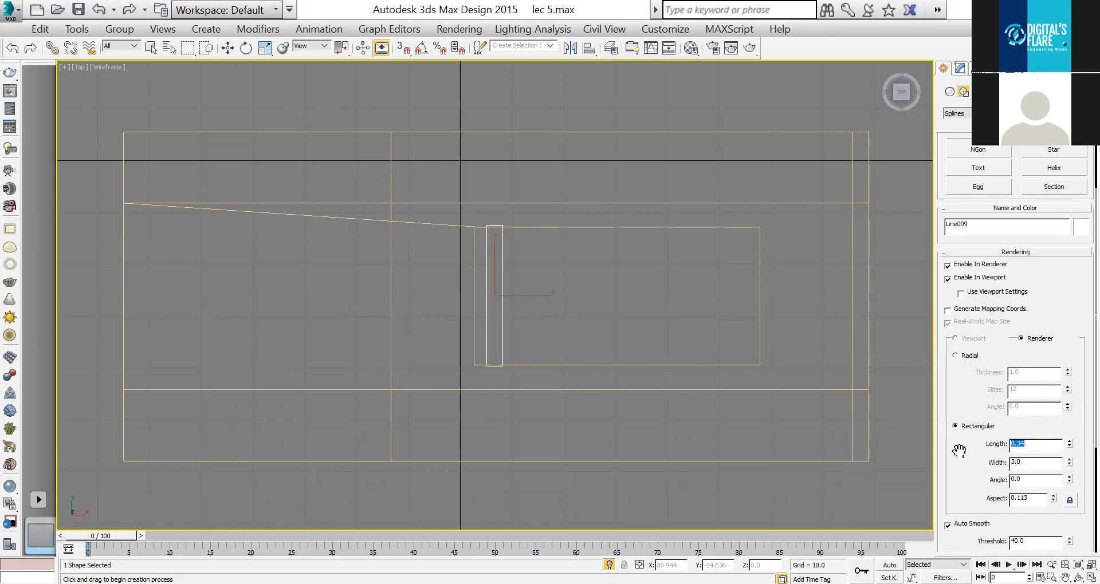
type("0.2")
key("Return")
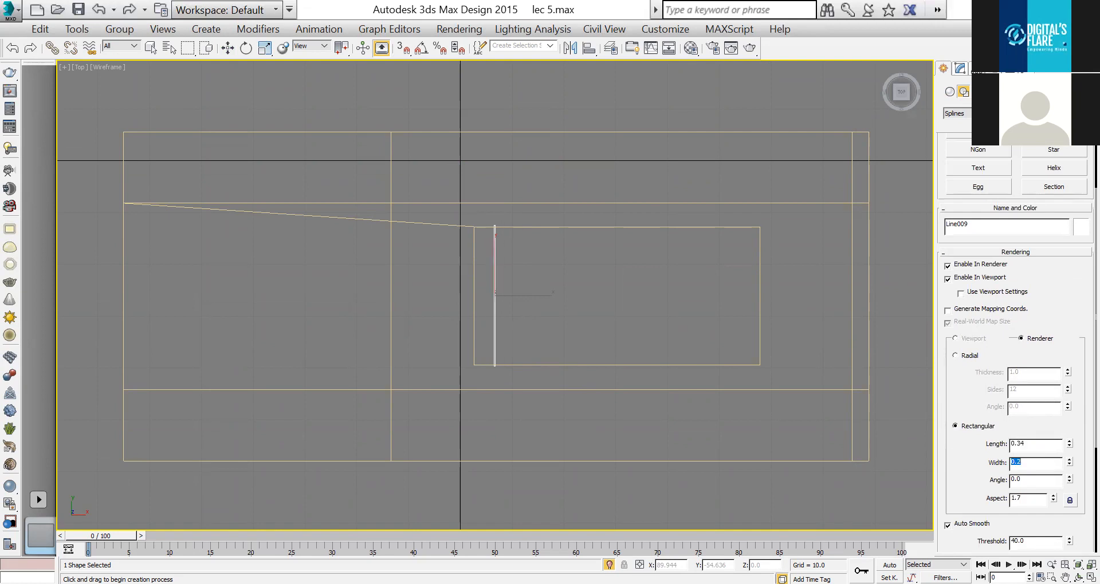
type("1")
key("Return")
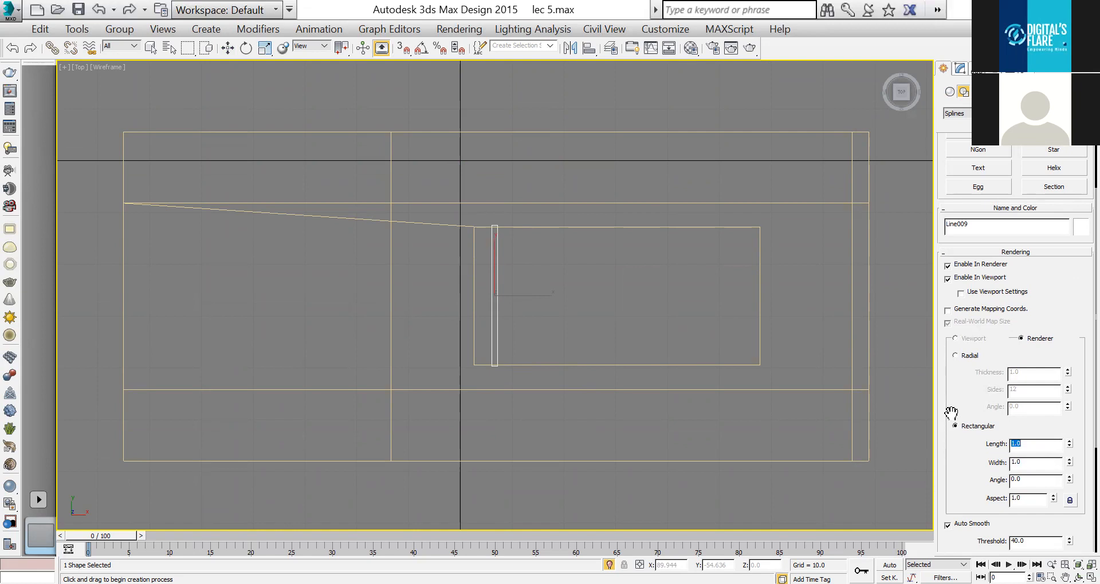
Clone the bar as seven evenly spaced instances along the opening.
key("w")
left_click_drag(530, 295, 547, 293, "shift")
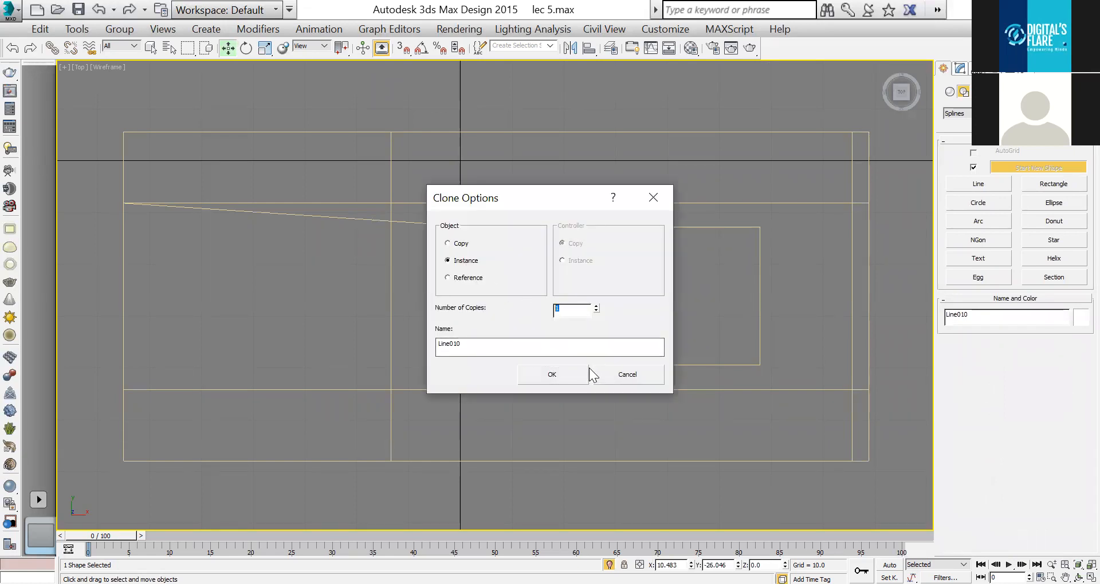
type("7")
left_click(575, 373)
Clone the eight bars across the rest of the opening and delete the two that extend beyond it.
left_click_drag(496, 306, 482, 303)
left_click_drag(596, 297, 759, 261, "shift")
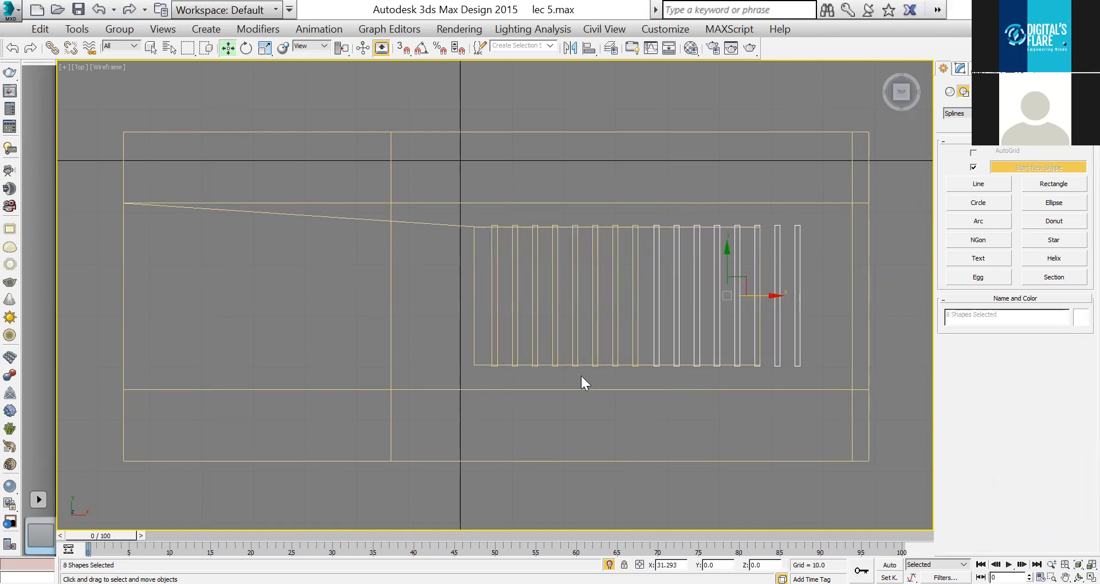
left_click(562, 374)
left_click_drag(784, 309, 715, 327)
key("Delete")
Shift the 14 bars about 1.3 units to centre them in the opening and raise them into the top plate's thickness.
left_click_drag(487, 338, 486, 340)
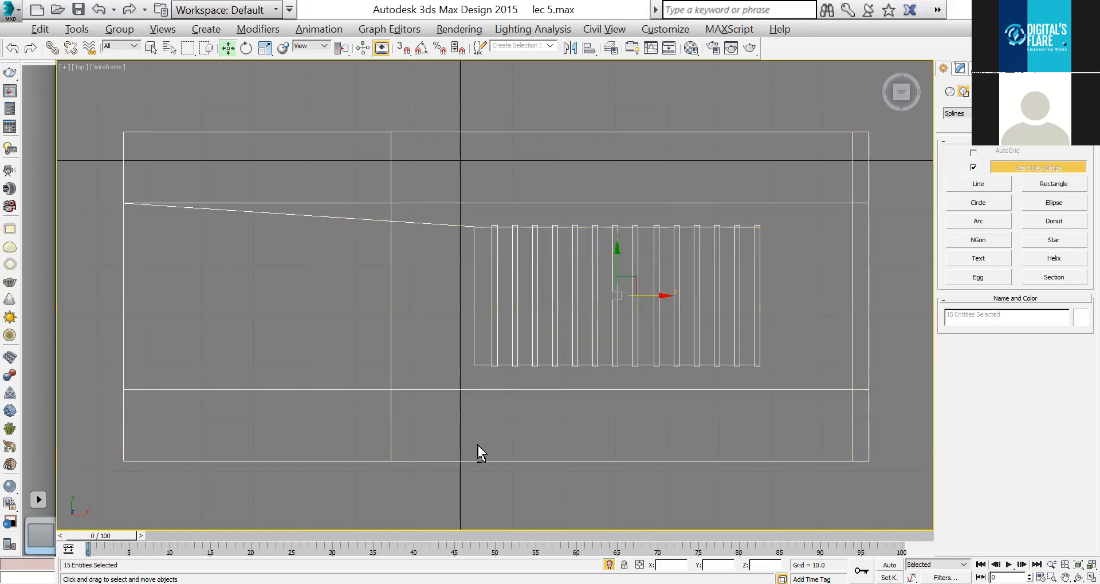
left_click_drag(662, 296, 656, 294)
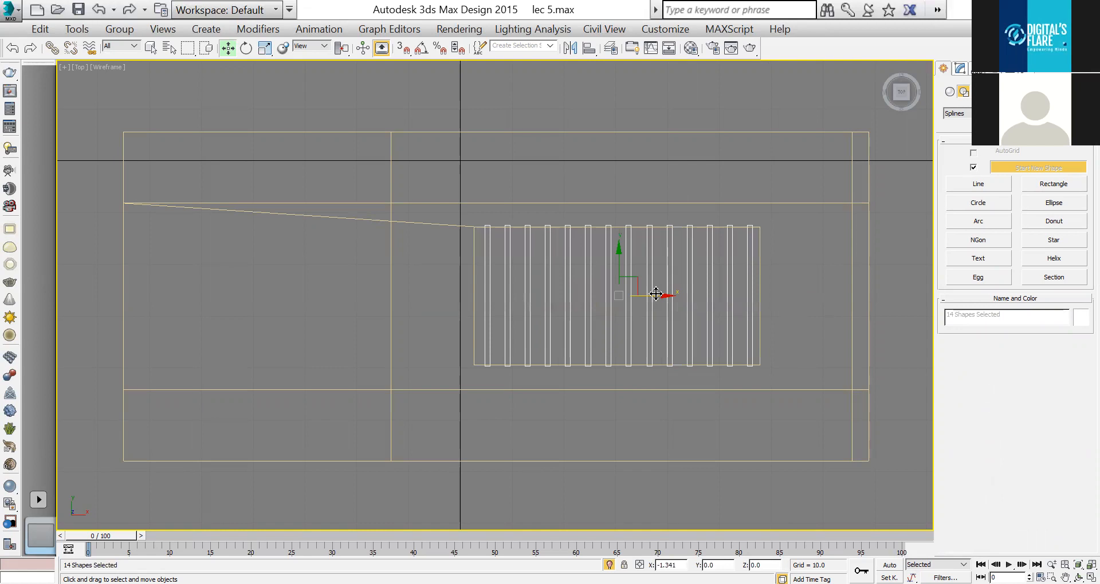
key("alt+w")
key("alt+w")
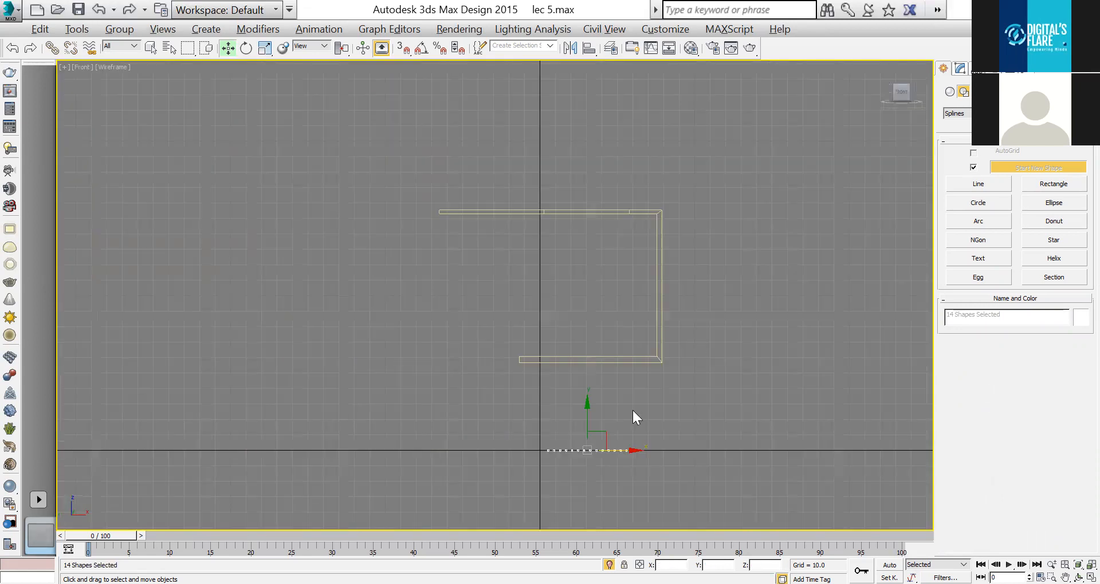
left_click_drag(582, 411, 645, 176)
scroll(584, 203, "up", 5)
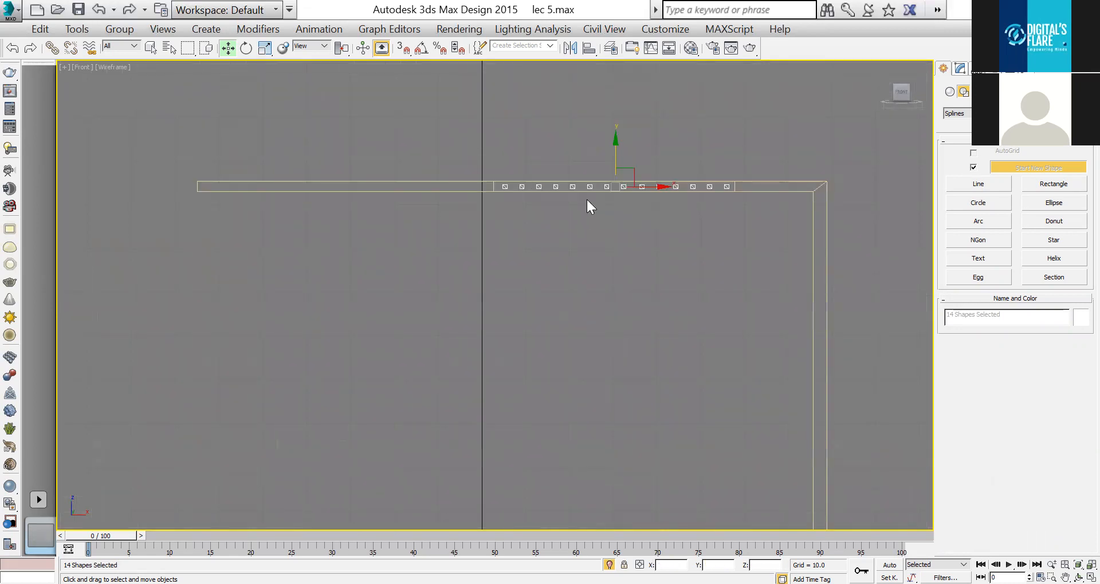
Unhide the rest of the cabinet around the frame in the perspective view.
key("alt+w")
right_click(713, 379)
key("alt+w")
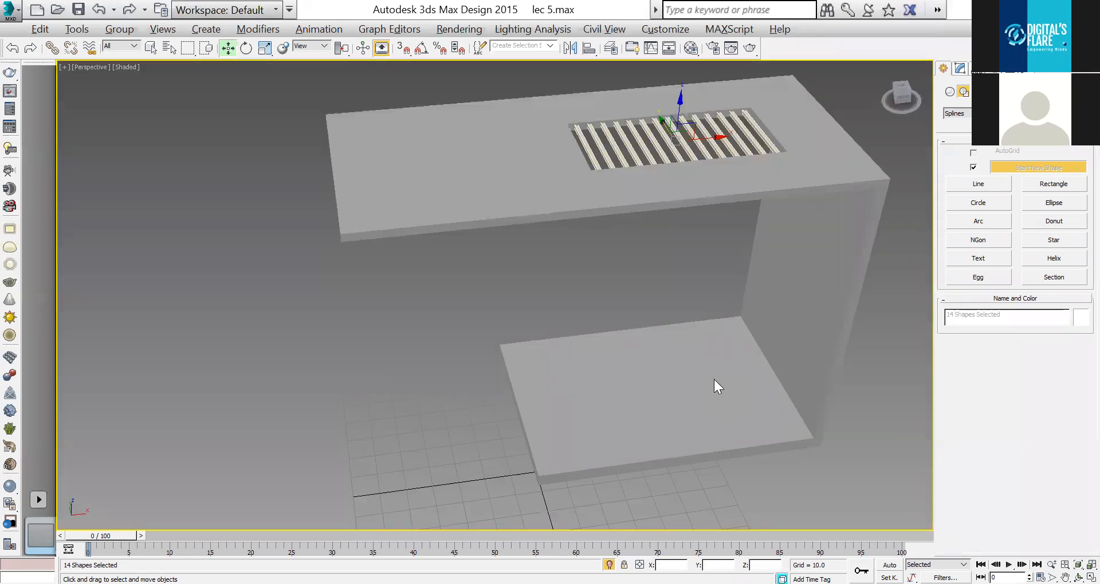
key("m")
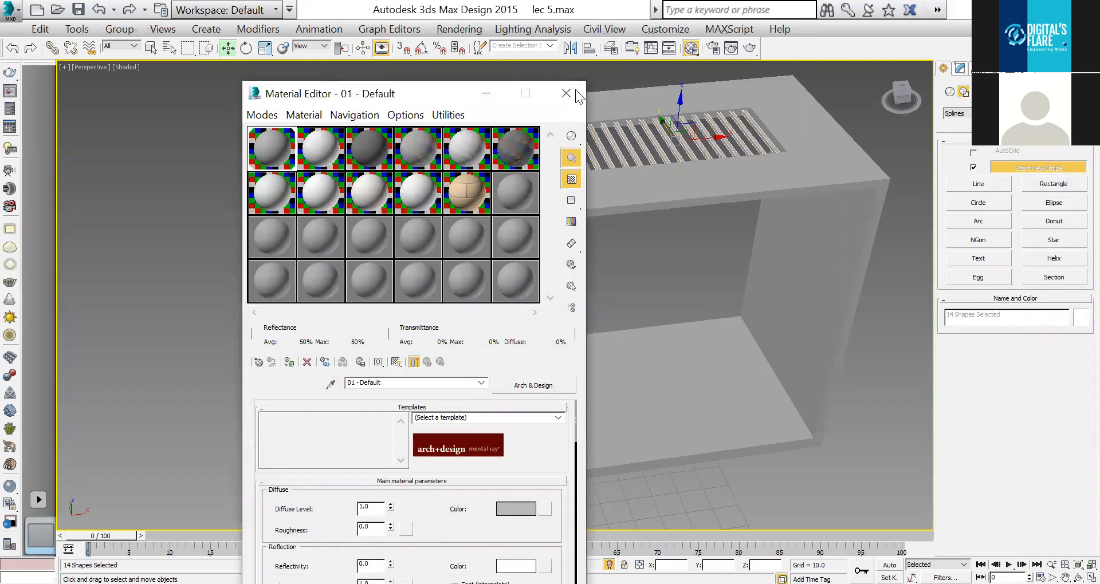
left_click(566, 94)
left_click(1078, 577)
left_click_drag(459, 270, 484, 285)
right_click(732, 447)
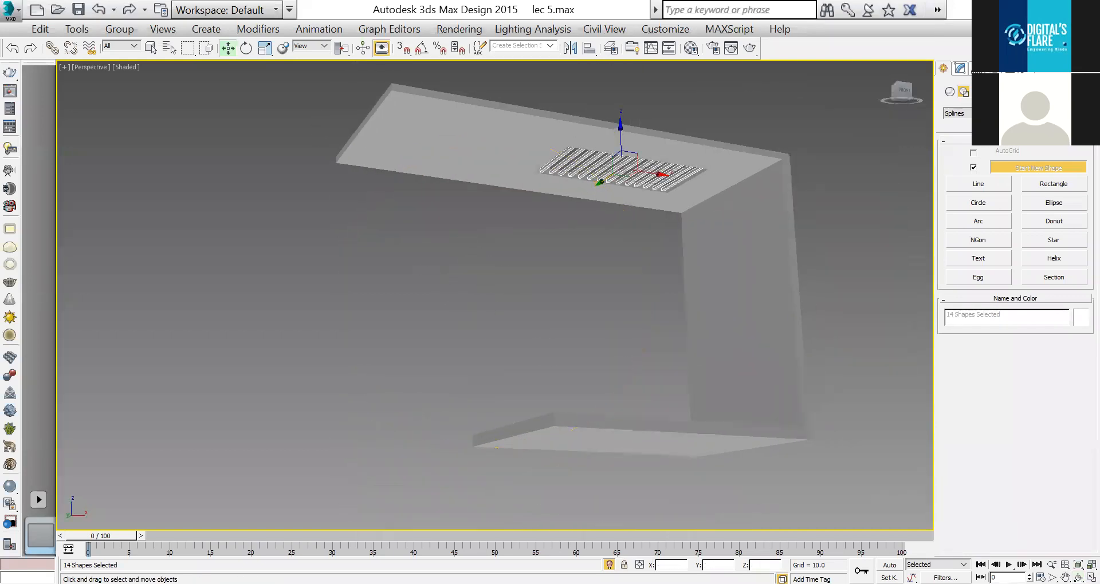
right_click(626, 262)
left_click(658, 205)
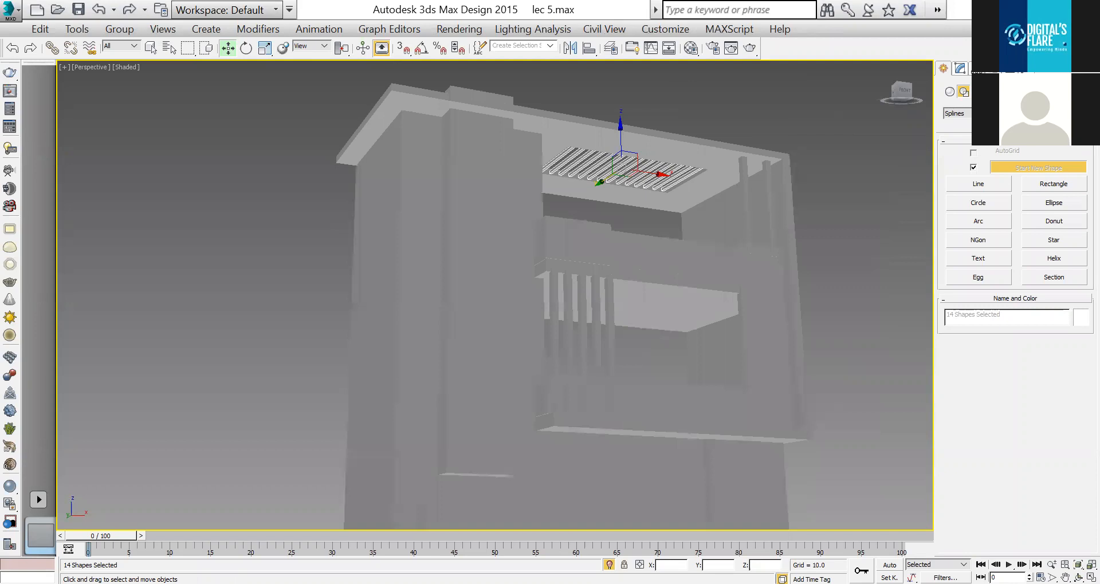
Examine the whole cabinet from the front, the side and the back.
key("ctrl+r")
left_click_drag(449, 216, 591, 398)
scroll(560, 312, "down", 5)
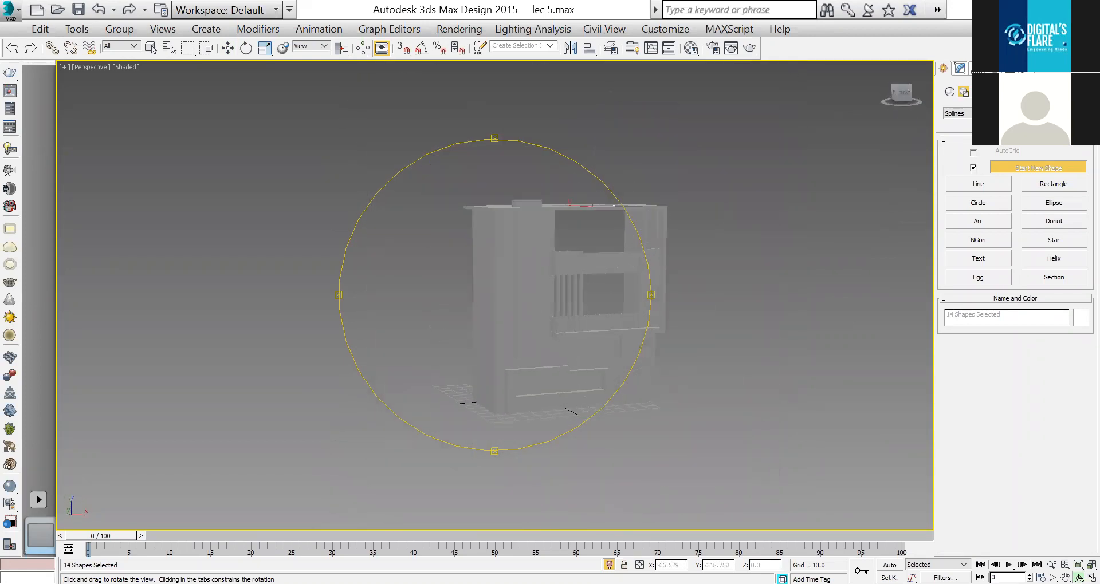
left_click_drag(445, 293, 578, 367)
scroll(539, 350, "up", 5)
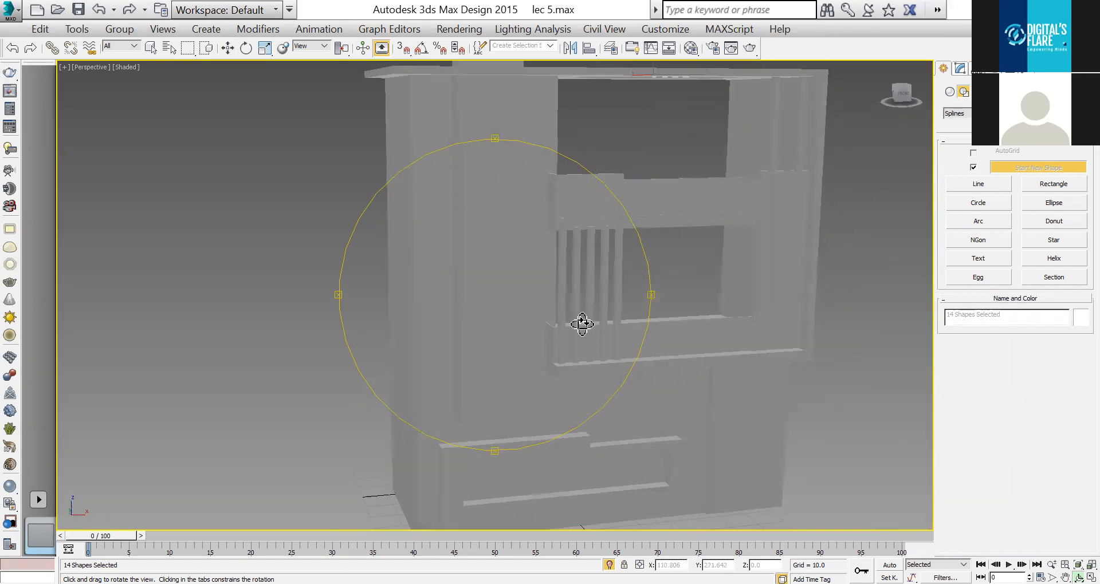
scroll(582, 325, "down", 3)
left_click_drag(582, 324, 739, 337)
key("w")
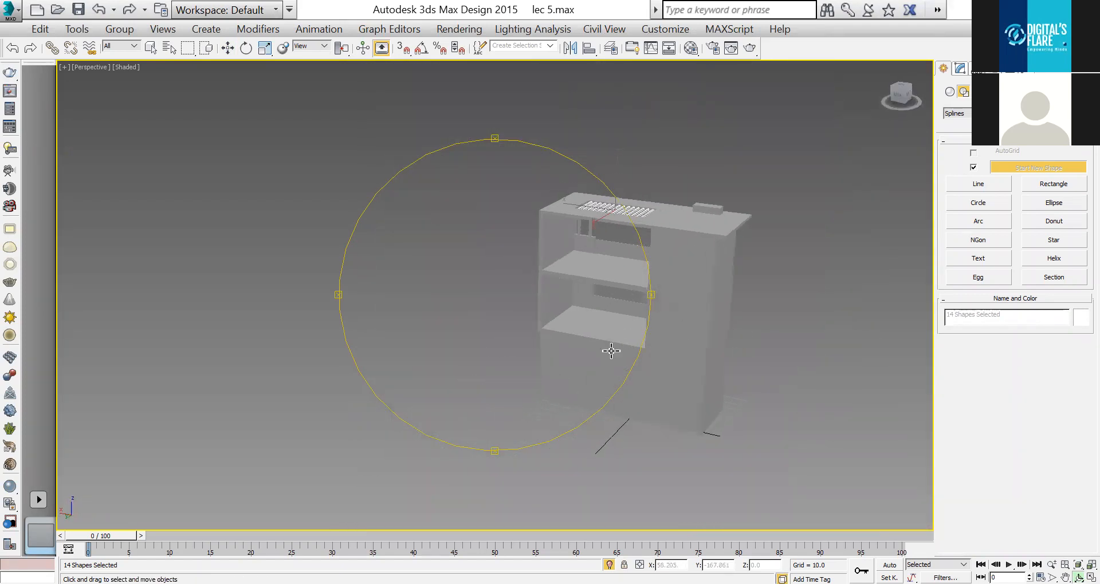
Create a linear shape from the base box's upper back edge, directly below the open shelves.
left_click(637, 365)
key("alt+w")
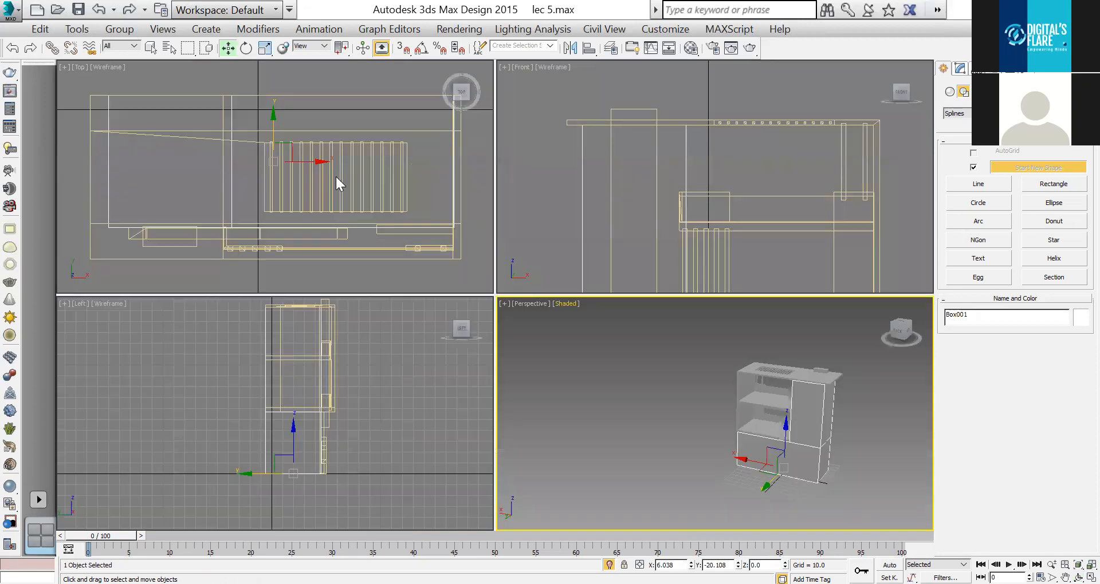
right_click(335, 175)
key("alt+w")
key("alt+w")
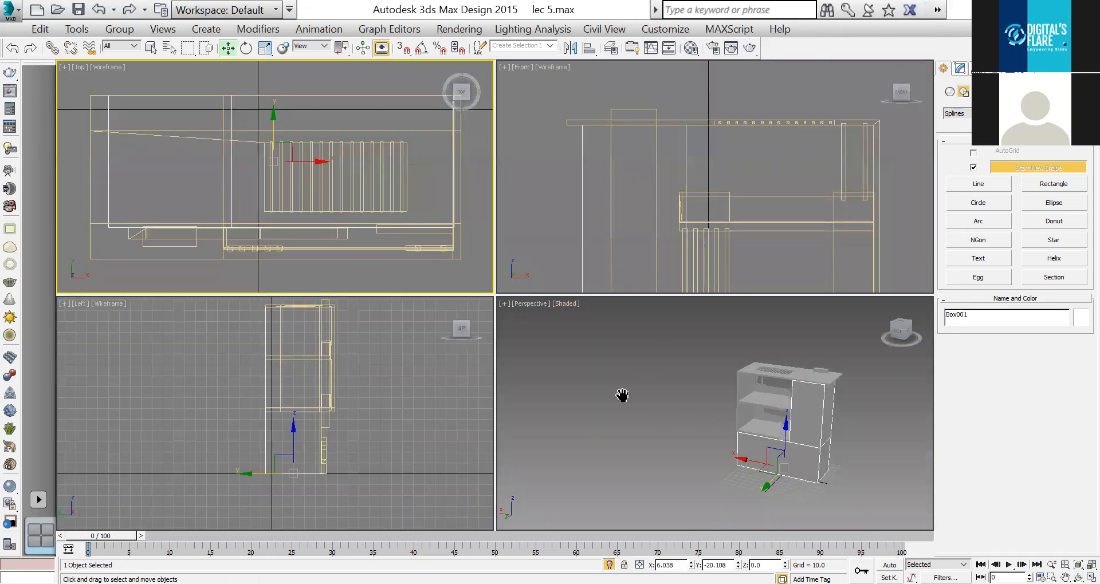
right_click(621, 395)
key("alt+w")
scroll(550, 352, "up", 4)
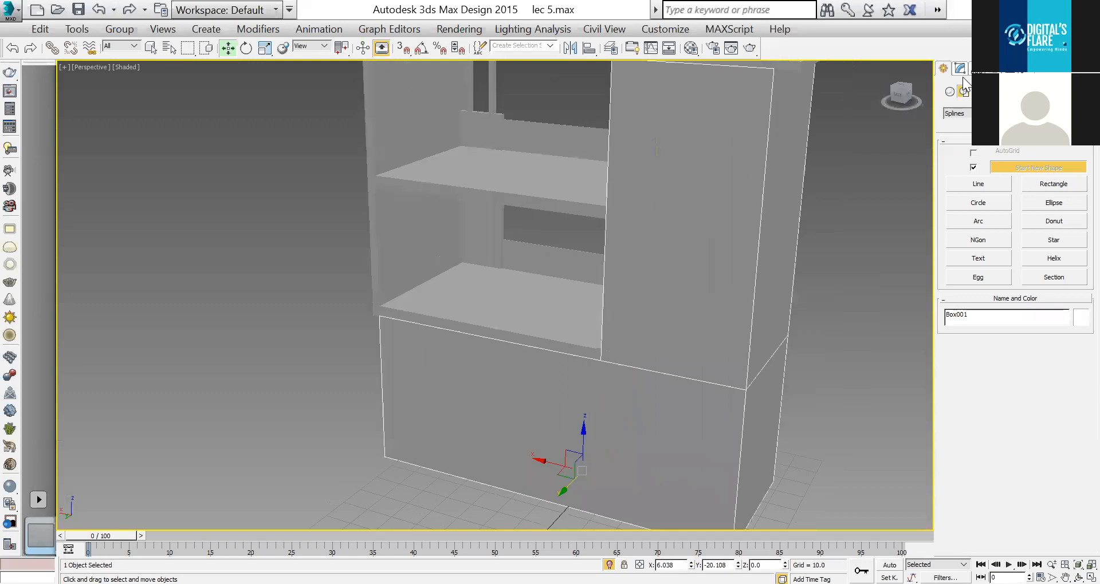
left_click(978, 263)
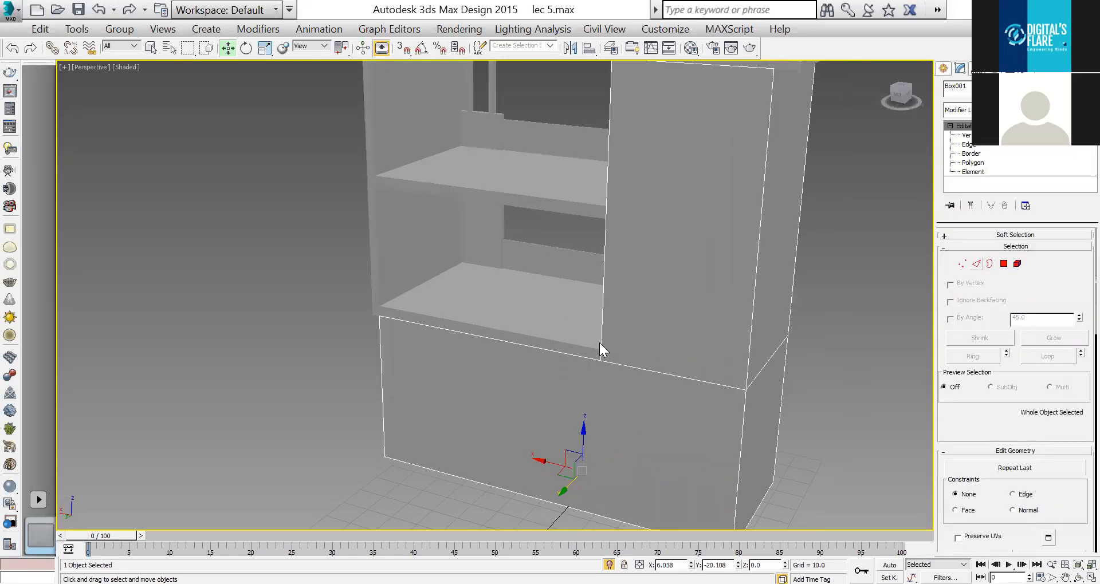
left_click(589, 359)
scroll(1040, 441, "down", 10)
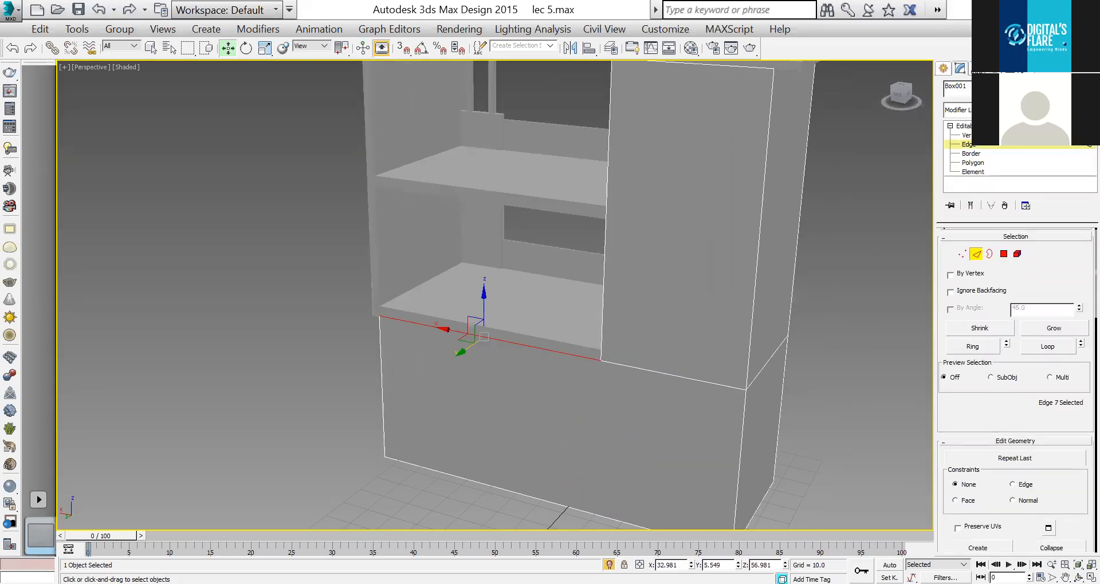
scroll(1041, 486, "down", 8)
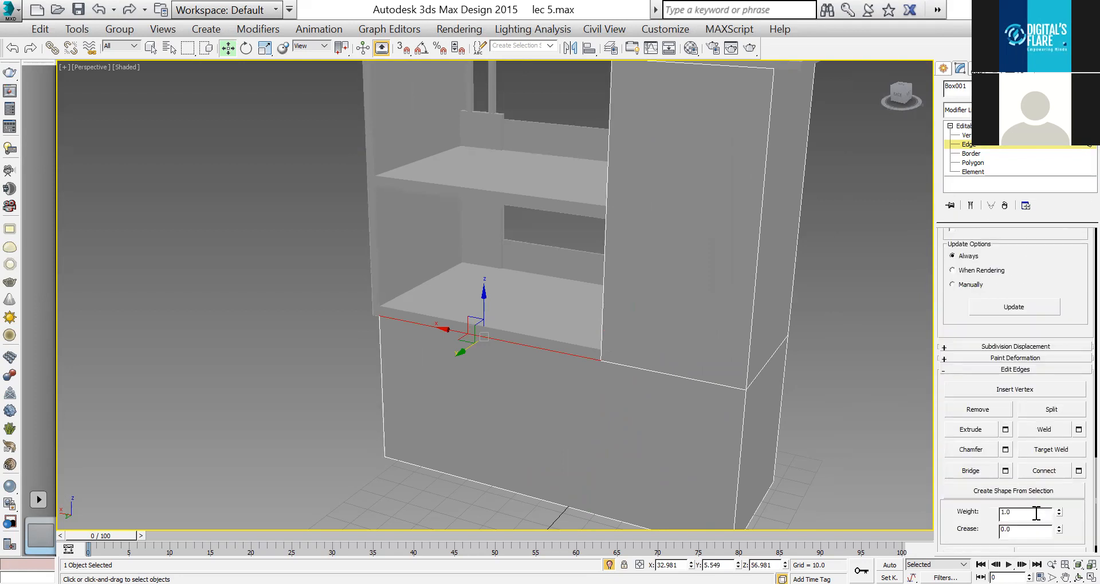
left_click(1040, 492)
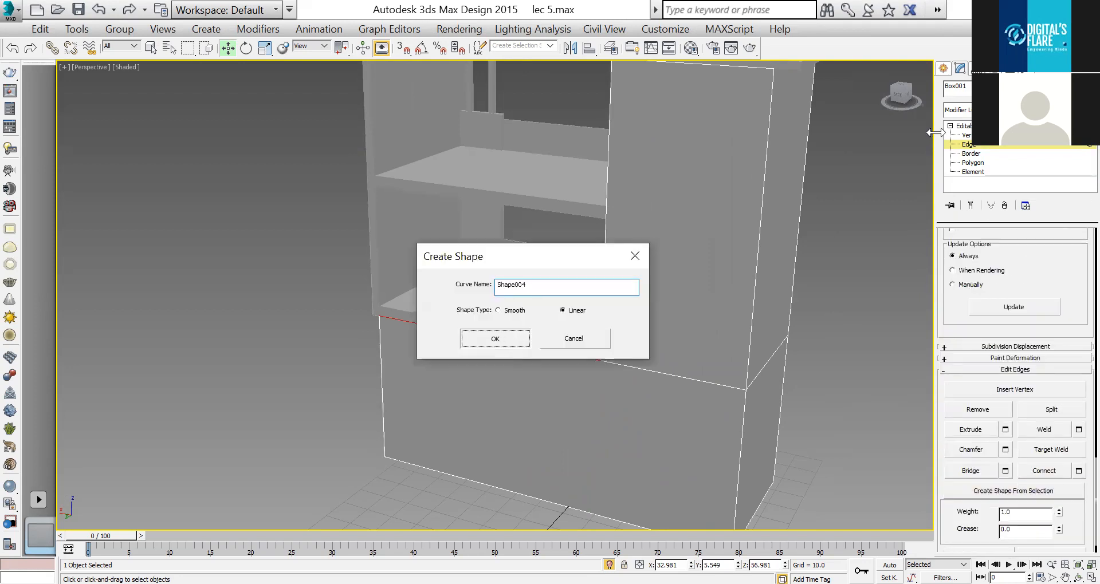
left_click(509, 336)
Set the new line's rectangular rendering size to a length of about 51.58 and a width of about 1.78 so it forms a back panel.
left_click(564, 354)
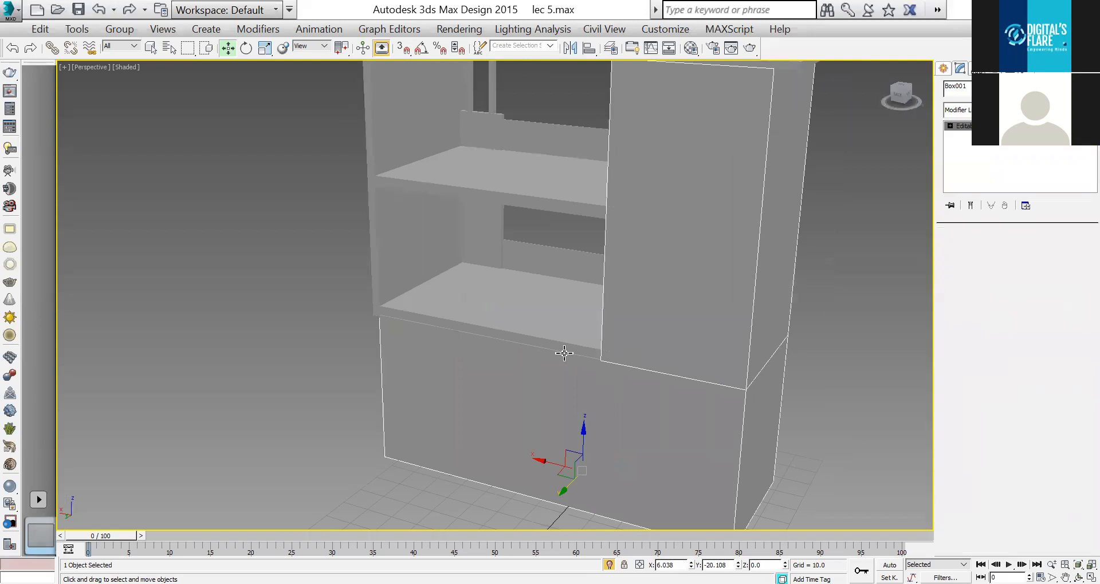
left_click_drag(1069, 445, 1064, 395)
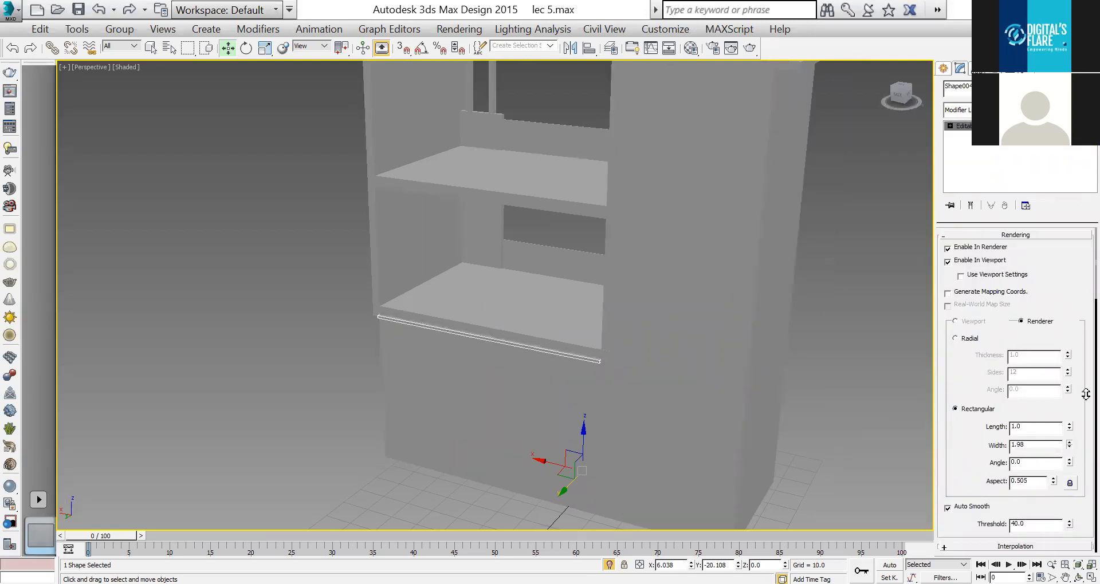
left_click_drag(1069, 427, 839, 401)
Convert the back panel to an editable poly, working from the maximised left view.
key("alt+w")
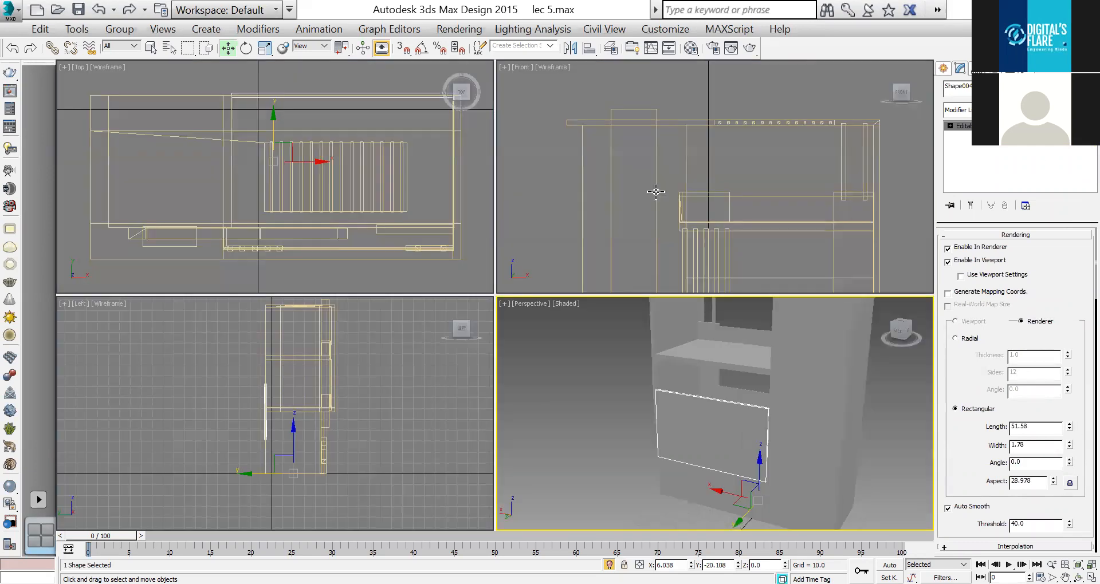
key("alt+w")
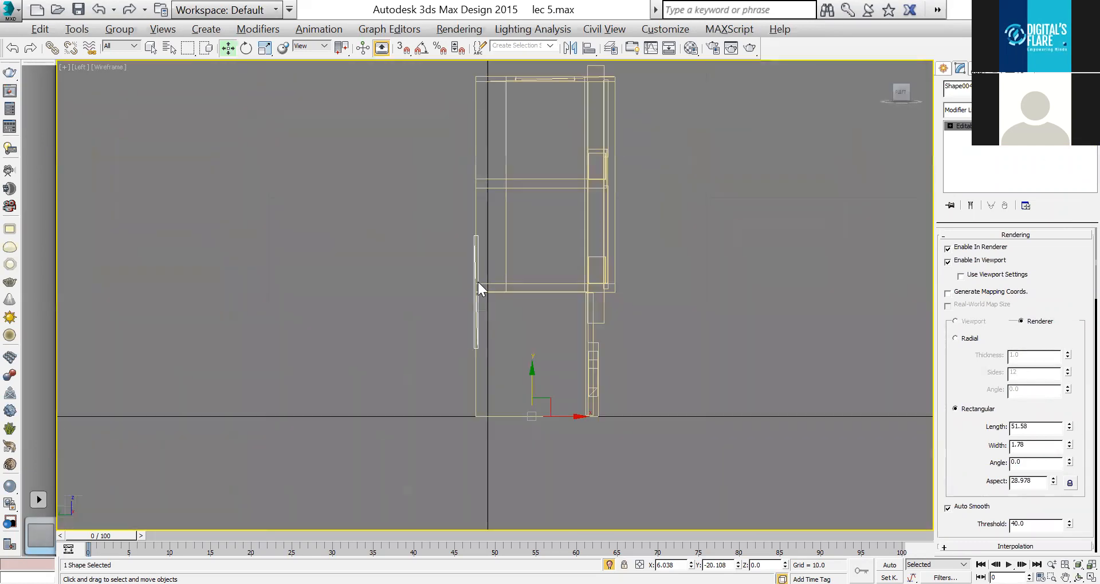
right_click(477, 282)
mouse_move(576, 442)
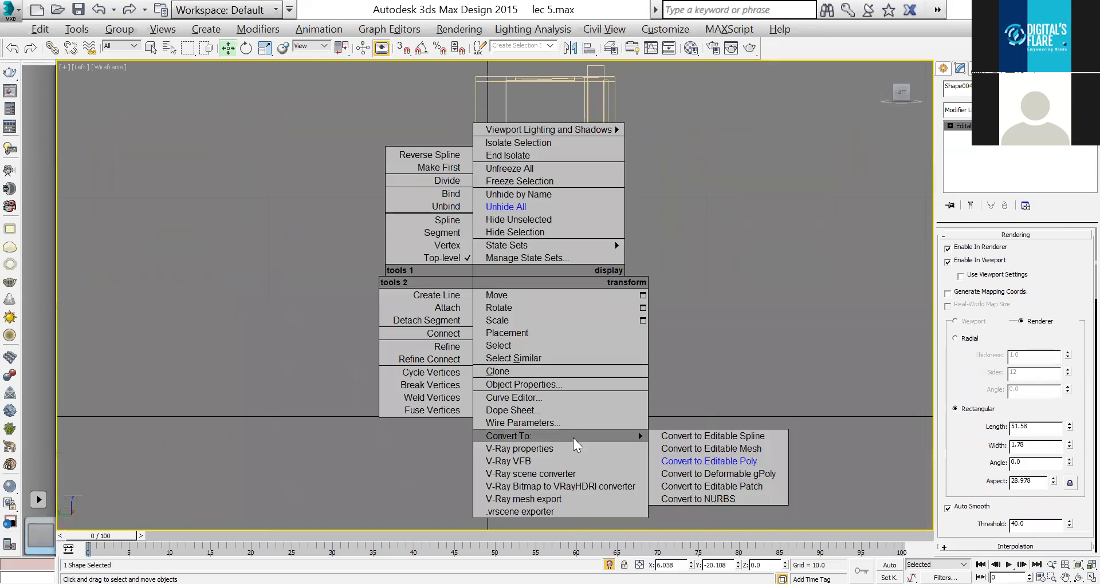
left_click(713, 461)
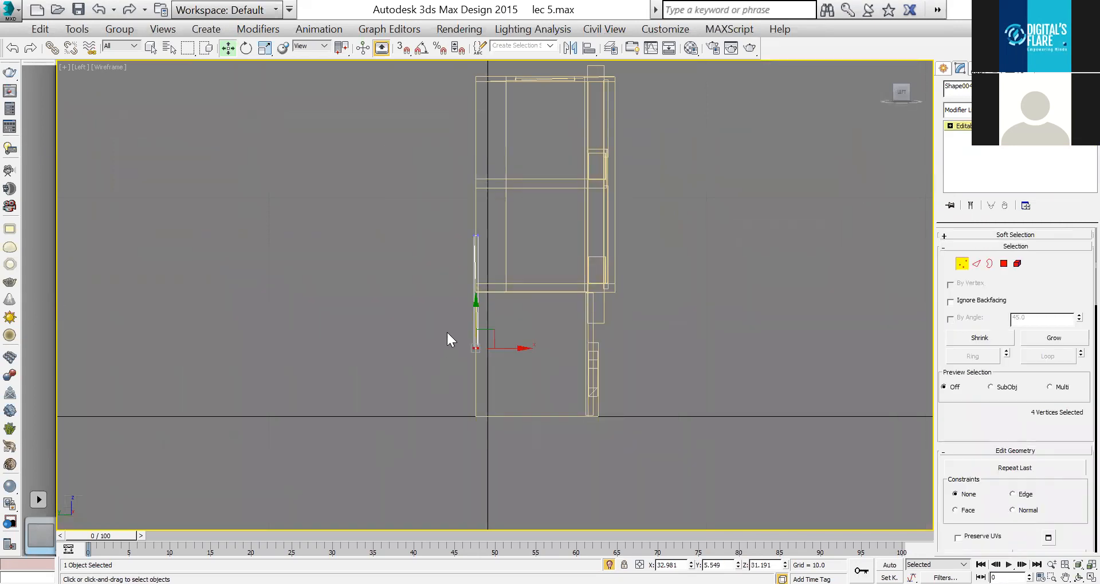
Raise the panel's lower vertices to the underside of the shelf section and its upper vertices to the cabinet's top.
left_click_drag(475, 313, 498, 257)
left_click_drag(495, 216, 456, 252)
middle_click_drag(484, 213, 484, 327)
left_click_drag(480, 310, 506, 147)
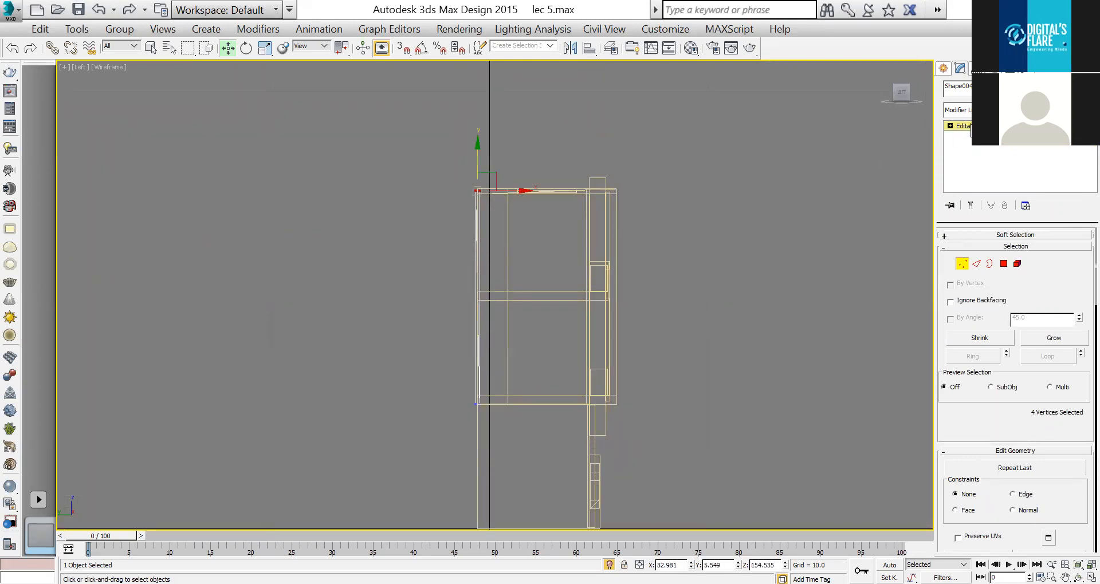
left_click(977, 126)
Move the back panel's inner vertices deeper into the cabinet in the top view, to about -8.08 in Y.
key("alt+w")
middle_click(797, 430)
key("alt+w")
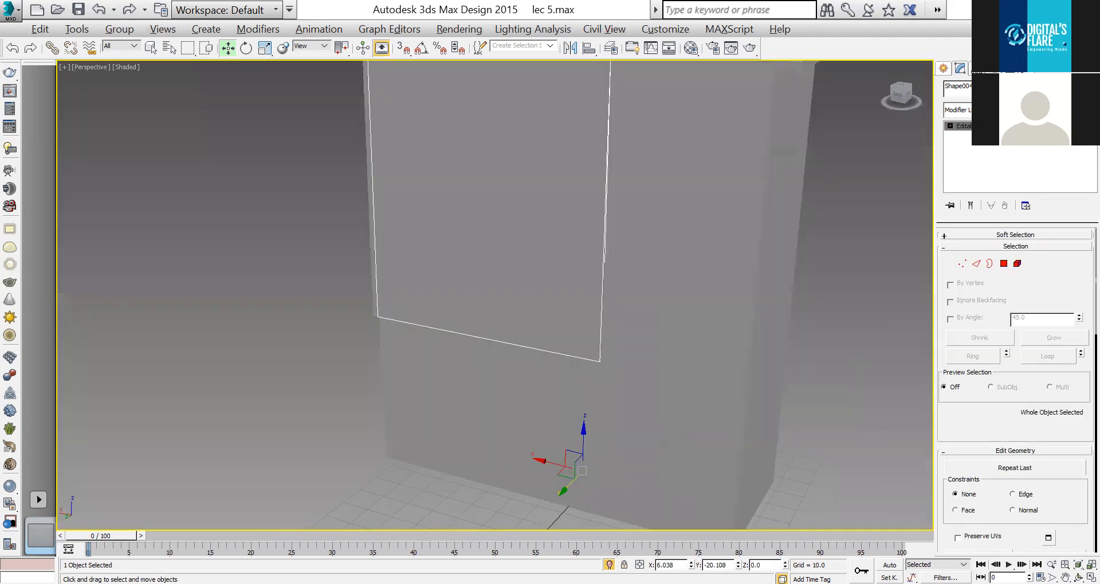
left_click(1078, 578)
left_click_drag(766, 428, 396, 309)
left_click_drag(528, 327, 596, 312)
key("alt+w")
middle_click(356, 216)
key("alt+w")
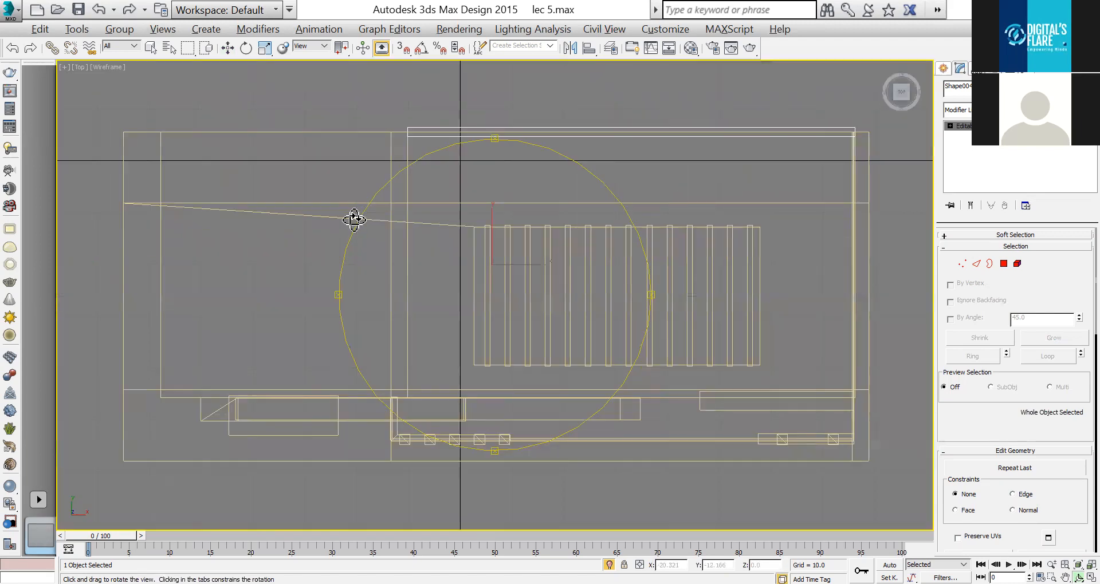
left_click(960, 266)
left_click_drag(867, 191, 350, 245)
left_click_drag(618, 179, 634, 223)
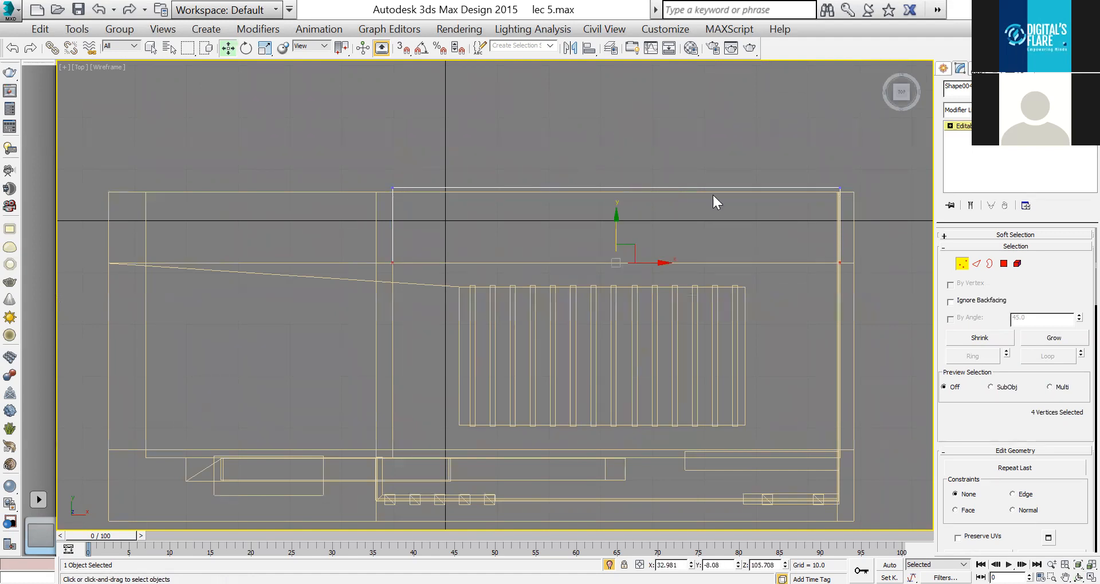
Align the panel's outer vertices with the cabinet's back face at about 5.53 in Y, and finish the vertex editing.
left_click_drag(343, 215, 345, 216)
left_click_drag(616, 158, 634, 163)
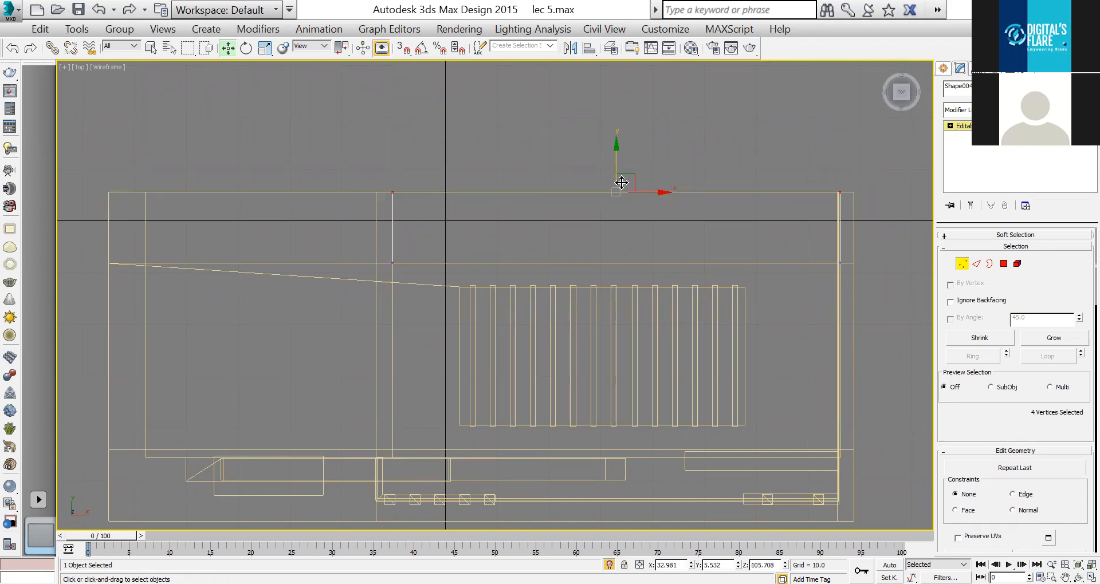
scroll(638, 226, "down", 6)
middle_click_drag(430, 381, 427, 398)
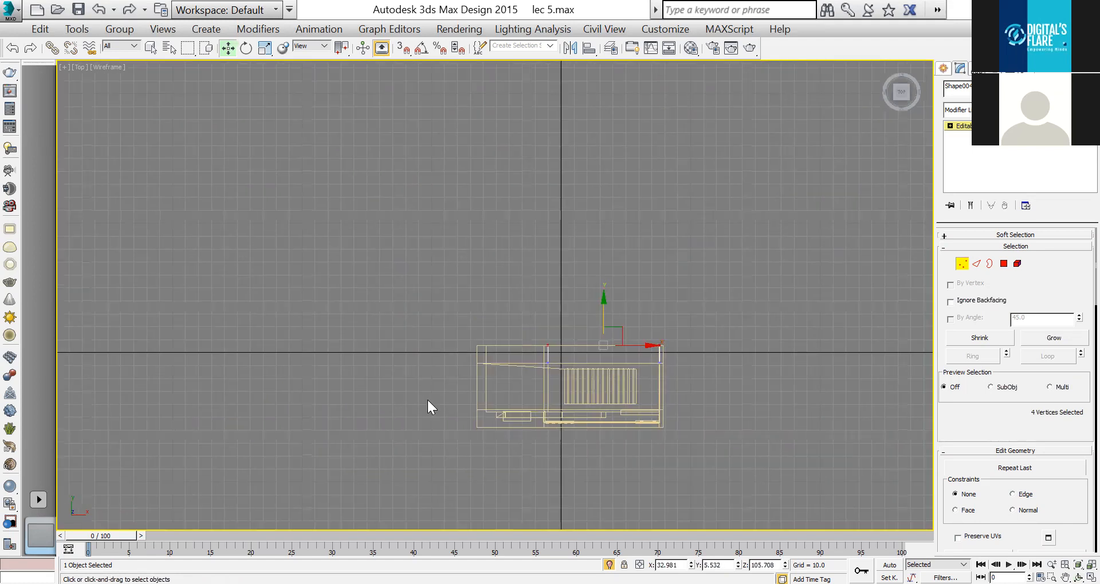
key("1")
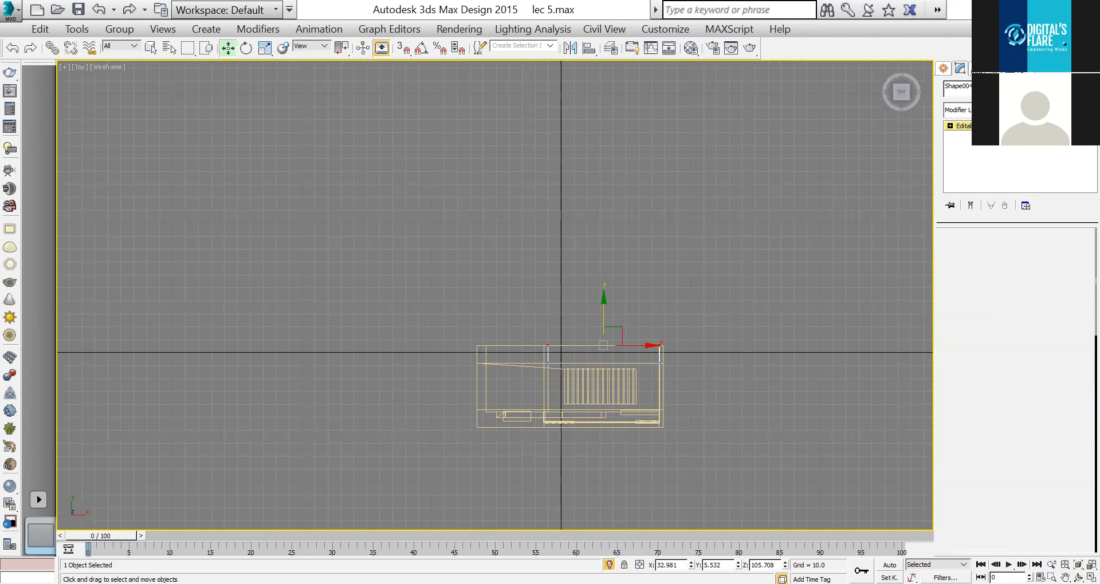
key("alt+w")
right_click(764, 427)
key("alt+w")
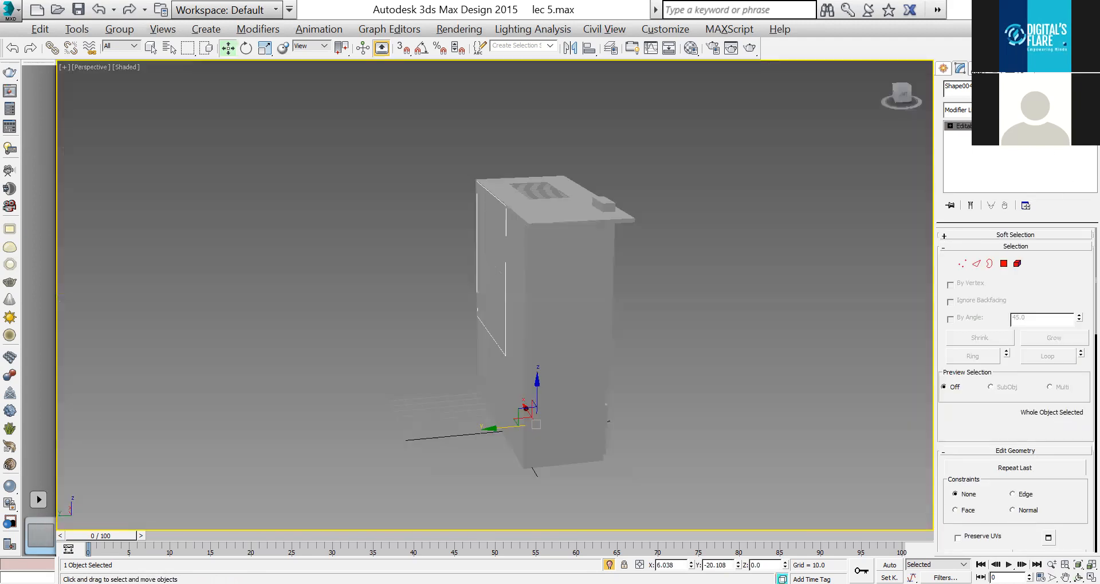
Turn on edged faces in the perspective view and examine the closed back, the sides and the front of the cabinet.
key("ctrl+r")
mouse_move(491, 321)
left_mouse_down()
mouse_move(403, 309)
mouse_move(462, 311)
mouse_move(498, 366)
mouse_move(508, 342)
mouse_move(450, 354)
mouse_move(496, 356)
mouse_move(549, 289)
left_mouse_up()
scroll(506, 344, "down", 4)
key("F4")
scroll(520, 352, "up", 5)
left_click_drag(550, 325, 575, 326)
middle_click_drag(575, 326, 595, 257)
scroll(589, 229, "down", 3)
left_click_drag(571, 364, 559, 373)
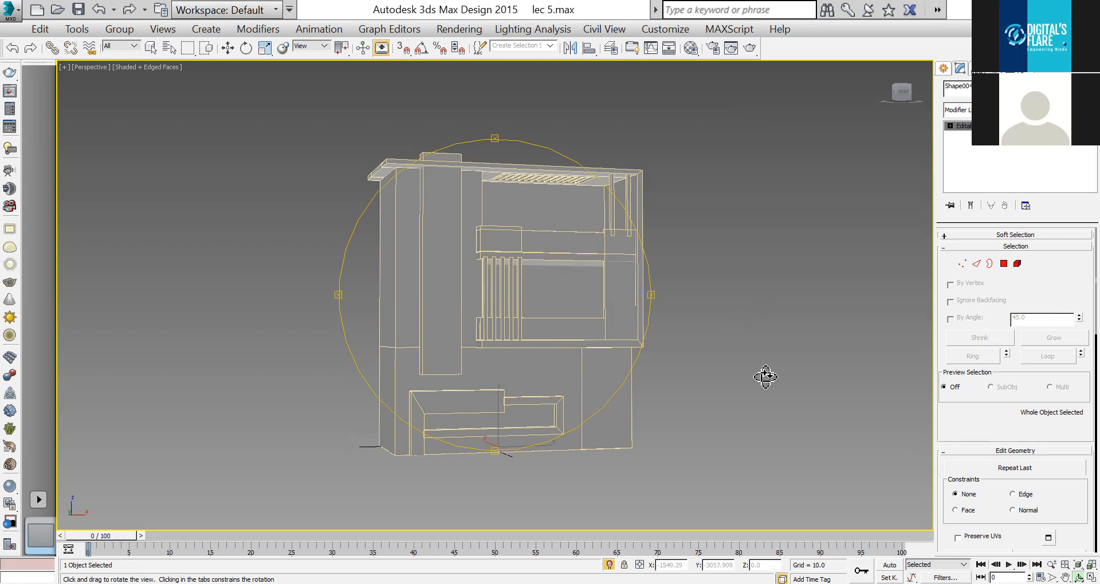
Clear the selection and compare the four-viewport layout with single maximised views.
key("alt+w")
key("alt+w")
key("alt+w")
key("alt+w")
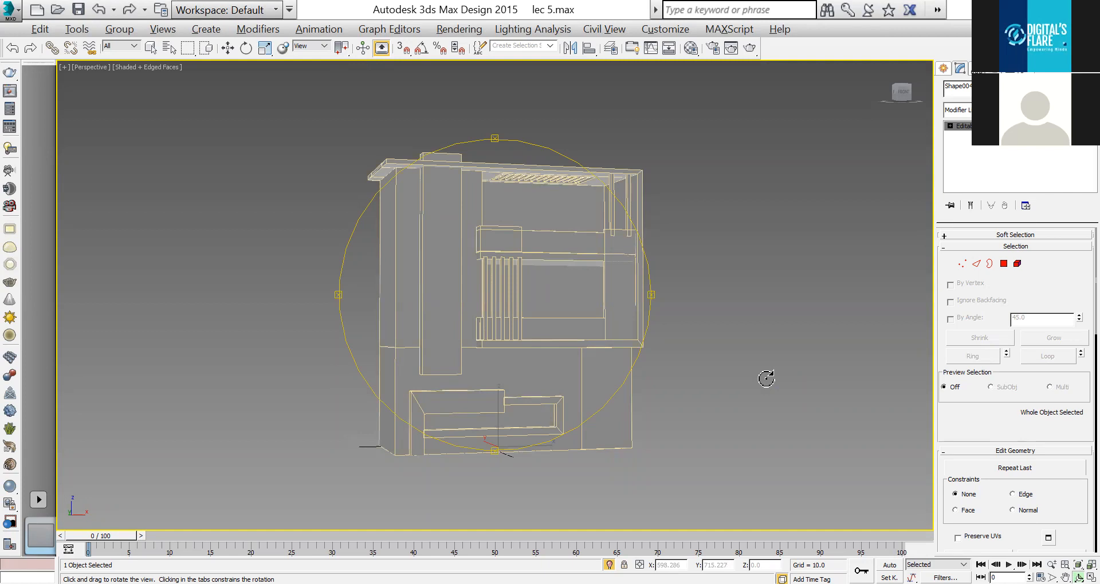
key("alt+w")
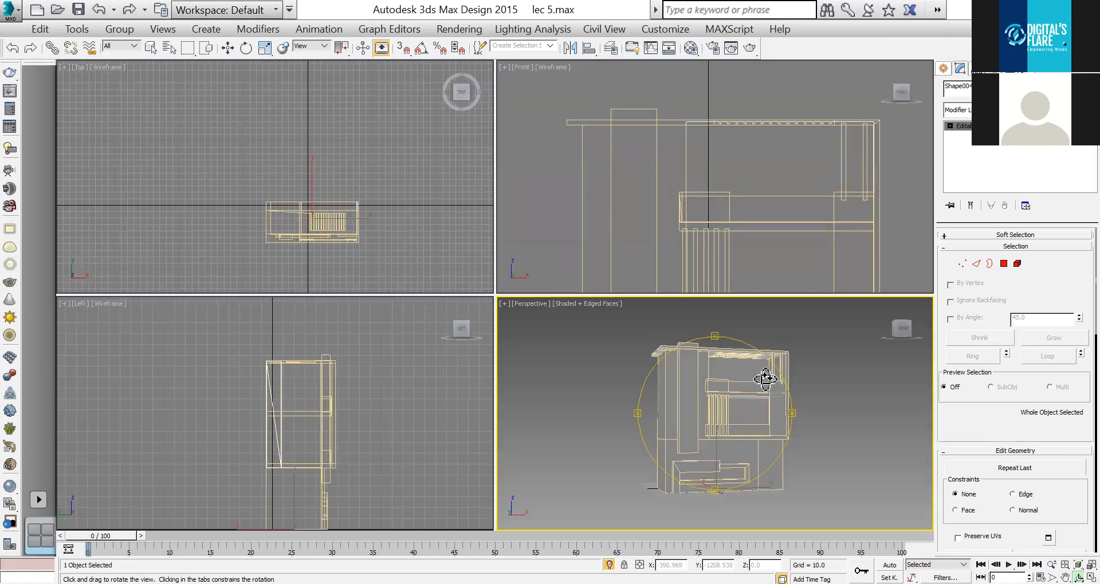
key("w")
left_click(374, 246)
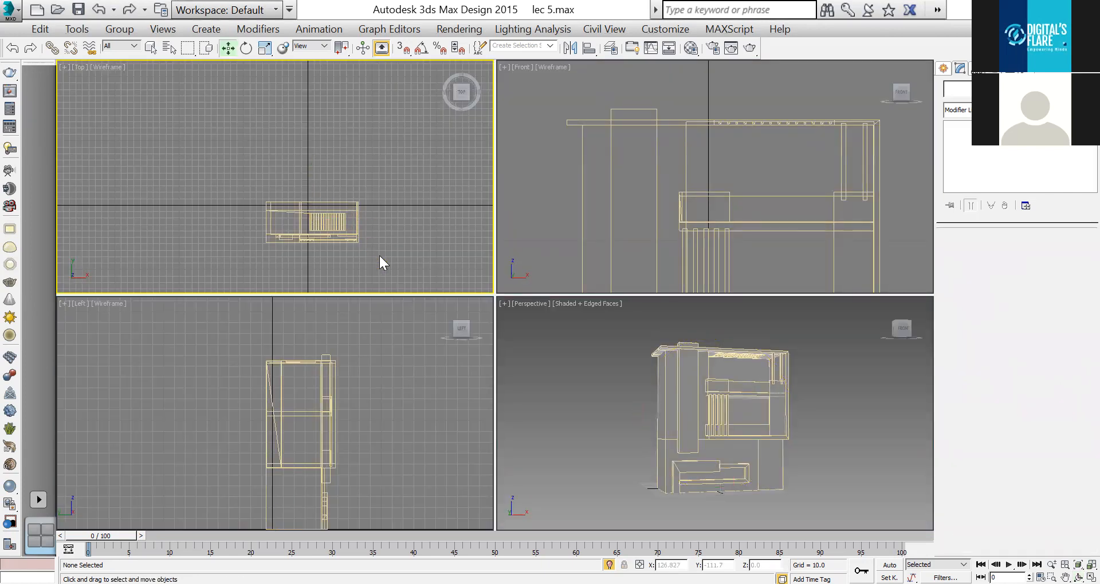
key("alt+w")
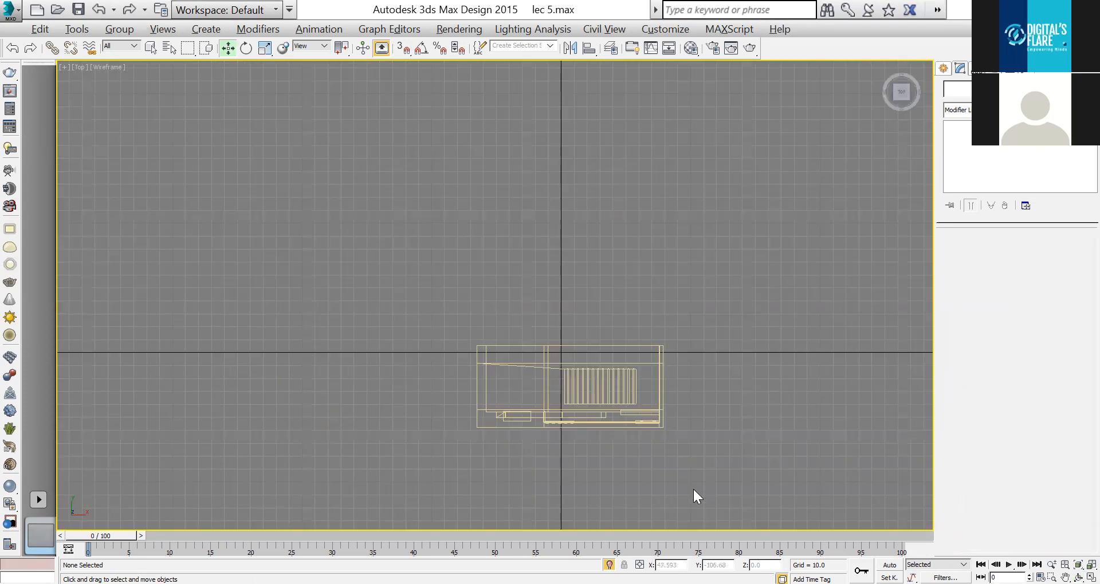
key("alt+w")
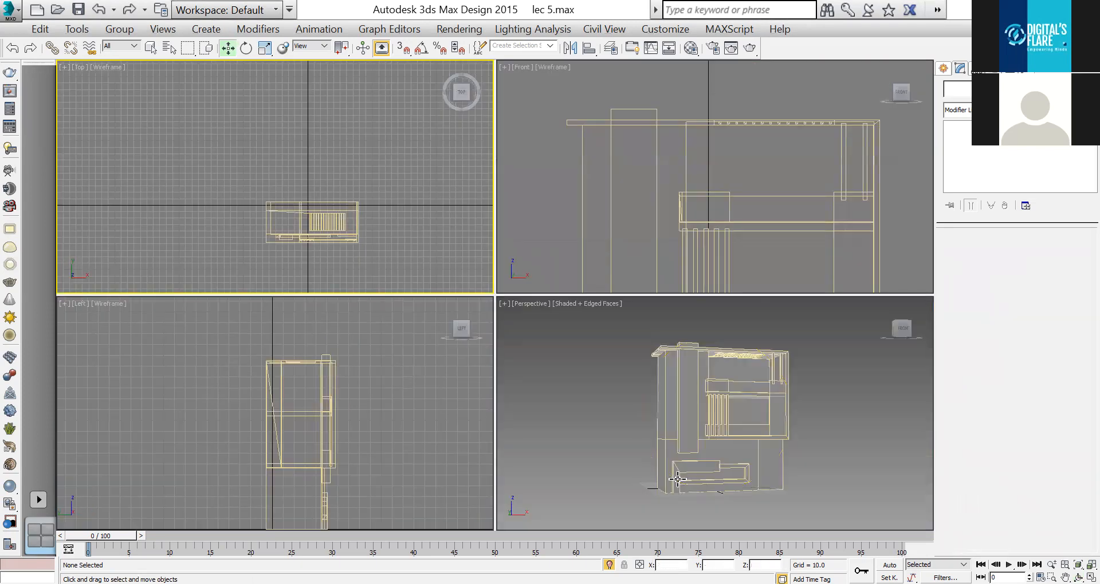
left_click(826, 480)
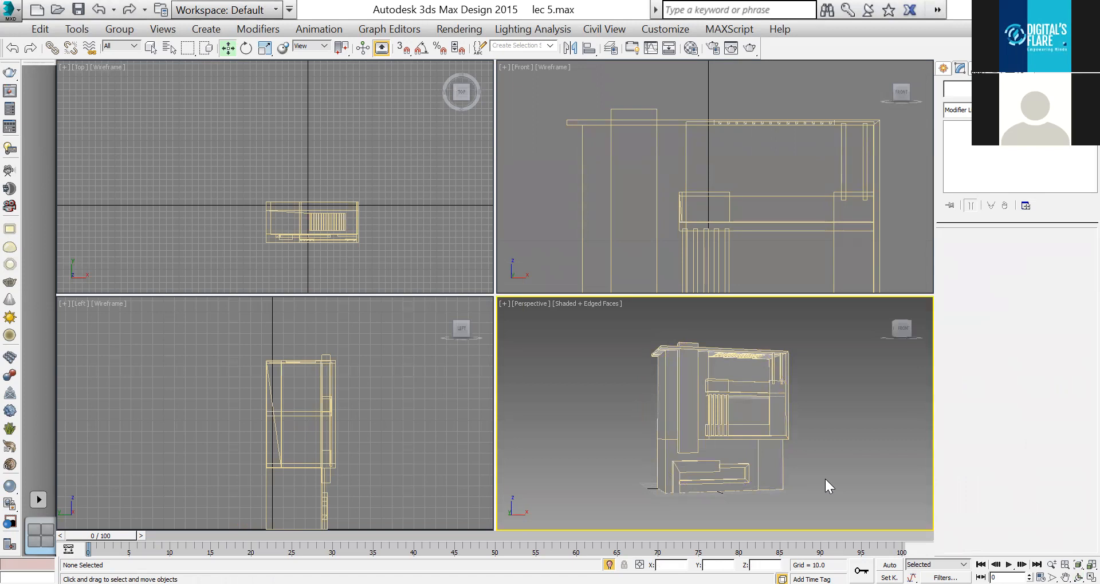
left_click(354, 264)
Turn the maximised top view into a perspective view, examine the wireframe cabinet from several standard directions, and restore the home orientation.
key("alt+w")
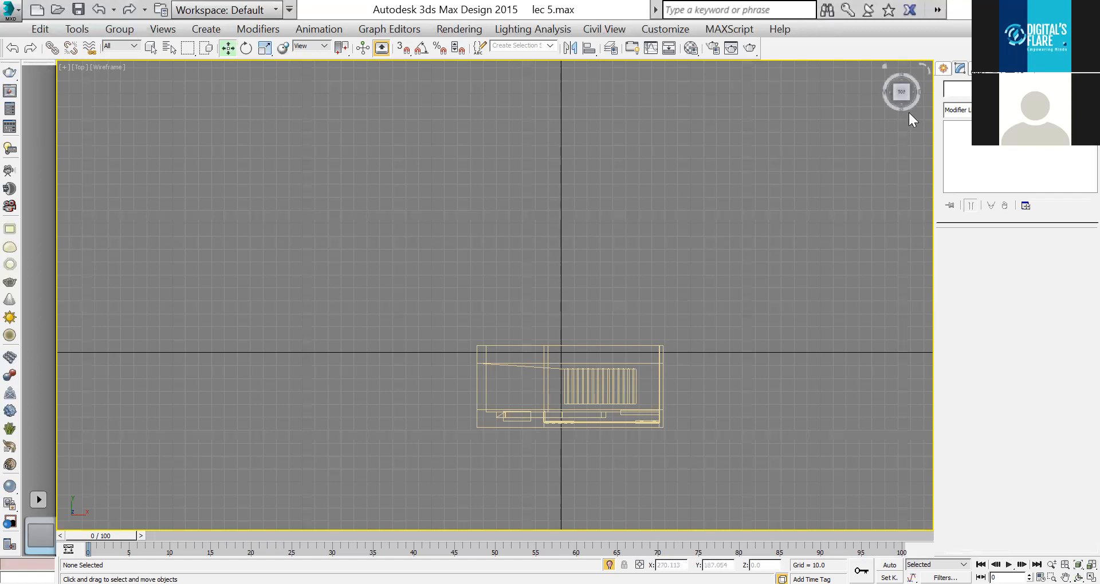
left_click(882, 66)
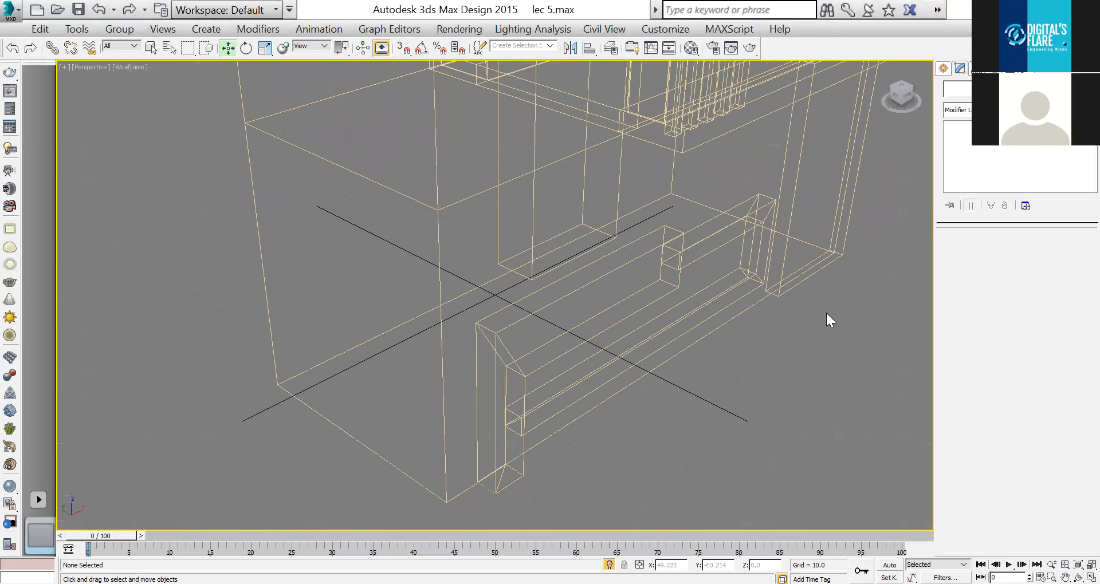
left_click(911, 102)
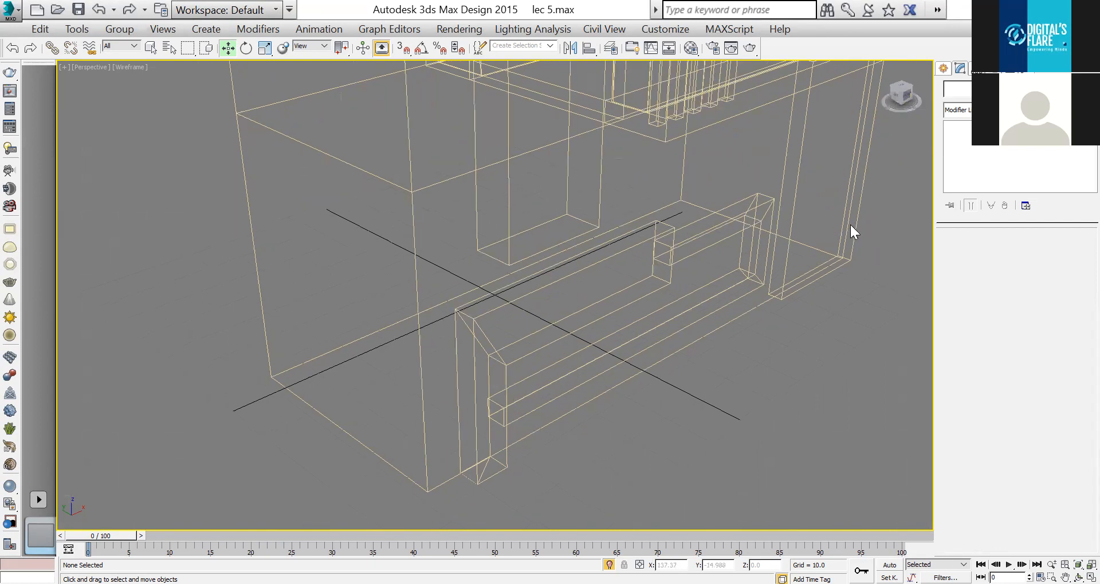
middle_click_drag(805, 236, 905, 70)
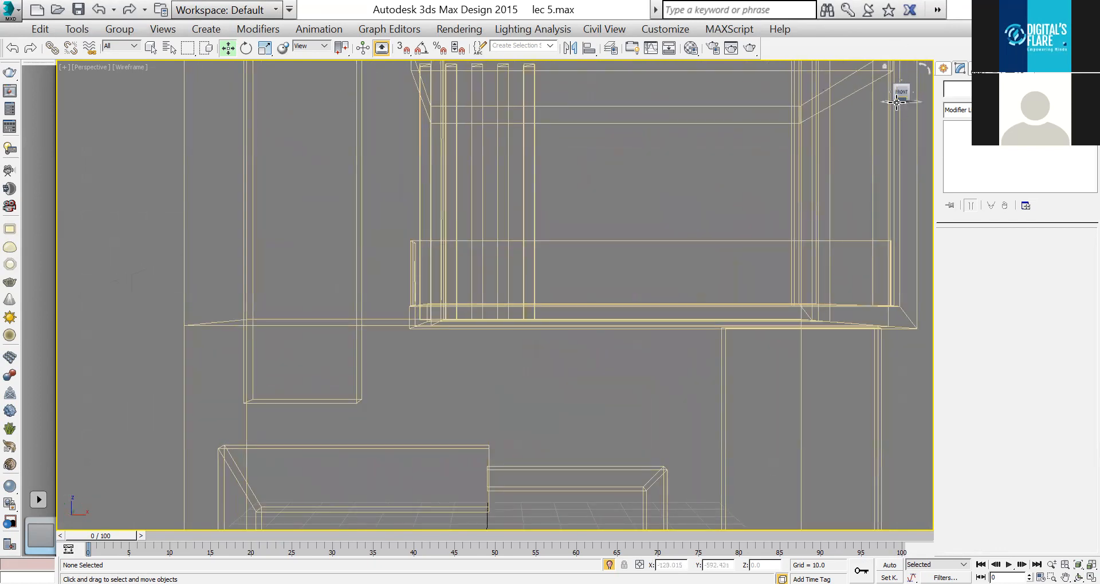
left_click(925, 67)
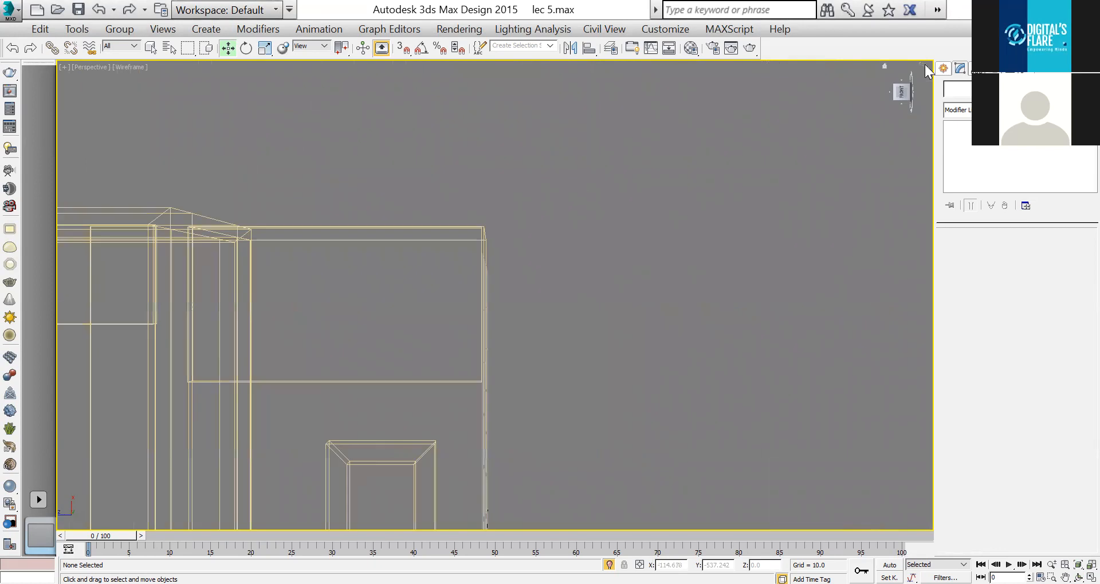
left_click_drag(901, 112, 794, 425)
left_click(902, 88)
left_click(885, 66)
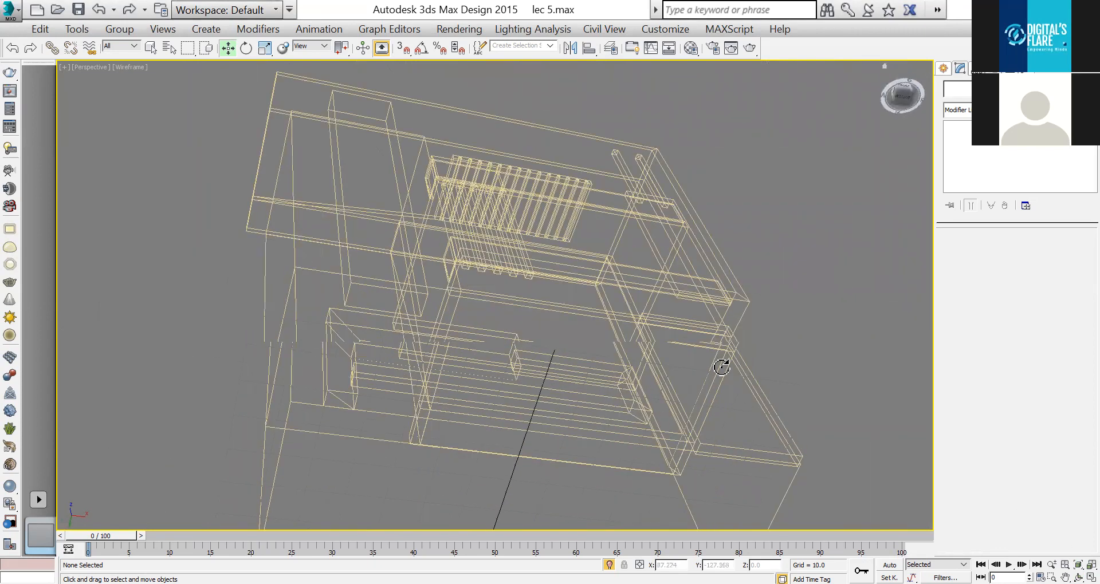
Bring the whole cabinet into view, switch from wireframe to shaded display, and look at it from the front.
middle_click_drag(621, 306, 587, 292, "alt")
scroll(586, 292, "down", 5)
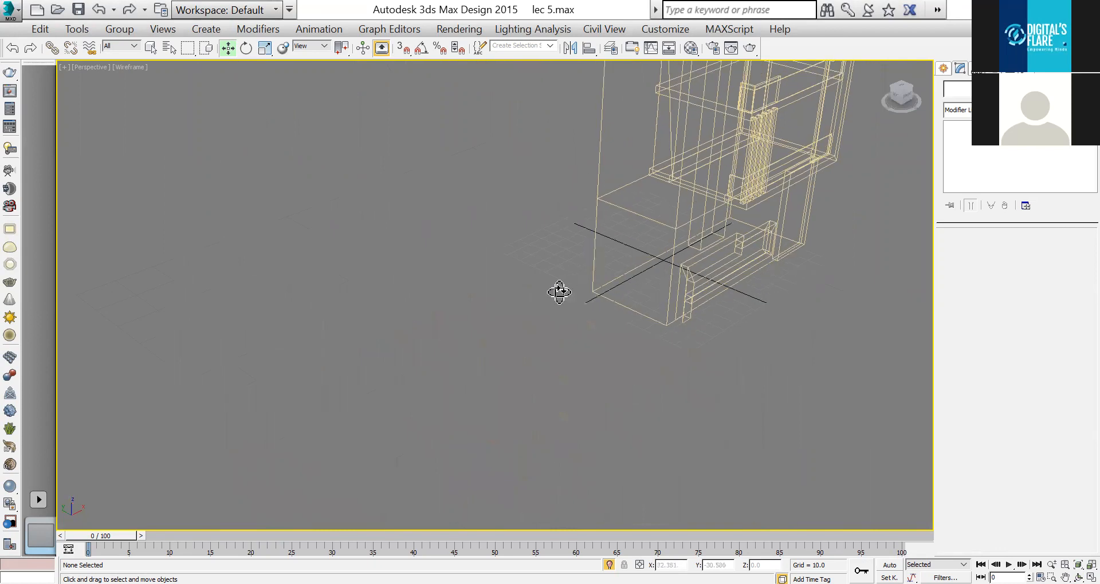
middle_click_drag(581, 208, 554, 285)
middle_click_drag(662, 171, 645, 235)
key("F3")
middle_click_drag(579, 306, 594, 284, "alt")
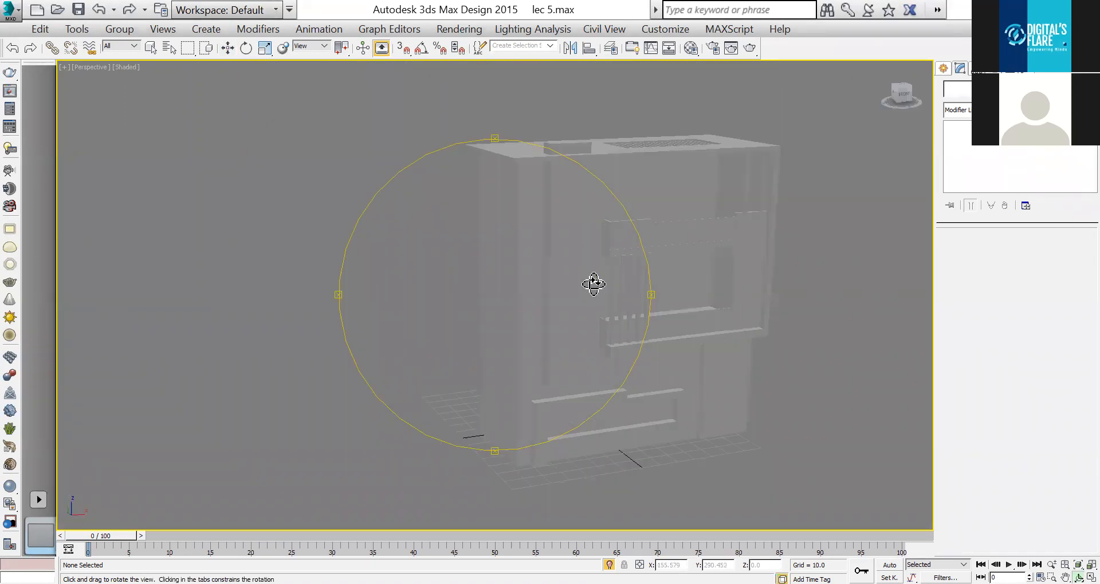